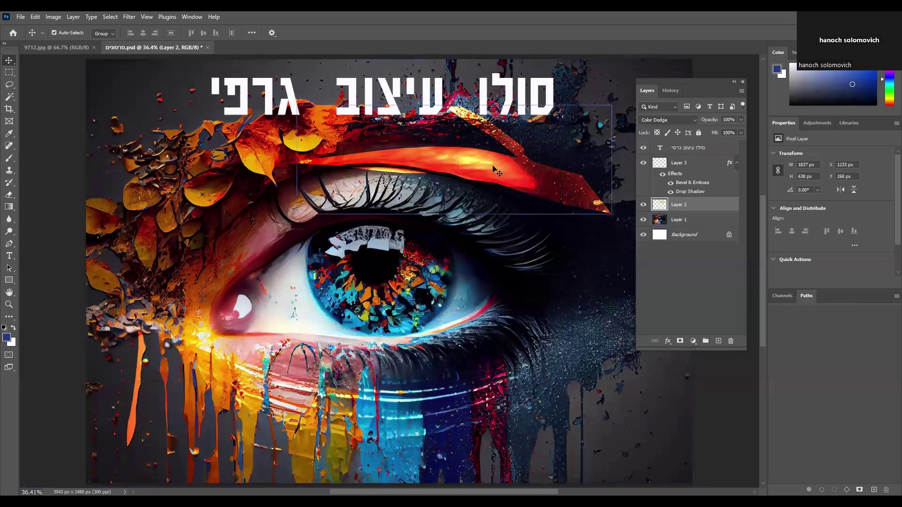
- Move the glowing shape on Layer 2 down across the iris and hide that layer
left_click_drag(493, 165, 444, 292)
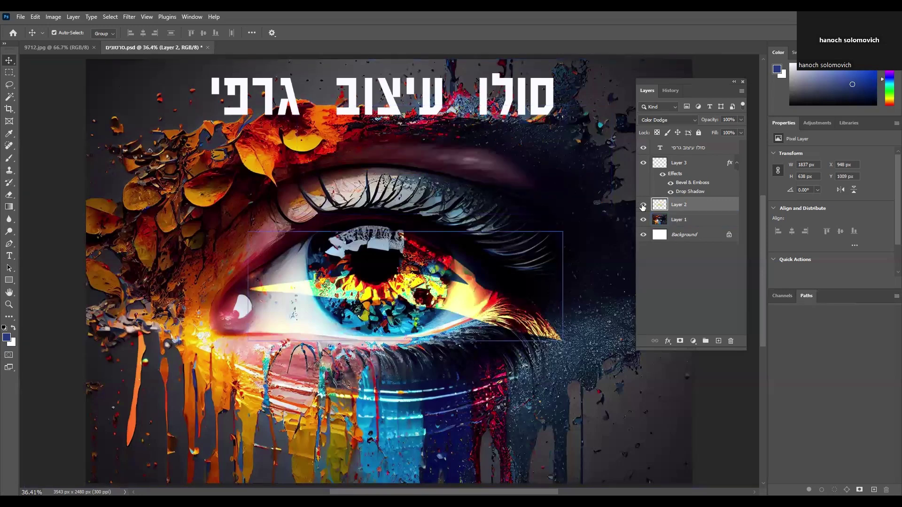
left_click(643, 205)
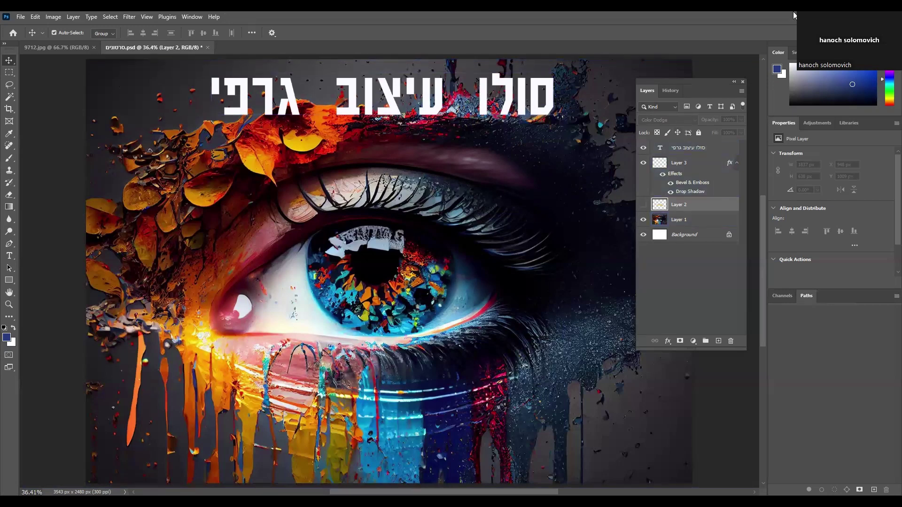
- Add a new layer above Layer 3 and lasso a brow-shaped area about 1183 by 250 px above the eyelid
left_click(192, 16)
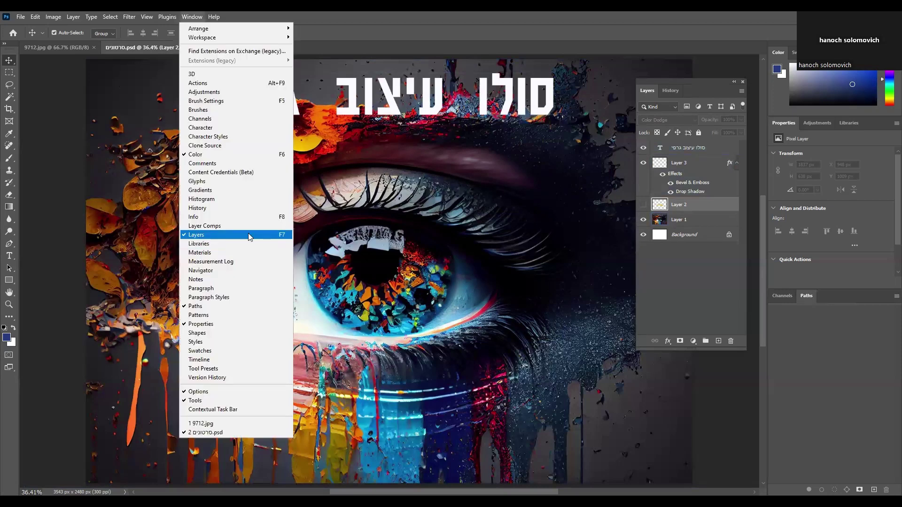
left_click(696, 164)
left_click(696, 163)
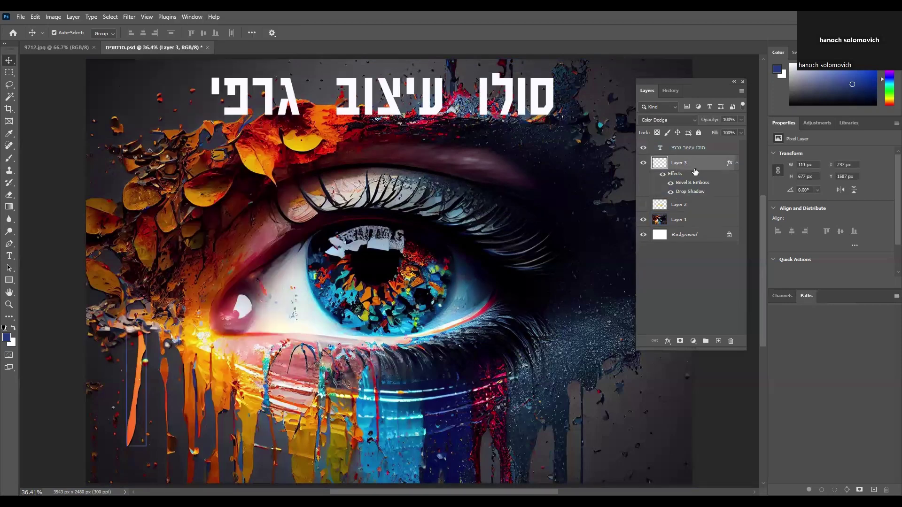
left_click(717, 342)
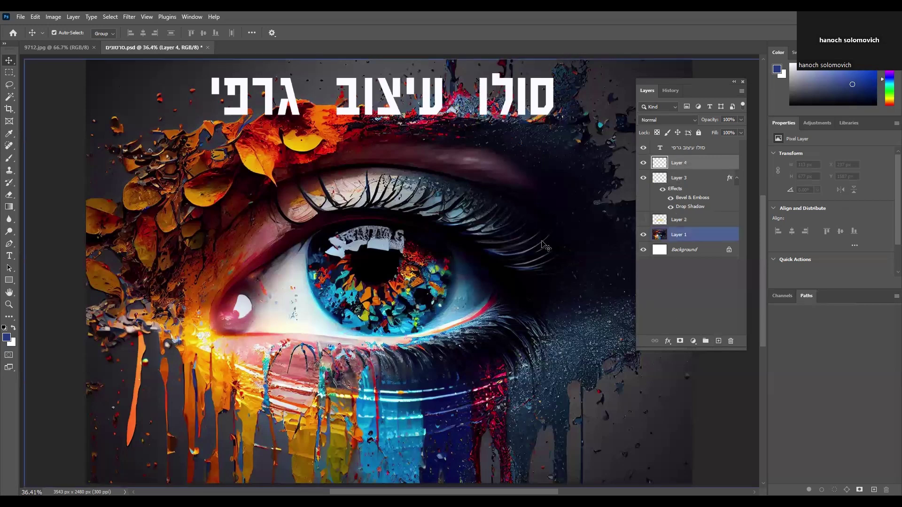
left_click(9, 85)
mouse_move(351, 147)
left_mouse_down()
mouse_move(495, 155)
mouse_move(534, 181)
mouse_move(332, 161)
mouse_move(361, 150)
left_mouse_up()
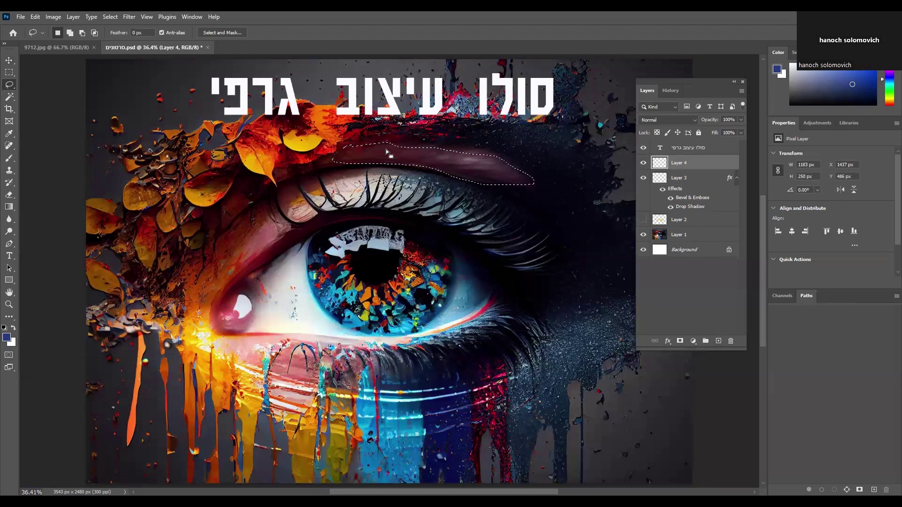
- Fill the brow-shaped selection with a bright golden yellow at Normal mode and 100% opacity
key("shift")
key("shift+F5")
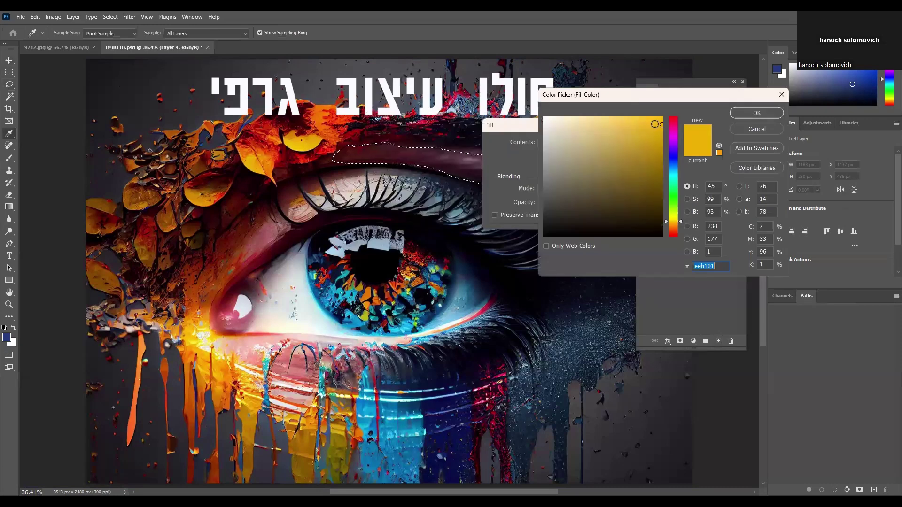
left_click_drag(654, 124, 653, 116)
left_click(766, 112)
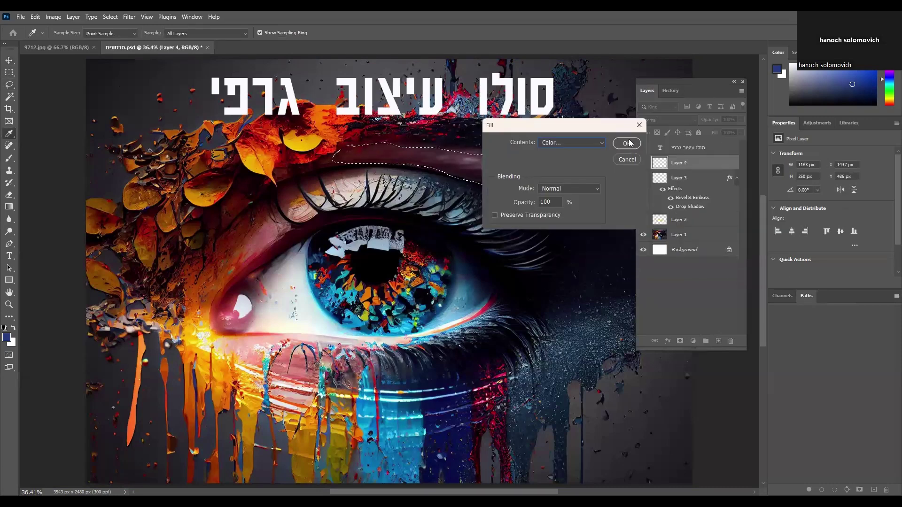
left_click(625, 145)
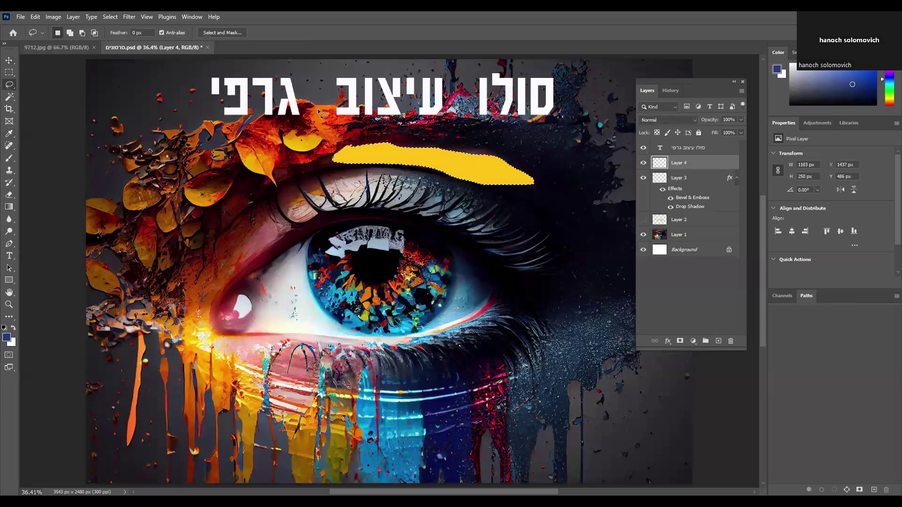
left_click(37, 18)
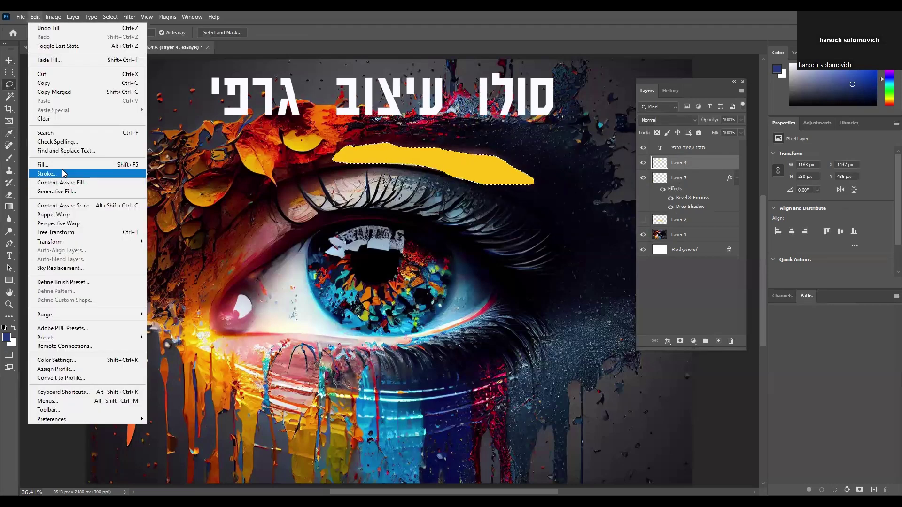
left_click(481, 175)
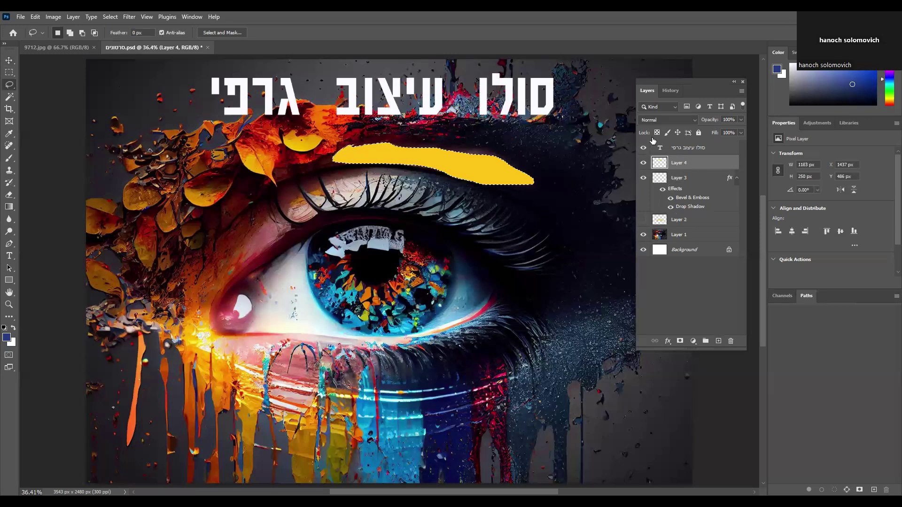
- Set Layer 4's blend mode to Color Dodge and deselect the brow shape
left_click(670, 120)
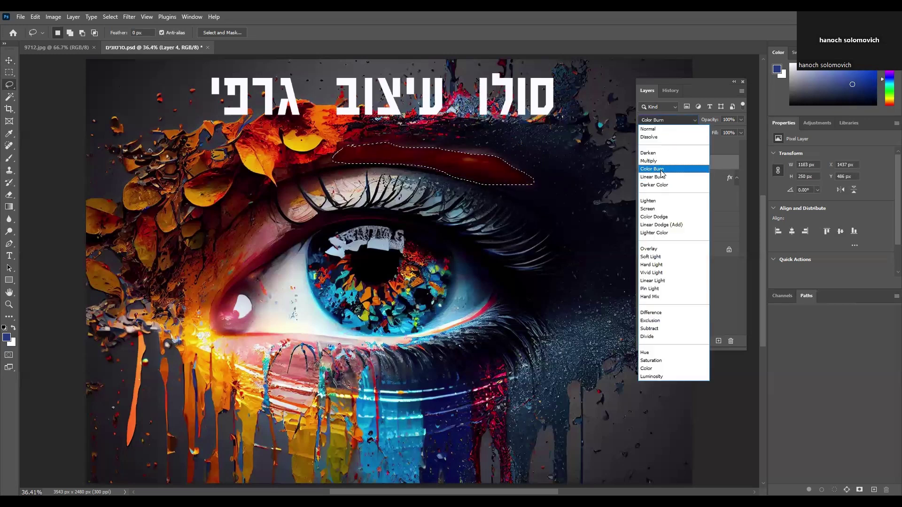
left_click(661, 218)
left_click(670, 120)
left_click(663, 219)
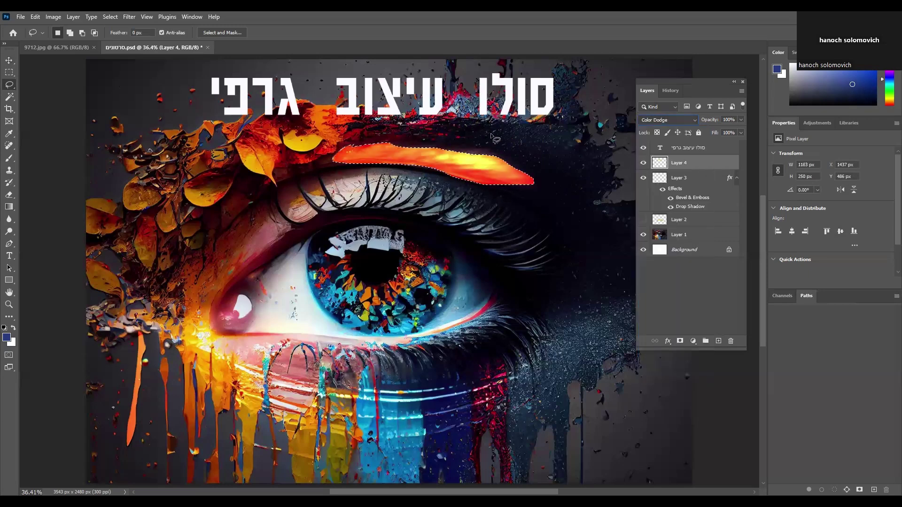
key("ctrl+d")
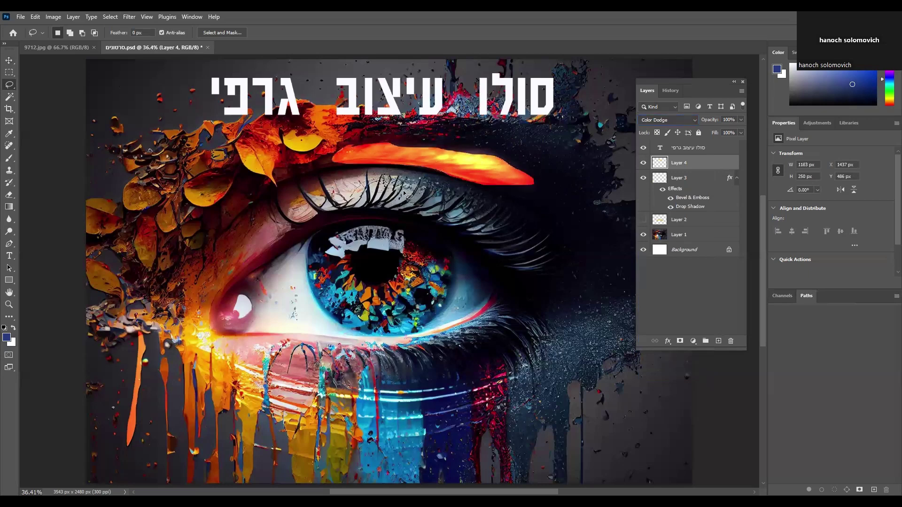
- Warp the glowing brow shape on Layer 4 into a longer, tapered arc about 1494 by 265 px
left_click(35, 17)
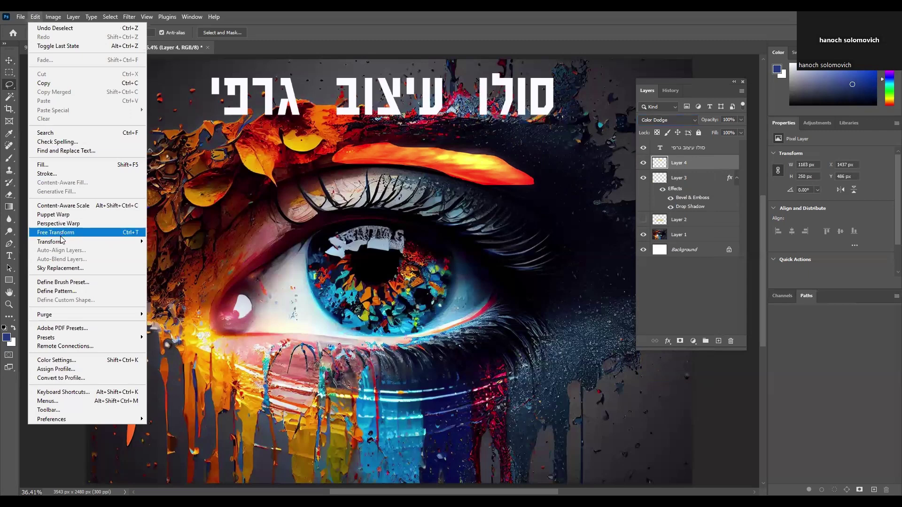
mouse_move(59, 243)
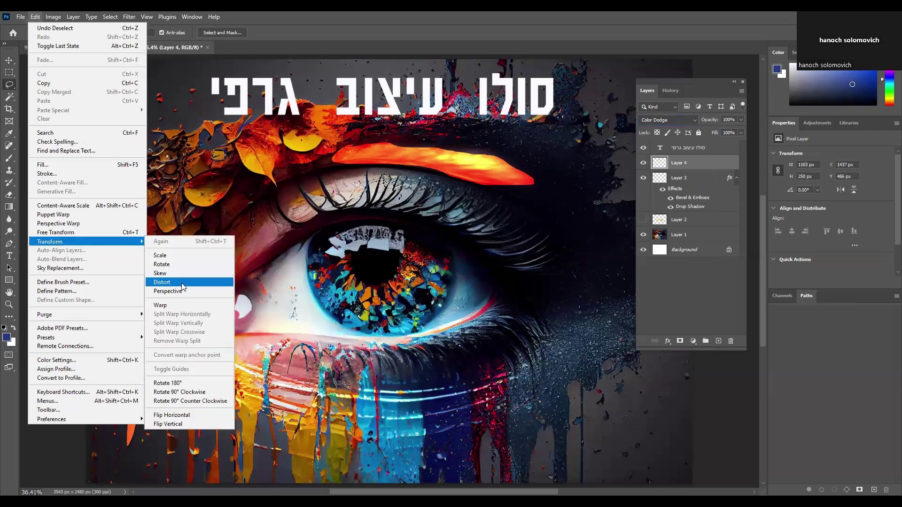
left_click(176, 307)
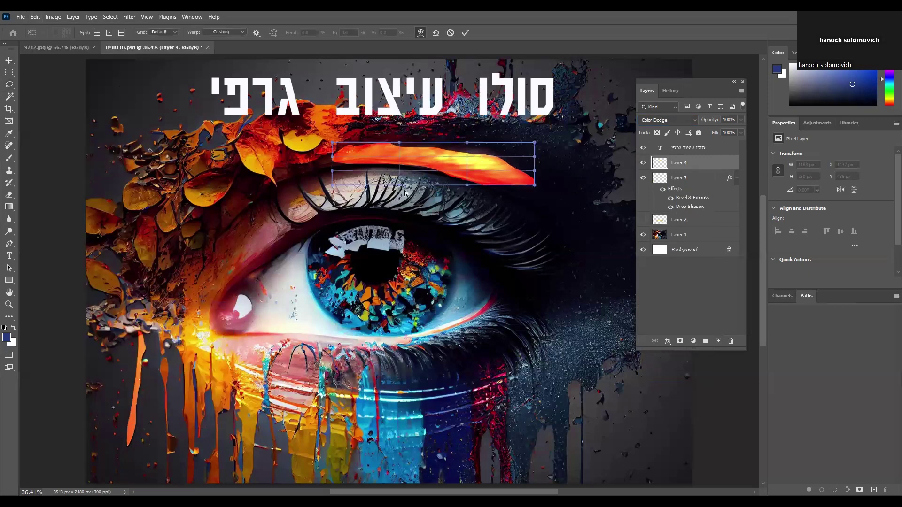
mouse_move(468, 145)
left_mouse_down()
mouse_move(364, 136)
mouse_move(304, 182)
left_mouse_up()
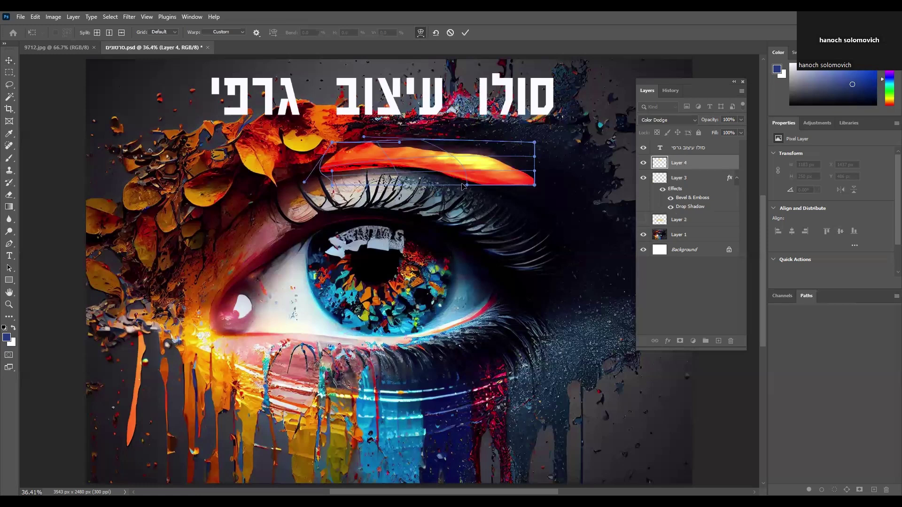
left_click_drag(467, 185, 471, 179)
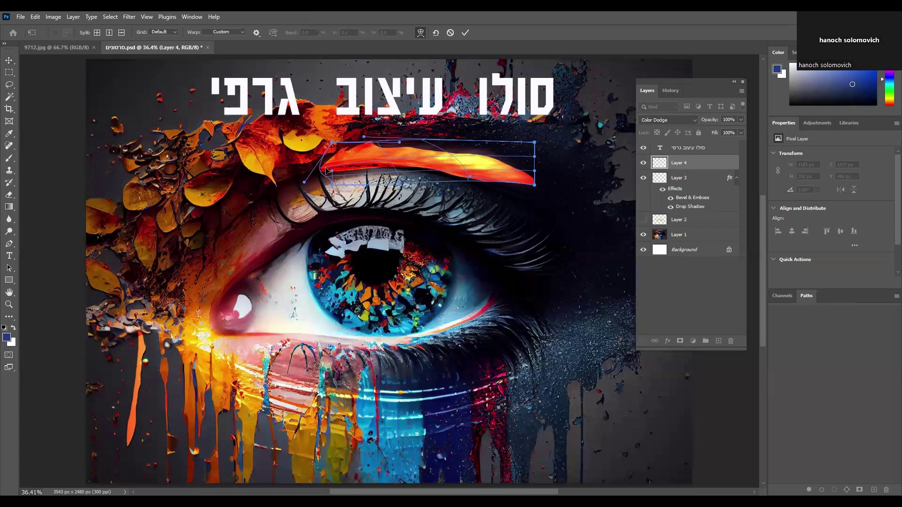
left_click_drag(327, 170, 295, 153)
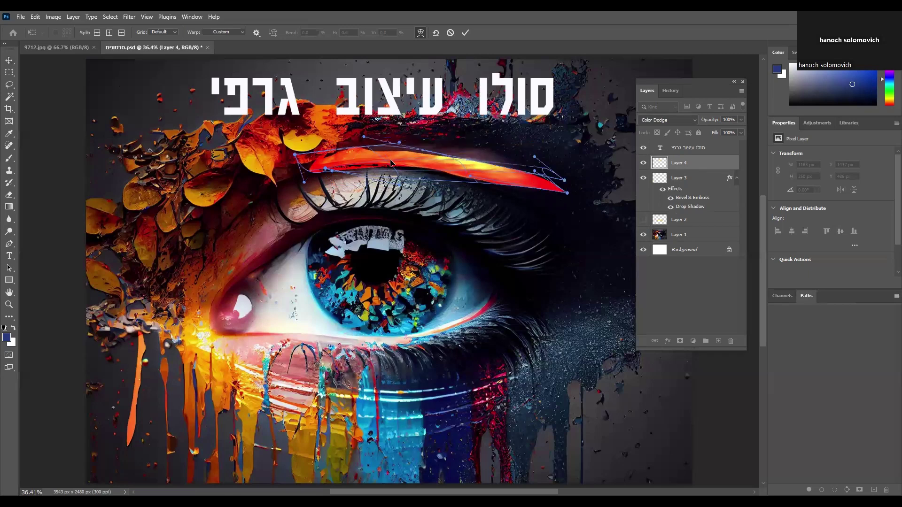
left_click(465, 33)
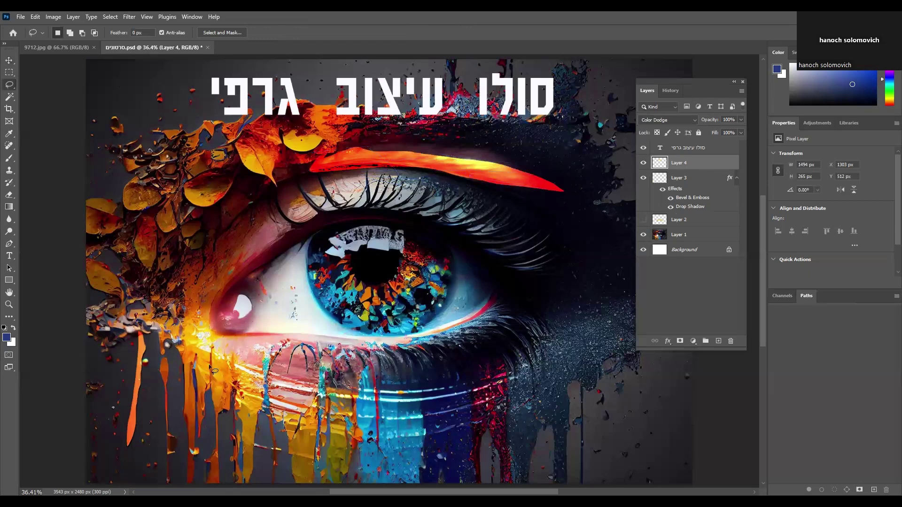
- Move the orange drip on Layer 3 slightly to the right, to X 267 px
key("v")
left_click(146, 362)
left_click(146, 362)
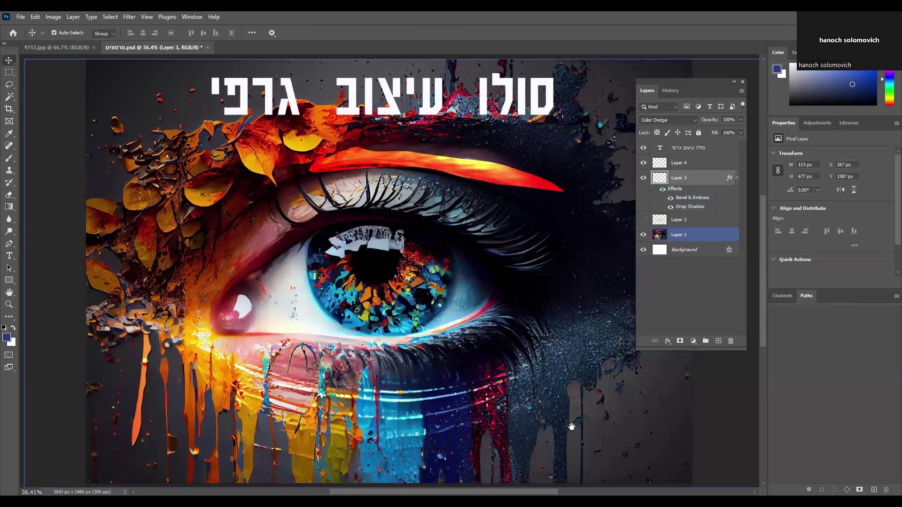
- Add a new layer above Layer 3 and lasso a thin wavy drip about 49 by 479 px beside the yellow paint
left_click_drag(575, 425, 531, 312)
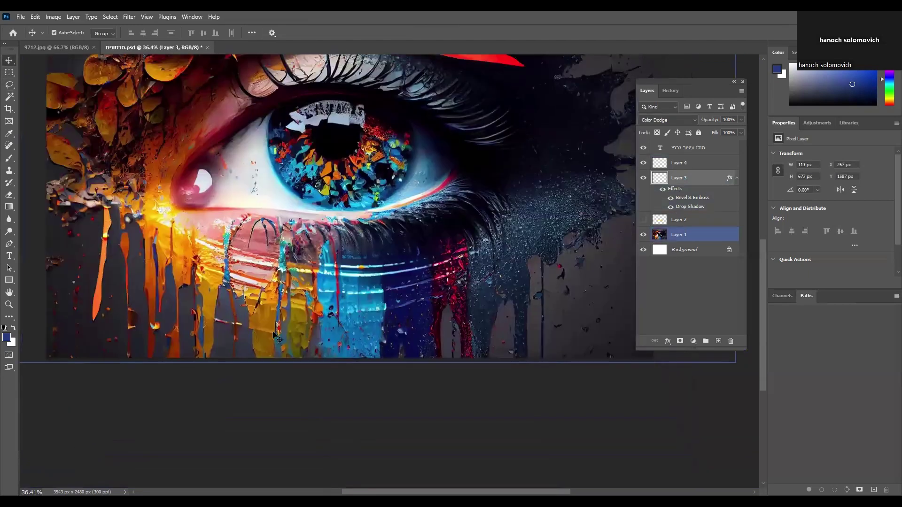
left_click(25, 301)
left_click(9, 304)
left_click(184, 303)
left_click(185, 288)
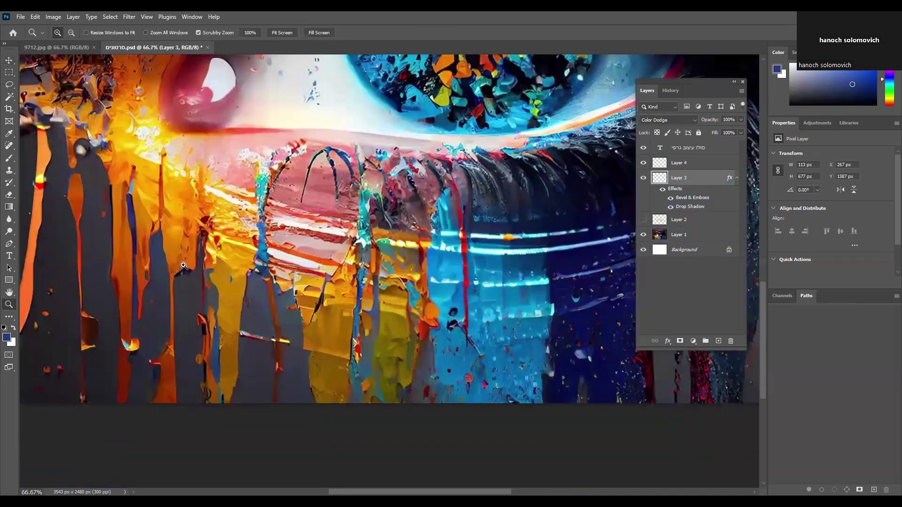
left_click(169, 281)
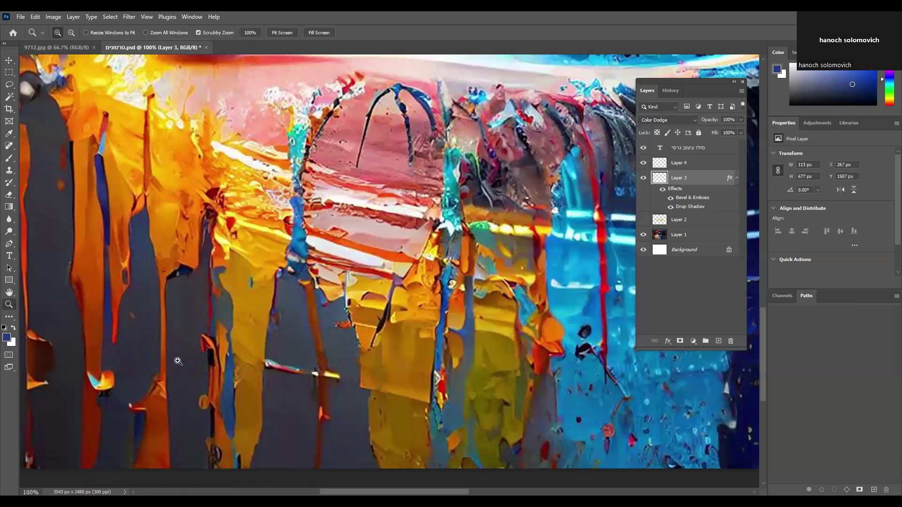
left_click_drag(301, 391, 244, 247)
left_click(9, 84)
left_click(718, 342)
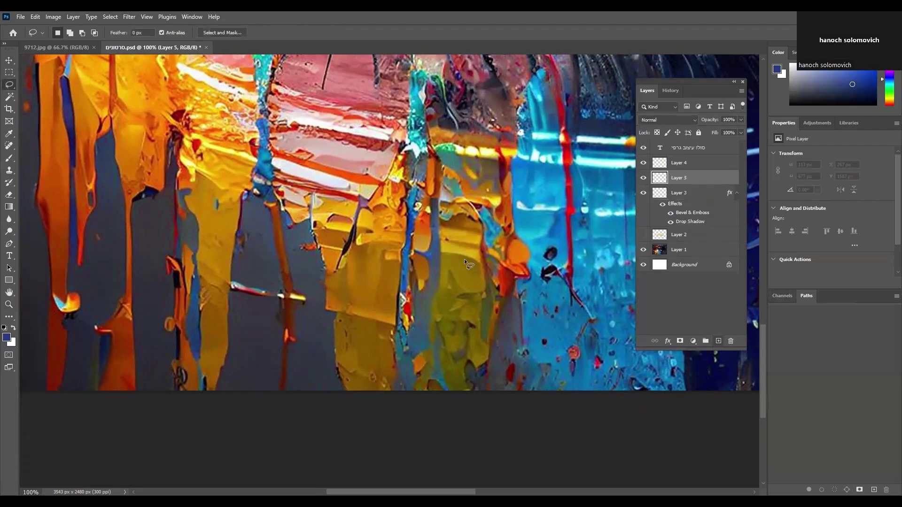
mouse_move(257, 165)
left_mouse_down()
mouse_move(239, 351)
mouse_move(250, 393)
mouse_move(245, 249)
mouse_move(259, 167)
mouse_move(243, 195)
mouse_move(259, 169)
left_mouse_up()
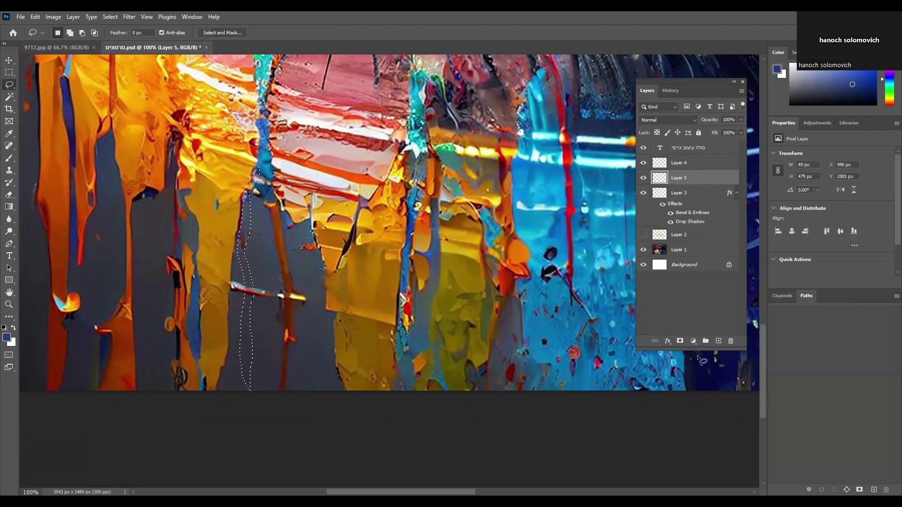
- Fill the drip selection with golden yellow on another new layer and set its blend mode to Color Dodge
left_click(719, 342)
key("shift+F5")
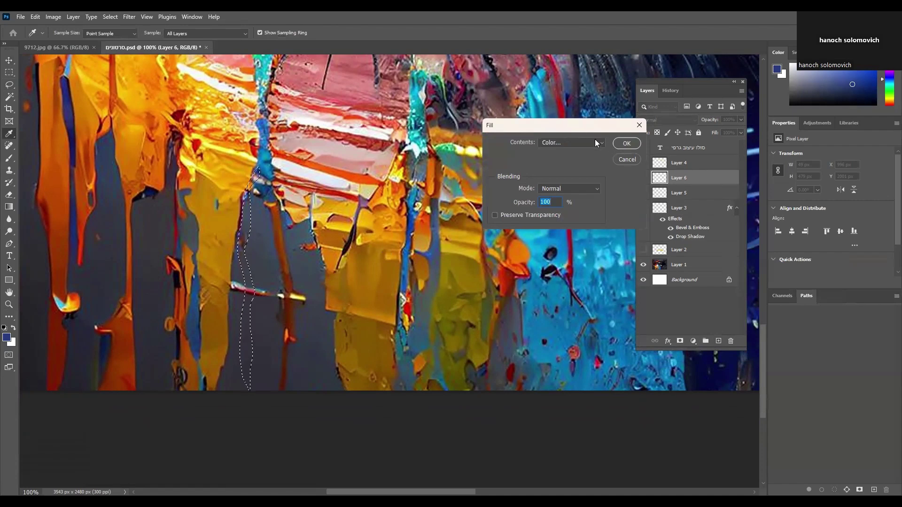
left_click(627, 144)
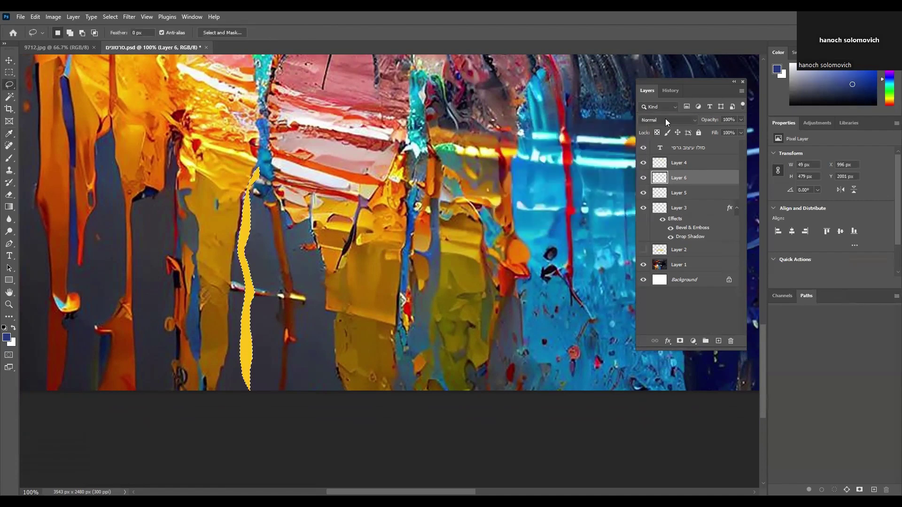
left_click(665, 119)
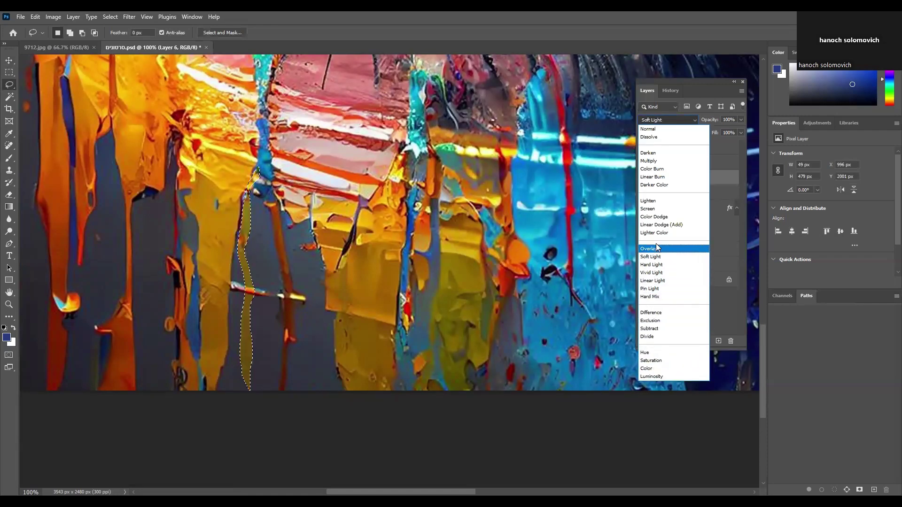
left_click(657, 219)
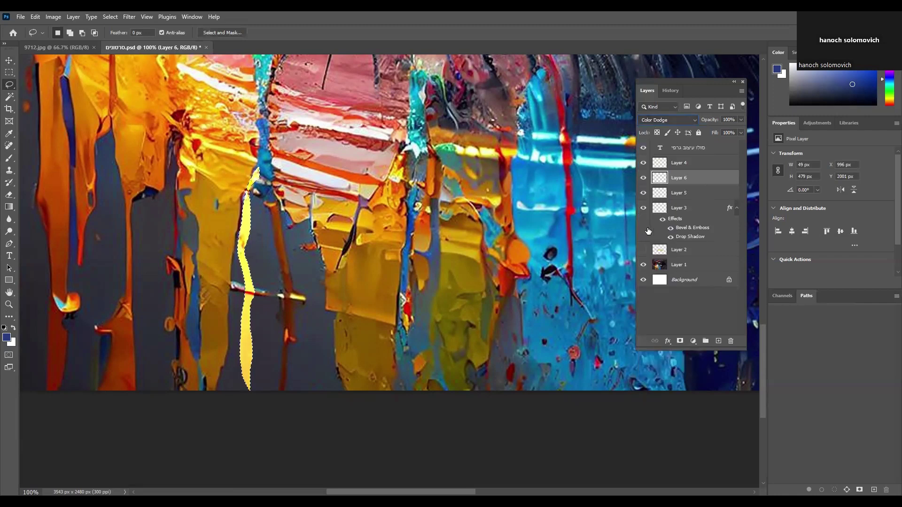
- Give the golden drip on Layer 6 a Drop Shadow and a Bevel & Emboss inner bevel with direction Up
left_click(668, 341)
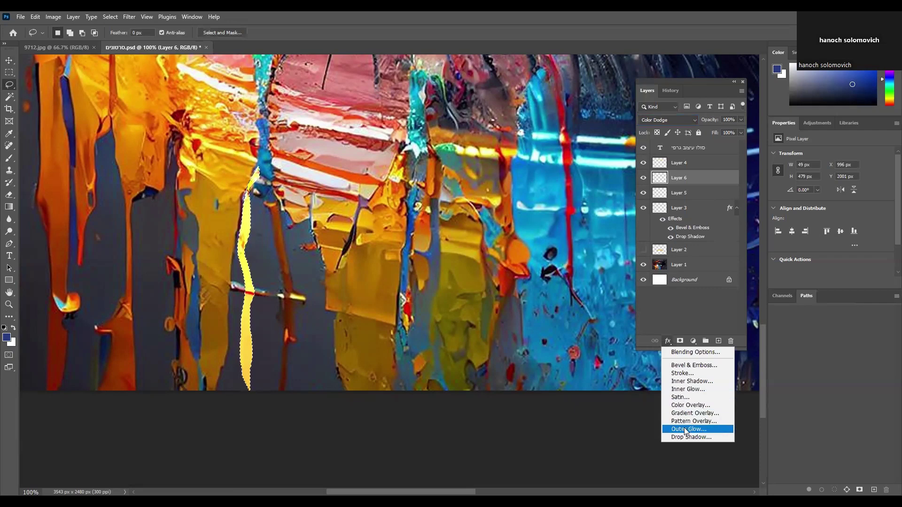
left_click(683, 436)
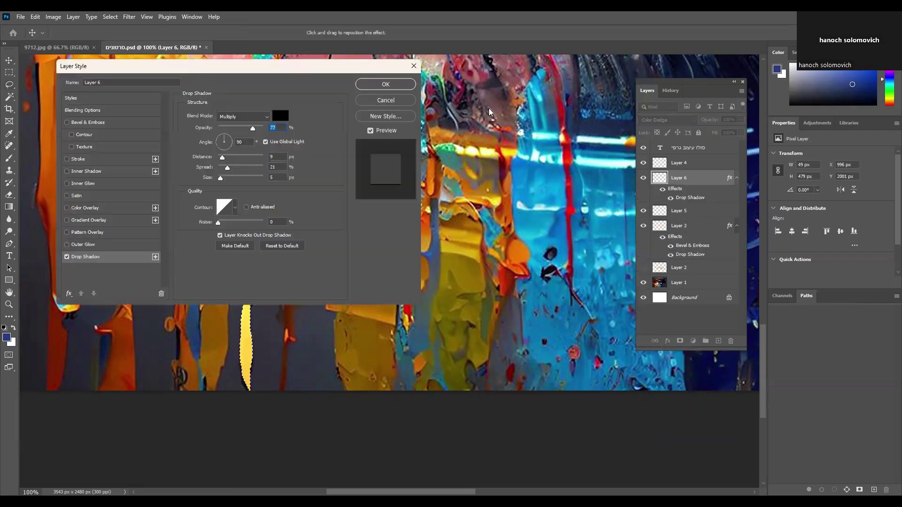
left_click_drag(196, 65, 489, 108)
key("ctrl+plus")
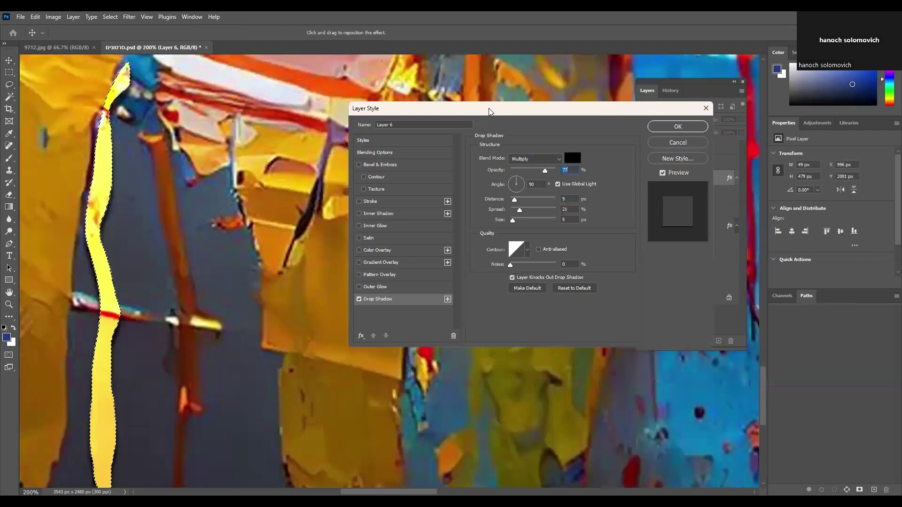
scroll(371, 169, "left", 3)
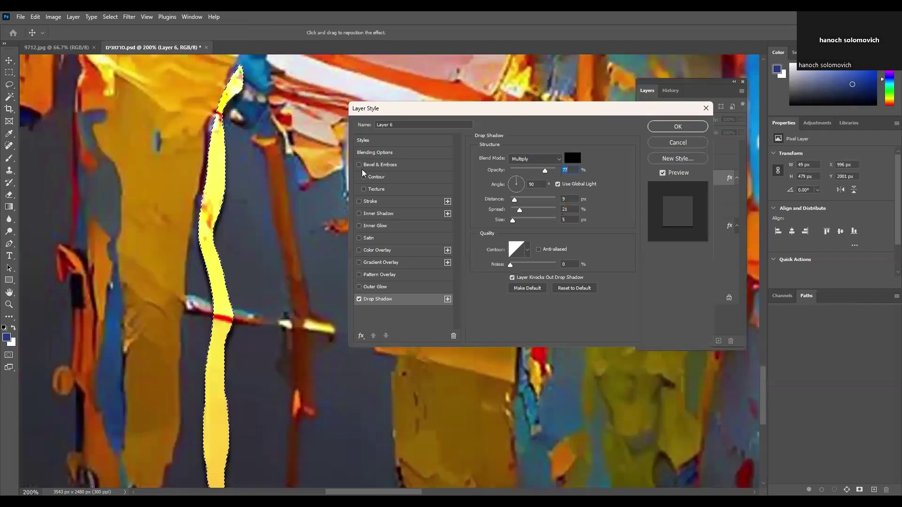
left_click(380, 164)
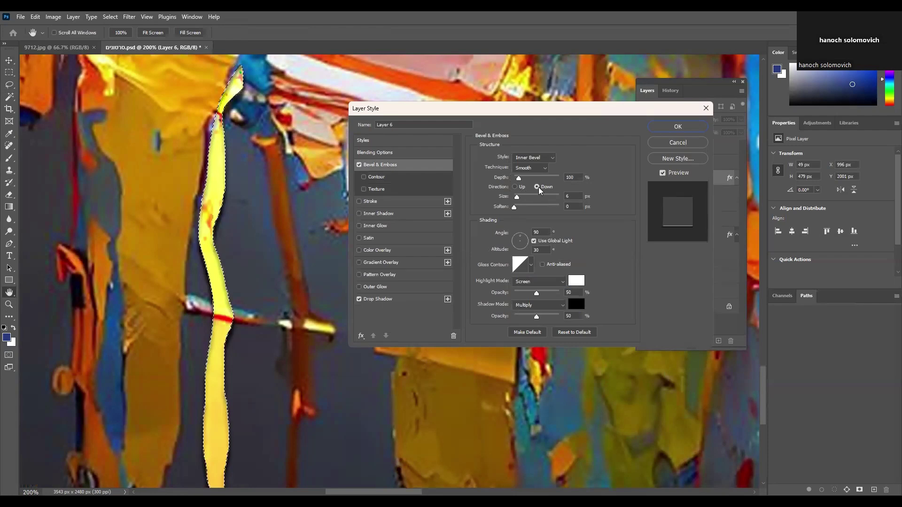
left_click(517, 187)
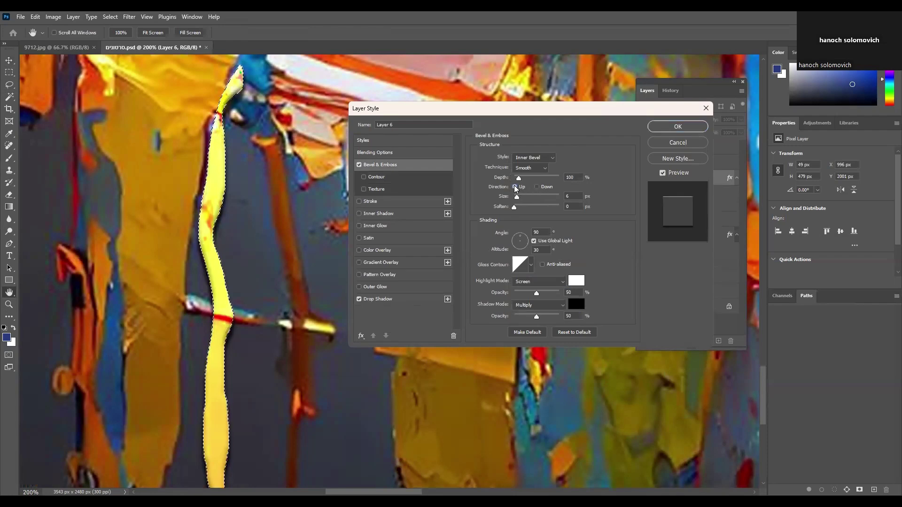
left_click(682, 128)
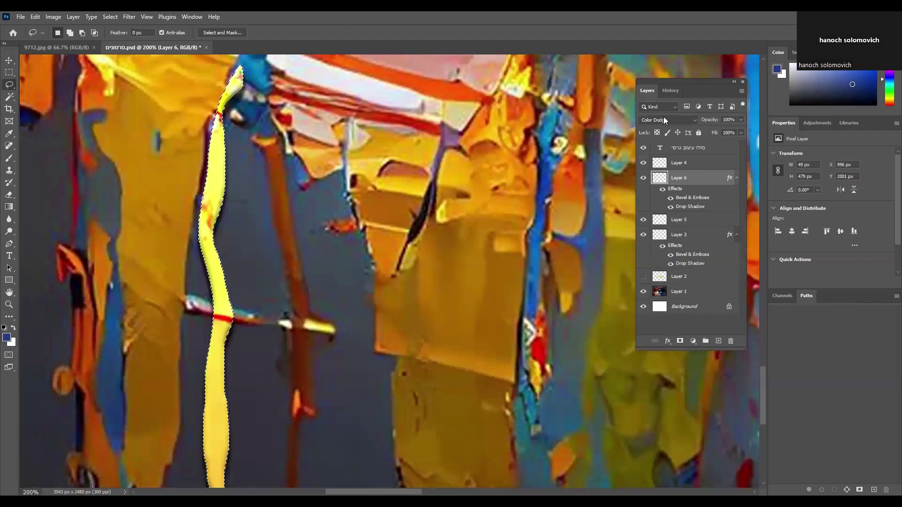
- Set the blend mode of Layer 6 to Dissolve and fit the whole artwork in view
left_click(663, 120)
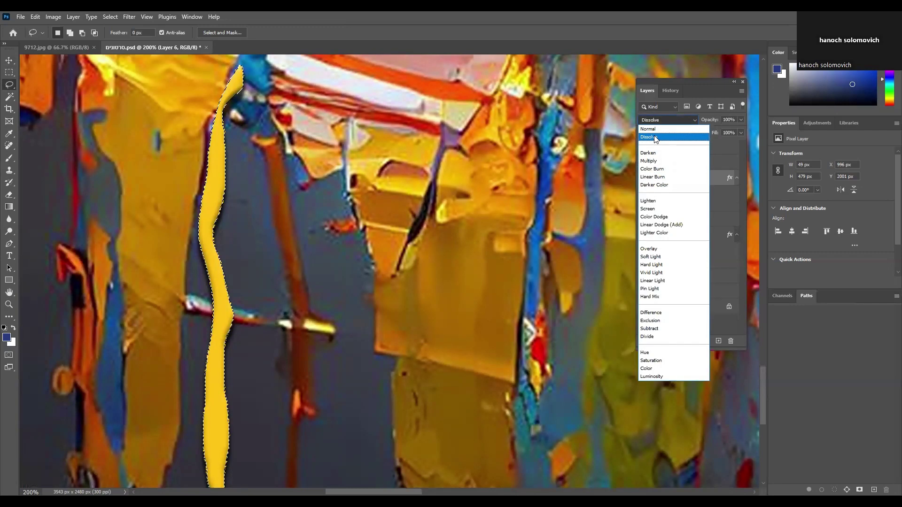
left_click(656, 137)
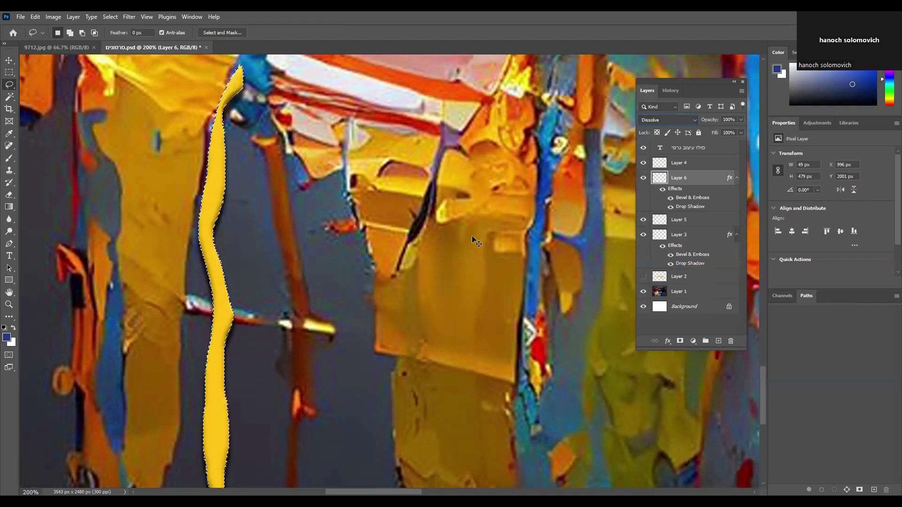
key("ctrl+0")
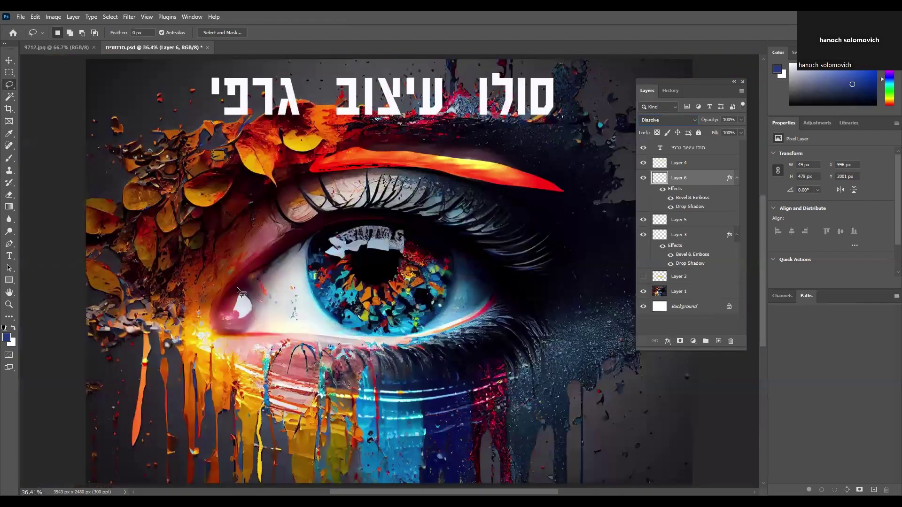
- Examine the golden drip up close, comparing the artwork with Layer 6 hidden and shown
left_click(9, 305)
left_click(266, 394)
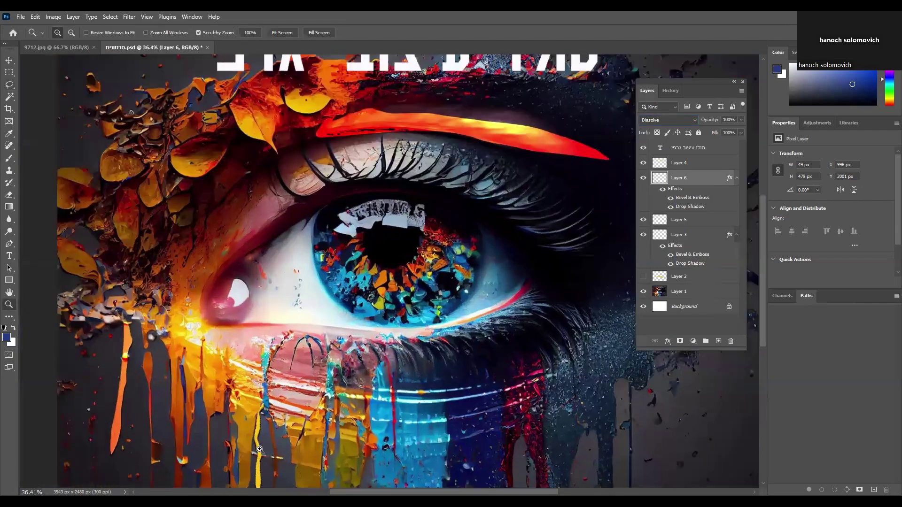
left_click(261, 448)
left_click(314, 335)
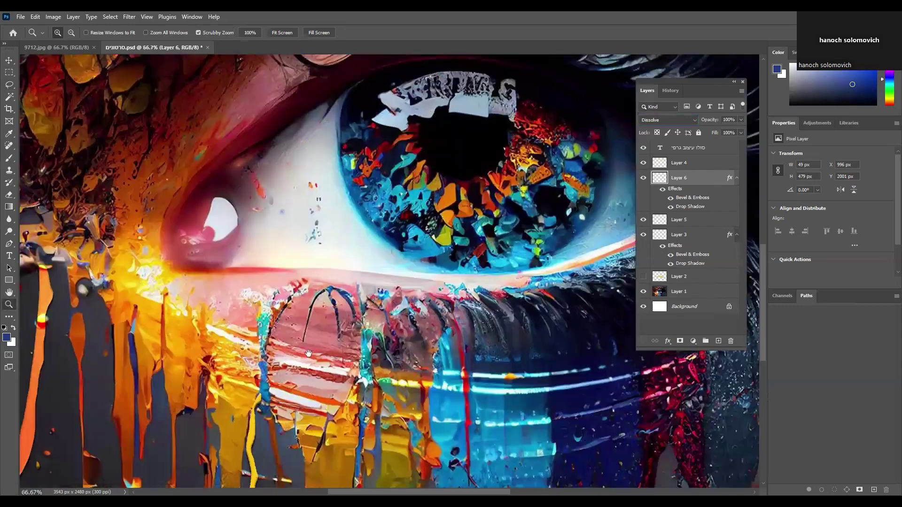
left_click(314, 333)
left_click(643, 178)
left_click(643, 178)
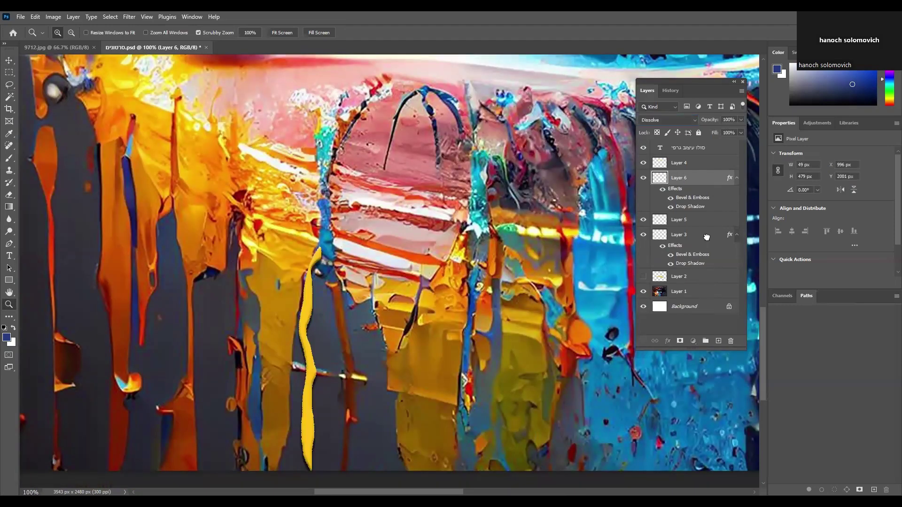
- Duplicate Layer 6 and set the copy's blend mode to Lighter Color
left_click_drag(712, 321, 719, 341)
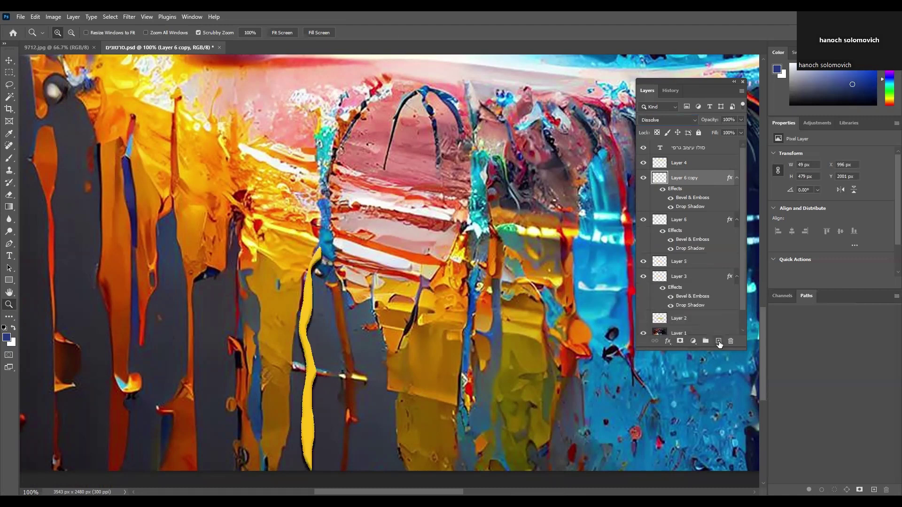
left_click(653, 120)
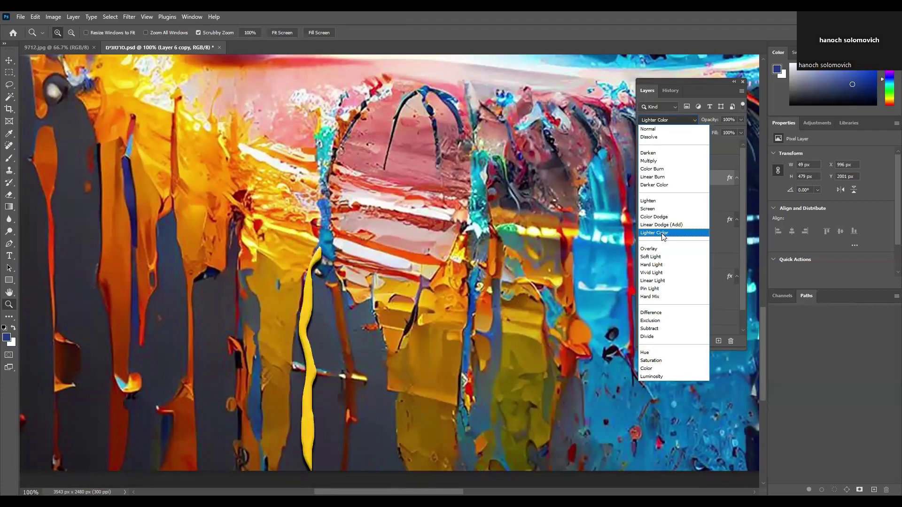
left_click(664, 233)
key("ctrl+0")
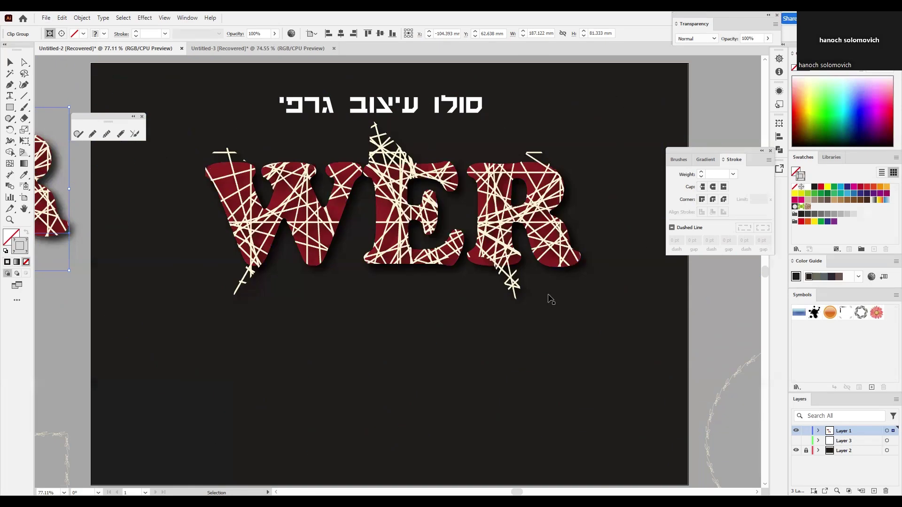
- Switch to Illustrator, move the line-covered WER lettering down and to the left, and add a new text WER above it
left_click_drag(535, 205, 391, 347)
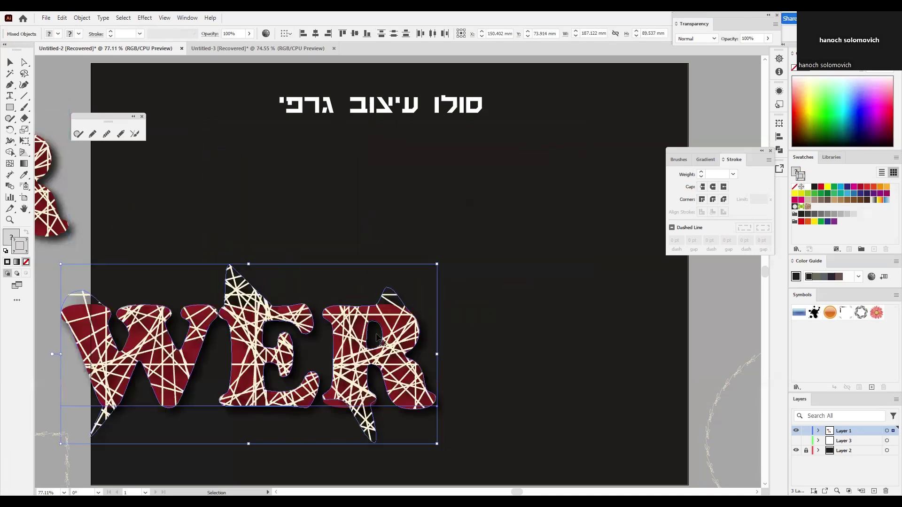
left_click(10, 97)
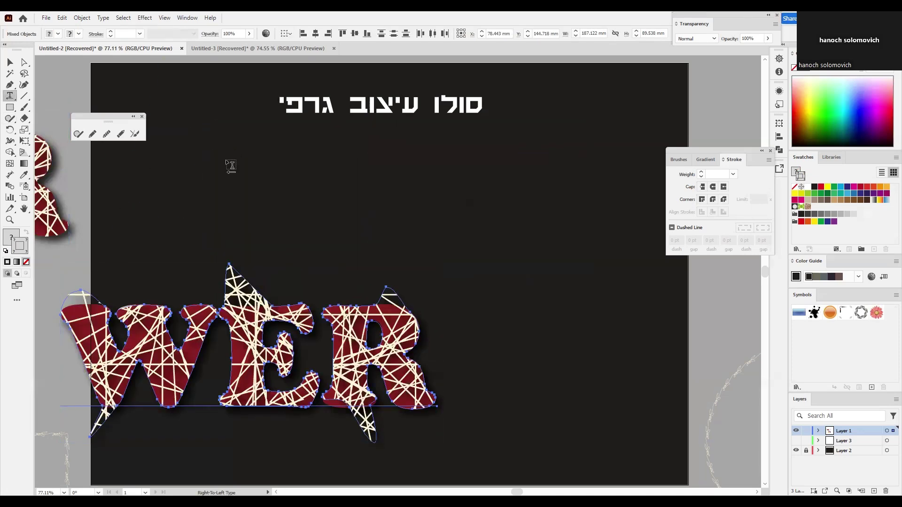
left_click(323, 197)
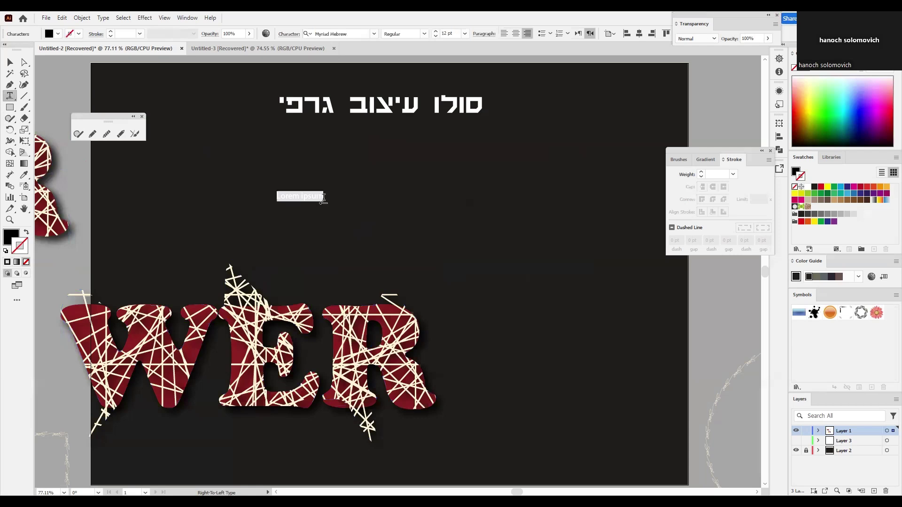
type("WER")
key("Escape")
- Fill the new WER text with red E54545 and enlarge it to about 221 pt above the line-covered lettering
double_click(315, 196)
double_click(7, 238)
left_click(411, 209)
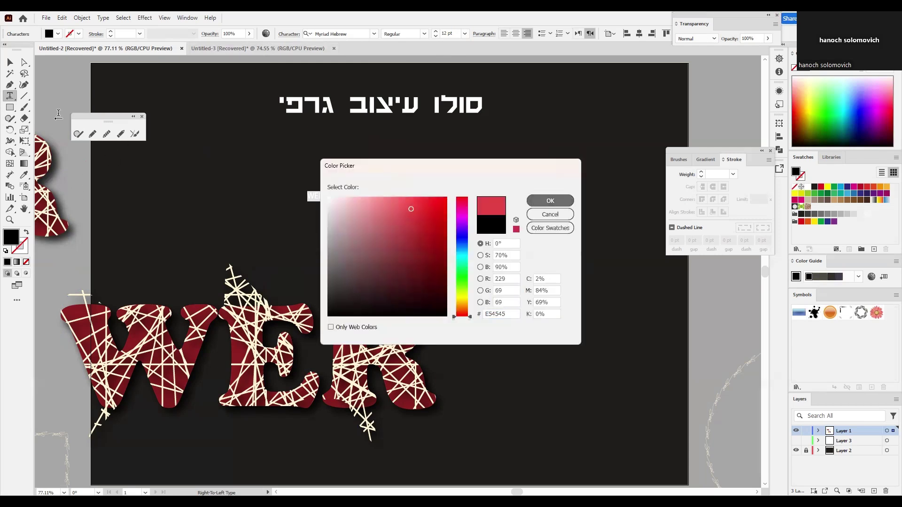
left_click(535, 200)
left_click(10, 63)
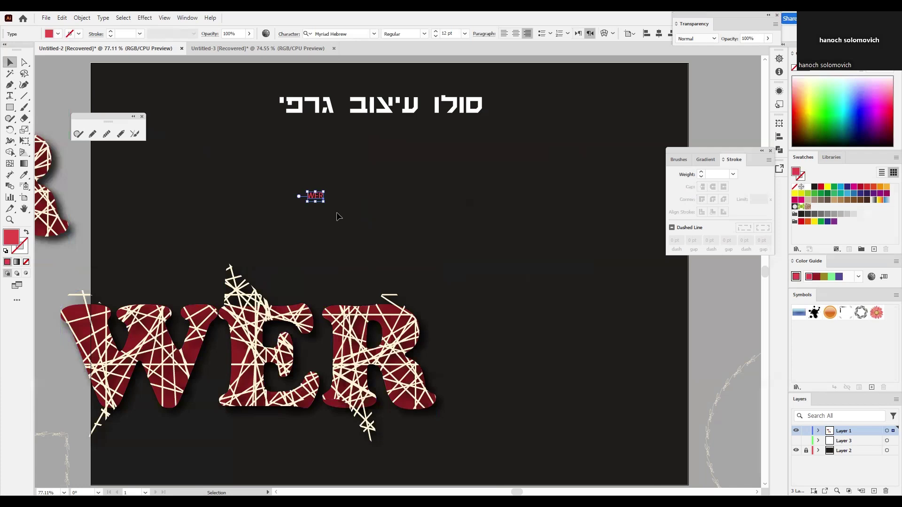
left_click_drag(325, 203, 603, 373)
left_click_drag(379, 347, 356, 276)
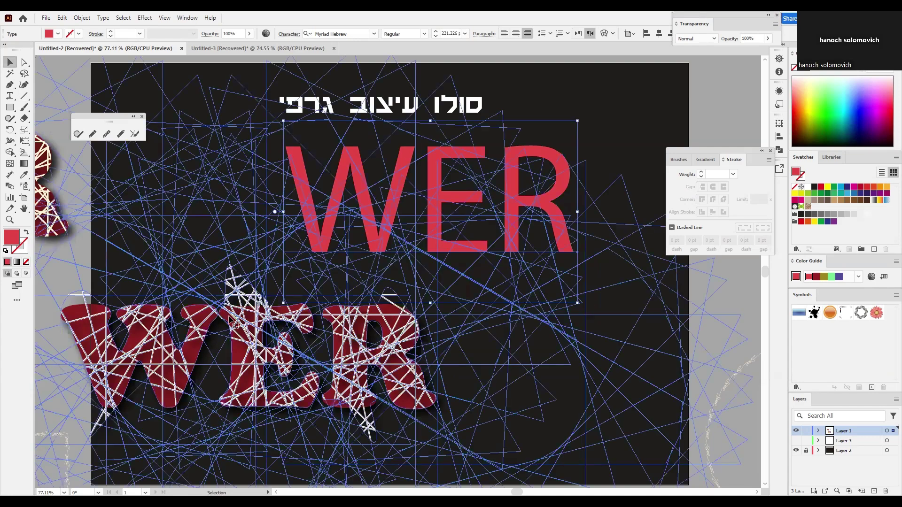
- Move the clipped line pattern down off the original WER lettering to expose the plain letters
right_click(233, 319)
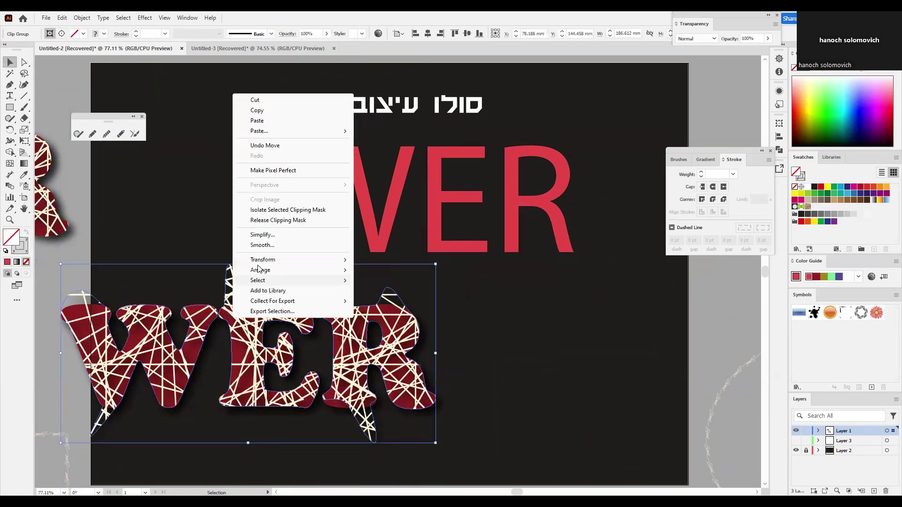
left_click(171, 211)
left_click_drag(241, 323, 219, 417)
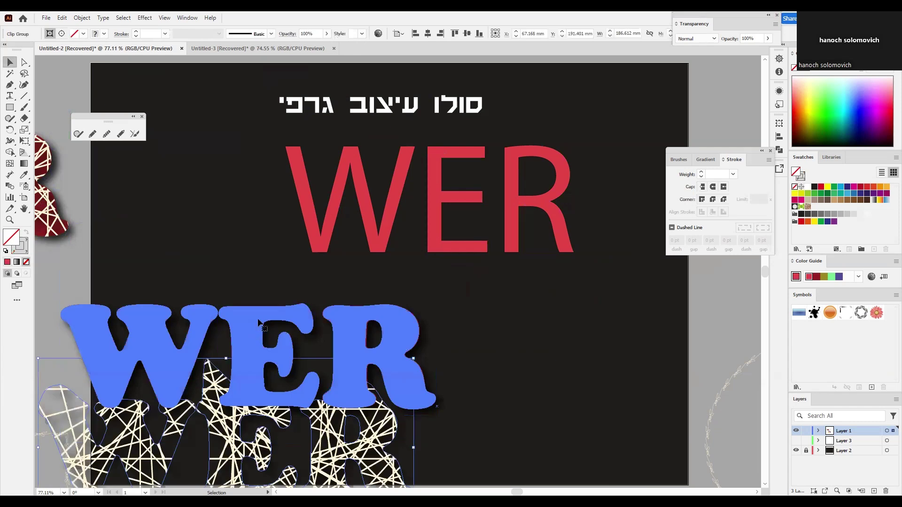
- Copy the original lettering's Cooper Black font and dark red fill onto the new WER text with the Eyedropper
left_click(260, 322)
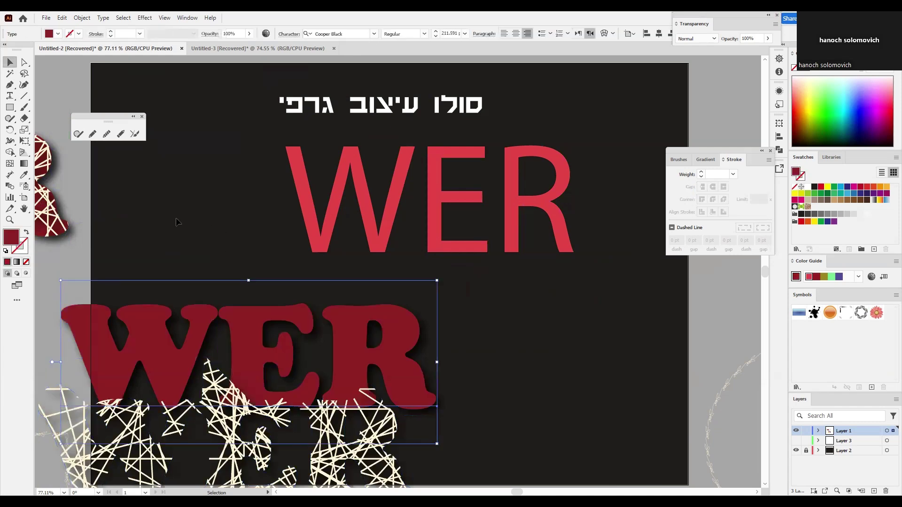
left_click_drag(258, 173, 329, 214)
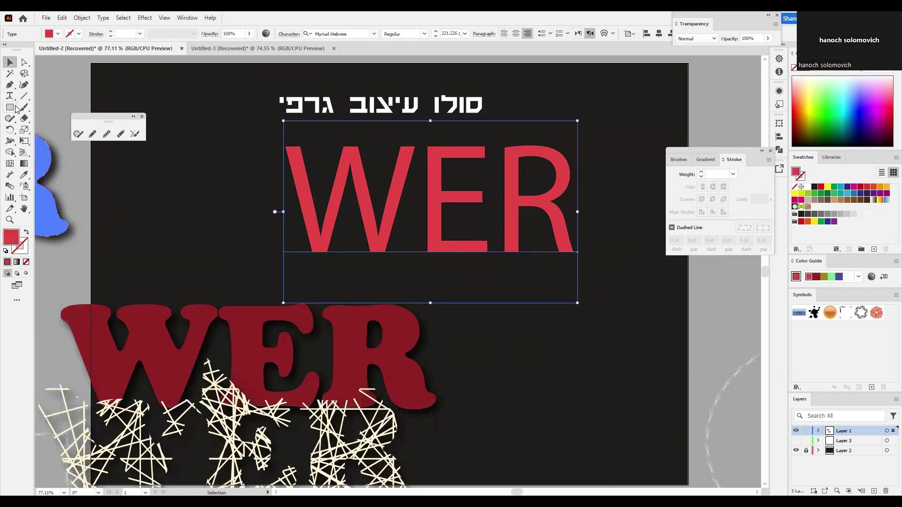
left_click(26, 175)
left_click(270, 311)
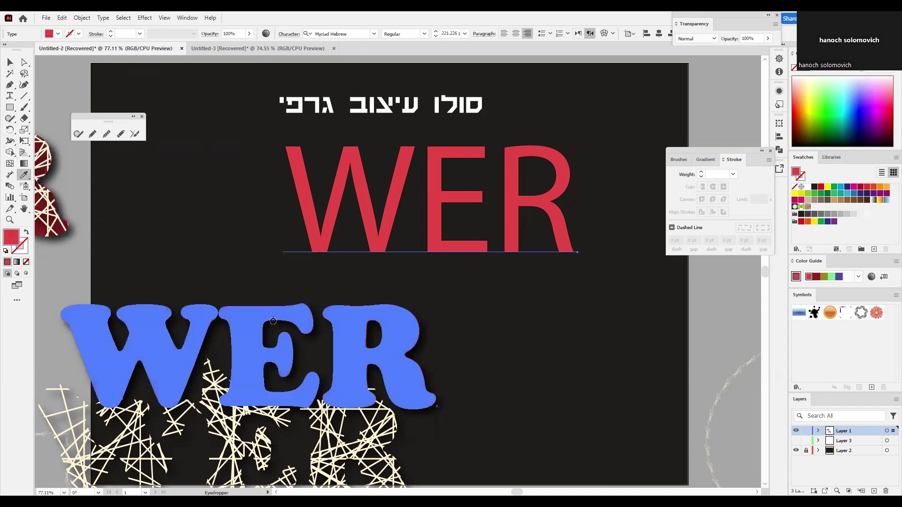
left_click(269, 311)
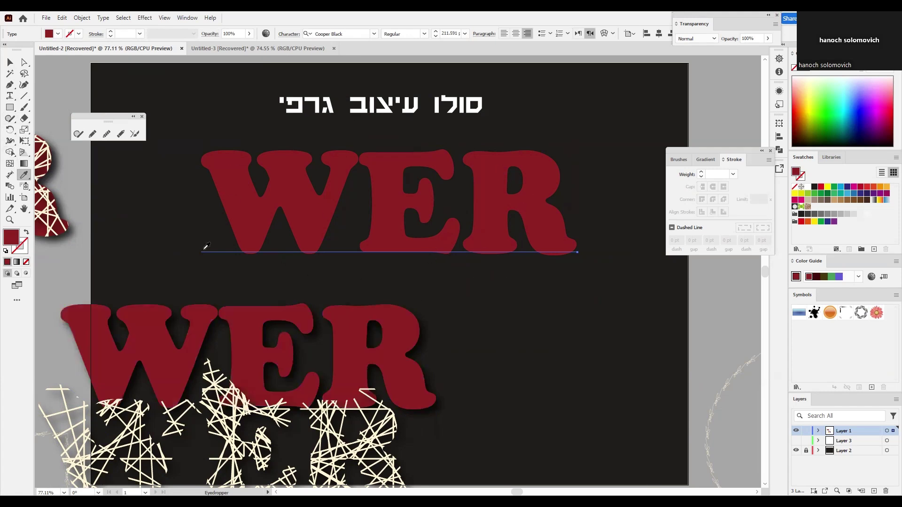
- Clear the middle of the artboard by moving both WER letterings off to the right and the line pattern to the lower left
left_click(10, 63)
left_click_drag(115, 308, 592, 438)
left_click_drag(382, 187, 388, 293)
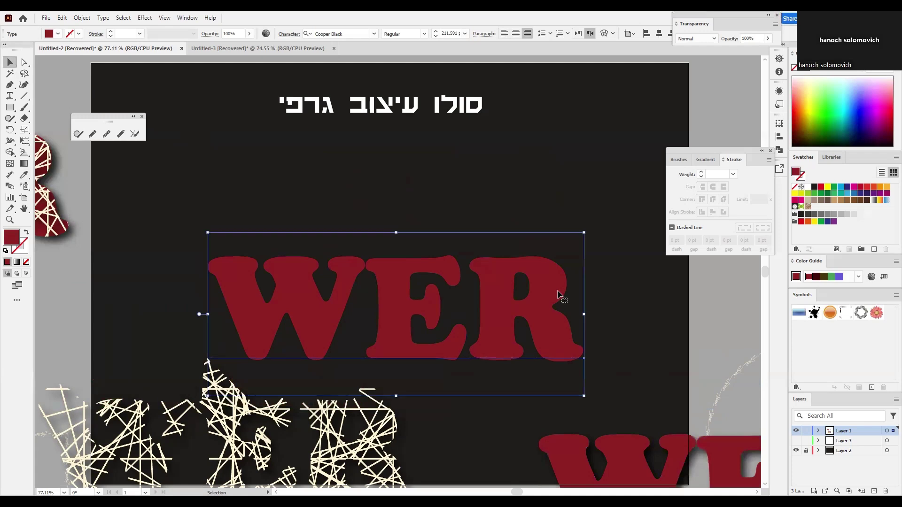
left_click_drag(558, 293, 659, 83)
left_click_drag(240, 405, 277, 247)
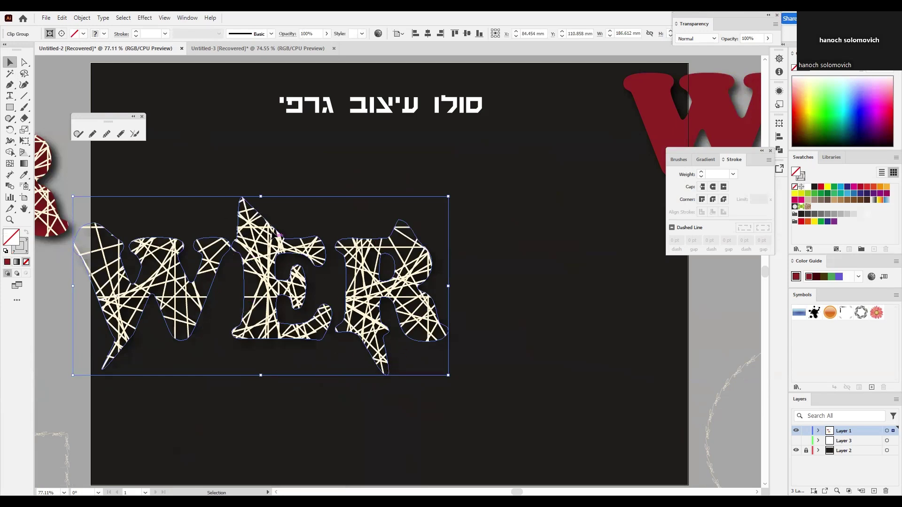
left_click_drag(404, 258, 165, 434)
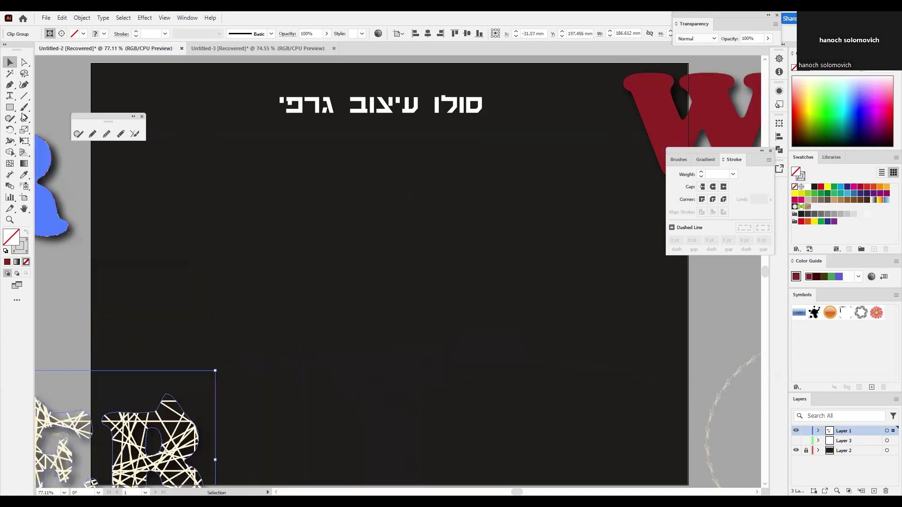
- Draw a rectangle about 90 by 71 mm in the middle of the artboard and give it a pale cream EAEFCB stroke
left_click(10, 108)
left_click_drag(309, 179, 487, 323)
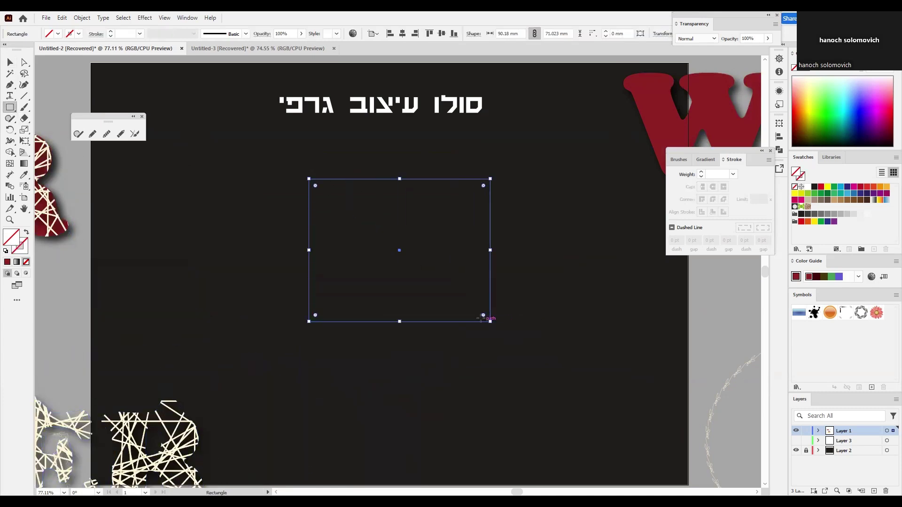
double_click(24, 251)
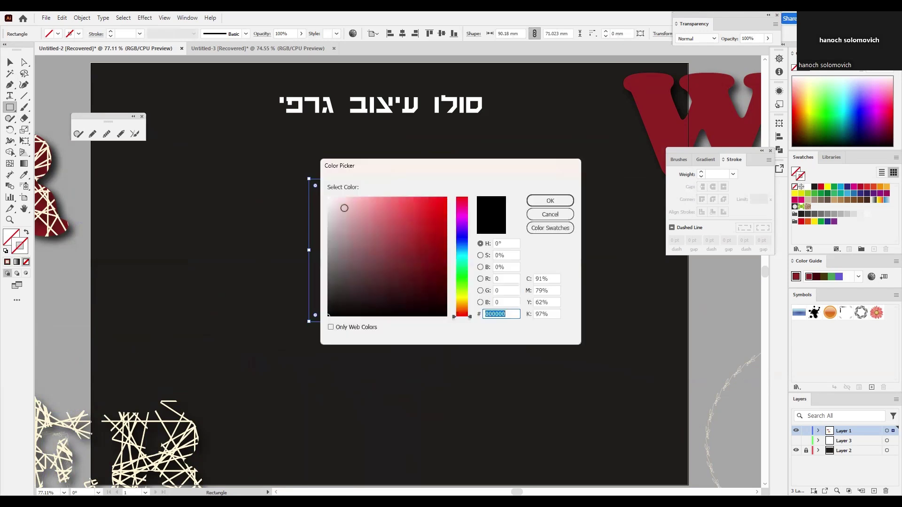
left_click(344, 209)
mouse_move(333, 216)
left_mouse_down()
mouse_move(338, 228)
mouse_move(342, 214)
mouse_move(358, 222)
mouse_move(346, 203)
left_mouse_up()
left_click(463, 294)
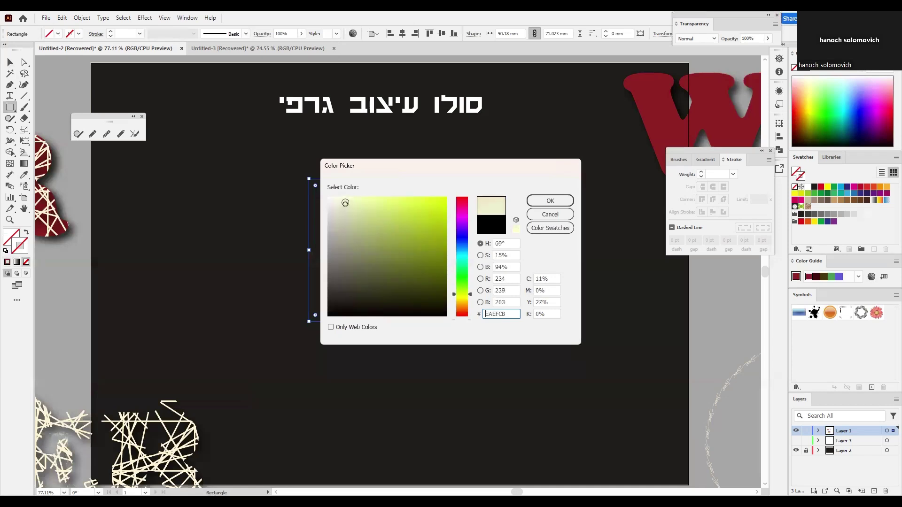
left_click(541, 205)
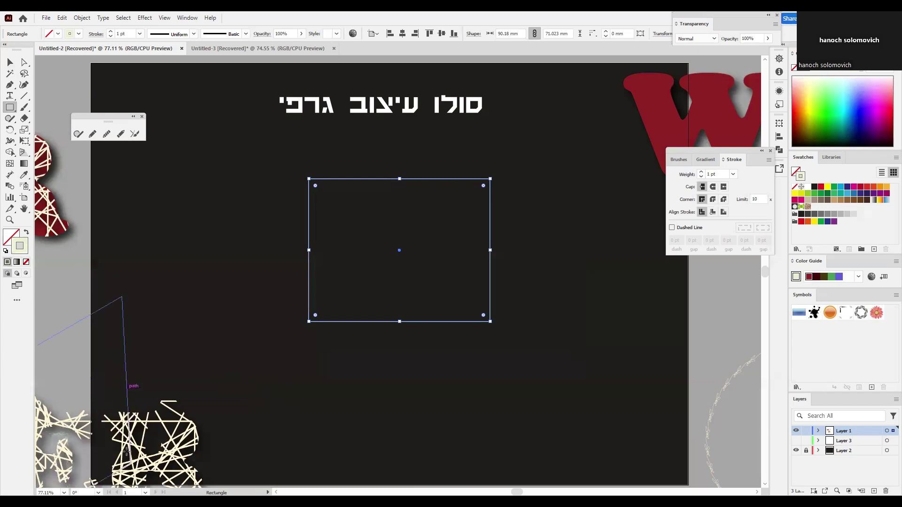
- Copy the 2 pt cream stroke of the old line pattern onto the rectangle with the Eyedropper
left_click(24, 175)
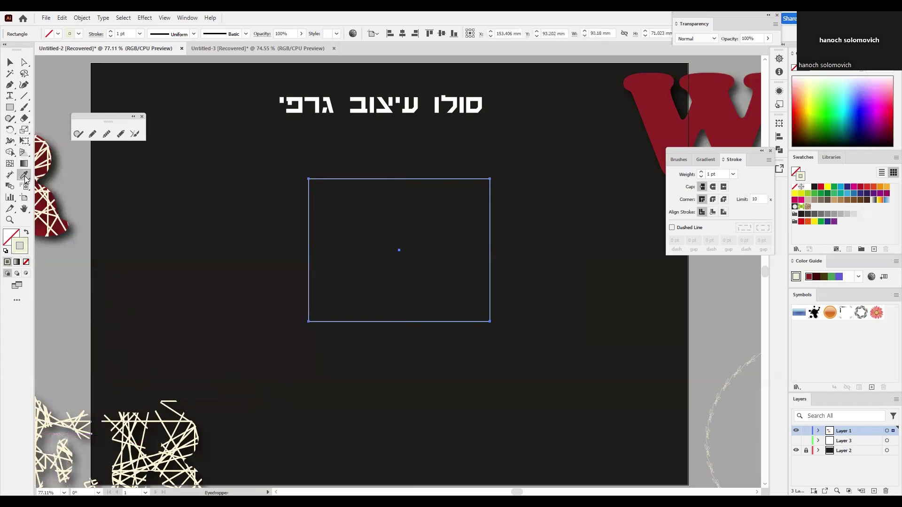
left_click(166, 398)
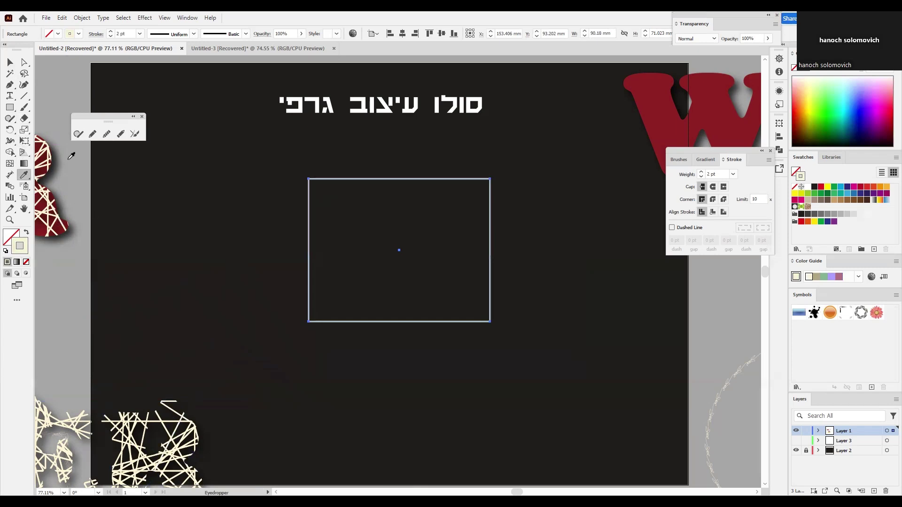
left_click(10, 62)
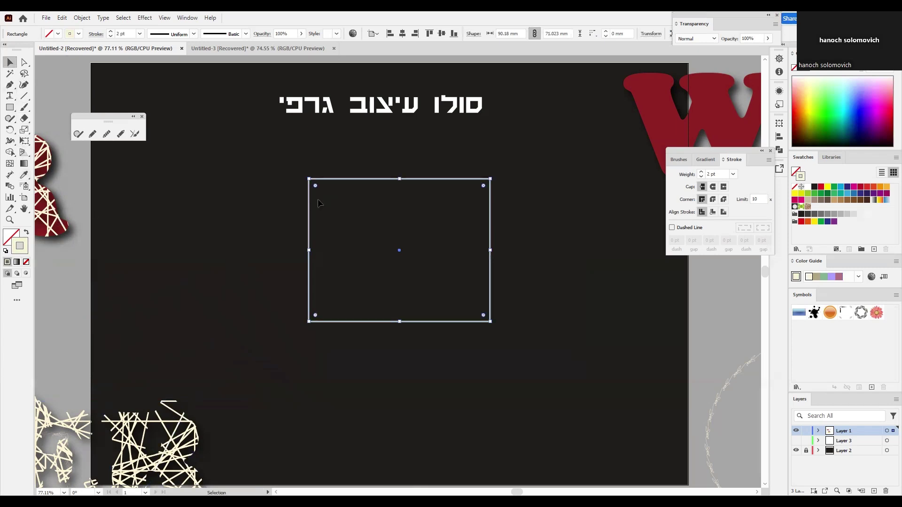
- Create a copy of the rectangle rotated 20° about its centre
right_click(405, 215)
left_click_drag(293, 176, 359, 224)
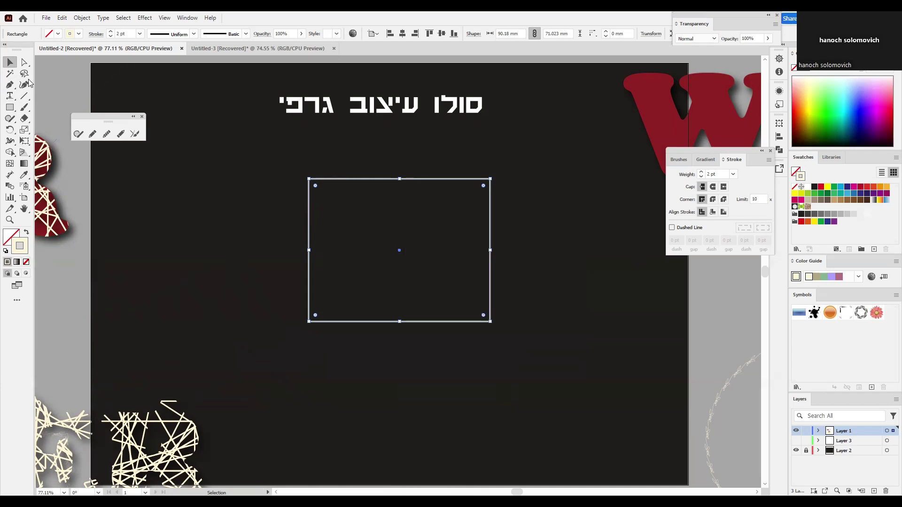
right_click(388, 218)
mouse_move(450, 444)
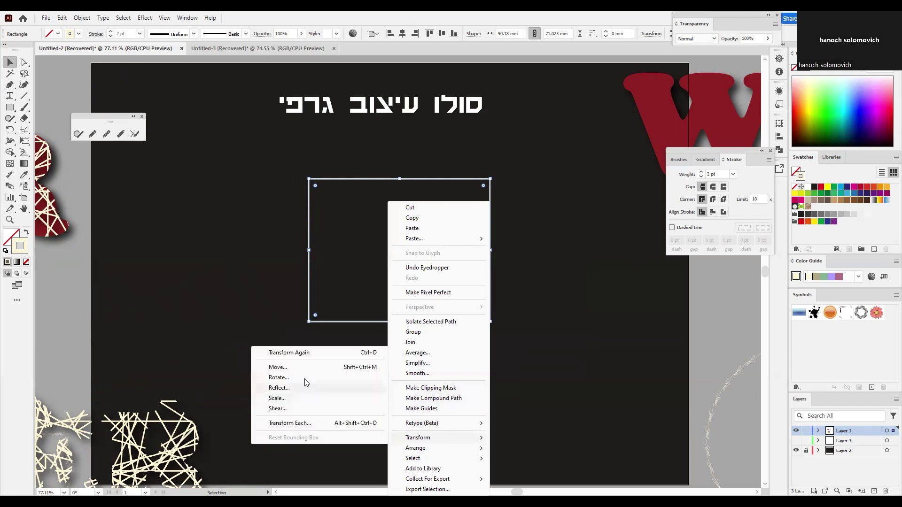
left_click(307, 380)
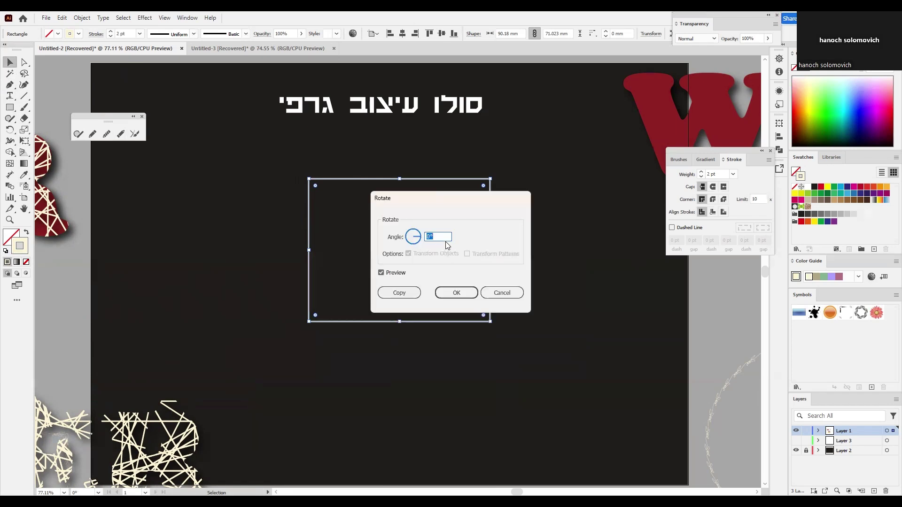
type("20")
left_click_drag(433, 203, 534, 213)
left_click(482, 282)
left_click(481, 282)
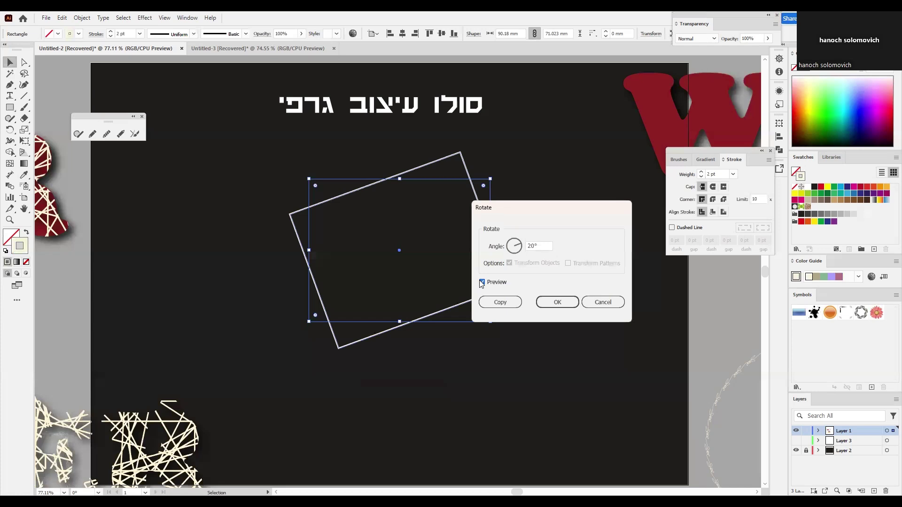
left_click(500, 302)
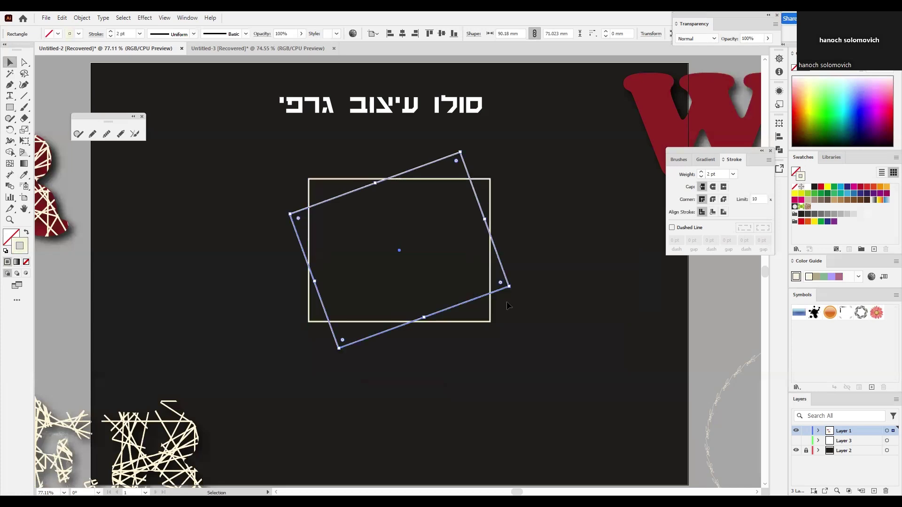
- Repeat the 20° rotated copy until the rectangles complete a full circular ring
key("ctrl+d")
key("ctrl+d")
key("ctrl+d")
key("ctrl+d")
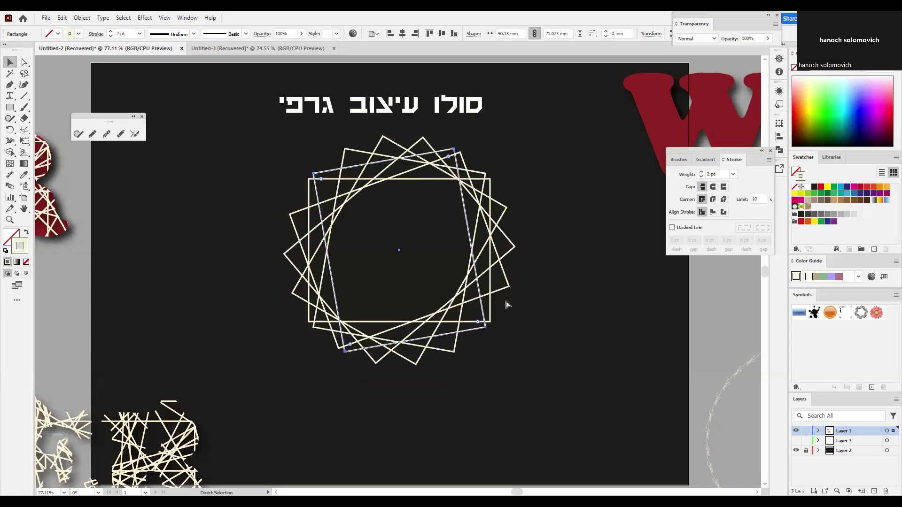
key("ctrl+d")
- Select all the rotated rectangles and group them into one ring
left_click_drag(276, 153, 385, 169)
right_click(384, 168)
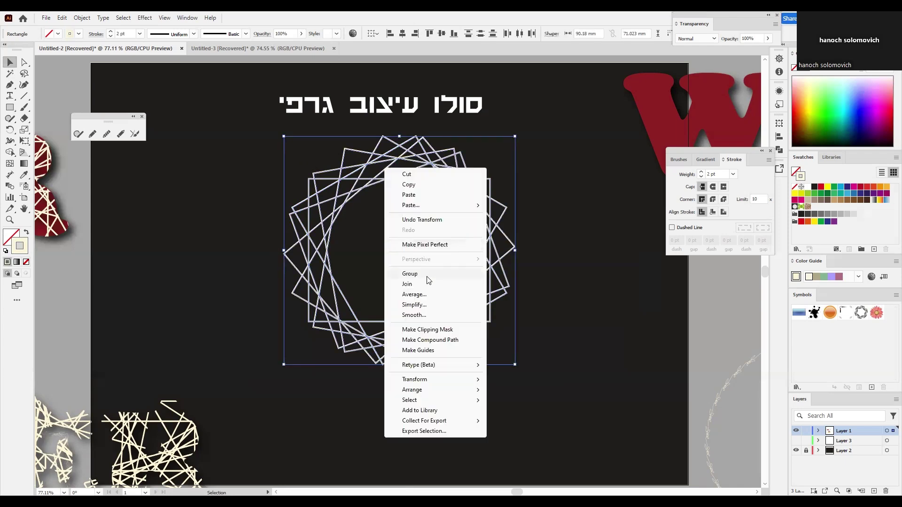
left_click(233, 193)
left_click_drag(237, 183, 382, 292)
right_click(342, 188)
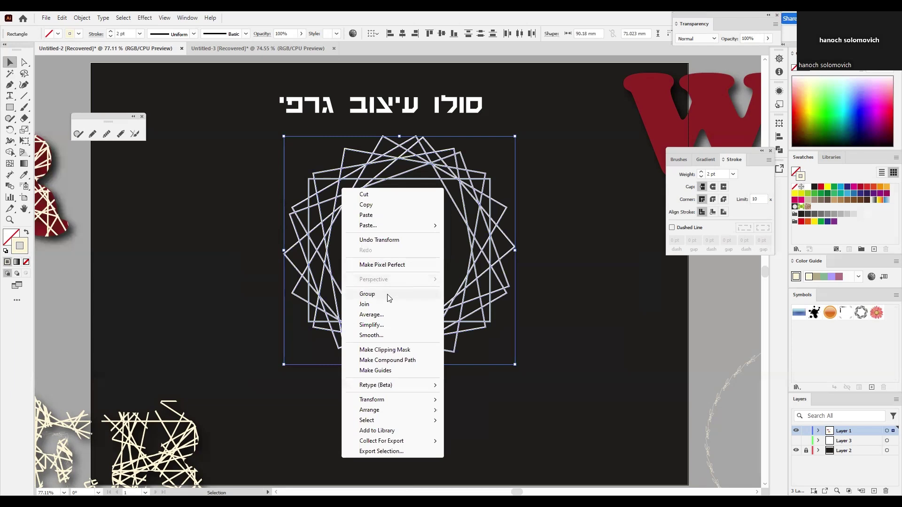
left_click(367, 294)
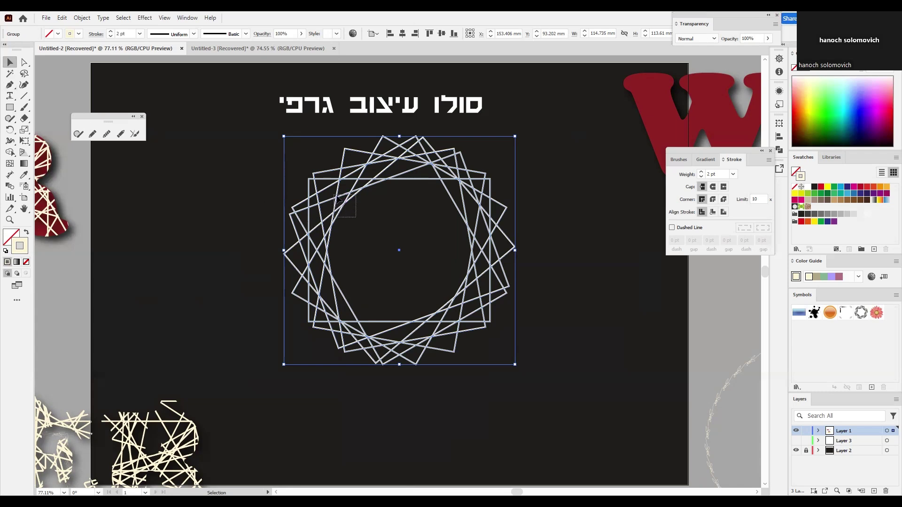
- Scatter overlapping copies of the ring to its left, right and below, rotating some, and delete the original ring
left_click_drag(322, 203, 349, 240)
left_click_drag(393, 217, 450, 219, "alt")
left_click_drag(213, 364, 212, 364)
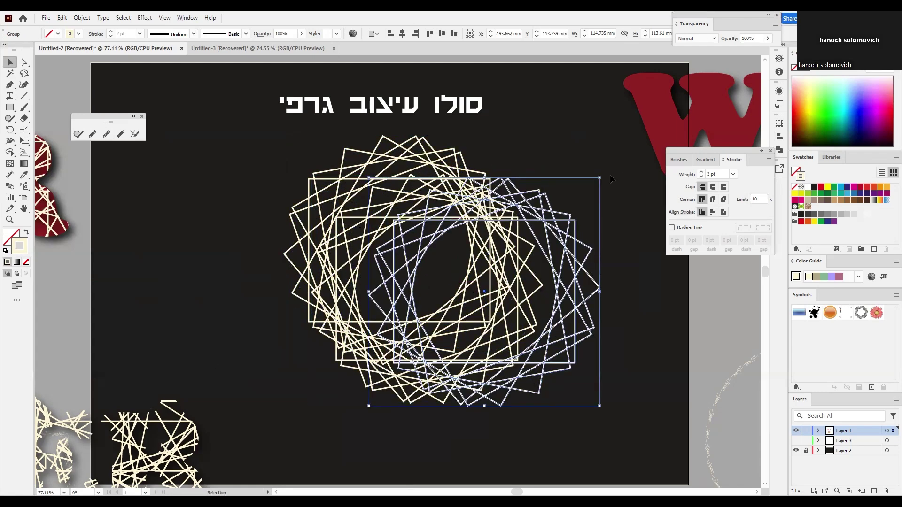
left_click_drag(607, 174, 445, 232)
left_click_drag(361, 203, 211, 224)
left_click(491, 298)
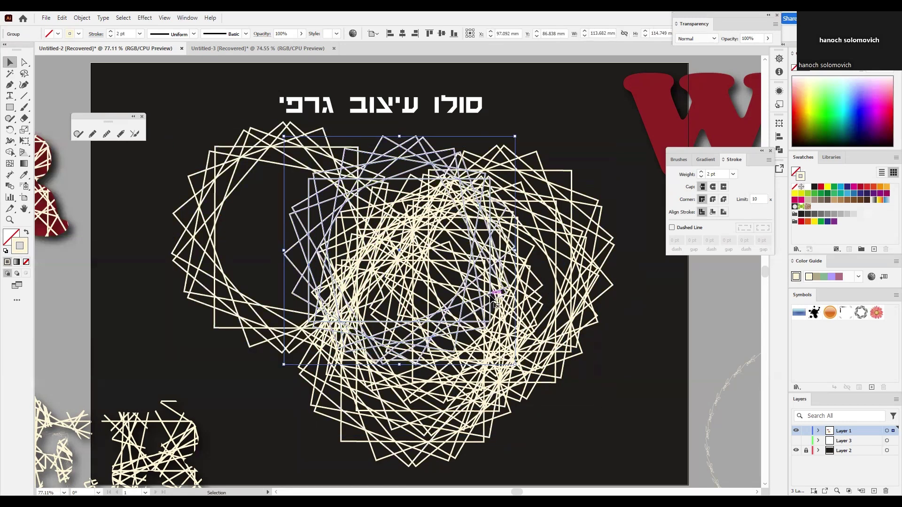
key("Delete")
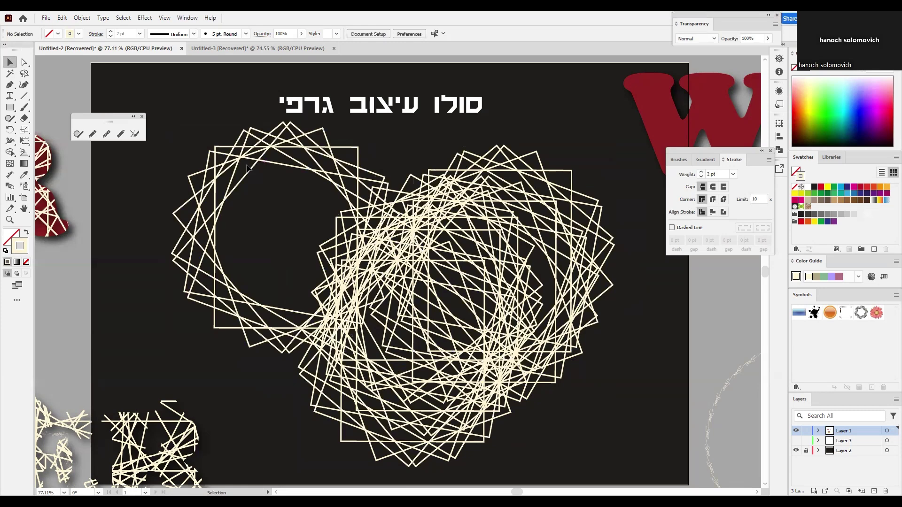
- Add copies of the left ring offset down and to the right to fill the left half of the pattern
left_click_drag(232, 172, 183, 127)
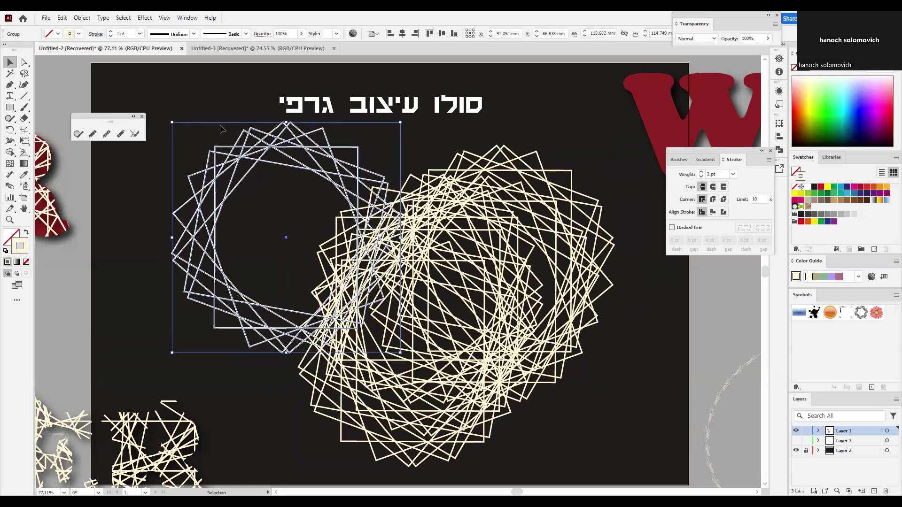
left_click(211, 111)
left_click_drag(245, 191, 309, 274)
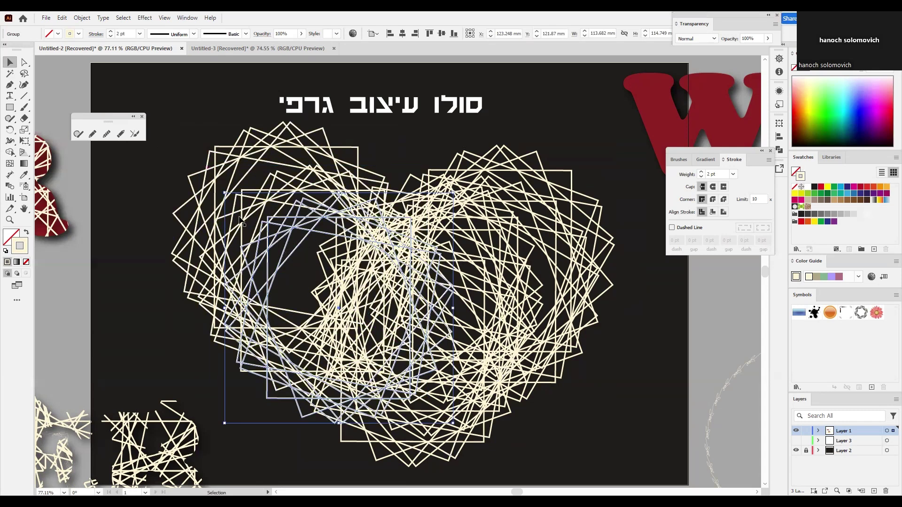
left_click_drag(139, 203, 582, 359)
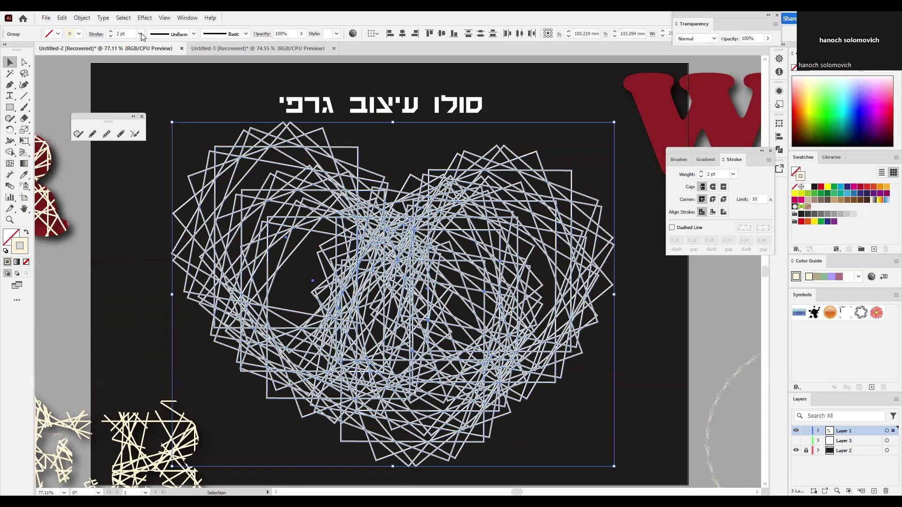
left_click(140, 34)
left_click(210, 99)
left_click(345, 105, "shift")
left_click(393, 118)
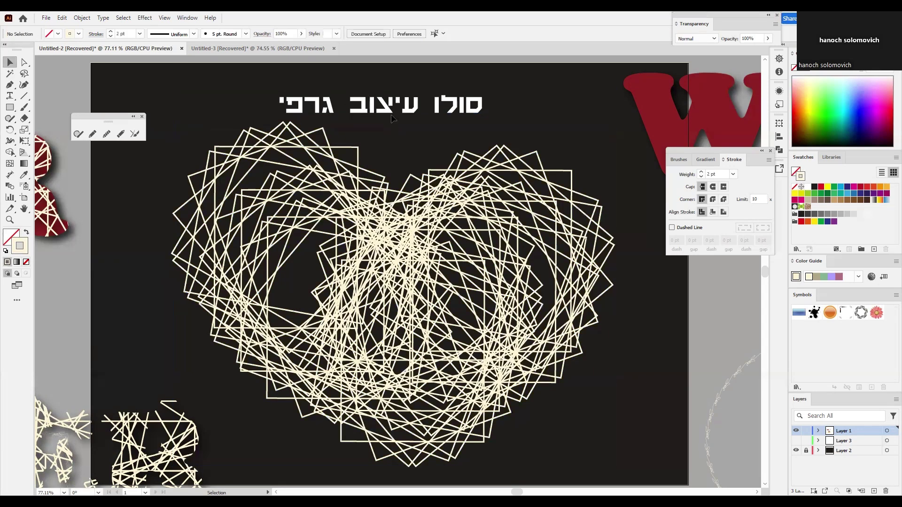
- Select all the overlapping rings and set their stroke weight to 1 pt
left_click_drag(159, 208, 603, 325)
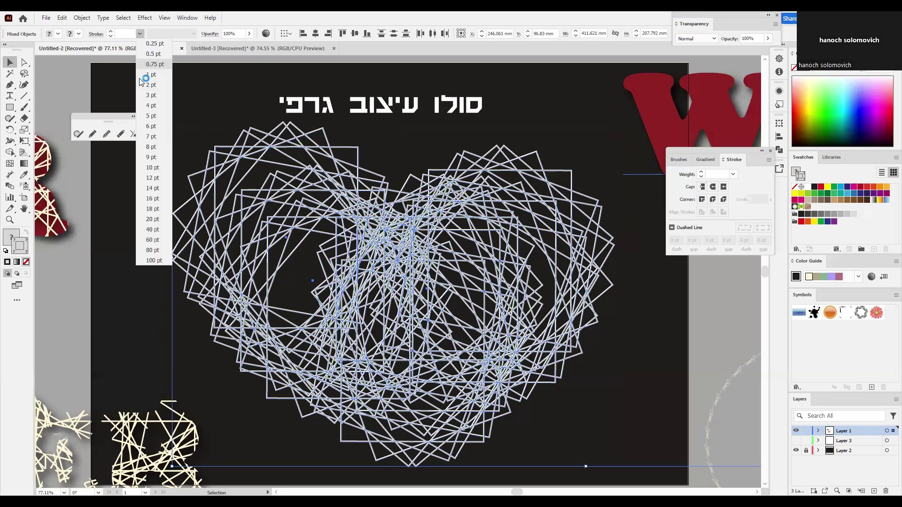
left_click(140, 33)
left_click(151, 74)
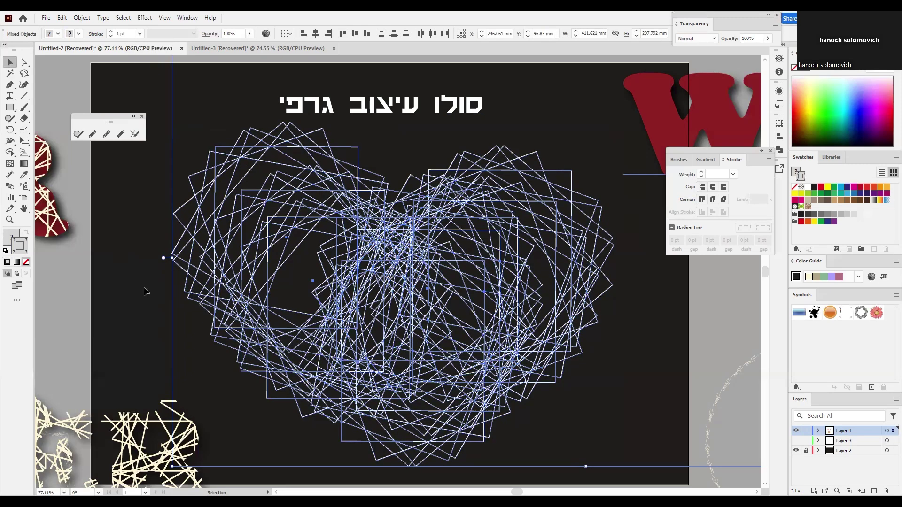
left_click(642, 380)
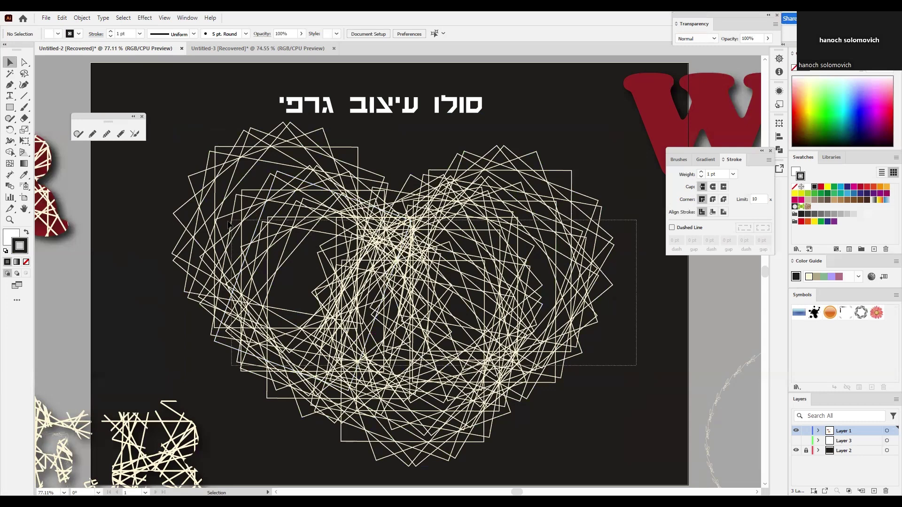
- Select all the rings and group them into a single line pattern
left_click(281, 238)
right_click(395, 260)
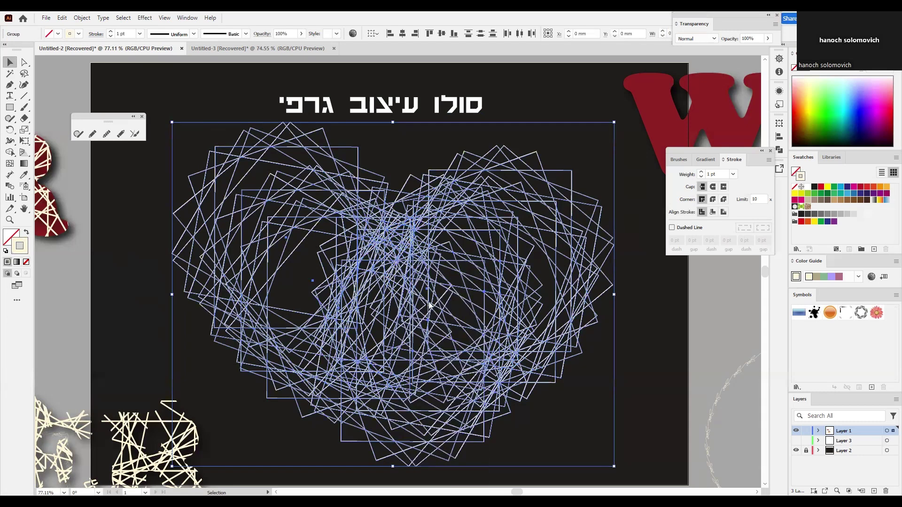
left_click(432, 375)
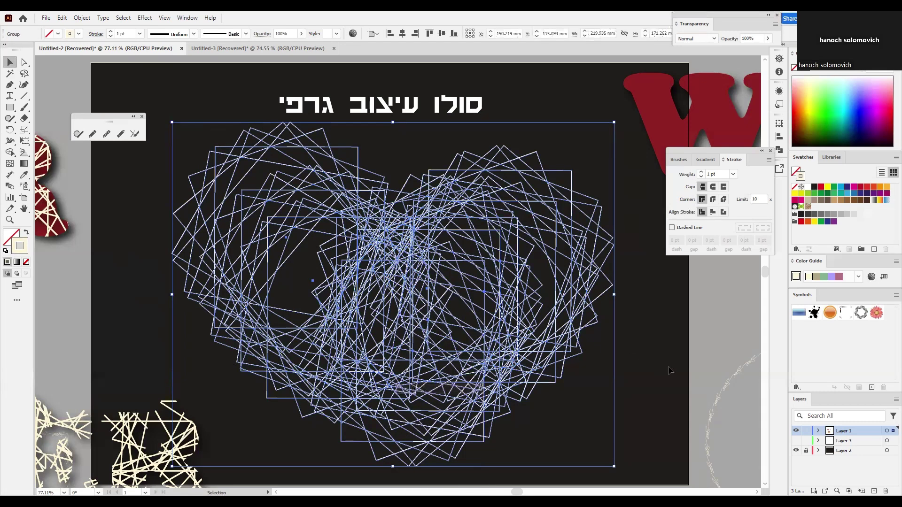
- Move the dark red WER lettering from the artboard's right edge onto the middle of the ring pattern
left_click(547, 238)
left_click_drag(651, 112, 244, 265)
left_click(453, 268)
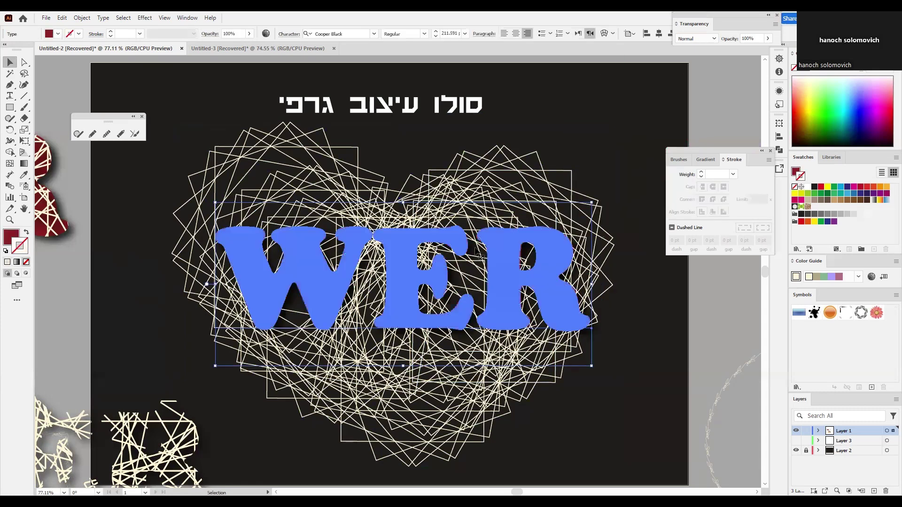
- Shift the ring pattern to the left and line up the WER lettering over its middle
left_click(533, 206)
left_click_drag(587, 329, 586, 328)
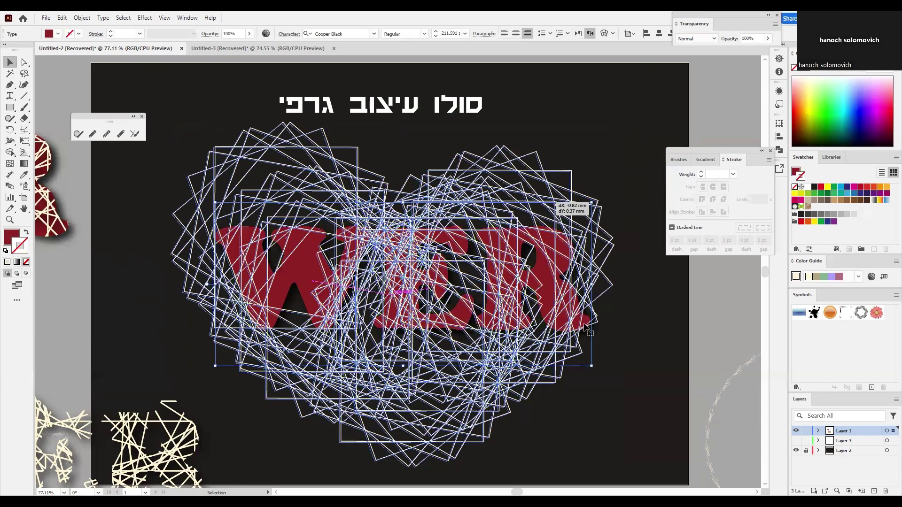
key("ctrl+z")
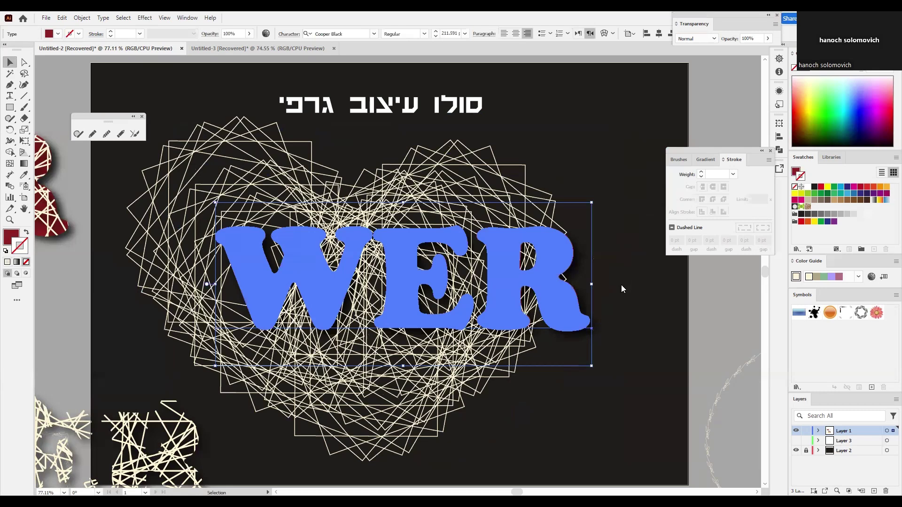
right_click(621, 285)
mouse_move(621, 276)
left_click(520, 276)
left_click_drag(498, 242, 438, 241)
- Select the lettering and the ring pattern together and move both back to the centre of the artboard
left_click_drag(590, 149, 455, 279)
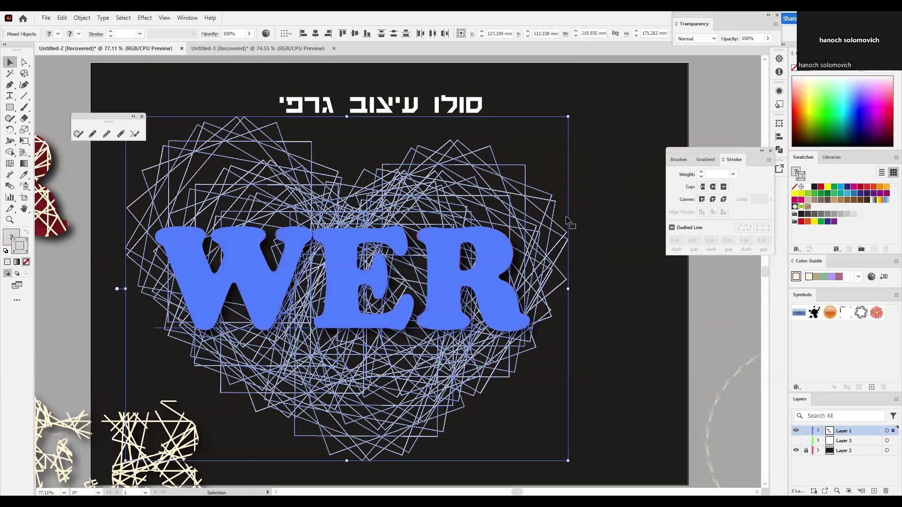
left_click_drag(526, 255, 570, 248)
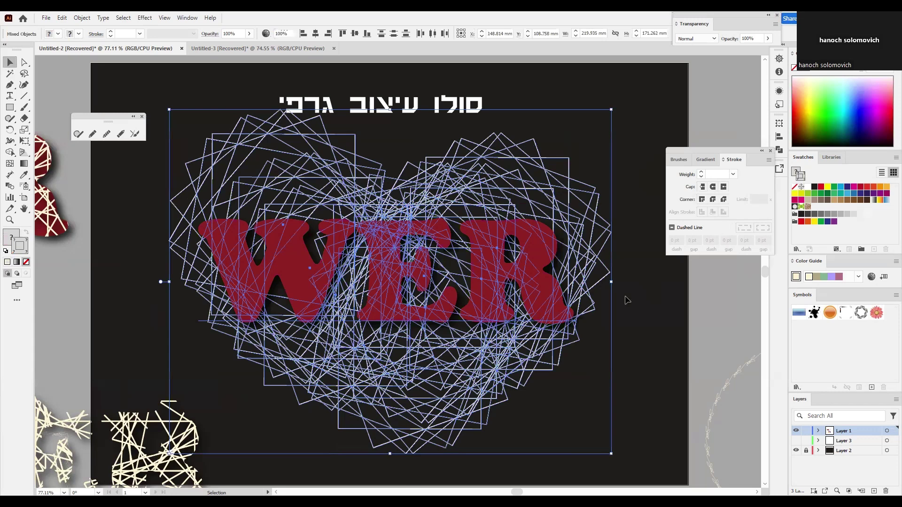
left_click(649, 297)
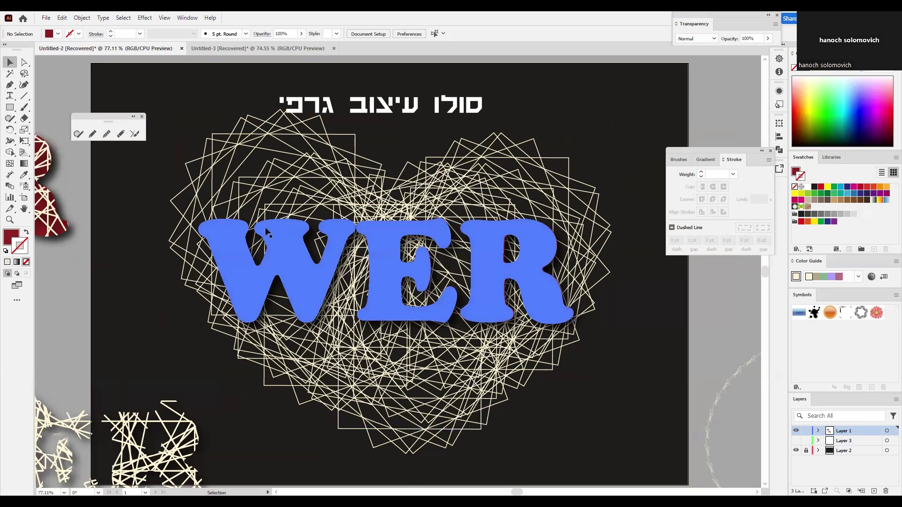
- Duplicate the WER lettering and park the copy beyond the artboard's lower right edge
left_click_drag(232, 252, 439, 318)
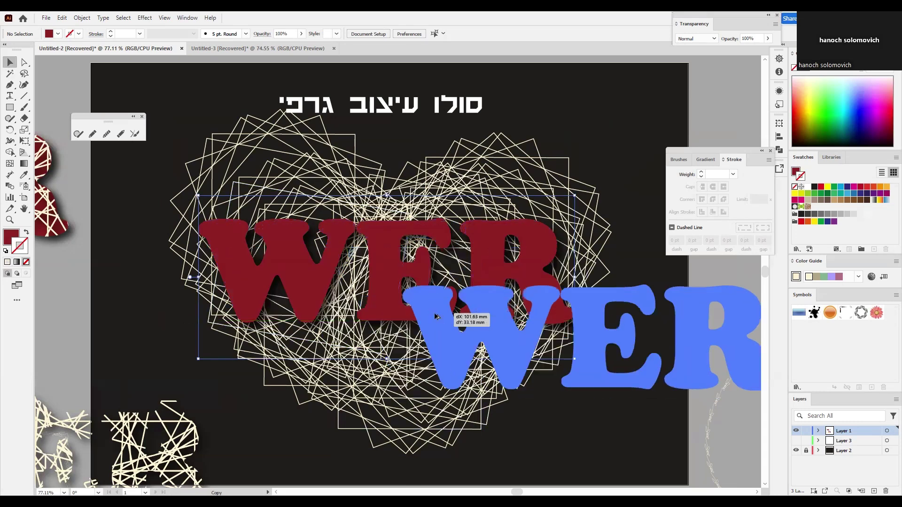
left_click_drag(694, 305, 707, 436)
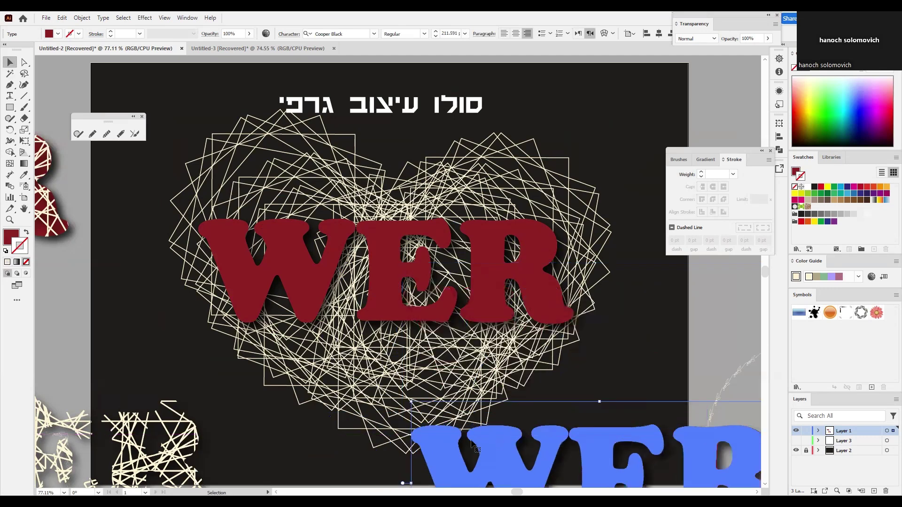
left_click_drag(436, 449, 665, 437)
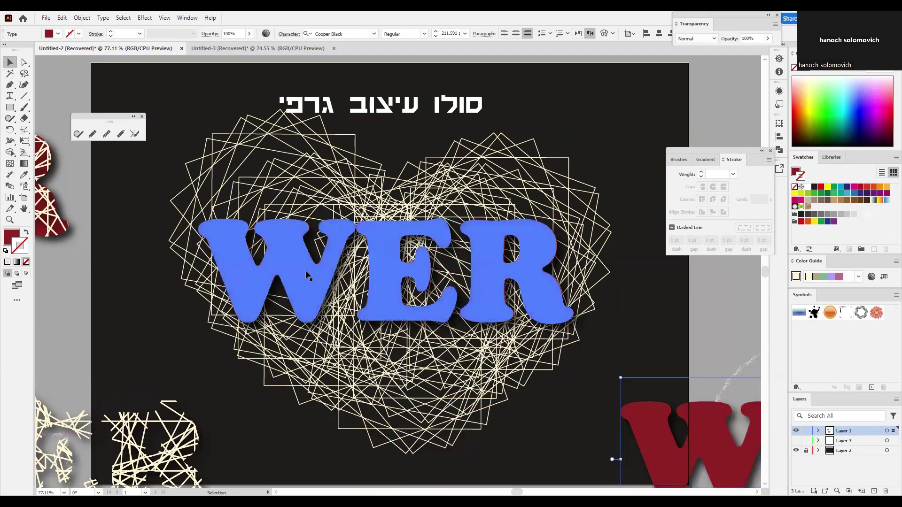
- Nudge the WER lettering into line with the centre of the ring pattern and copy it to the clipboard
left_click_drag(293, 264, 315, 269)
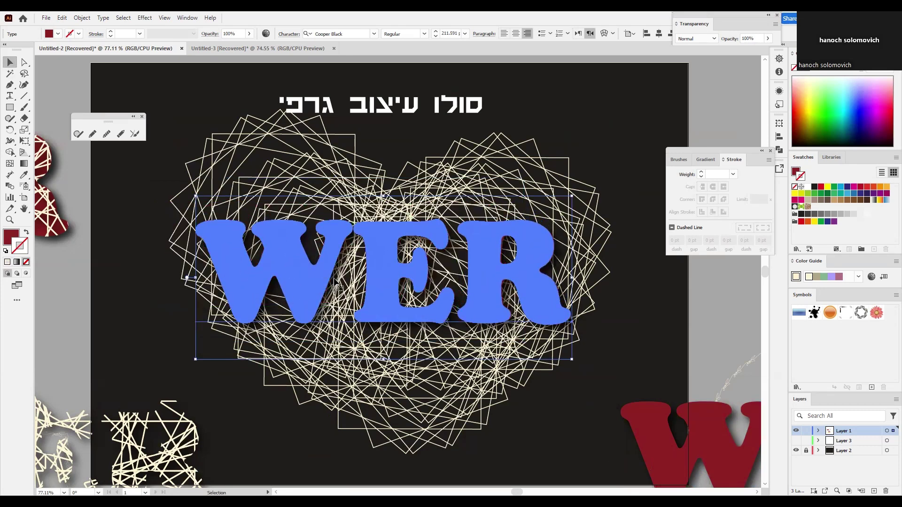
left_click_drag(381, 277, 388, 277)
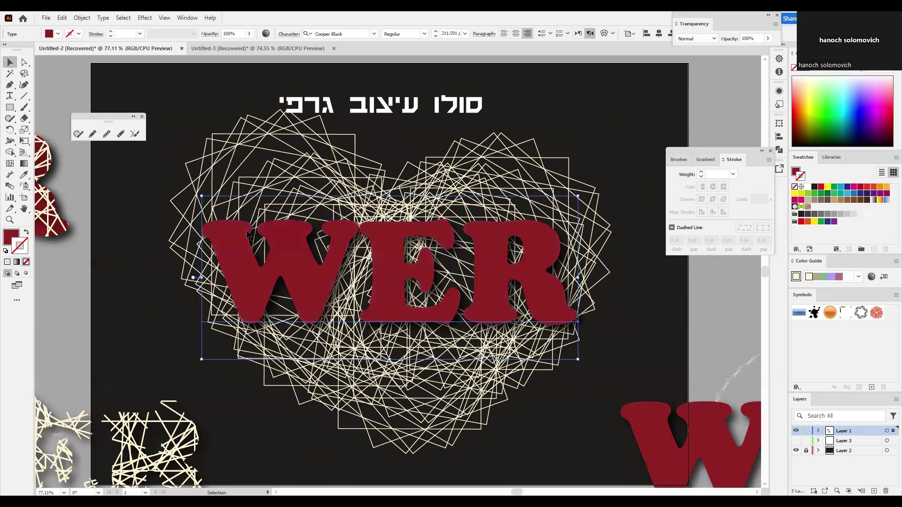
left_click(62, 18)
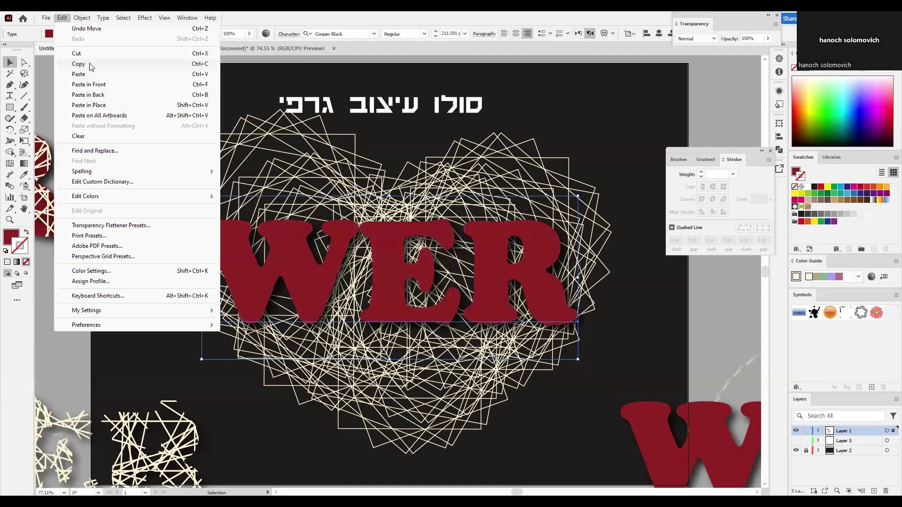
left_click(90, 67)
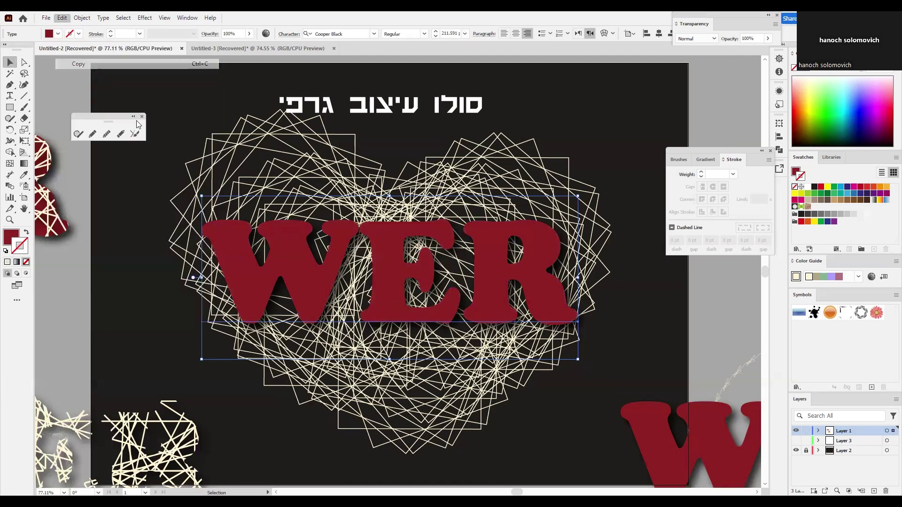
- Duplicate the ring pattern and lettering with a small offset down and right, and delete the duplicated lettering
left_click_drag(149, 212, 444, 331)
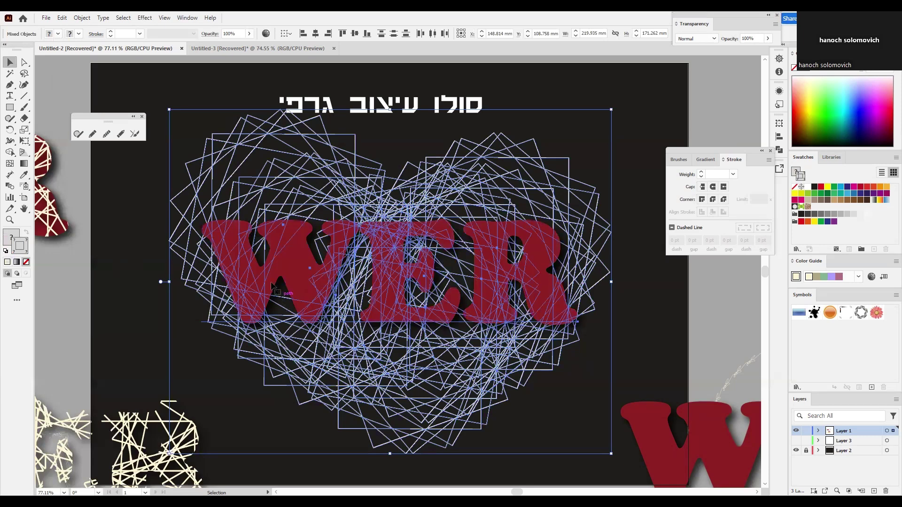
left_click(128, 305)
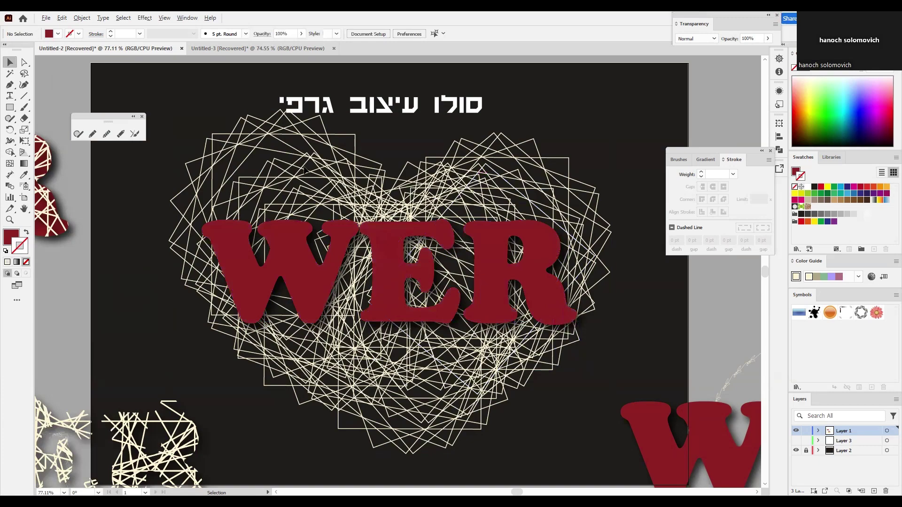
left_click_drag(335, 236, 335, 250)
left_click_drag(336, 178, 380, 285)
left_click(589, 104)
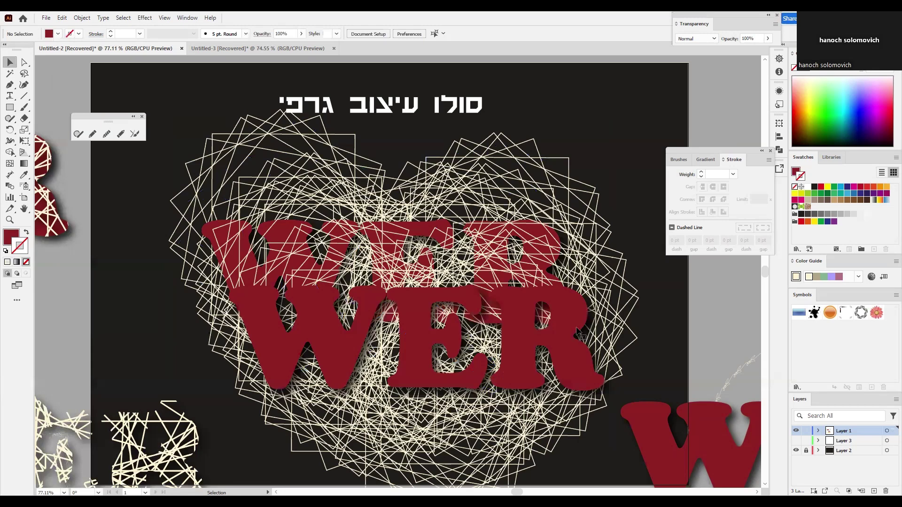
key("ctrl+z")
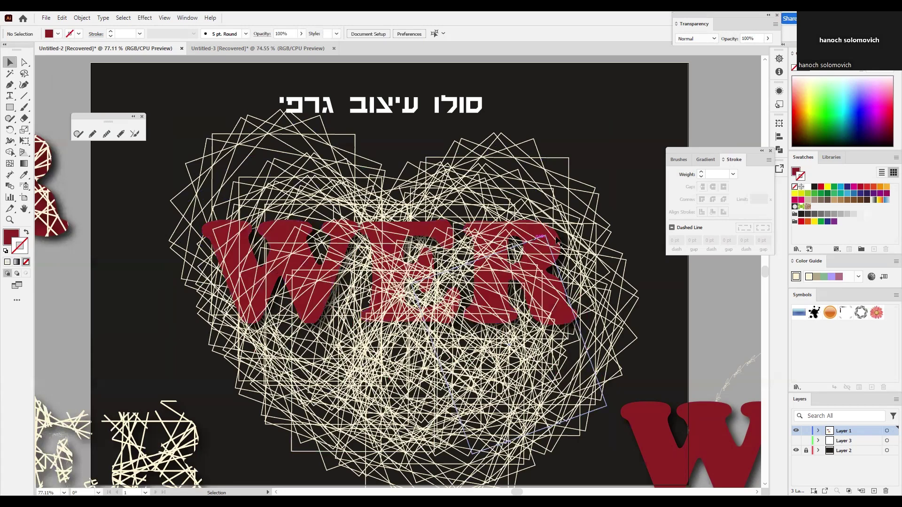
- Bring the remaining WER lettering to the front of the doubled ring pattern and copy it to the clipboard
right_click(559, 240)
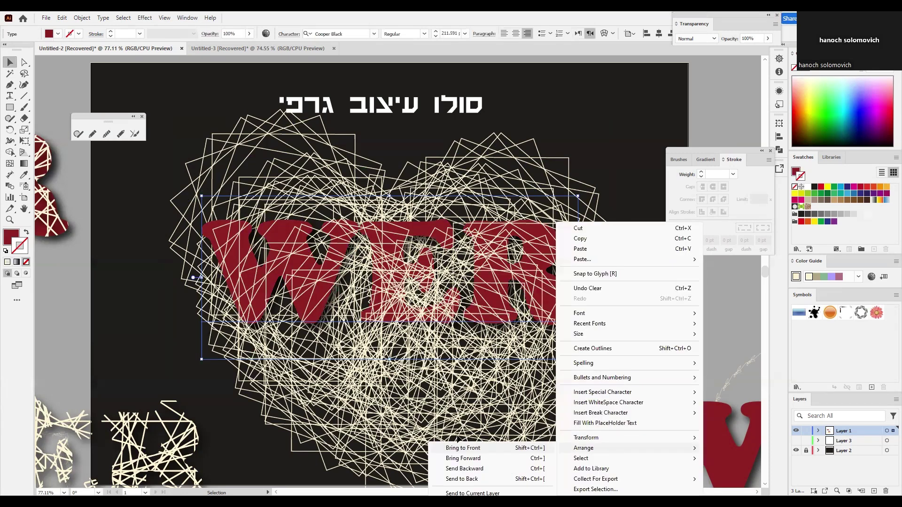
left_click(469, 447)
left_click_drag(144, 192, 525, 300)
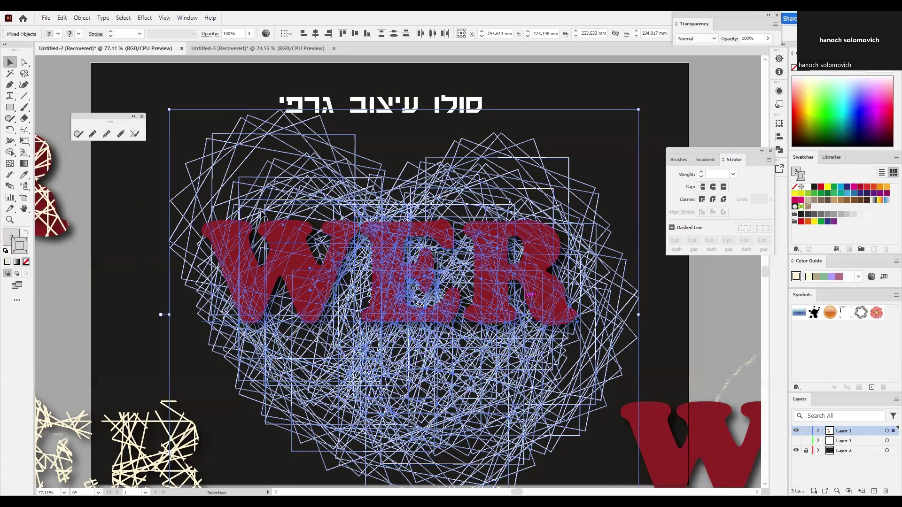
left_click(183, 235)
left_click(289, 228)
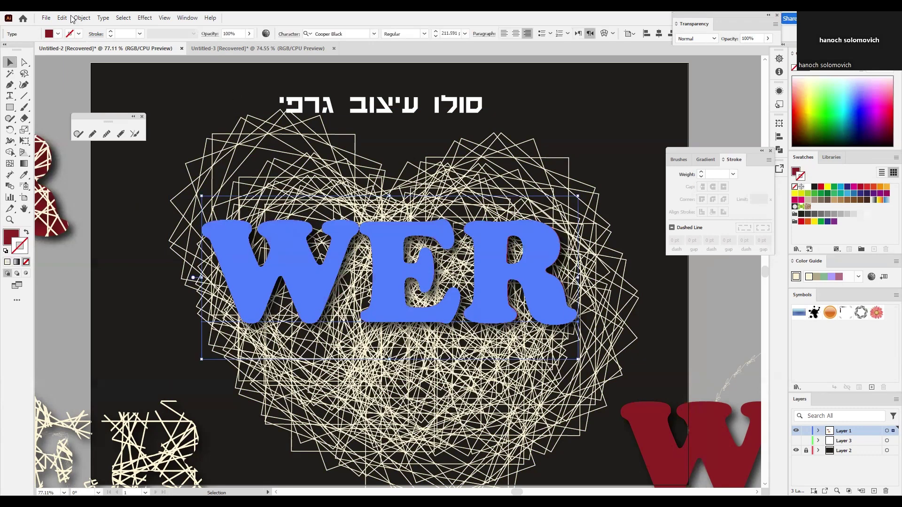
left_click(62, 19)
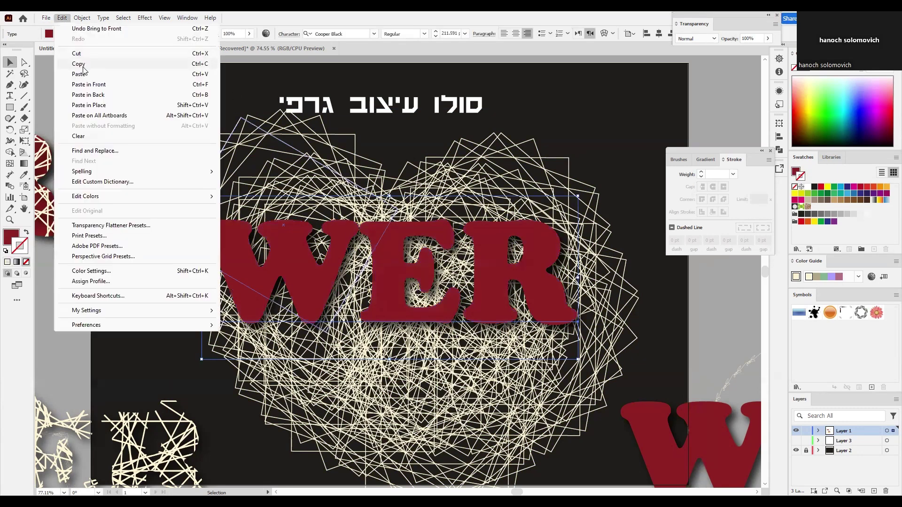
left_click(85, 67)
- Make a clipping mask from the lettering over the ring pattern and paste the copied lettering in back of it
left_click_drag(137, 210, 564, 301)
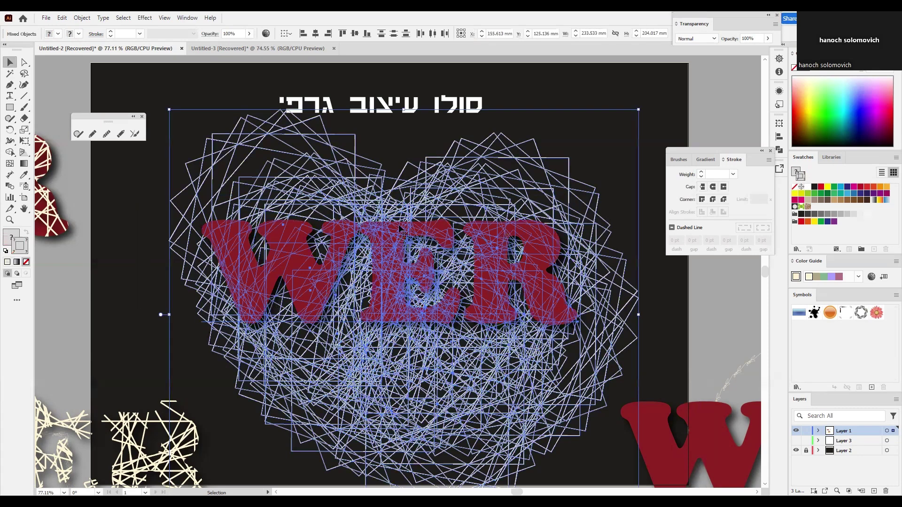
right_click(310, 226)
left_click(358, 365)
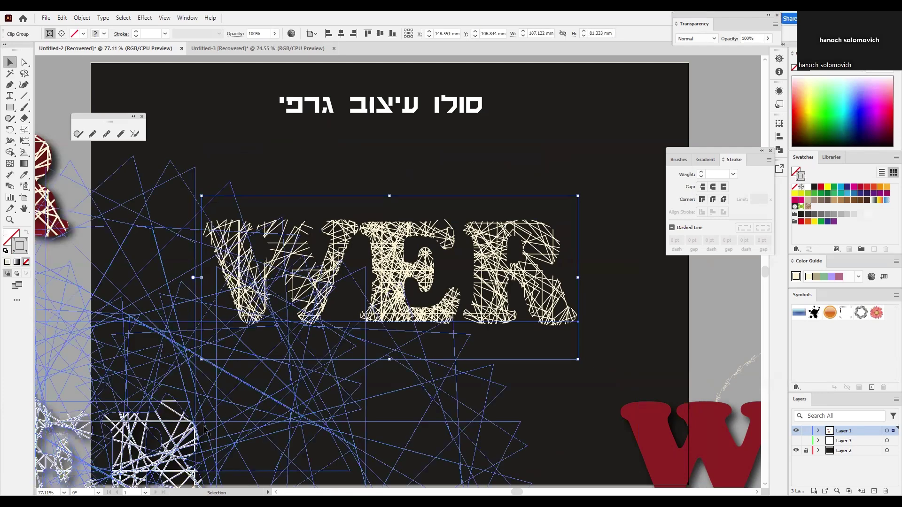
left_click(62, 17)
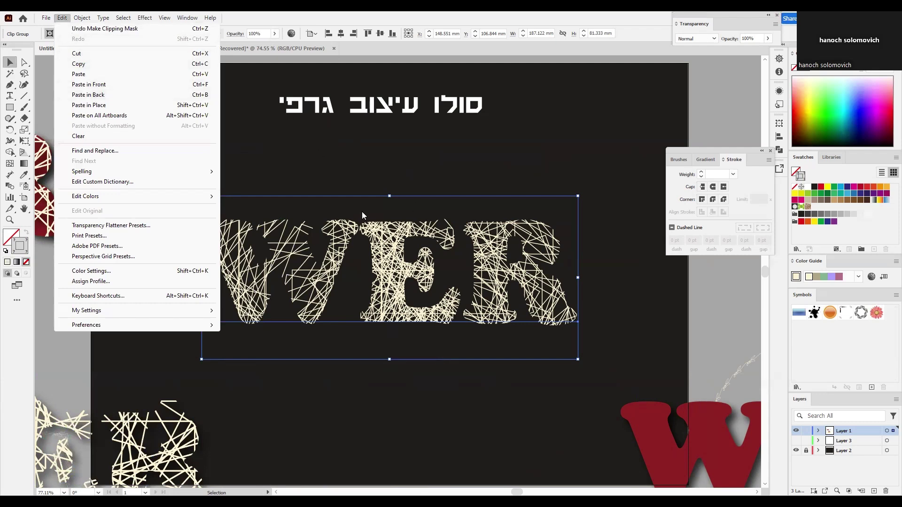
left_click(111, 96)
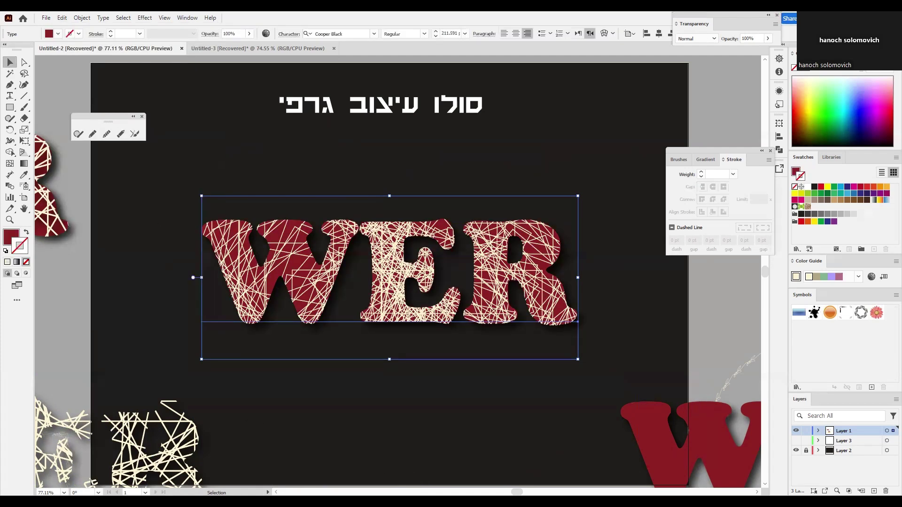
- Select the red lettering together with its clipped line pattern and convert the type to outlines
left_click(9, 220)
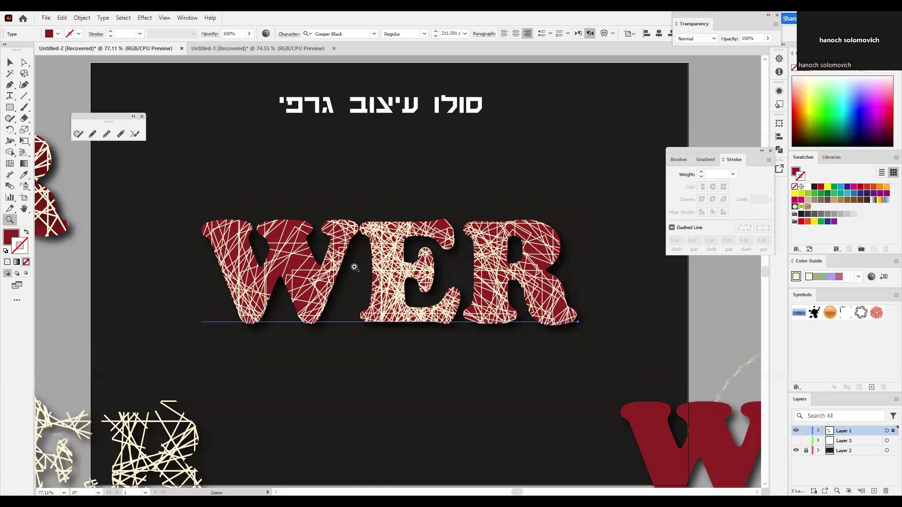
left_click(386, 298)
left_click(385, 299)
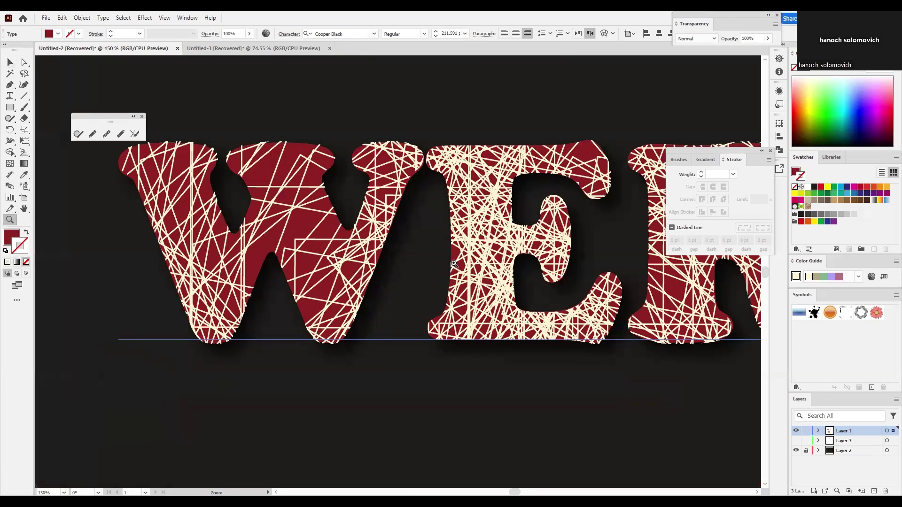
left_click_drag(405, 258, 243, 269)
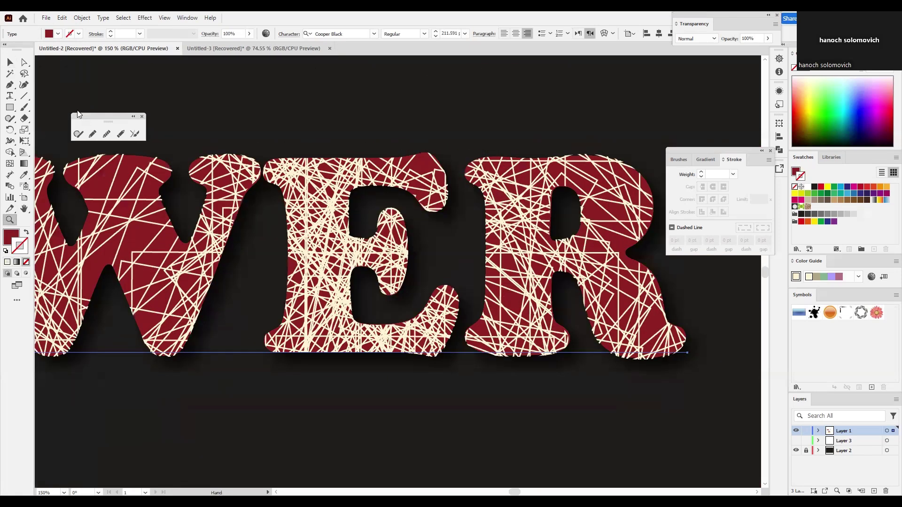
left_click(10, 63)
left_click_drag(256, 90, 418, 272)
key("ctrl+h")
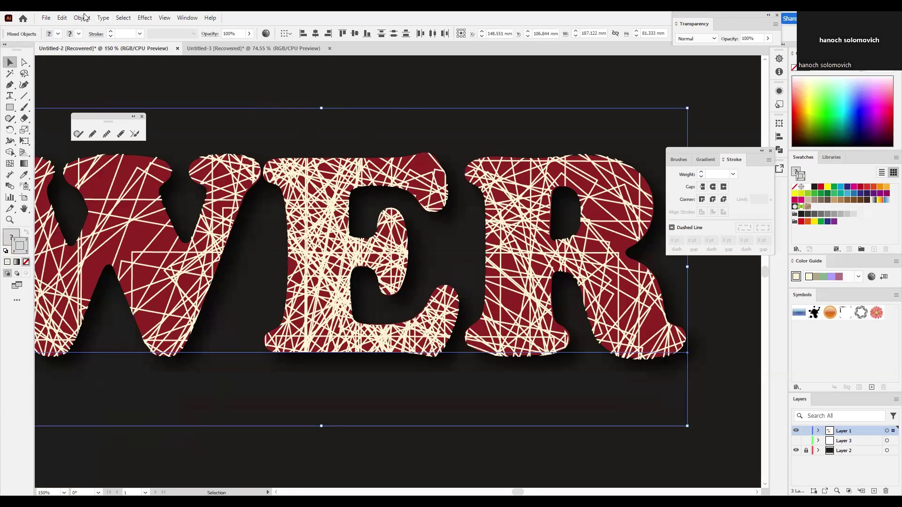
left_click(103, 19)
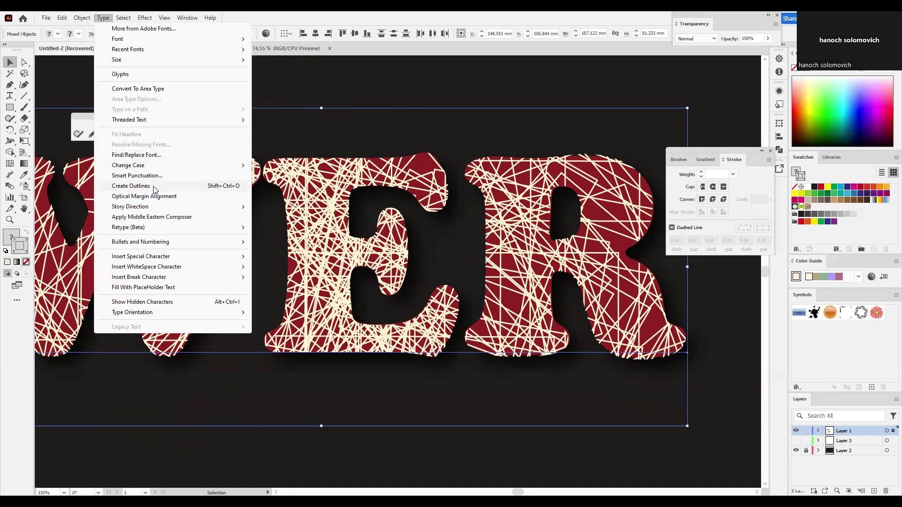
left_click(131, 186)
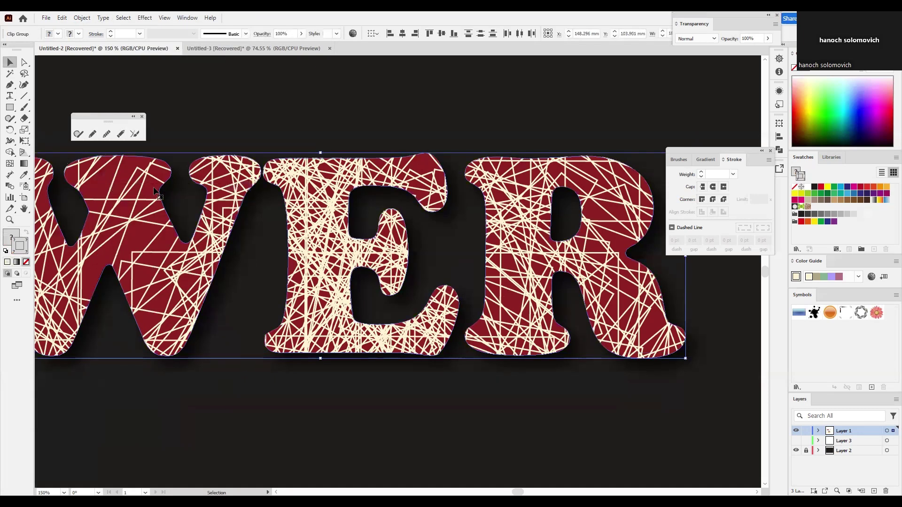
- Pull two anchor points on the top edge of the E's clipping outline upward into spikes with Direct Selection
key("space")
left_click_drag(246, 313, 402, 312)
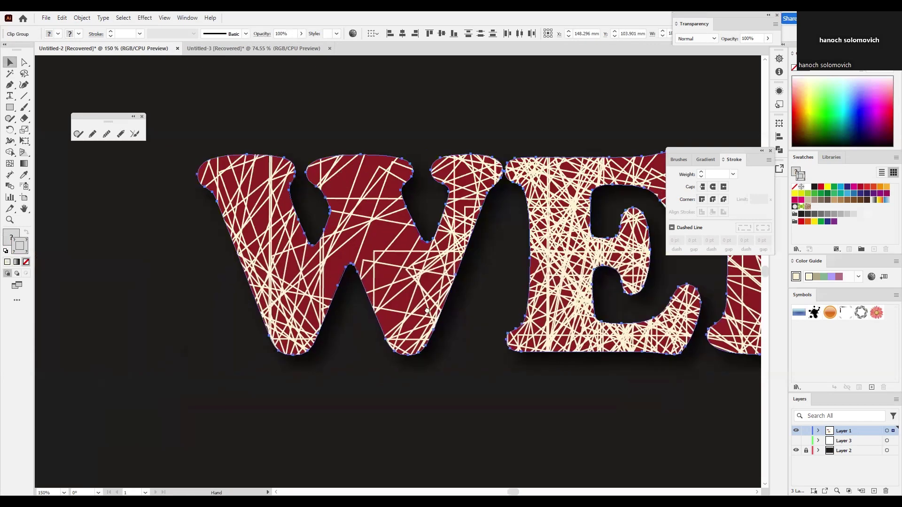
left_click_drag(207, 263, 680, 301)
left_click_drag(243, 88, 497, 252)
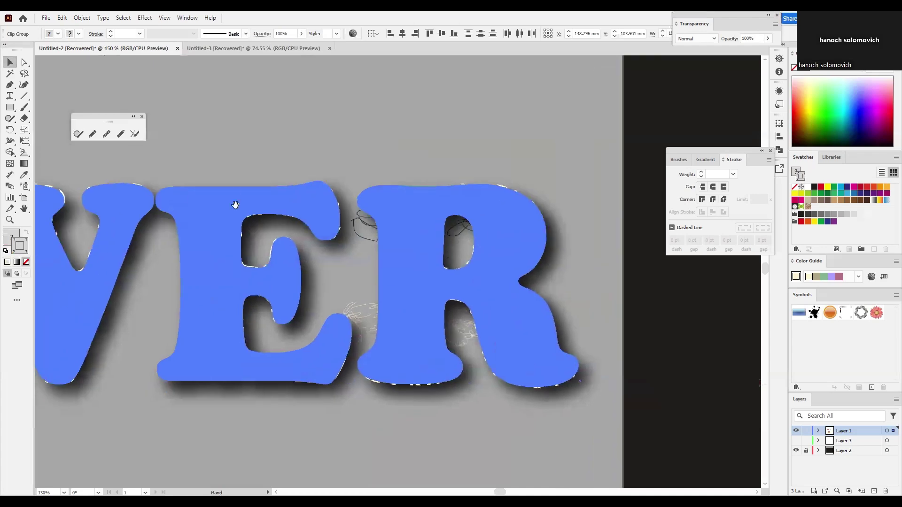
left_click(23, 63)
left_click(298, 187)
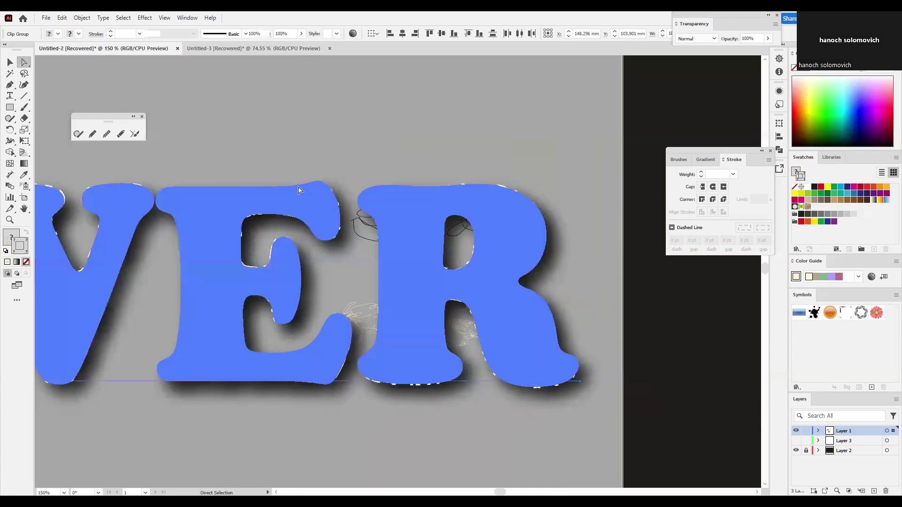
key("space")
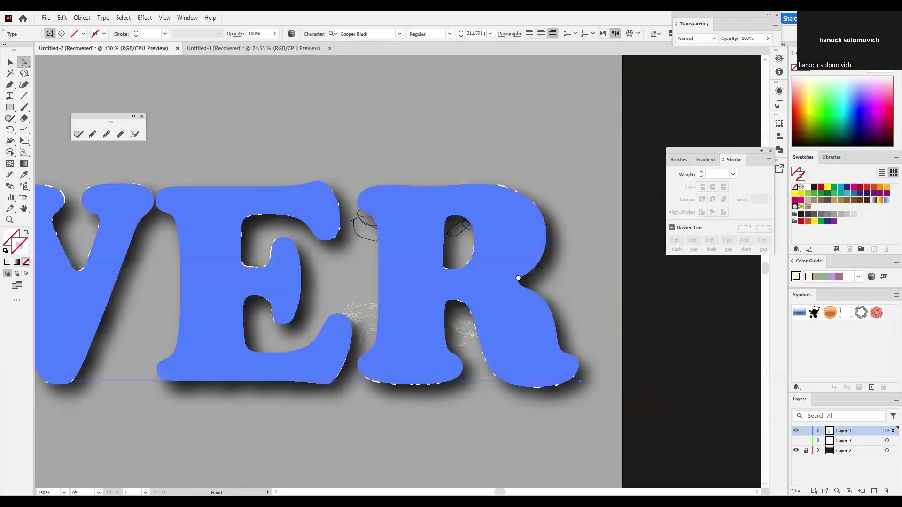
left_click_drag(600, 281, 231, 231)
left_click_drag(455, 264, 398, 249)
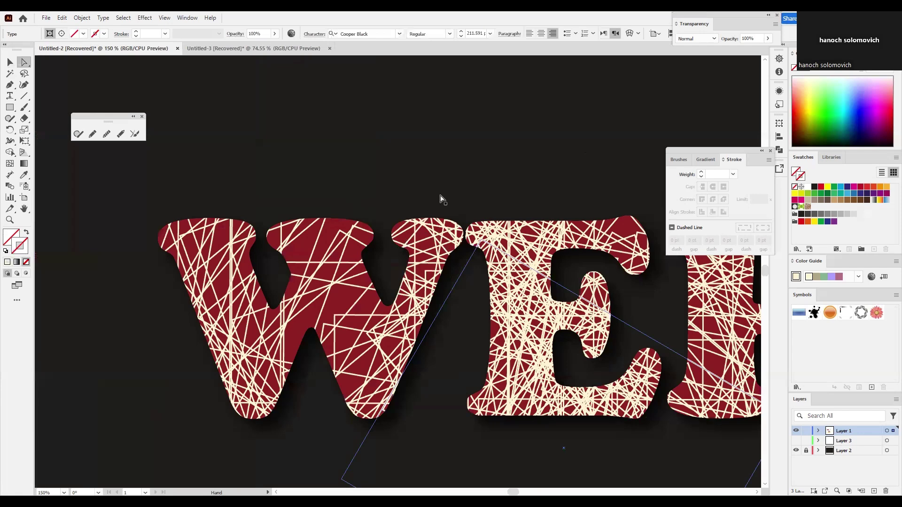
scroll(431, 213, "right", 7)
scroll(431, 213, "down", 2)
left_click(453, 161)
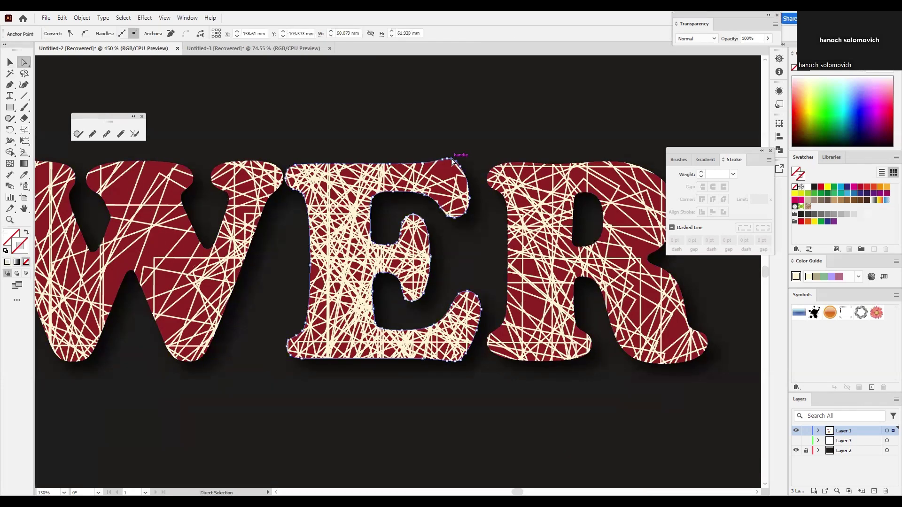
left_click_drag(453, 161, 466, 116)
left_click_drag(423, 165, 375, 116)
- Pull an anchor point on the bottom edge of the E's clipping outline down into a narrow spike
left_click(446, 361)
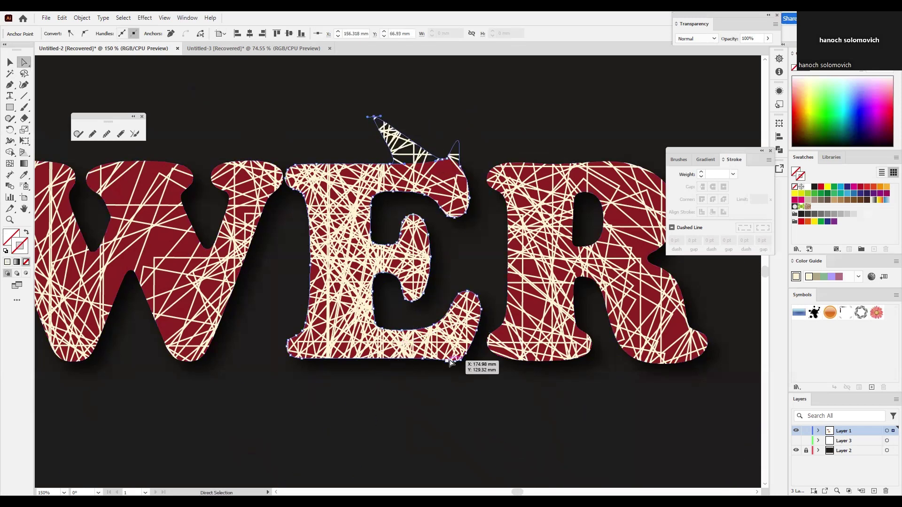
left_click_drag(446, 361, 433, 413)
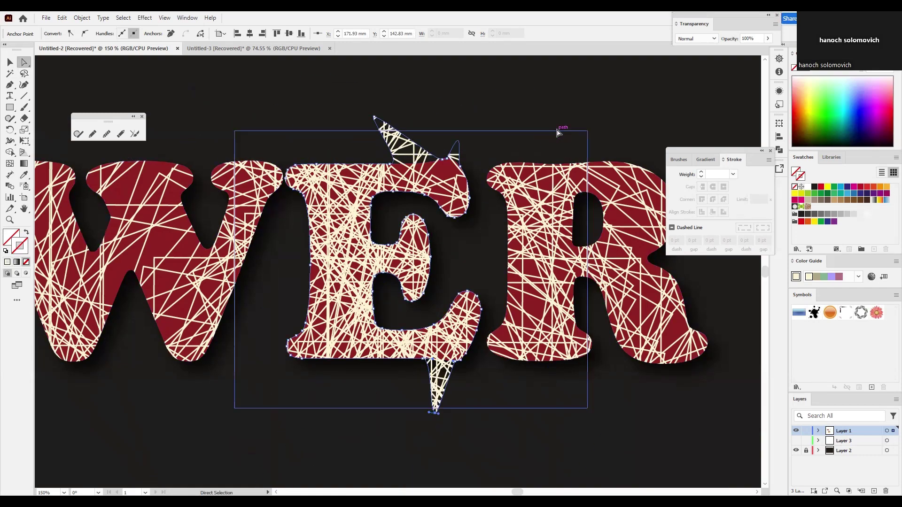
left_click_drag(558, 99, 646, 311)
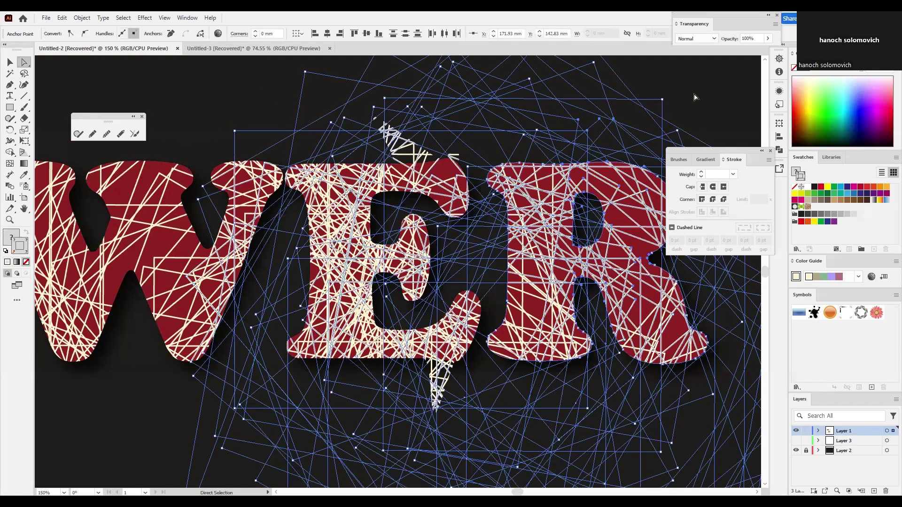
left_click(617, 162)
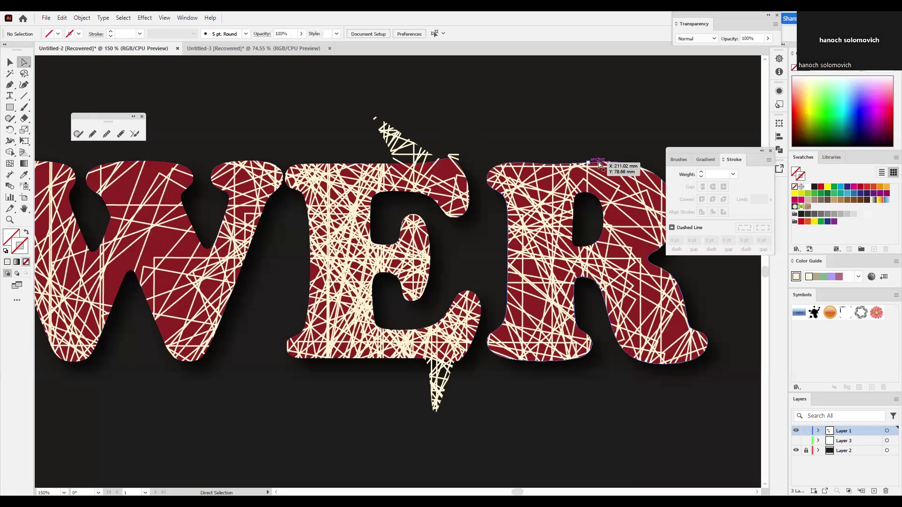
- Stretch the R's clipping outline by pulling a top anchor point upward and the right leg's bottom anchor point downward
left_click(606, 165)
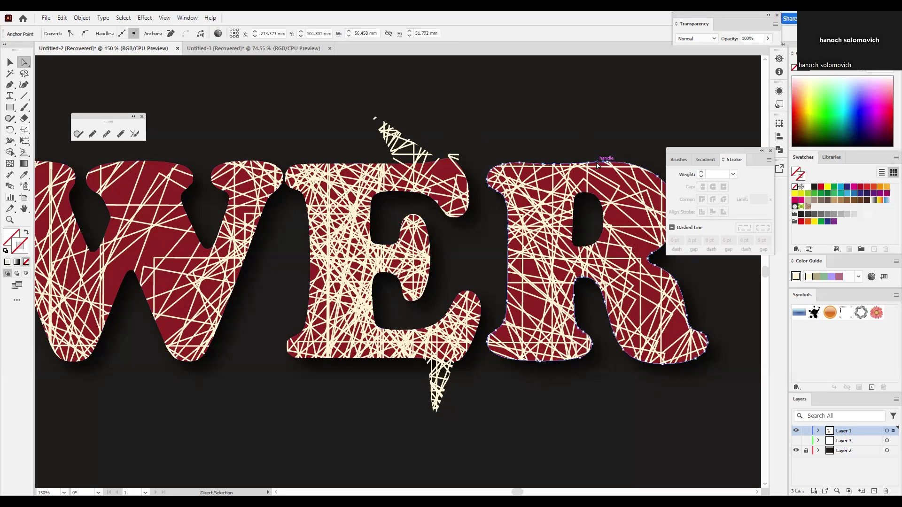
left_click_drag(590, 164, 582, 104)
left_click(663, 364)
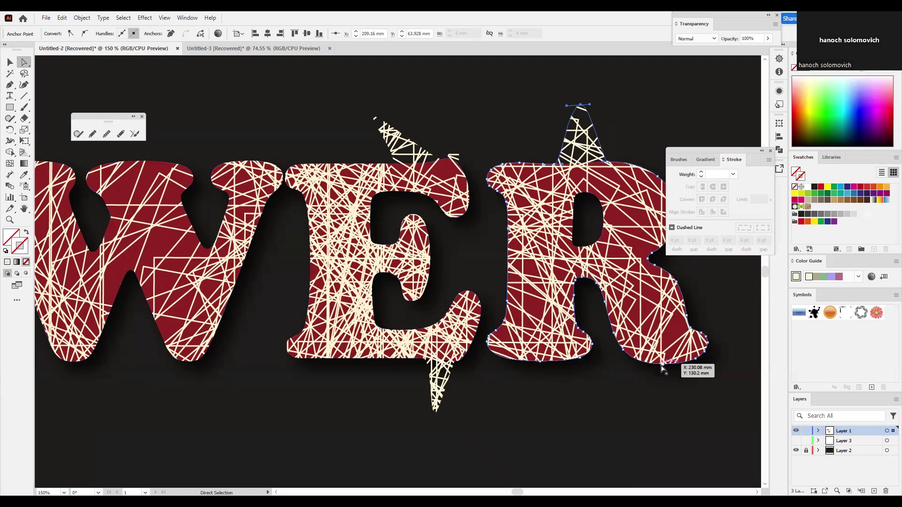
left_click_drag(663, 365, 663, 430)
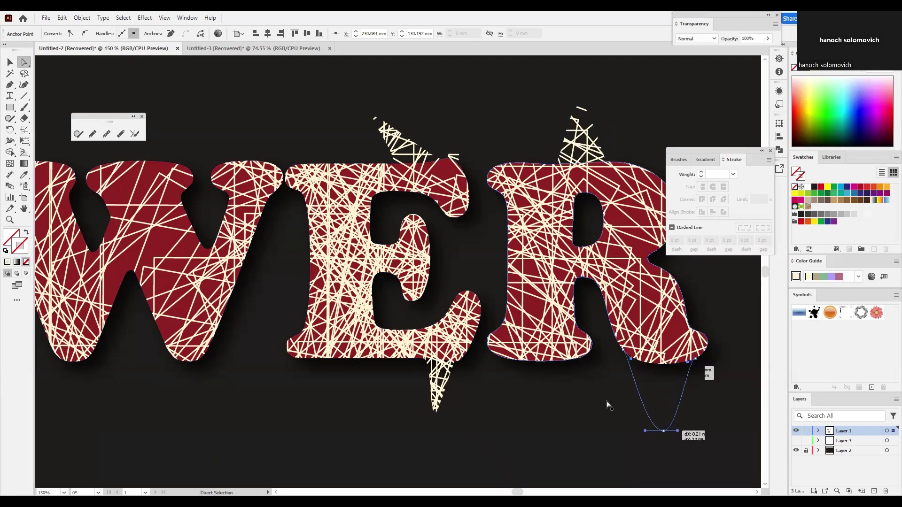
- Detach the Width tool group as a floating panel and place it beside the letter W
left_click_drag(583, 437, 526, 366)
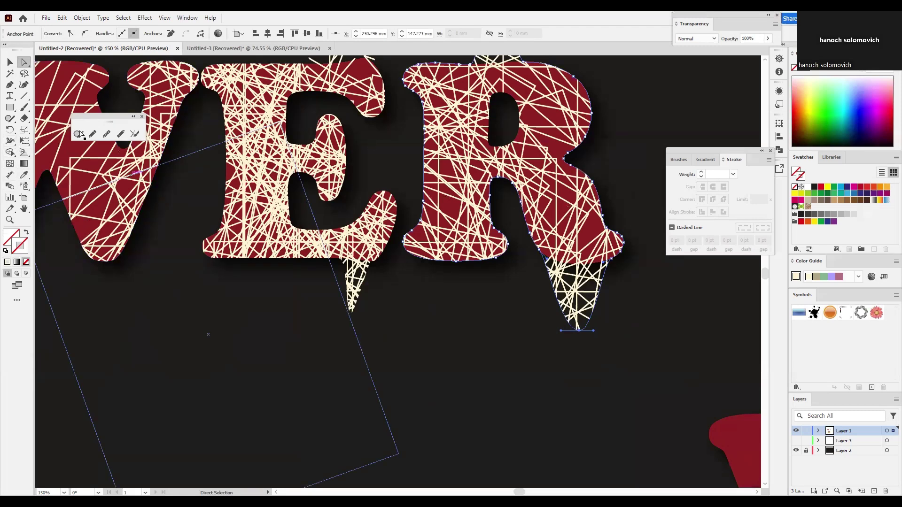
left_click(13, 142)
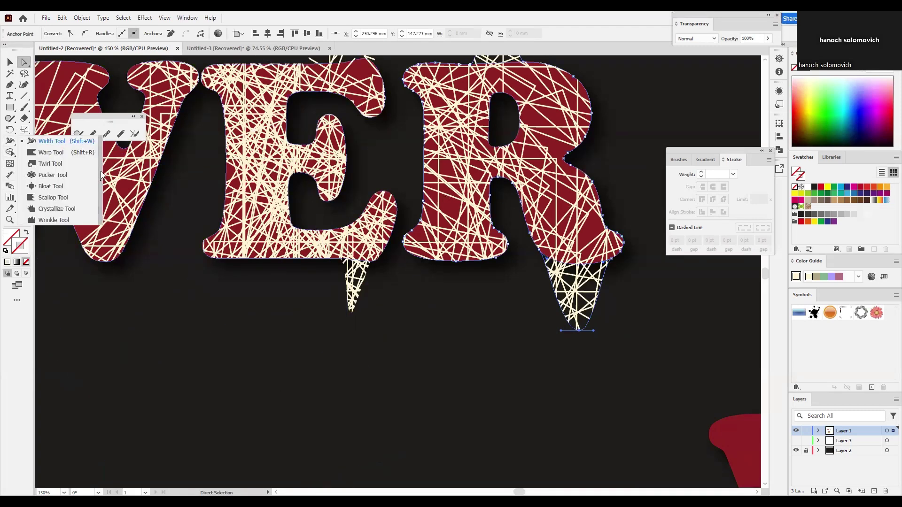
left_click(100, 175)
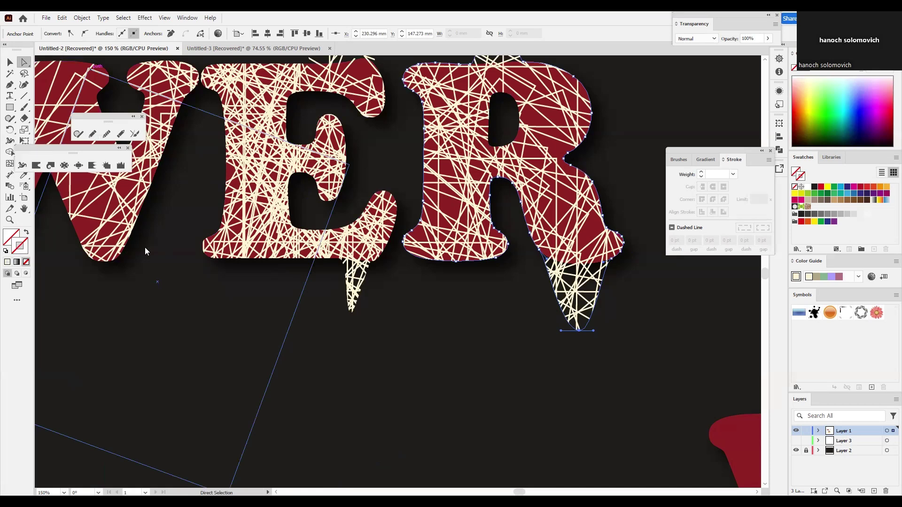
left_click_drag(25, 160, 144, 247)
left_click_drag(197, 293, 408, 326)
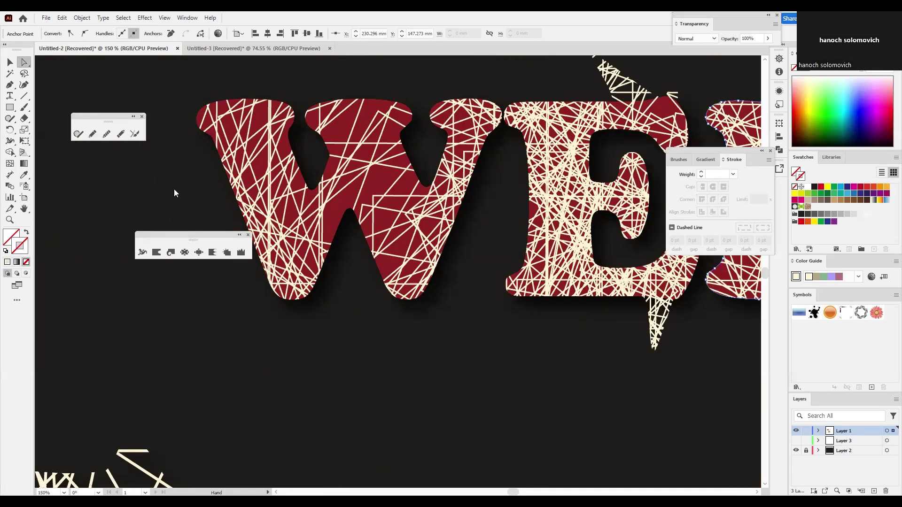
- Try pulling an anchor point at the bottom of the W's left leg downward with Direct Selection, and undo it
left_click(294, 299)
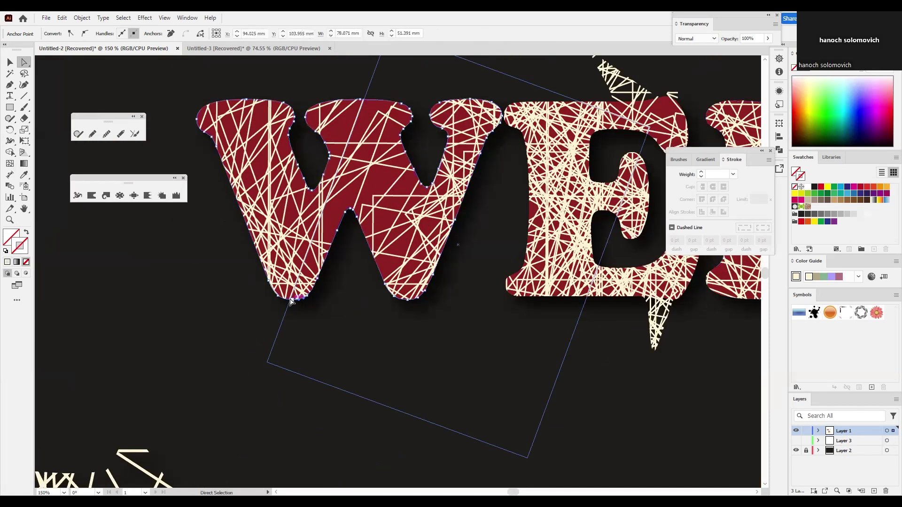
left_click_drag(294, 302, 252, 331)
key("ctrl+z")
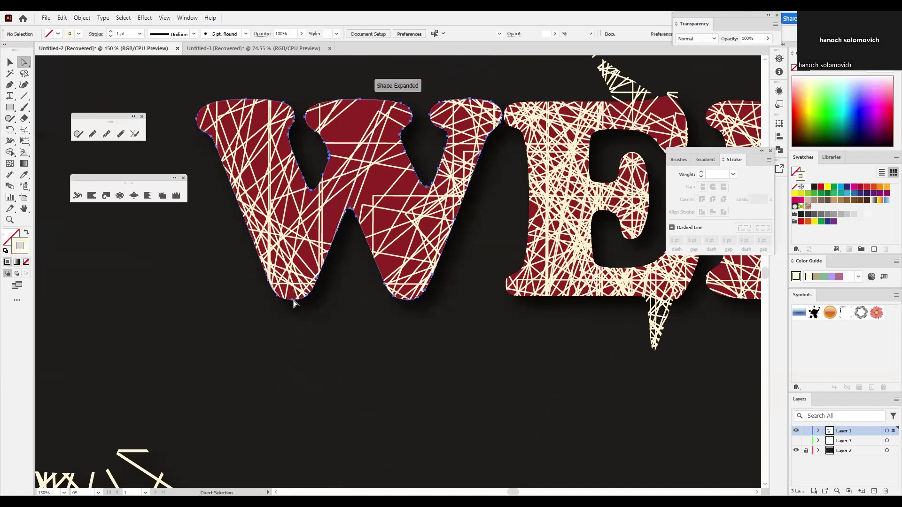
- Distort the bottom of the red W's left leg into a long curl with the Twirl tool
mouse_move(292, 300)
left_mouse_down()
mouse_move(282, 356)
mouse_move(288, 419)
mouse_move(282, 382)
mouse_move(292, 333)
mouse_move(264, 300)
mouse_move(288, 291)
mouse_move(291, 312)
mouse_move(318, 335)
left_mouse_up()
left_click(106, 195)
left_click(24, 62)
left_click(289, 286)
key("ctrl+z")
- Try moving the twirled red W away from its line pattern, undo the move and deselect
left_click_drag(305, 243, 242, 297)
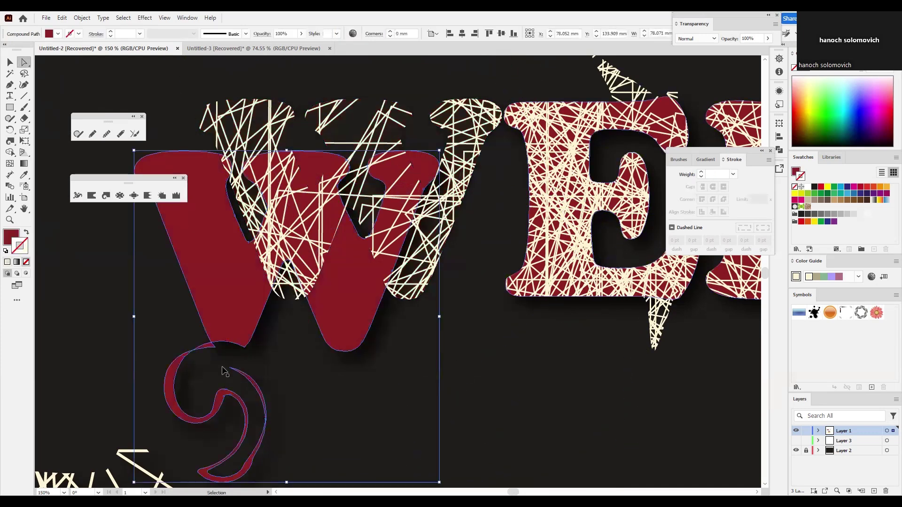
key("ctrl+z")
left_click(272, 379)
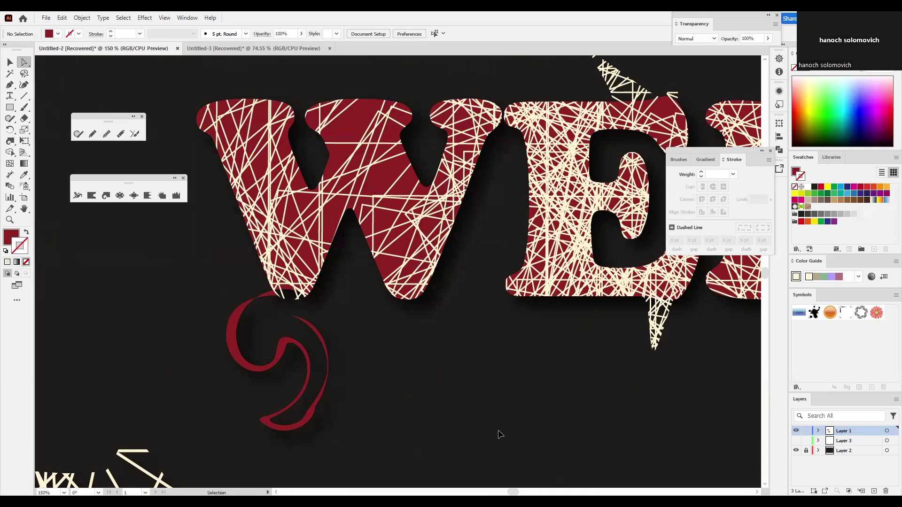
- Select the plain red WER text beside the artboard and look through the Stylize effects without applying one
key("ctrl+0")
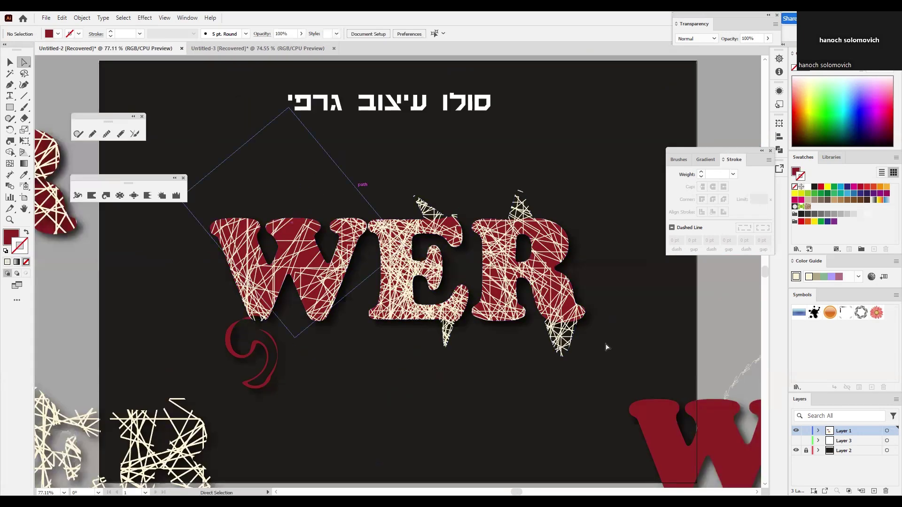
left_click(848, 452)
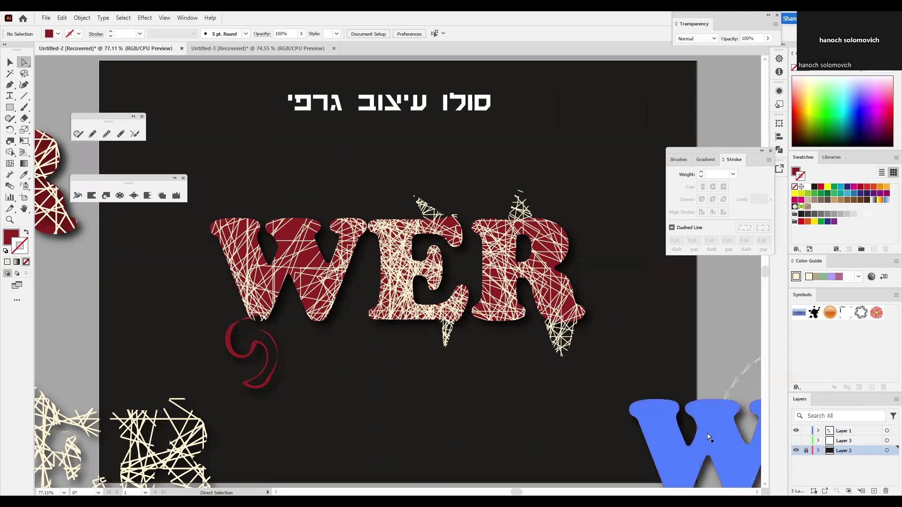
left_click_drag(633, 411, 595, 395)
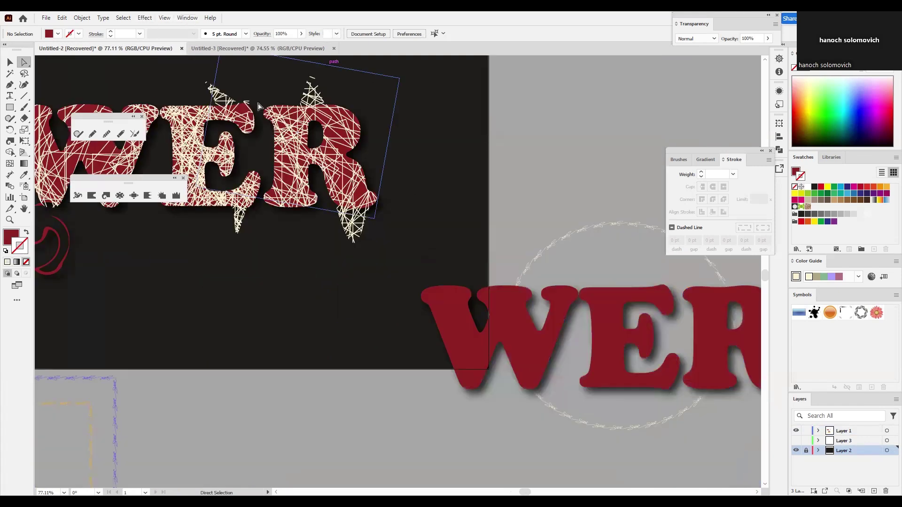
left_click(499, 298)
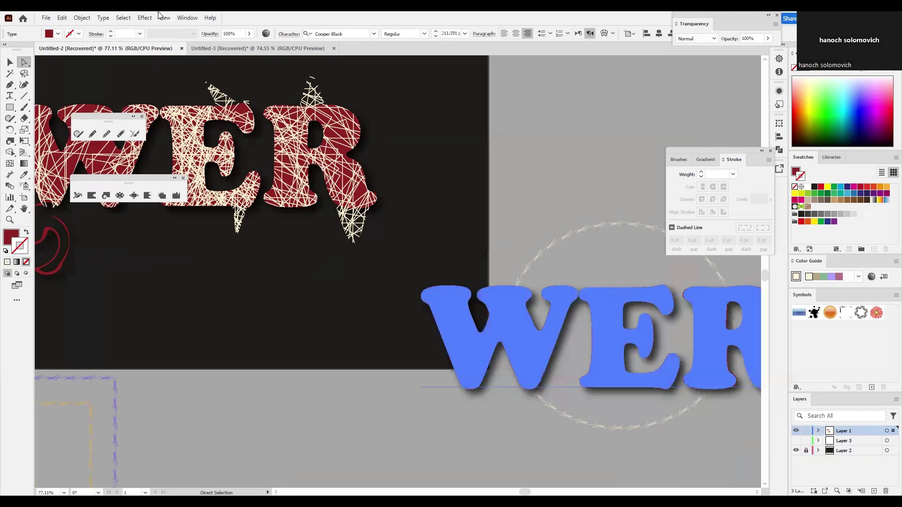
key("alt+c")
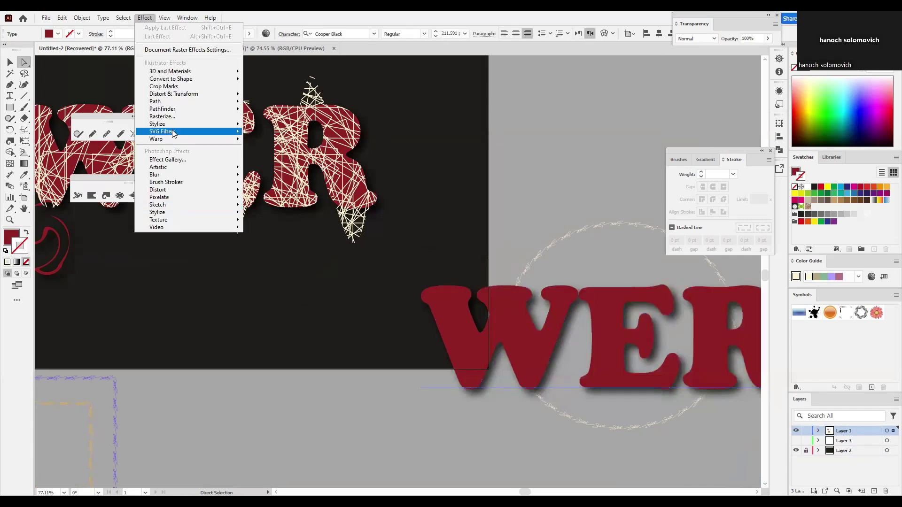
mouse_move(176, 127)
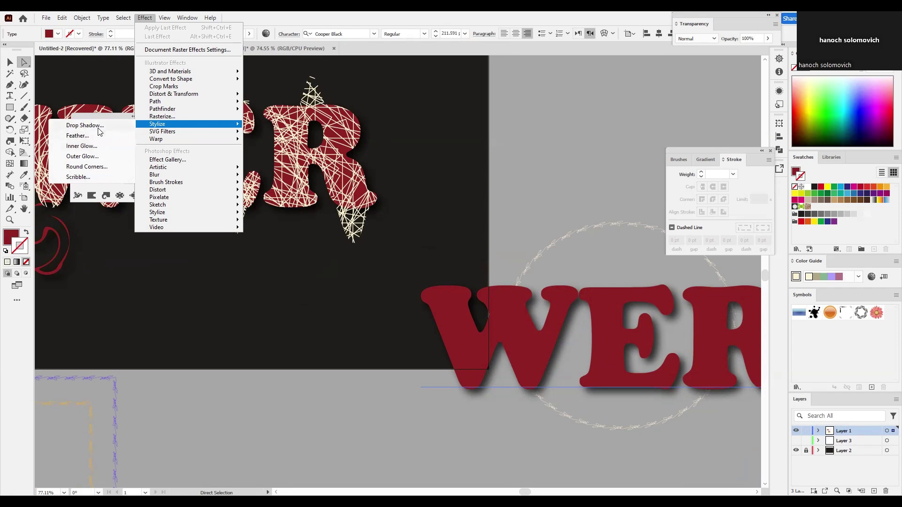
left_click(604, 175)
- Return to the patterned WER lettering and close the floating panel of distortion tools
left_click_drag(385, 264, 607, 353)
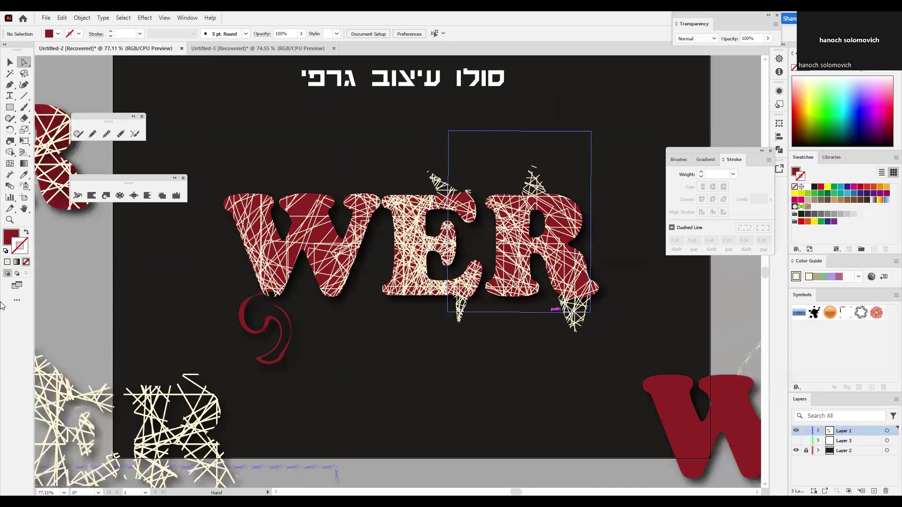
left_click(11, 220)
left_click(419, 278)
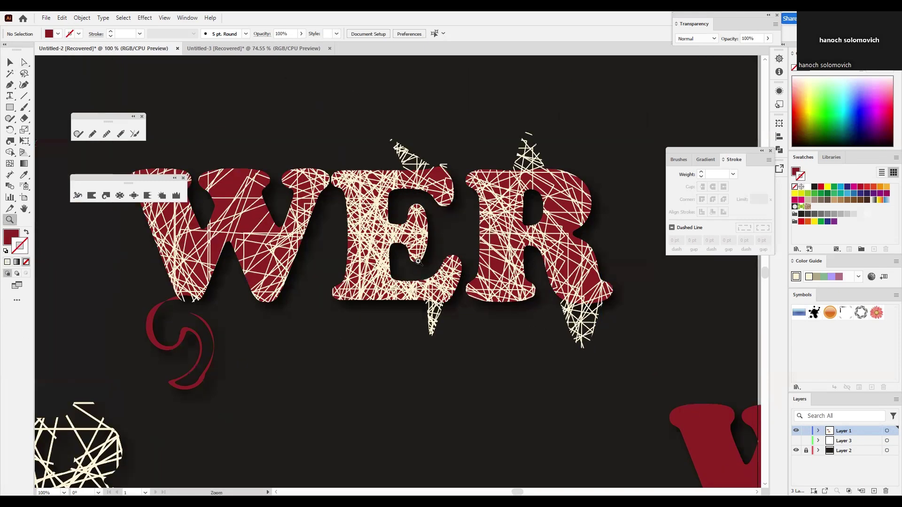
left_click(436, 268)
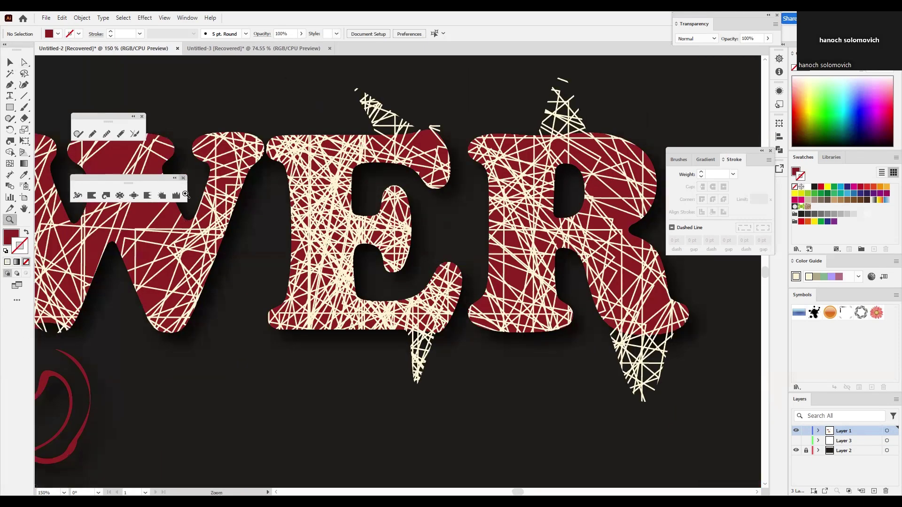
left_click(183, 178)
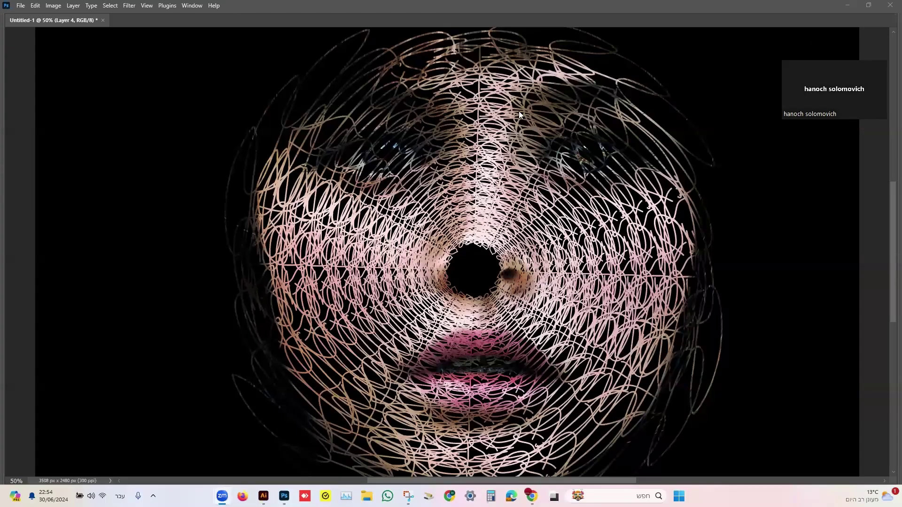
- Show the Layer 4 title above the line-pattern face, and hide the contextual task bar and the panels
key("ctrl+0")
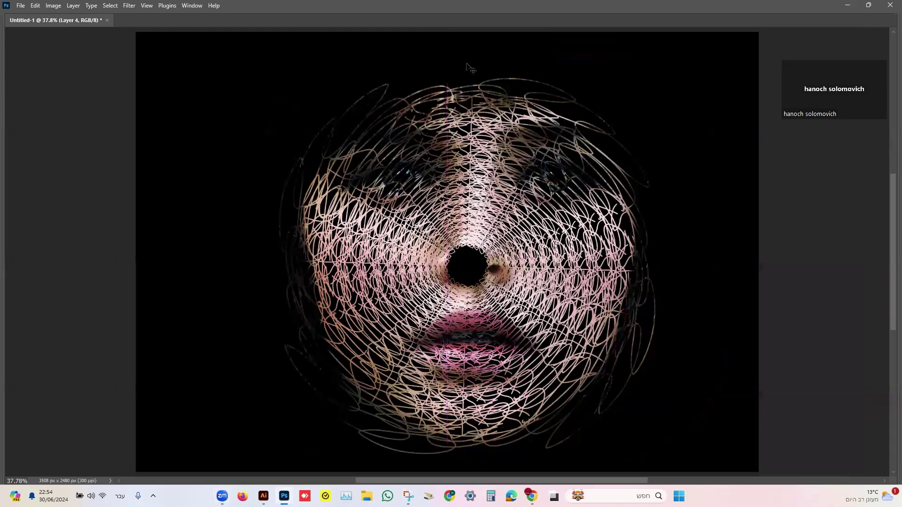
key("Tab")
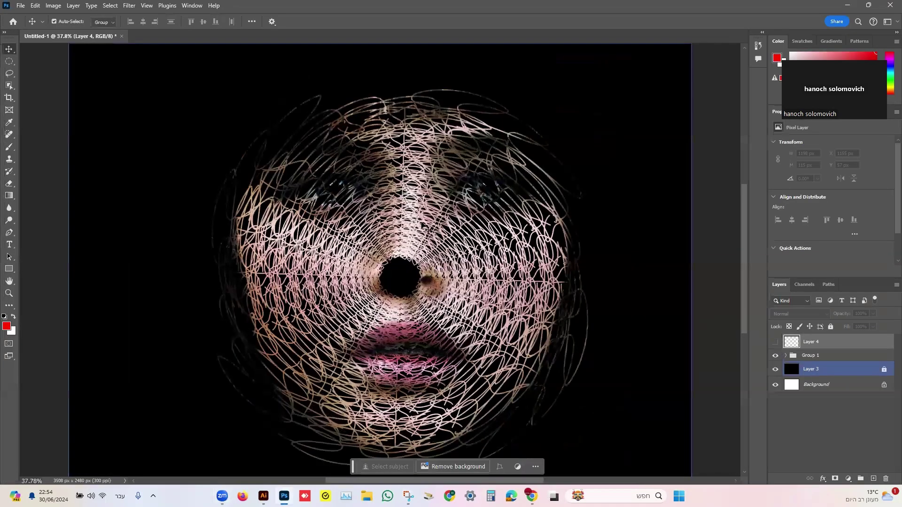
left_click_drag(455, 61, 486, 67)
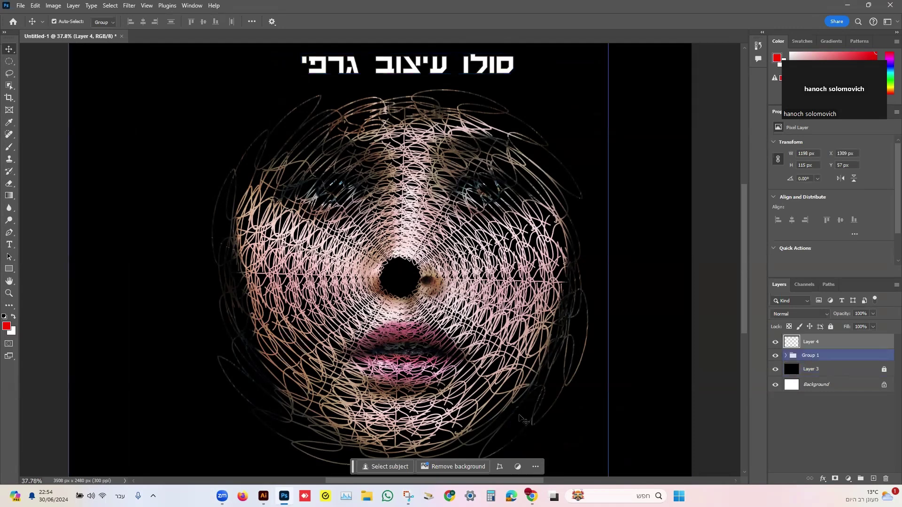
left_click(535, 466)
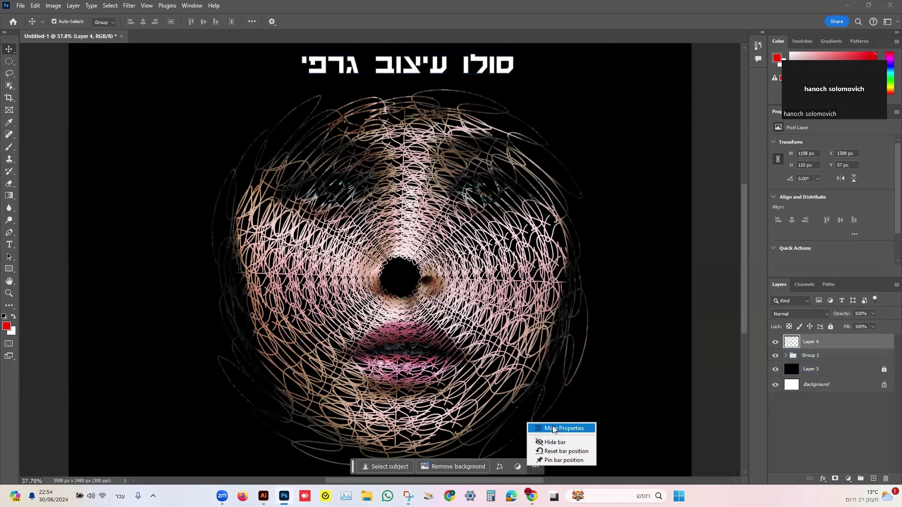
left_click(555, 442)
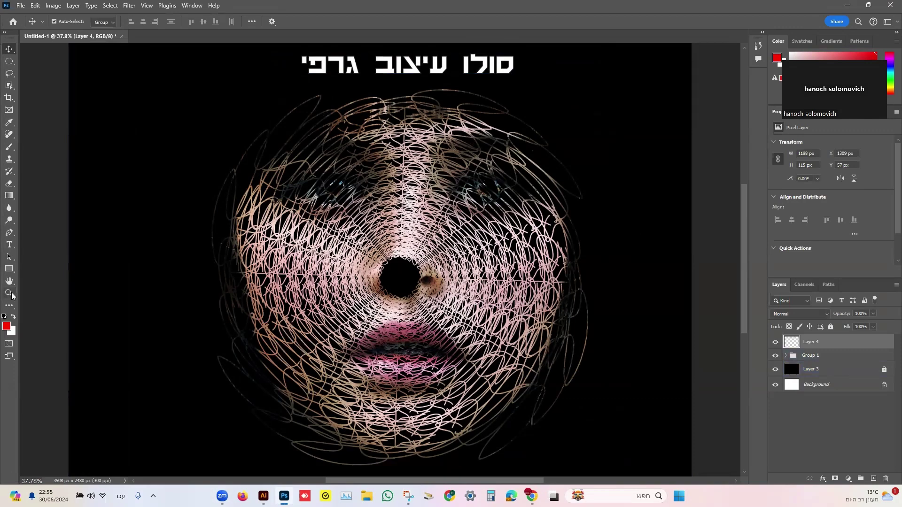
key("Tab")
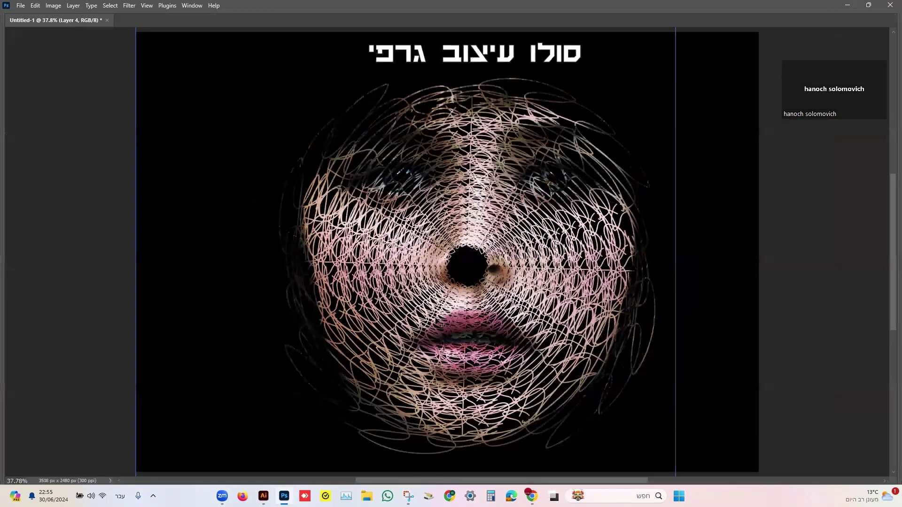
- Examine the looping line strokes of the face around the nose and mouth up close with the extras hidden
key("ctrl+plus")
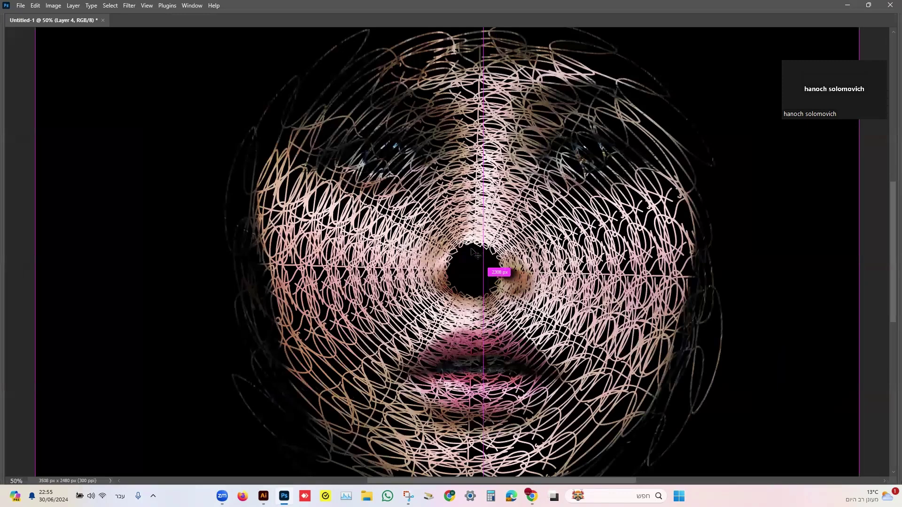
key("ctrl+plus")
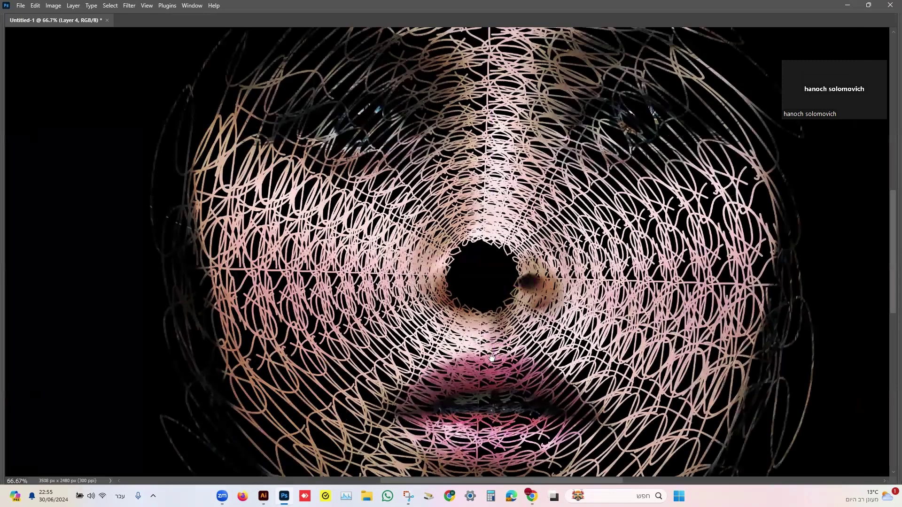
left_click_drag(529, 374, 513, 345)
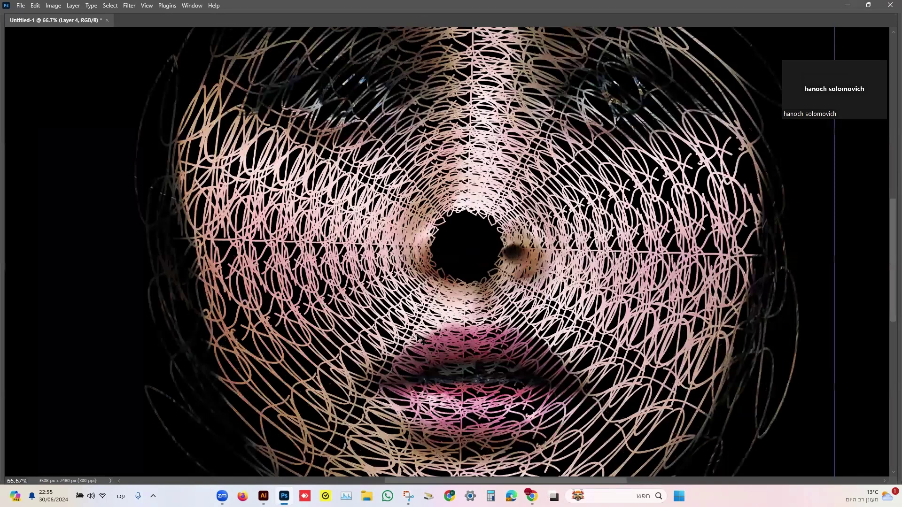
key("ctrl+h")
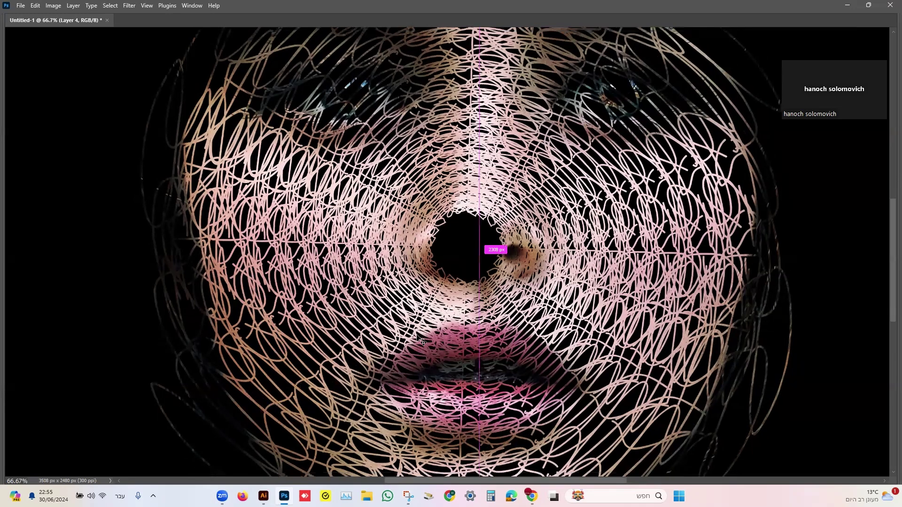
key("ctrl+minus")
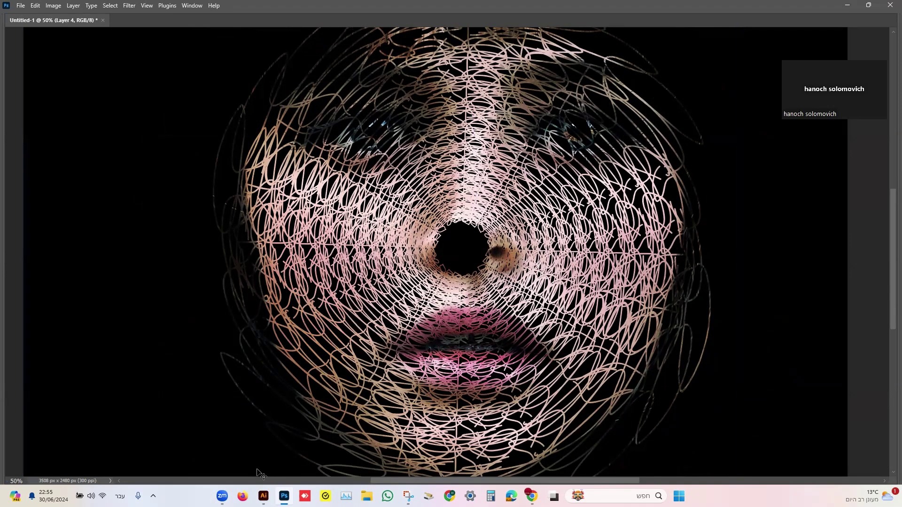
- Switch back to Illustrator and delete the circular cream line pattern from the dark artboard
left_click(266, 452)
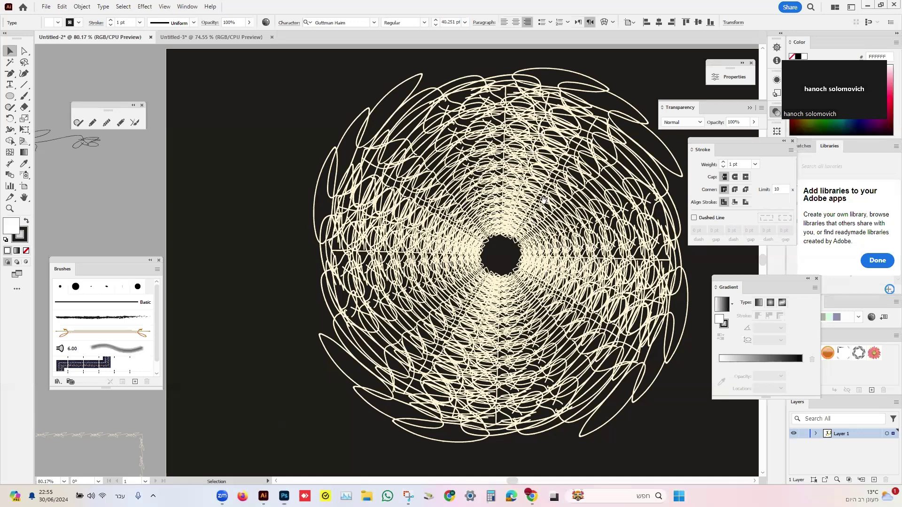
scroll(518, 199, "right", 3)
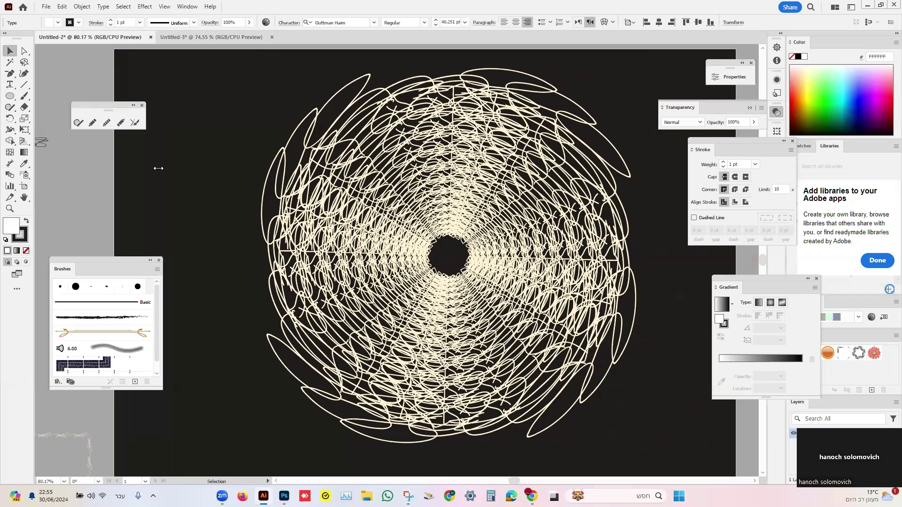
left_click_drag(158, 168, 255, 176)
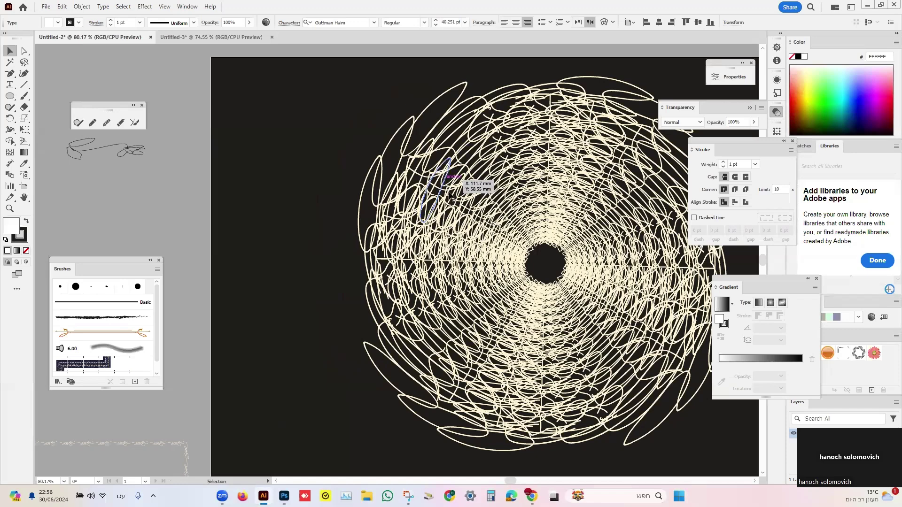
mouse_move(336, 101)
left_mouse_down()
mouse_move(554, 301)
mouse_move(616, 382)
left_mouse_up()
key("Delete")
key("ctrl+z")
key("Delete")
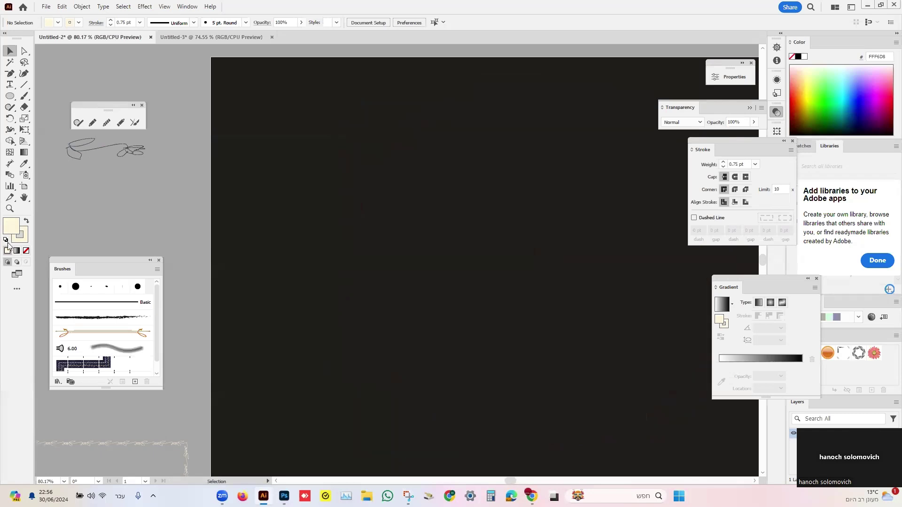
- Remove the fill and paint a cream curved stem with two leaves on the dark artboard with the Paintbrush
left_click(26, 251)
left_click(25, 96)
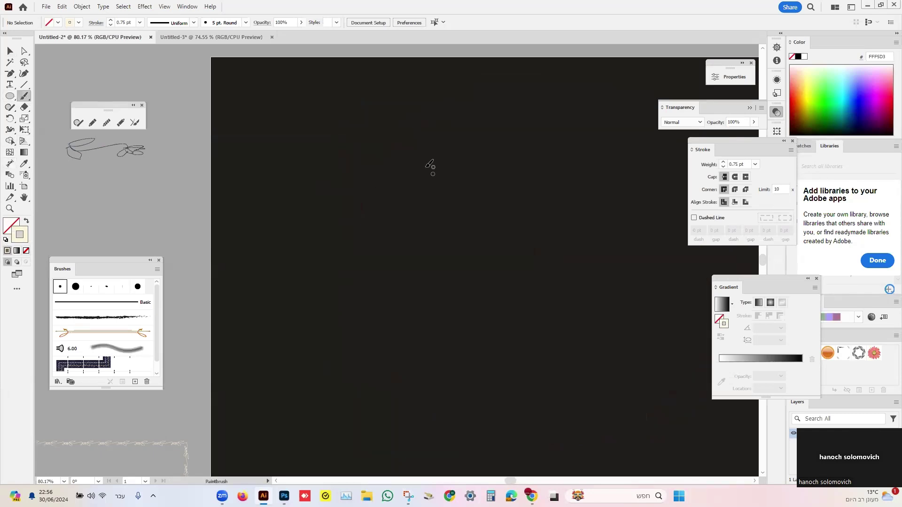
mouse_move(407, 164)
left_mouse_down()
mouse_move(403, 266)
mouse_move(462, 249)
mouse_move(417, 274)
mouse_move(401, 271)
mouse_move(376, 225)
mouse_move(402, 256)
mouse_move(399, 272)
left_mouse_up()
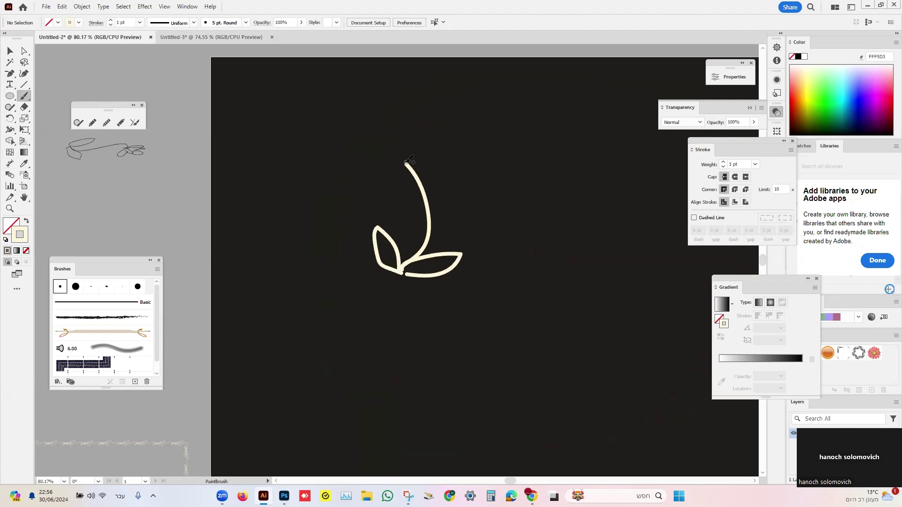
- Paint looping flower petals at the tip of the stem, and set the whole flower's stroke weight to 0.25 pt
mouse_move(407, 162)
left_mouse_down()
mouse_move(427, 126)
mouse_move(429, 148)
mouse_move(453, 142)
mouse_move(404, 165)
mouse_move(414, 181)
mouse_move(395, 184)
mouse_move(411, 171)
mouse_move(434, 184)
mouse_move(426, 162)
mouse_move(408, 159)
left_mouse_up()
left_click(10, 51)
left_click_drag(316, 99, 523, 323)
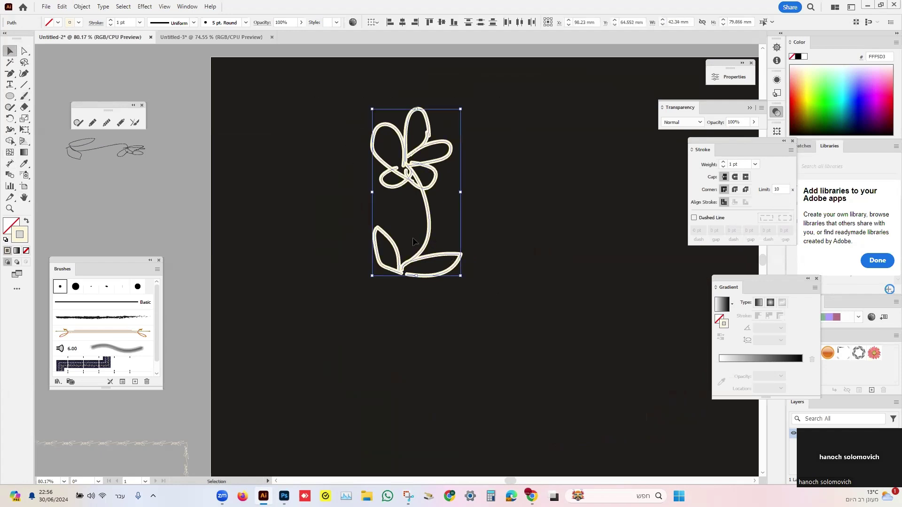
left_click(140, 23)
left_click(151, 37)
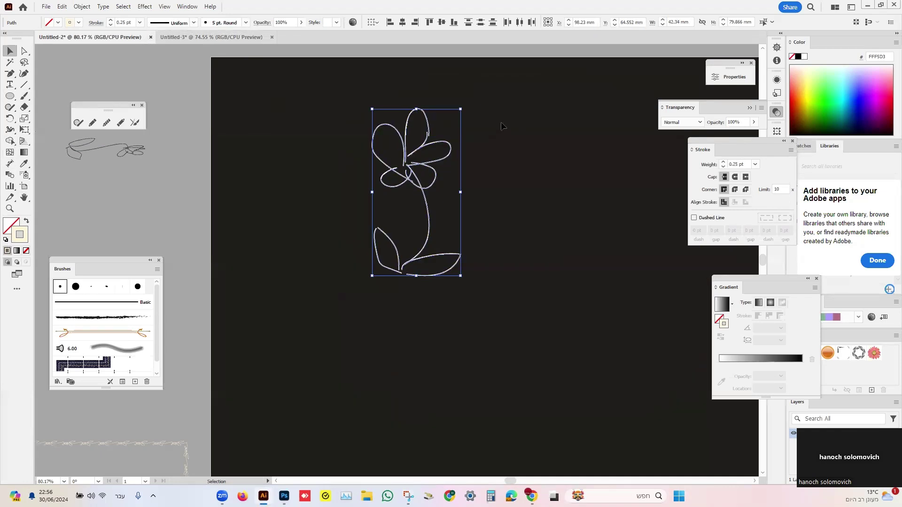
- Turn the painted flower onto its side, scaled to about 44 mm wide, and thin its stroke to 0.05 pt
left_click_drag(465, 106, 528, 258)
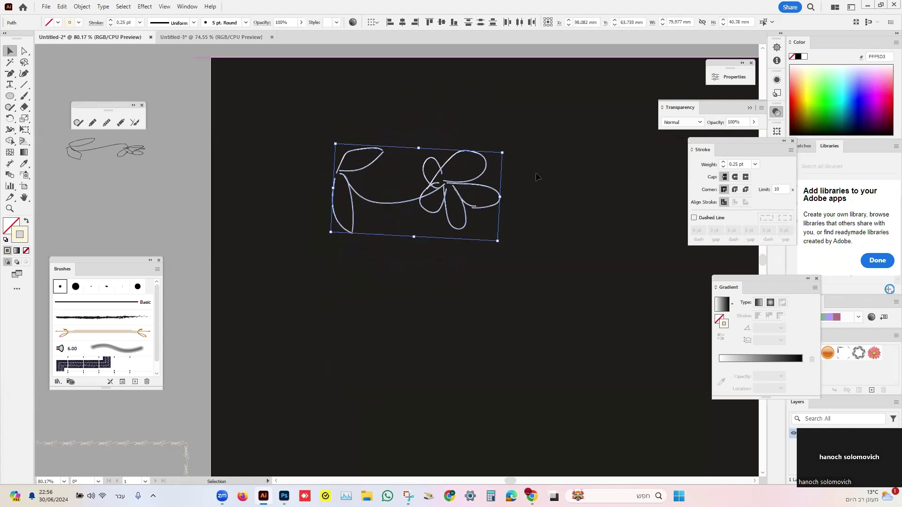
left_click_drag(503, 154, 379, 180)
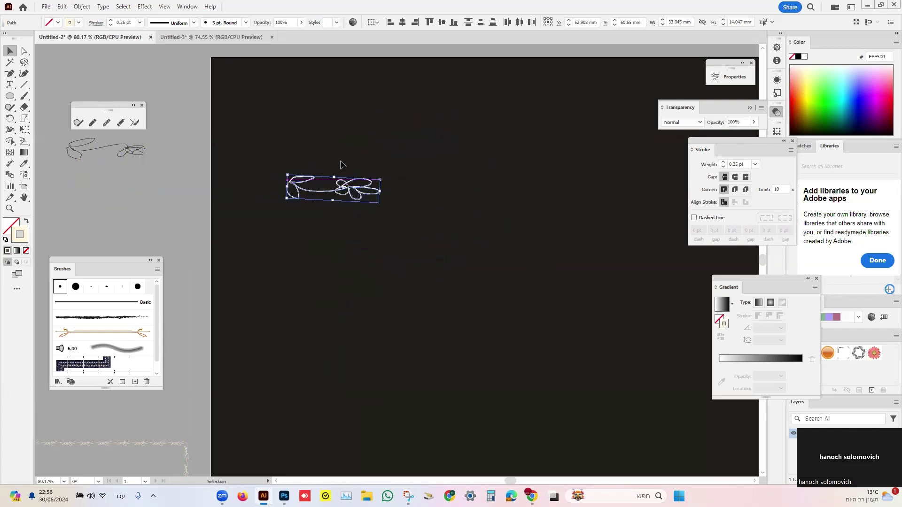
left_click(122, 22)
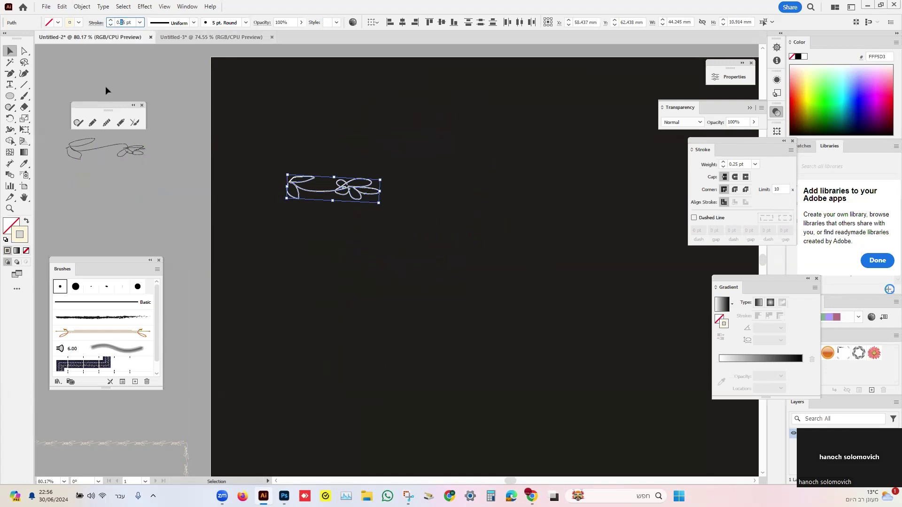
type("0")
key("Return")
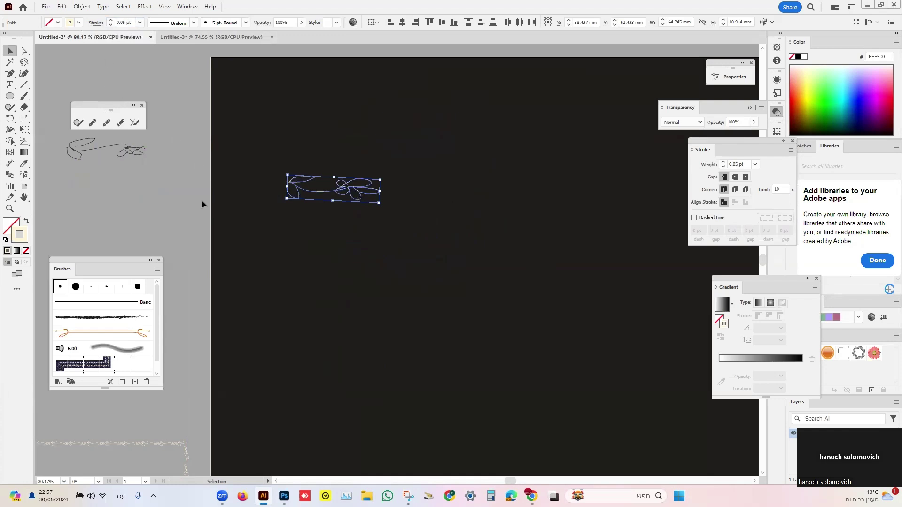
- Shrink the flower to about 40 mm by 10 mm and start a new pattern brush from it
left_click(256, 214)
left_click_drag(251, 146, 407, 227)
mouse_move(384, 179)
left_mouse_down()
mouse_move(381, 189)
mouse_move(370, 181)
left_mouse_up()
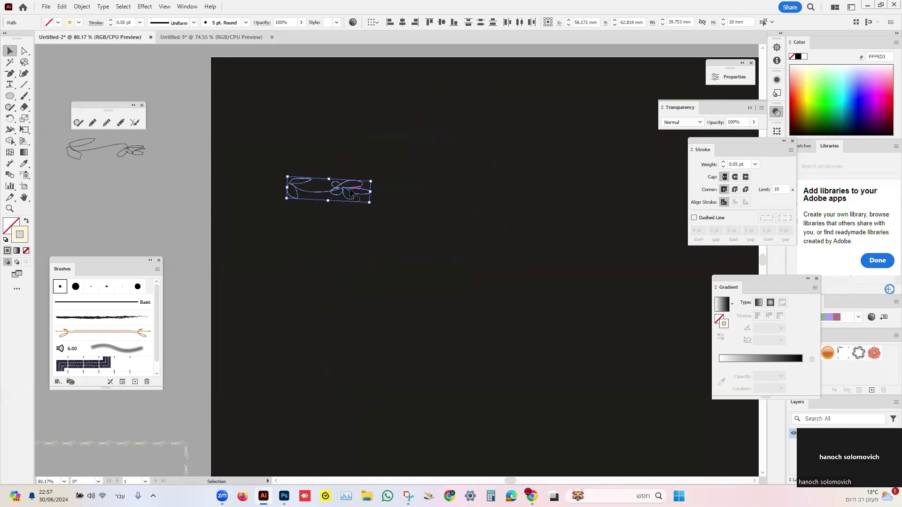
left_click_drag(350, 192, 94, 324)
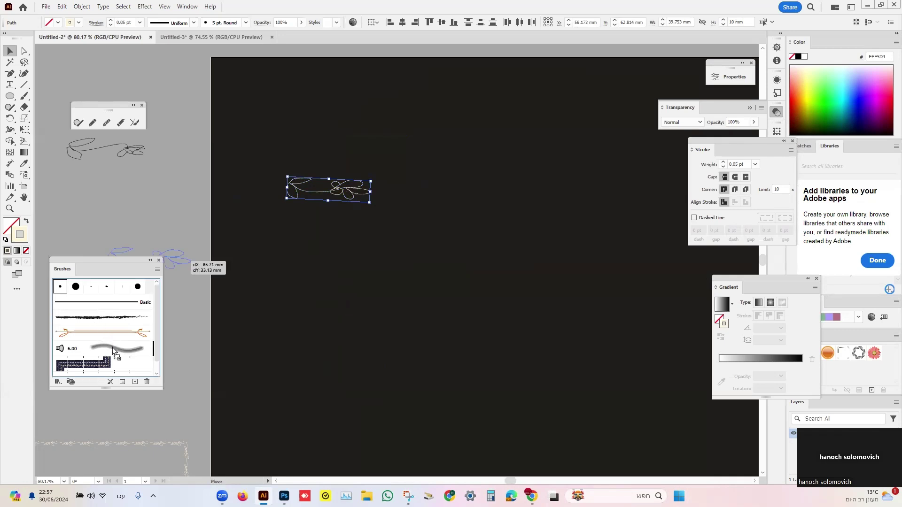
left_click_drag(114, 351, 115, 351)
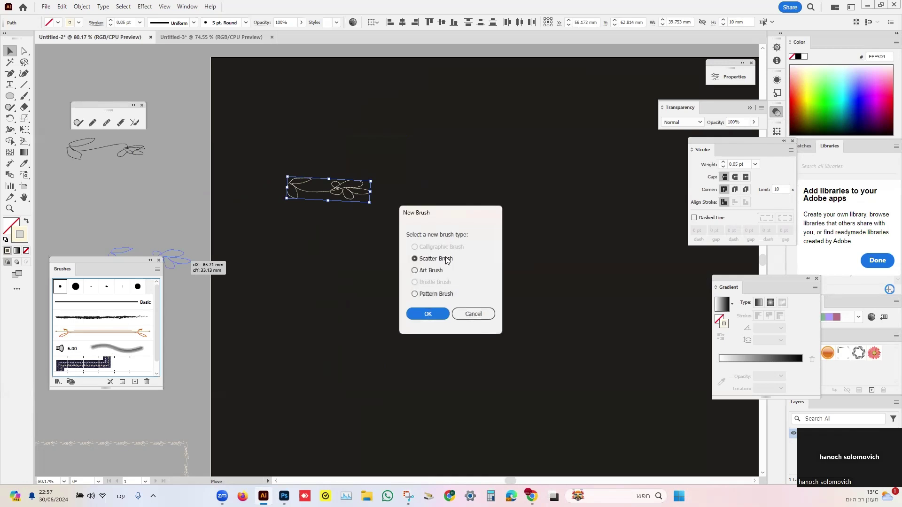
left_click(425, 296)
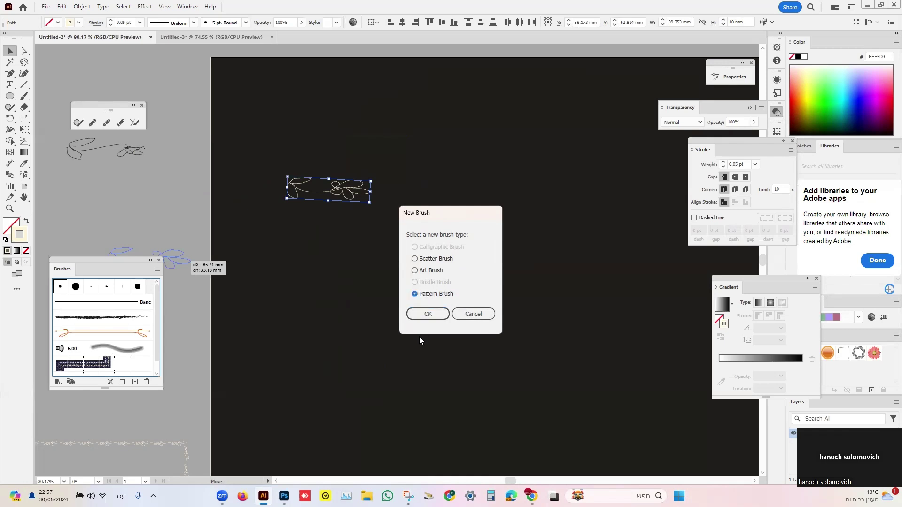
left_click(424, 315)
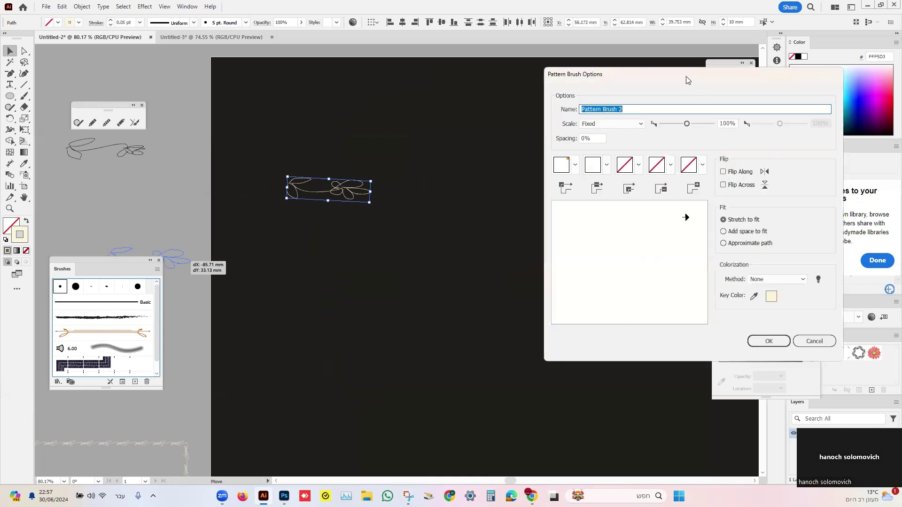
- Set the new pattern brush's colorization method to Tints with the cream key color, and create the brush
left_click_drag(686, 80, 587, 94)
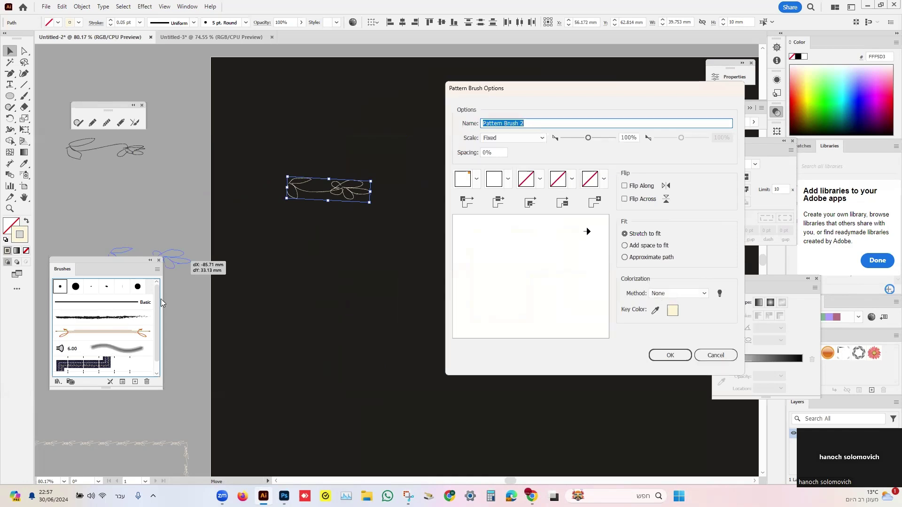
left_click(679, 295)
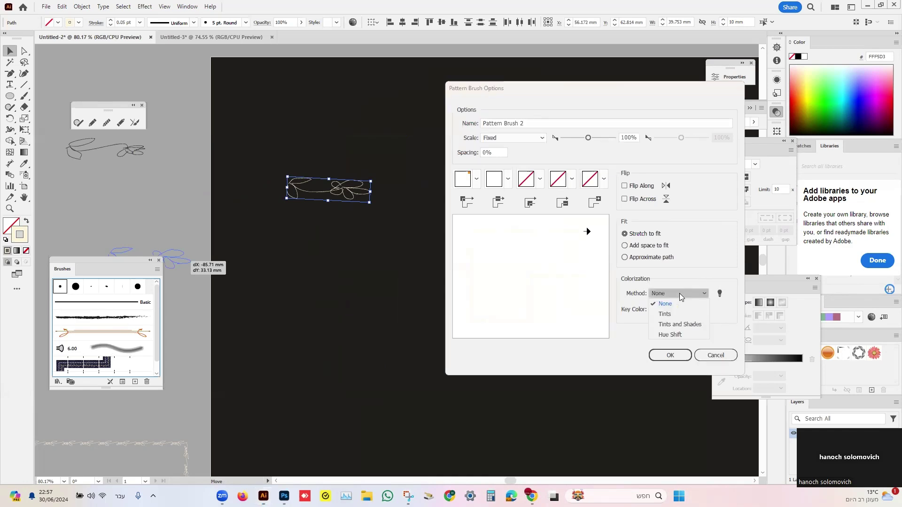
left_click(665, 314)
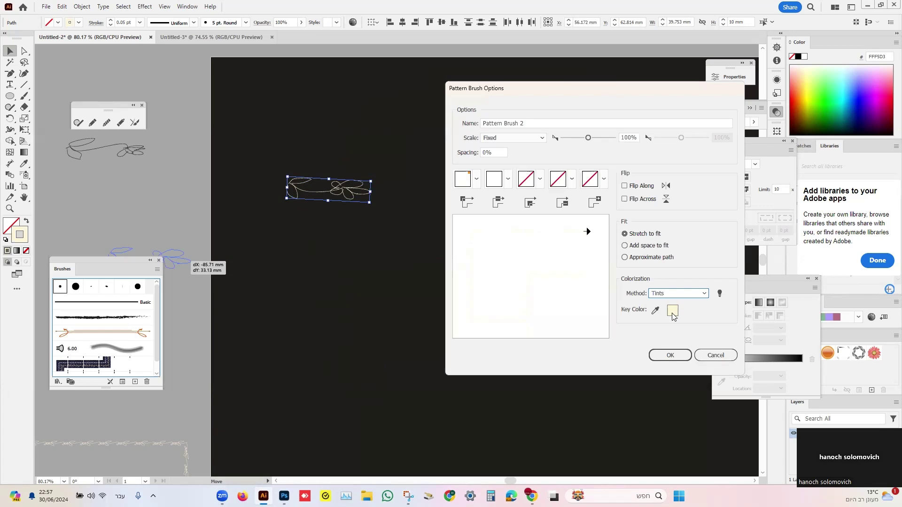
left_click(655, 311)
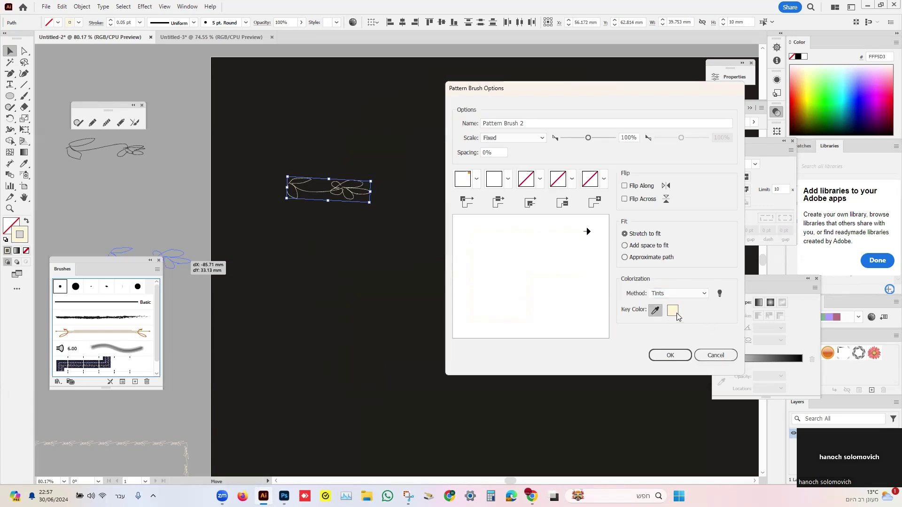
left_click(673, 316)
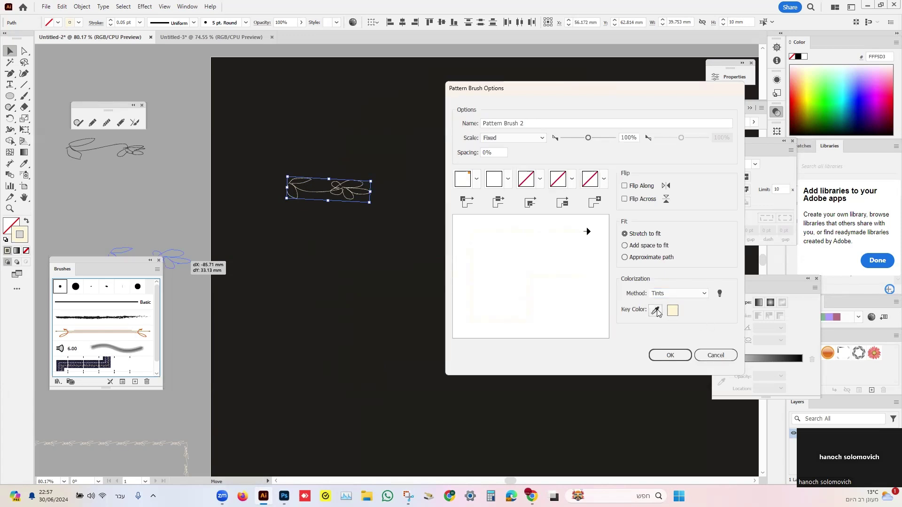
left_click(671, 356)
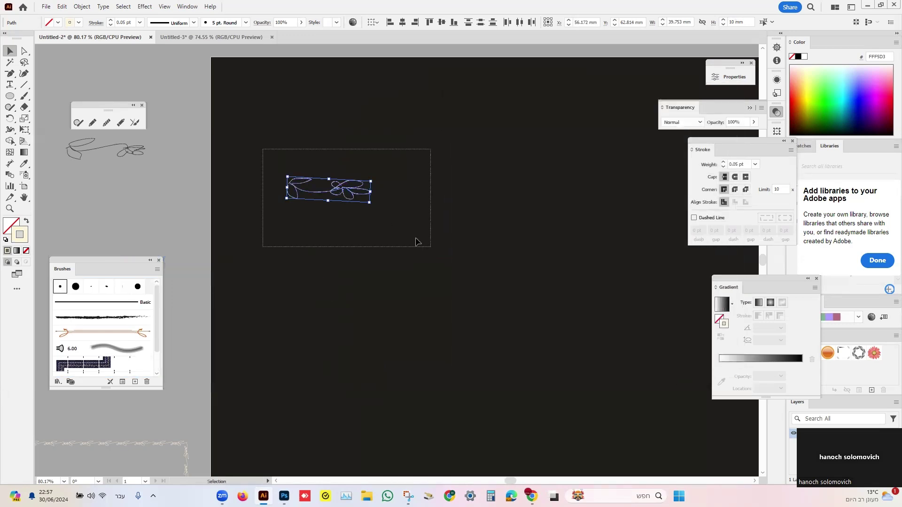
- Move the flower off the artboard beneath the earlier motif, and try the new and the earlier pattern brush on it
left_click_drag(339, 189, 110, 205)
scroll(104, 342, "down", 1)
left_click(78, 373)
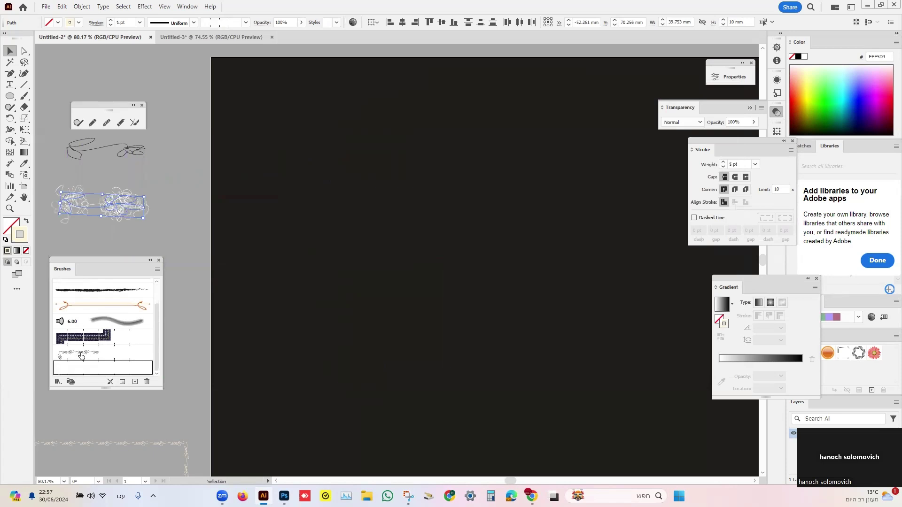
left_click(81, 355)
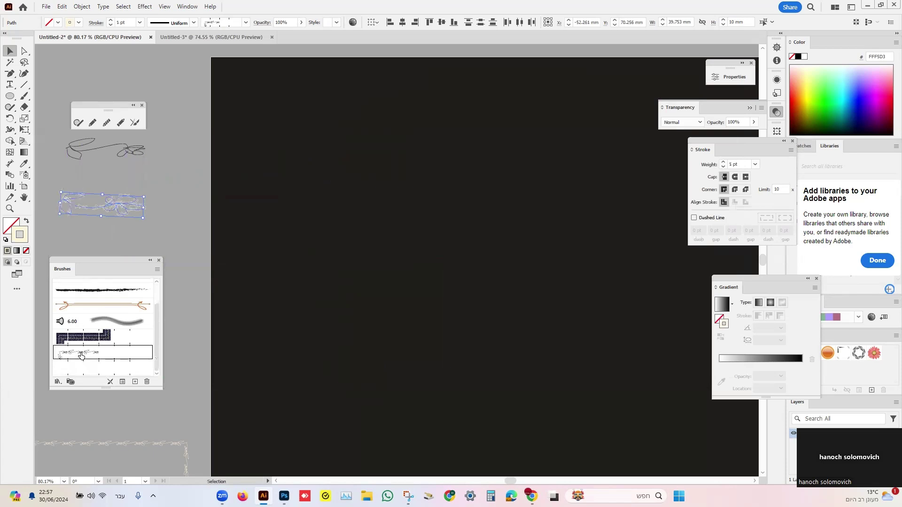
- Draw an ellipse about 113 mm by 102 mm on the dark artboard and stroke it with the earlier leafy pattern brush
left_click(9, 96)
mouse_move(344, 139)
left_mouse_down()
mouse_move(580, 352)
mouse_move(582, 342)
mouse_move(579, 351)
left_mouse_up()
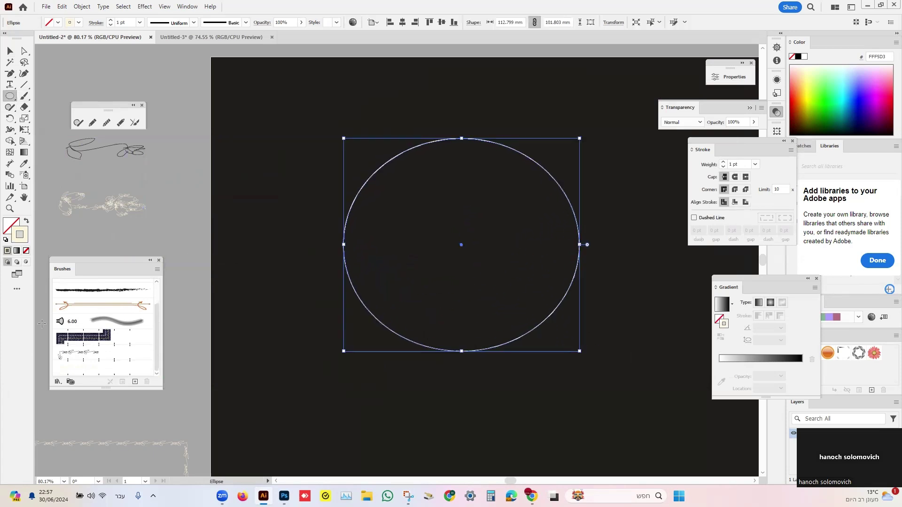
left_click(82, 354)
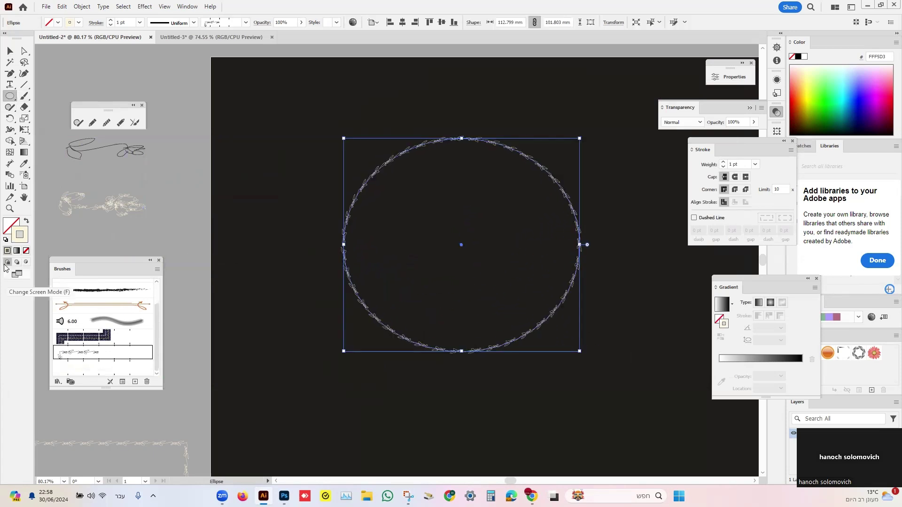
- Examine the leafy pattern along the top of the ellipse up close, and return to the whole artboard
left_click(9, 209)
left_click(467, 221)
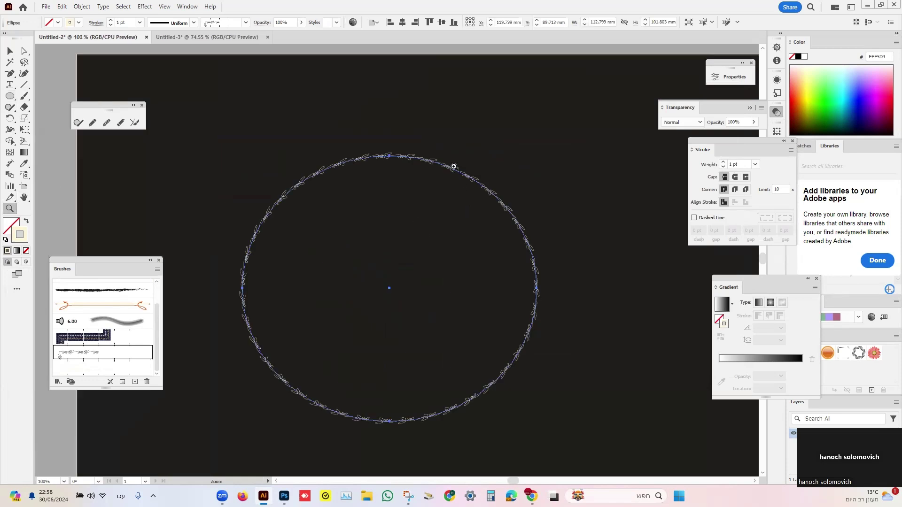
left_click(455, 168)
left_click_drag(404, 183, 402, 189)
key("v")
key("ctrl+0")
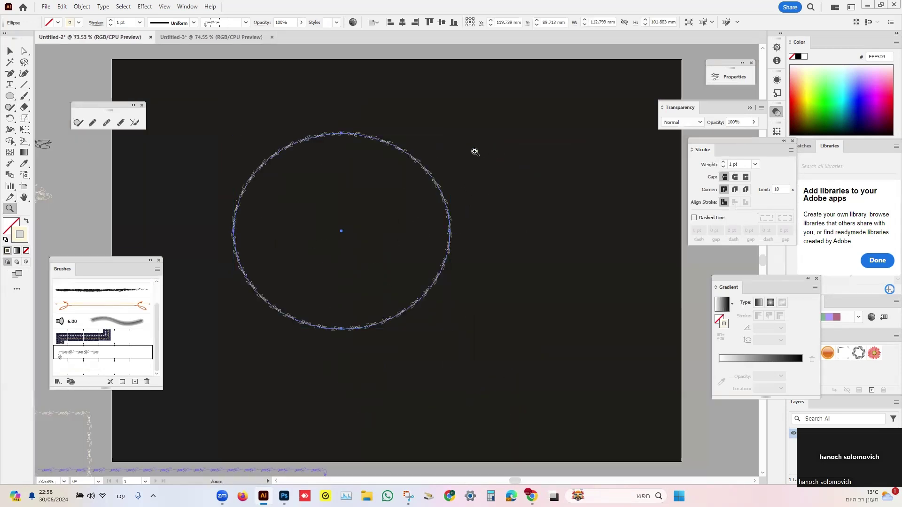
left_click(359, 166)
left_click(370, 286)
left_click(383, 167)
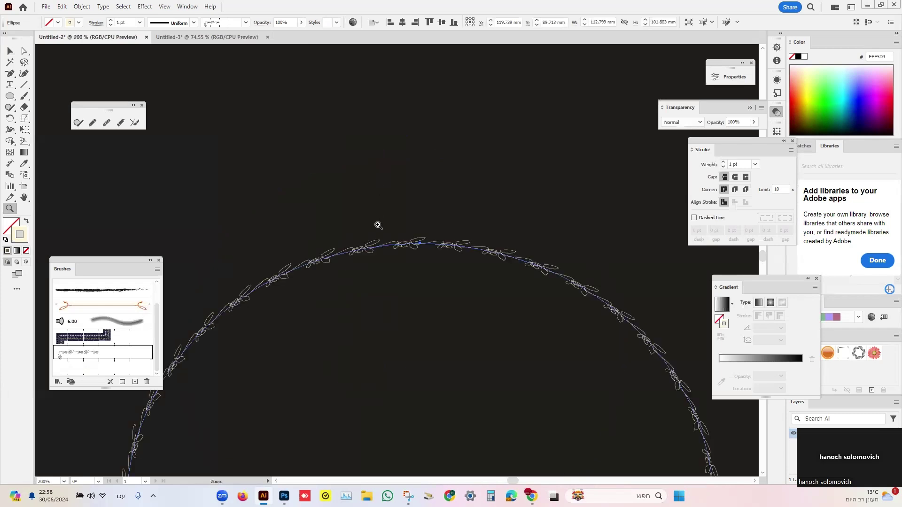
scroll(414, 364, "down", 5)
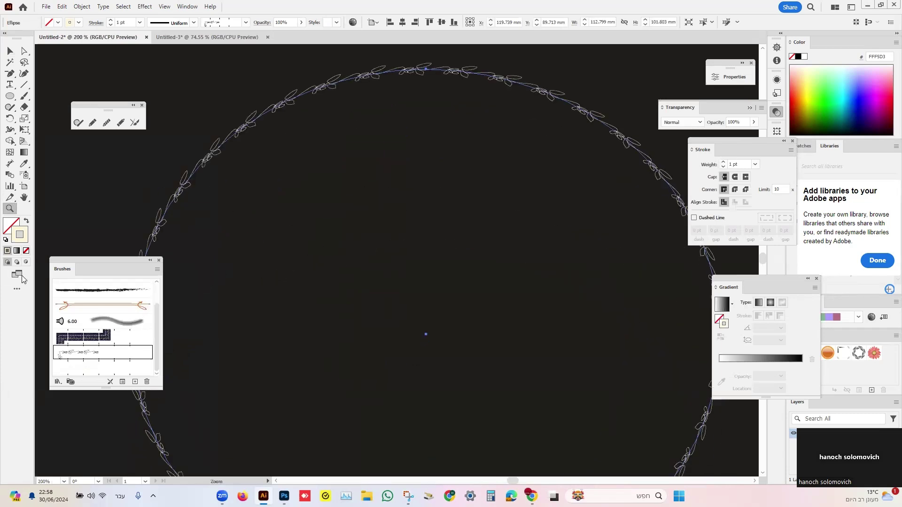
double_click(24, 198)
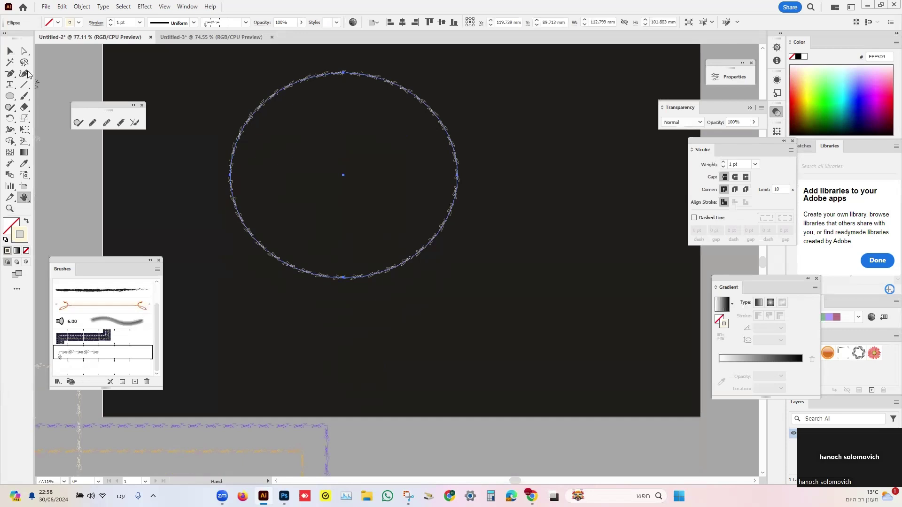
- Draw a second ellipse about 105 mm by 92 mm beside the first and apply the new flower pattern brush
left_click(10, 95)
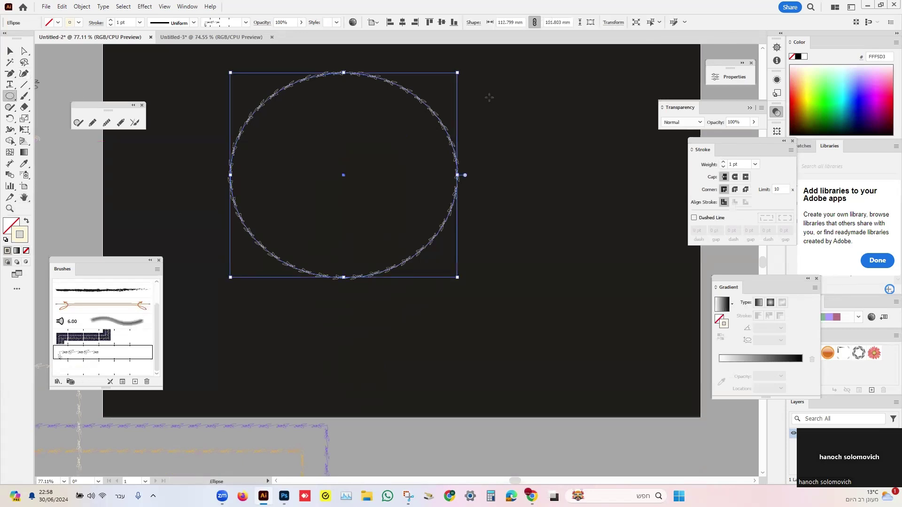
left_click_drag(481, 95, 692, 279)
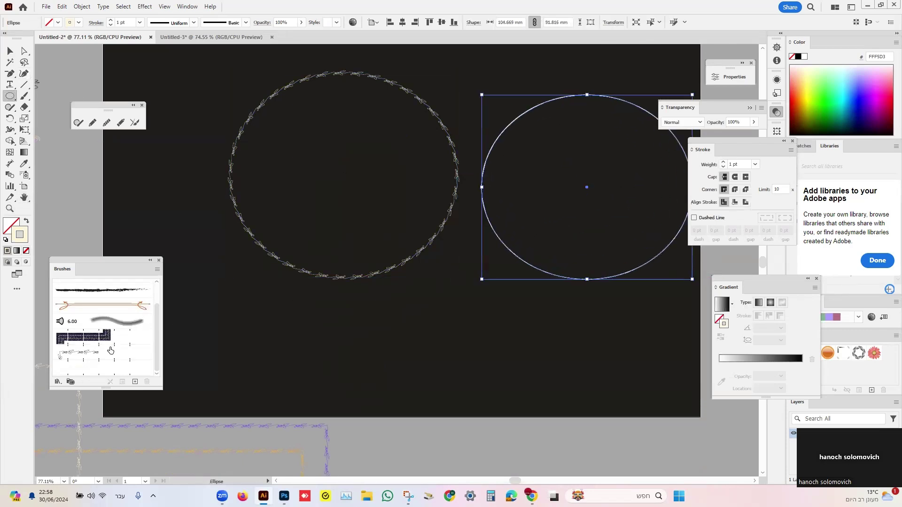
left_click(99, 372)
mouse_move(561, 216)
left_mouse_down()
mouse_move(366, 269)
mouse_move(494, 256)
left_mouse_up()
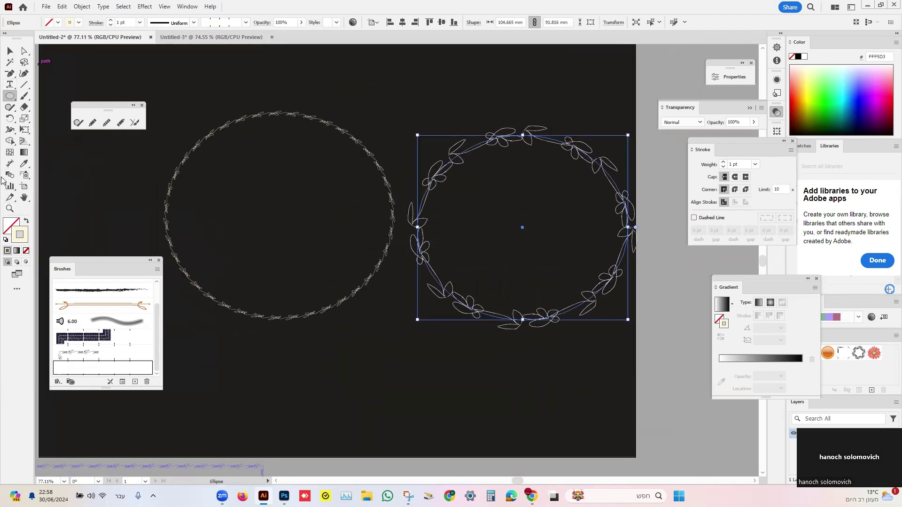
- Try a 3 pt stroke weight on the flower-patterned ellipse and return it to 1 pt
left_click(139, 22)
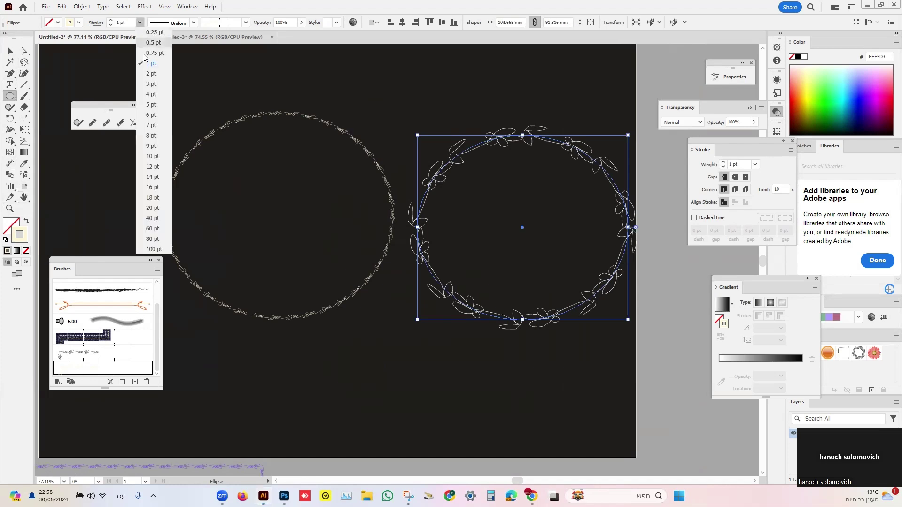
left_click(150, 84)
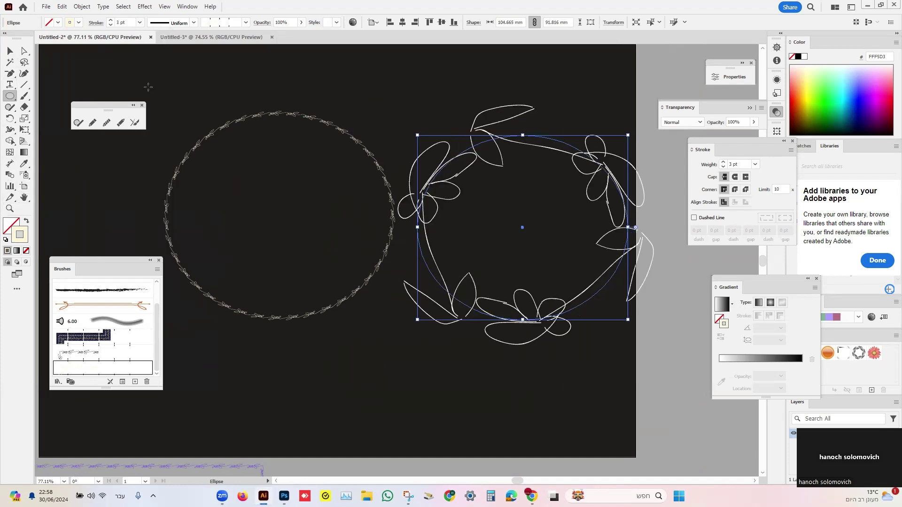
left_click(140, 23)
left_click(150, 64)
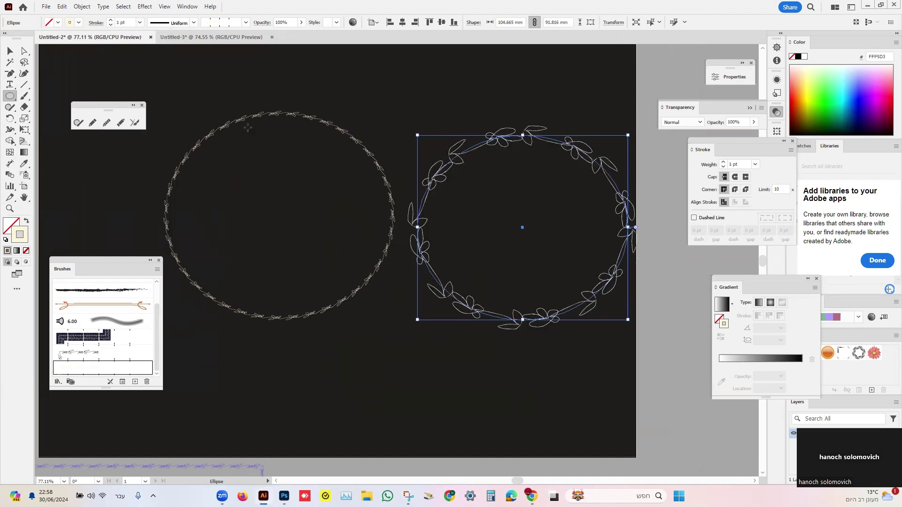
- Move the ellipse with the earlier leafy pattern off the dark artboard
left_click(10, 51)
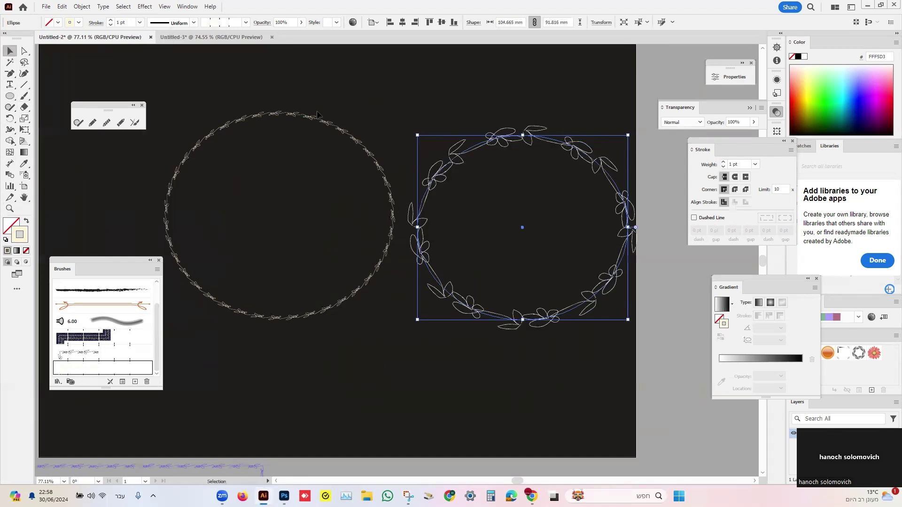
left_click(296, 117)
key("ctrl+z")
left_click(298, 118)
mouse_move(297, 118)
left_mouse_down()
mouse_move(651, 307)
mouse_move(707, 327)
left_mouse_up()
key("ctrl+z")
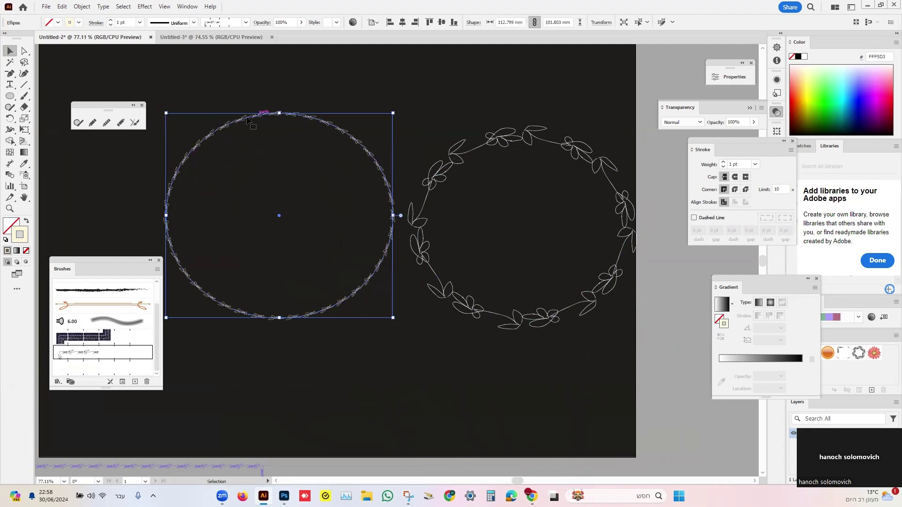
left_click_drag(196, 146, 637, 325)
- Move the flower-patterned ellipse into the space freed on the dark artboard and deselect it
left_click_drag(499, 139, 374, 162)
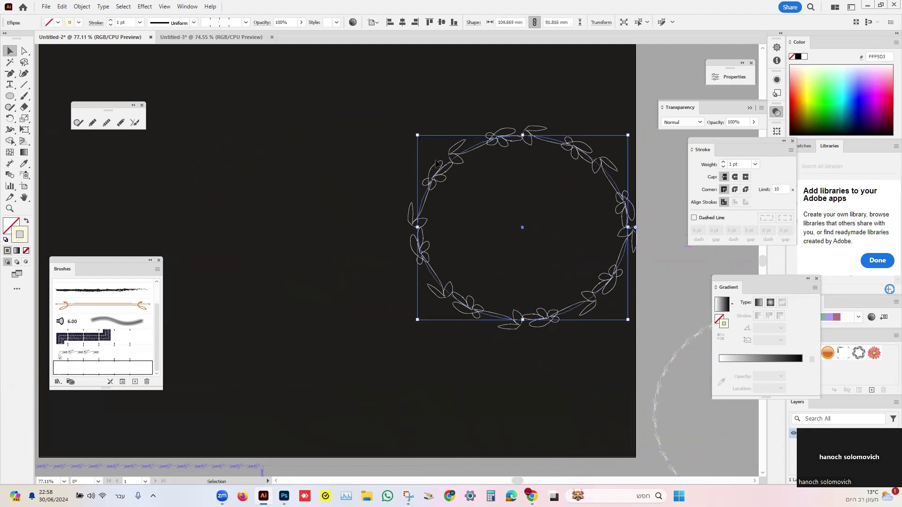
left_click_drag(456, 161, 232, 158)
left_click_drag(346, 192, 323, 230)
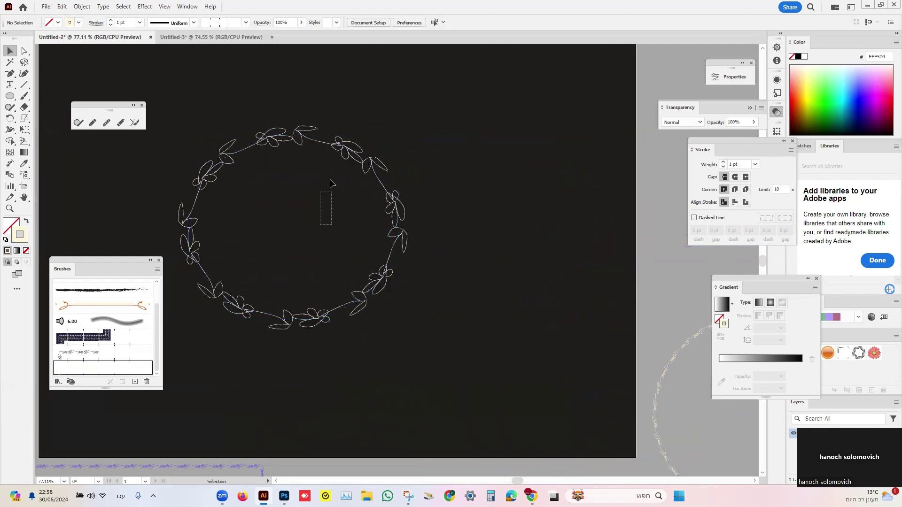
- Enlarge the flower-patterned ellipse to about 169 mm by 154 mm and reposition it over the middle of the dark artboard
left_click(338, 140)
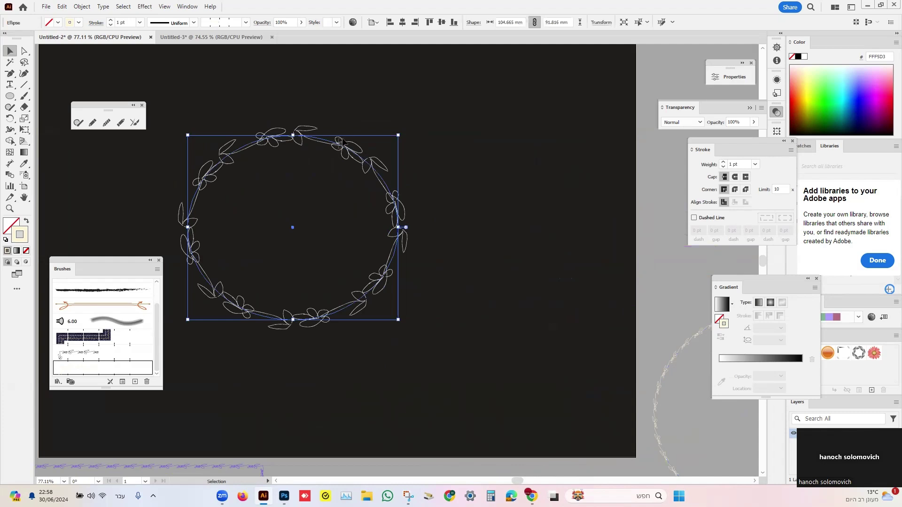
left_click_drag(341, 147, 344, 141)
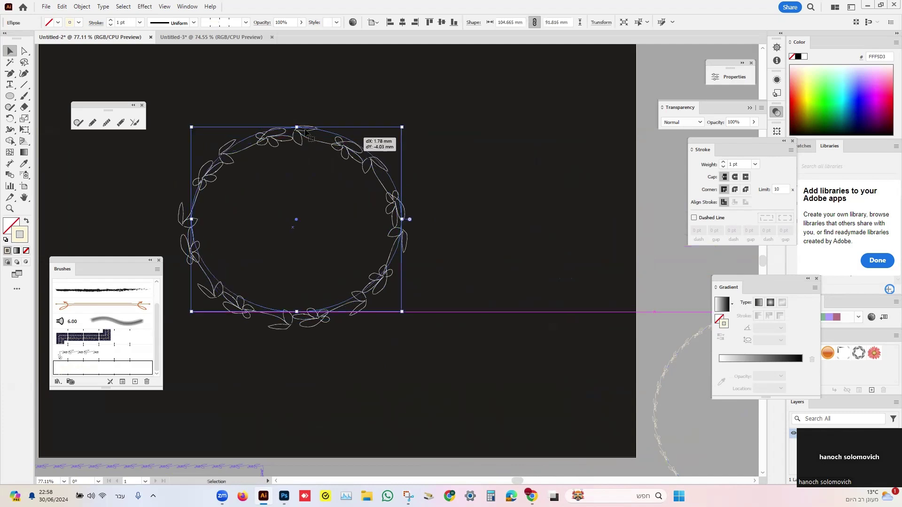
key("ctrl+0")
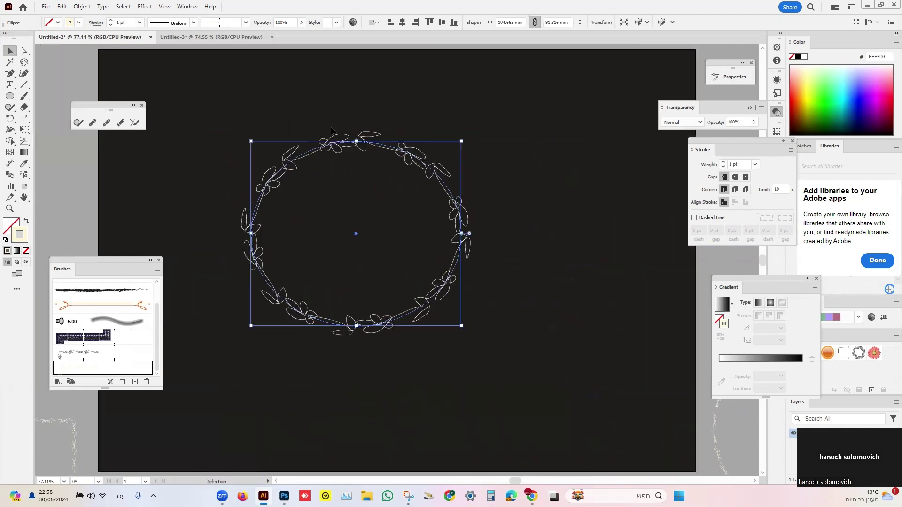
left_click_drag(462, 325, 550, 408)
left_click_drag(252, 141, 196, 86)
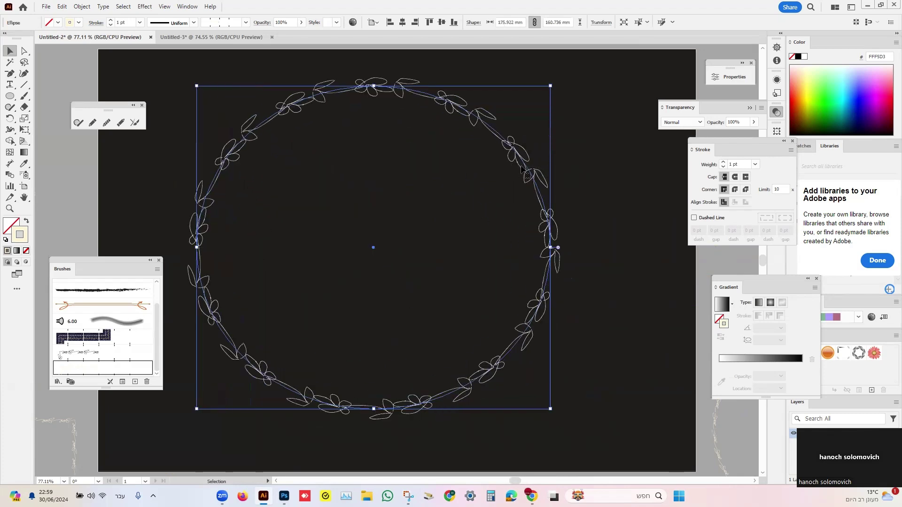
left_click_drag(533, 158, 570, 161)
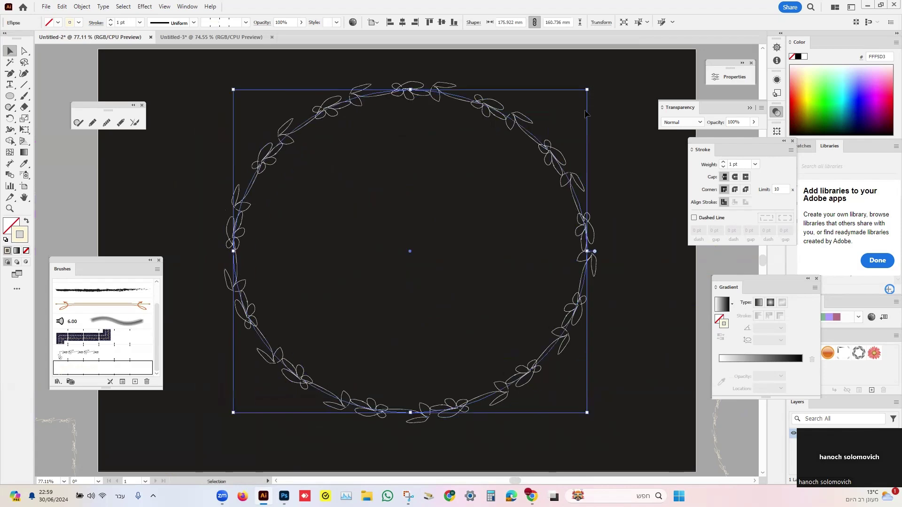
left_click_drag(590, 90, 572, 101)
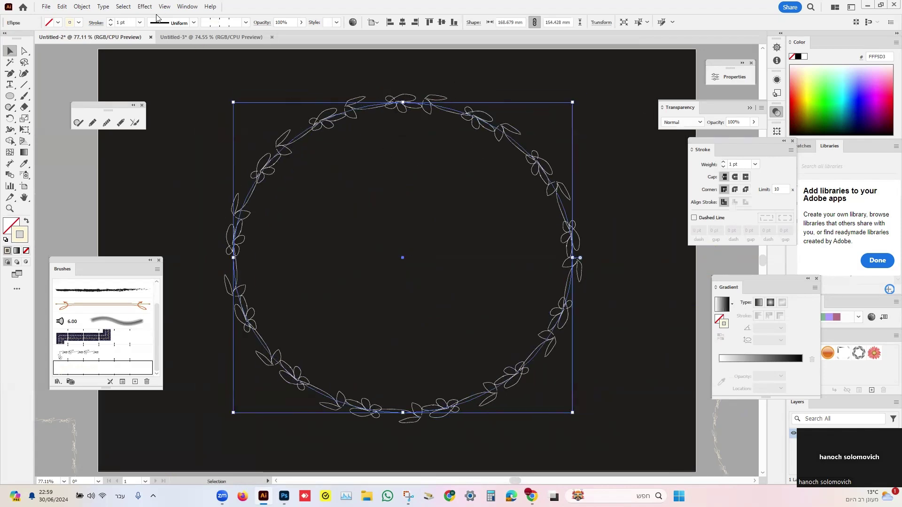
- Try a 3 pt stroke on the enlarged flower ellipse and settle on a 2 pt stroke weight
left_click(141, 23)
left_click(146, 91)
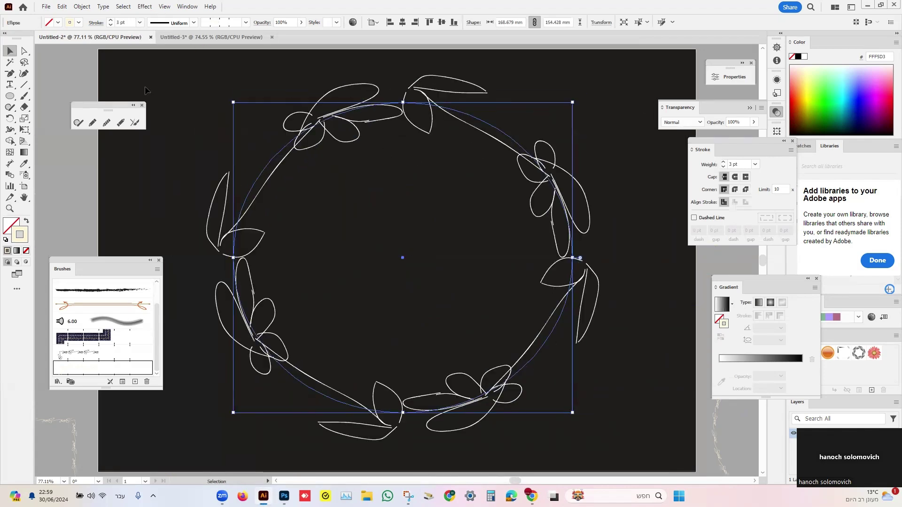
left_click(140, 22)
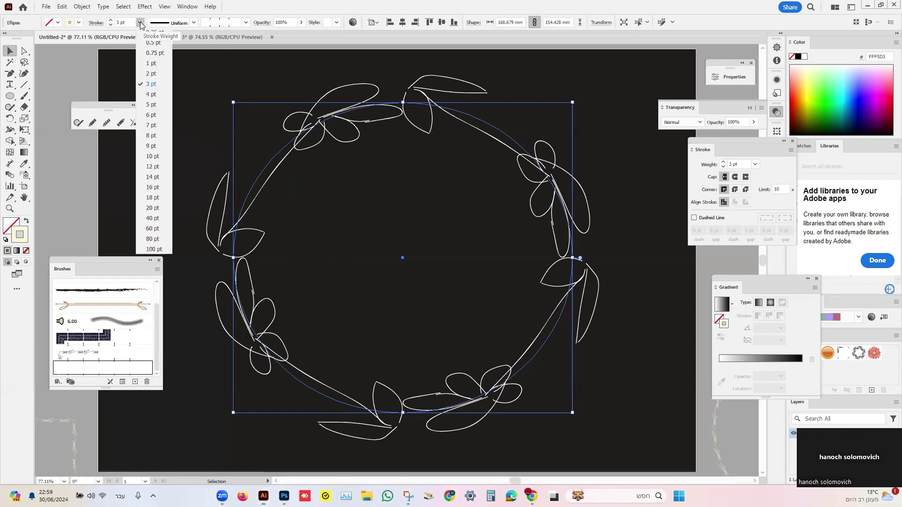
left_click(150, 73)
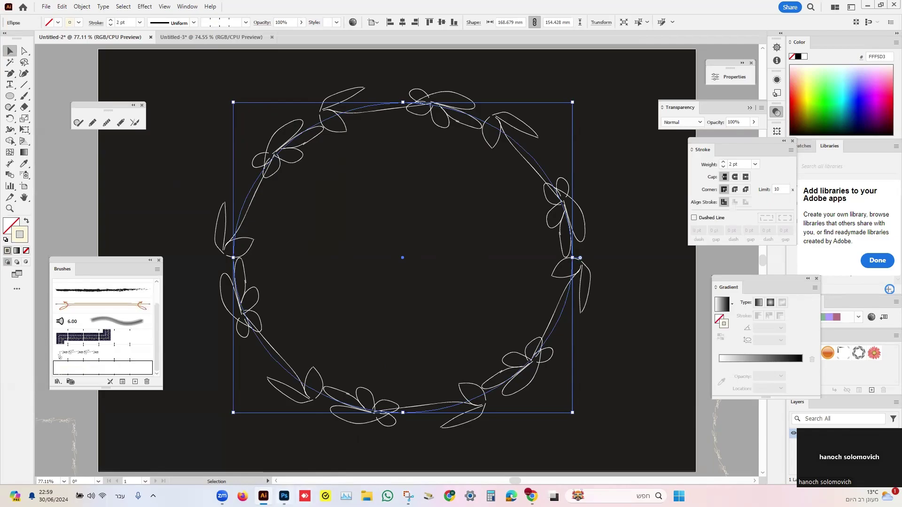
- Switch to Photoshop to examine the finished face artwork made of flower lines, and return to Illustrator
left_click(284, 497)
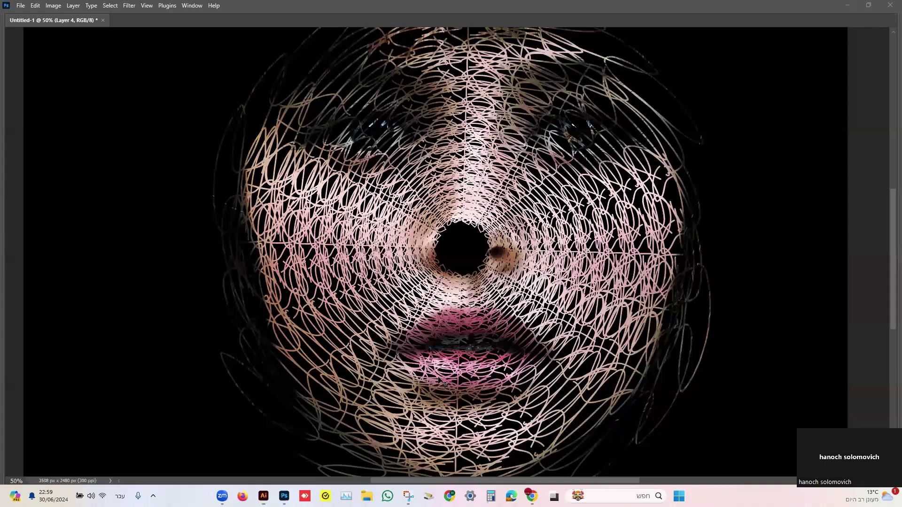
left_click(245, 89)
key("alt+Tab")
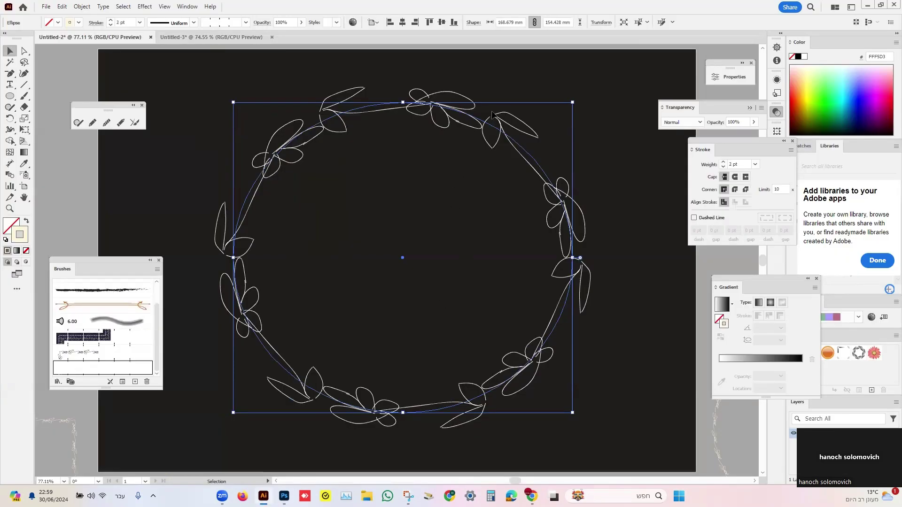
- Create a copy of the flower ellipse scaled uniformly to 85%
right_click(471, 202)
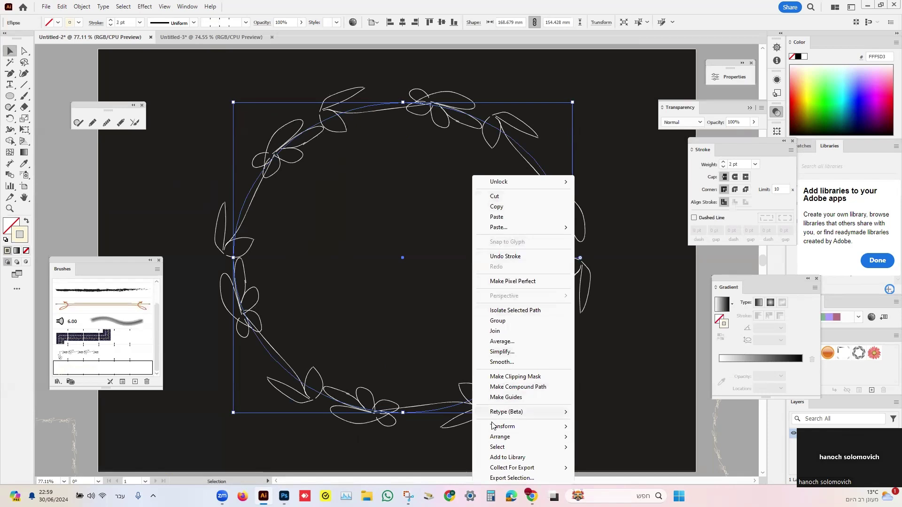
mouse_move(500, 427)
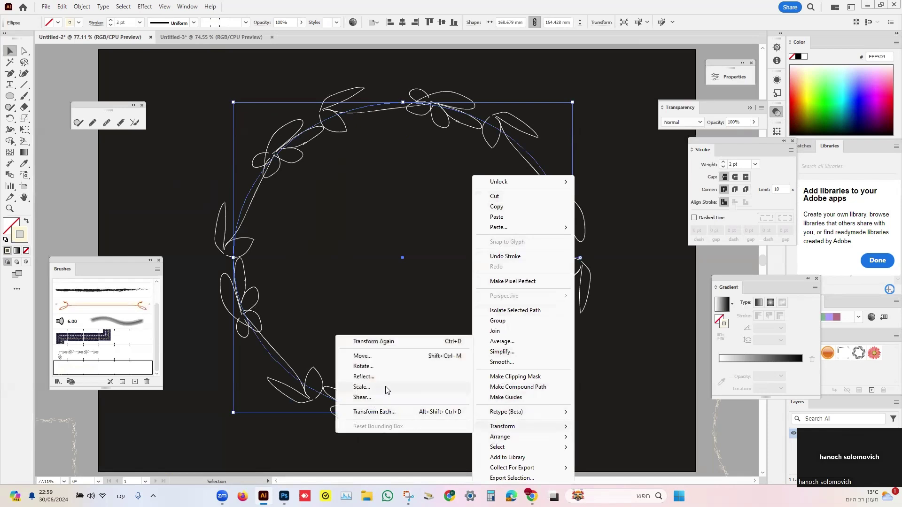
right_click(527, 413)
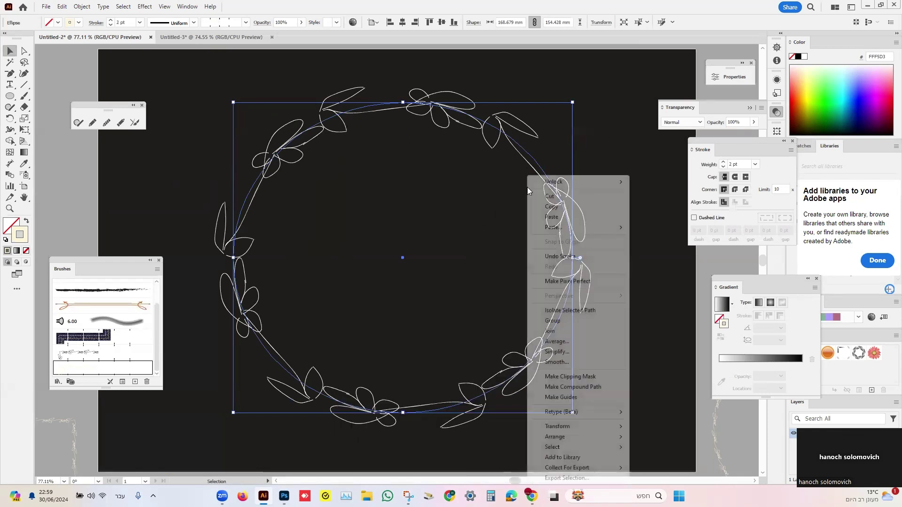
mouse_move(546, 427)
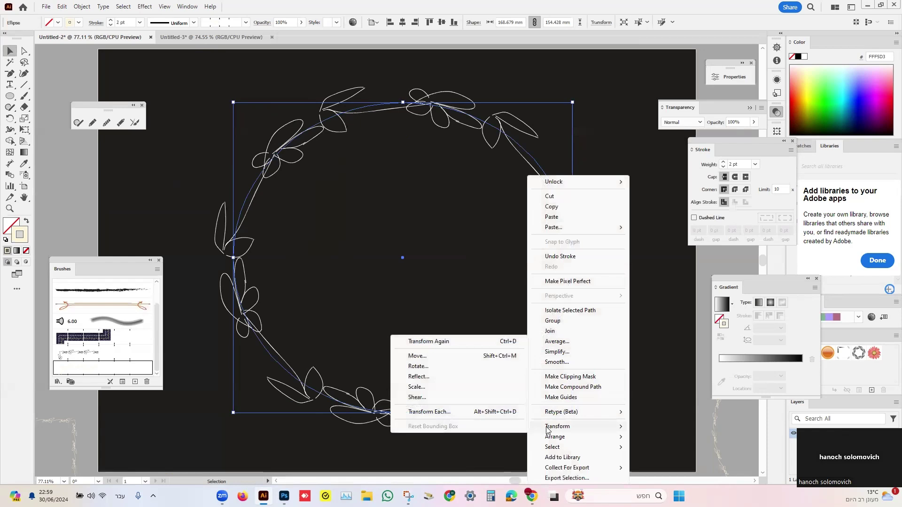
left_click(416, 387)
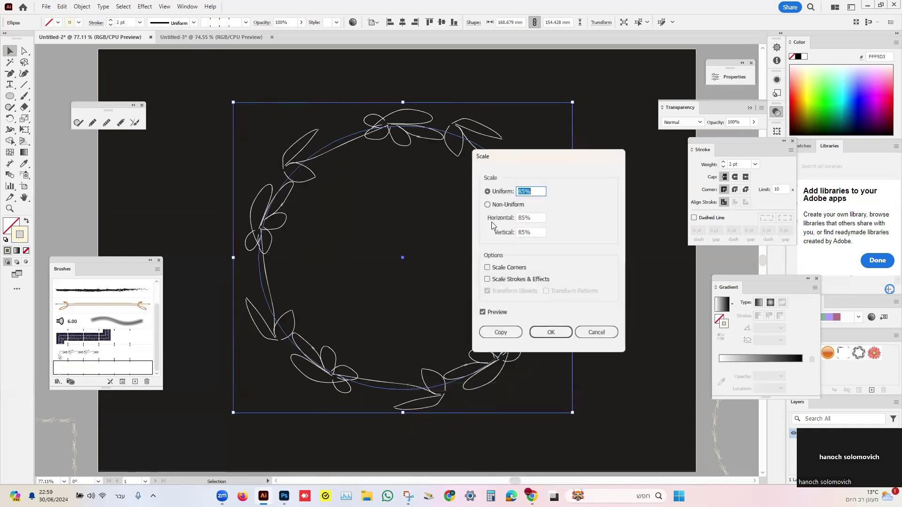
left_click_drag(543, 159, 559, 121)
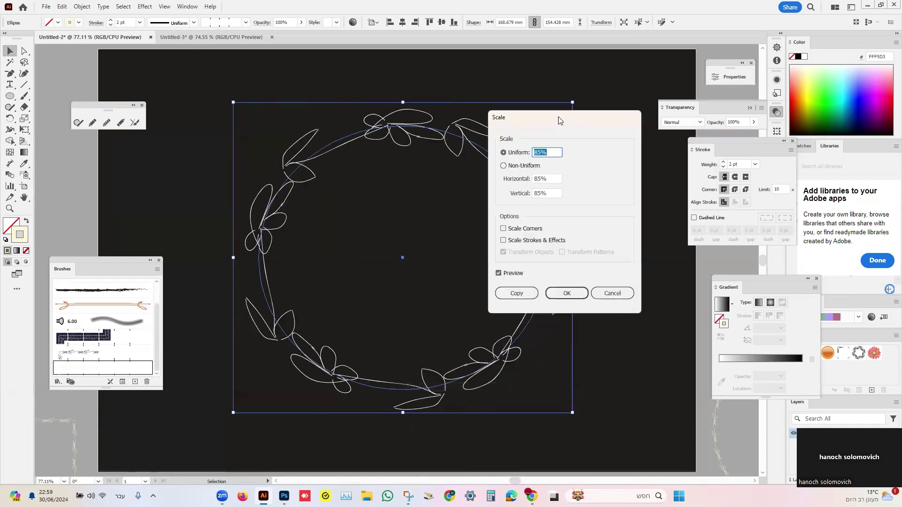
left_click(516, 294)
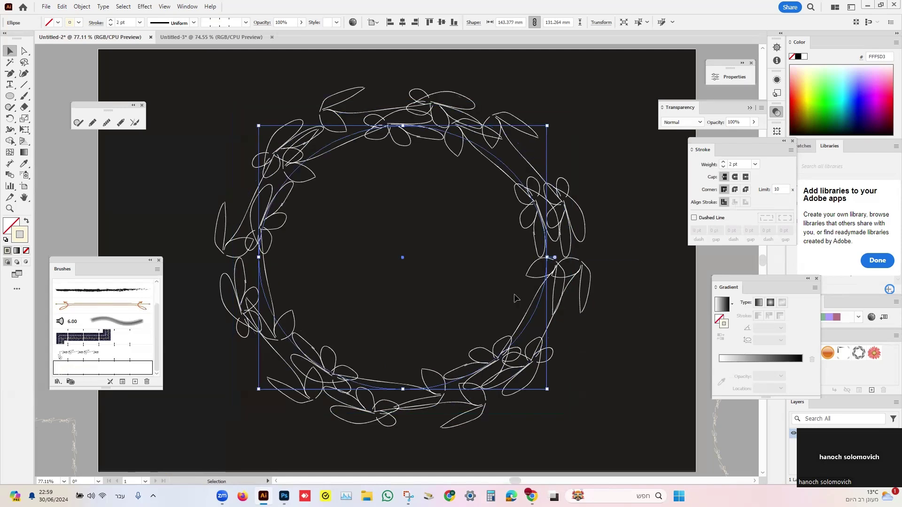
- Repeat the 85% scaled copy with Transform Again until the shrinking rings nearly reach the centre
left_click(86, 7)
left_click(85, 7)
left_click(86, 7)
mouse_move(155, 19)
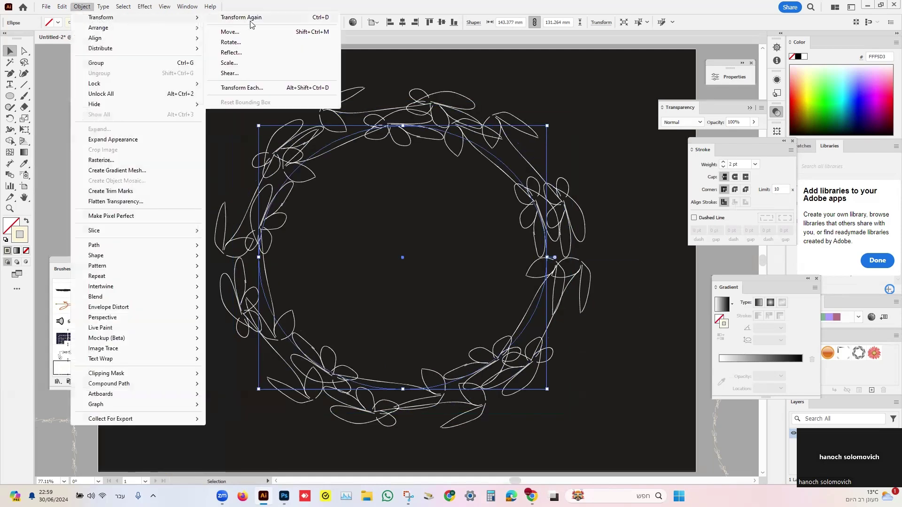
left_click(310, 18)
key("ctrl+d")
key("ctrl+d")
key("ctrl+d")
key("ctrl+d")
key("ctrl+d")
key("ctrl+d")
key("ctrl+d")
key("ctrl+d")
key("ctrl+d")
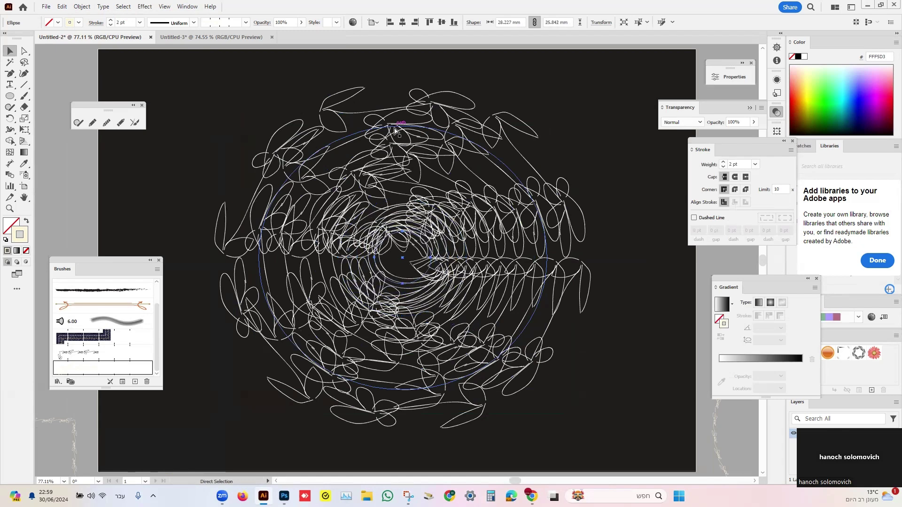
key("ctrl+d")
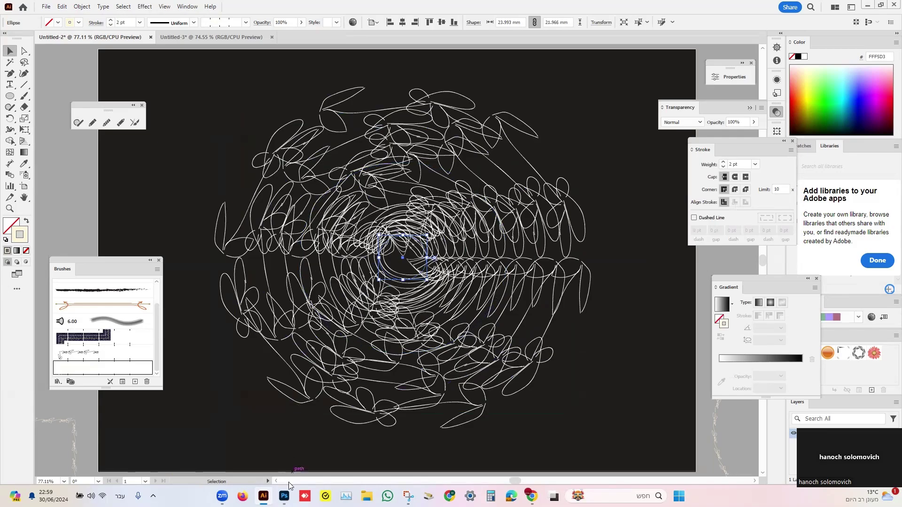
- Compare the rings with the face artwork in Photoshop and go back to Illustrator
mouse_move(284, 496)
left_click(288, 446)
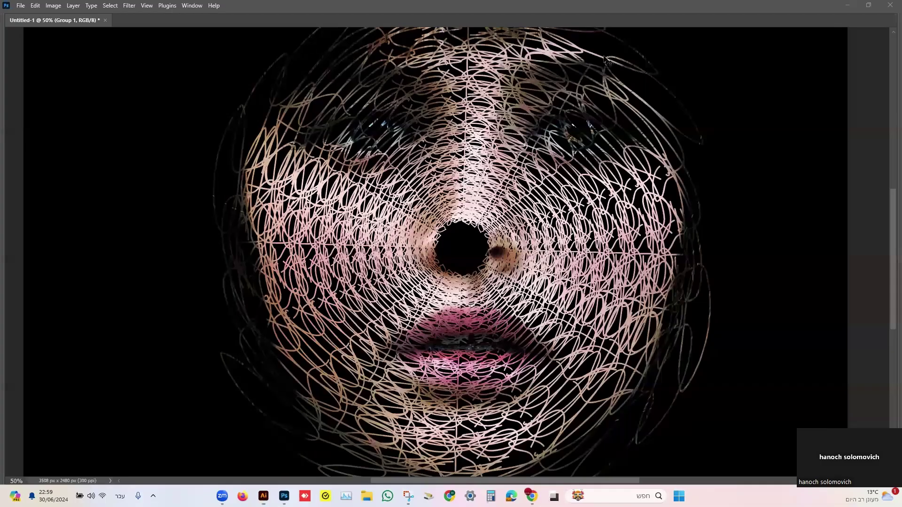
left_click(848, 6)
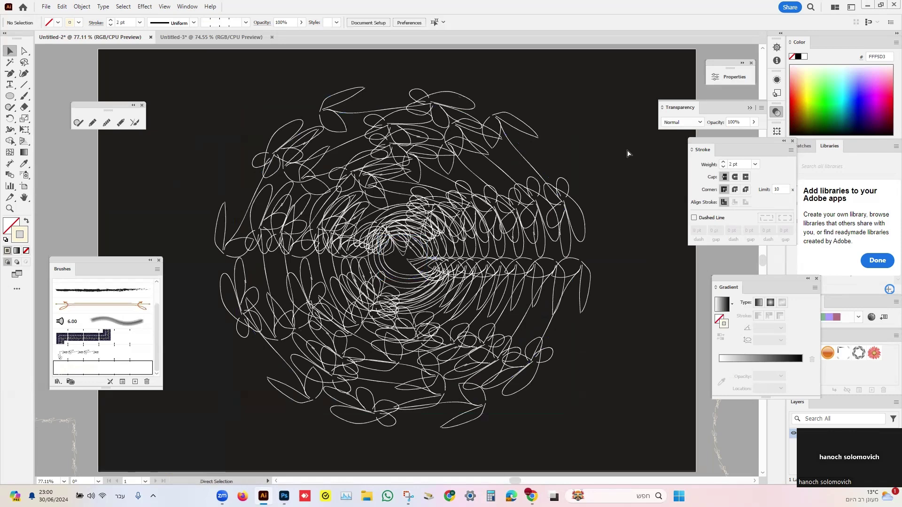
- Undo all the 85% ring copies back to the single outer flower ellipse
key("ctrl+z")
key("ctrl+z")
key("ctrl+z")
key("ctrl+z")
key("ctrl+z")
key("ctrl+z")
key("ctrl+z")
key("ctrl+z")
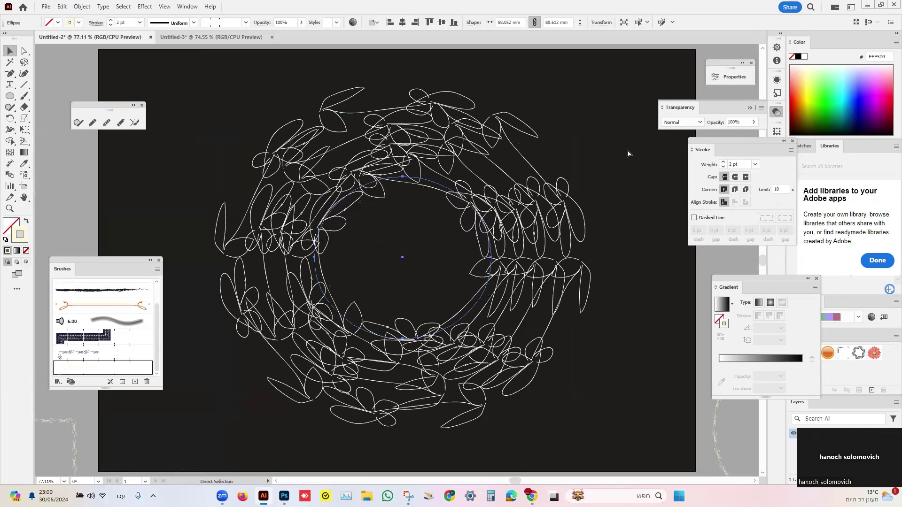
key("ctrl+z")
key("ctrl+z")
key("ctrl+z")
key("ctrl+z")
- Create a copy of the outer flower ellipse scaled uniformly to 88%
right_click(510, 133)
mouse_move(545, 387)
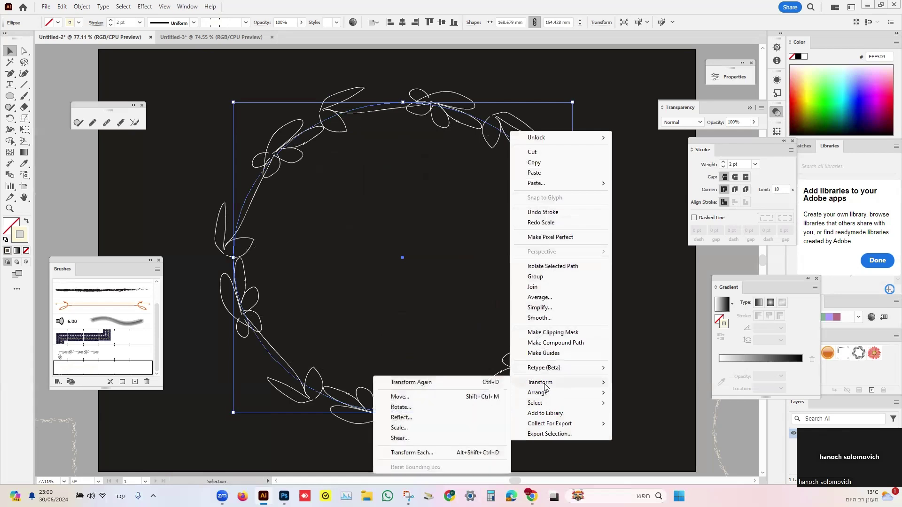
left_click(400, 428)
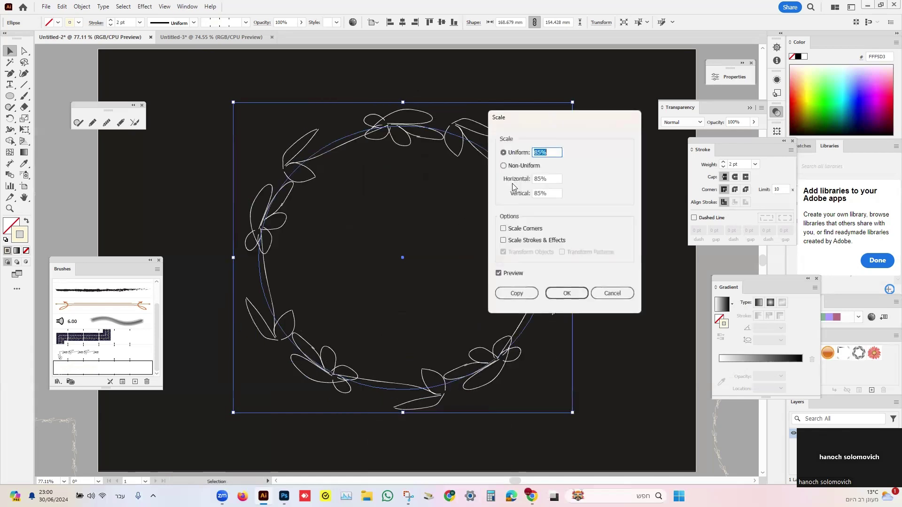
type("88")
left_click(517, 294)
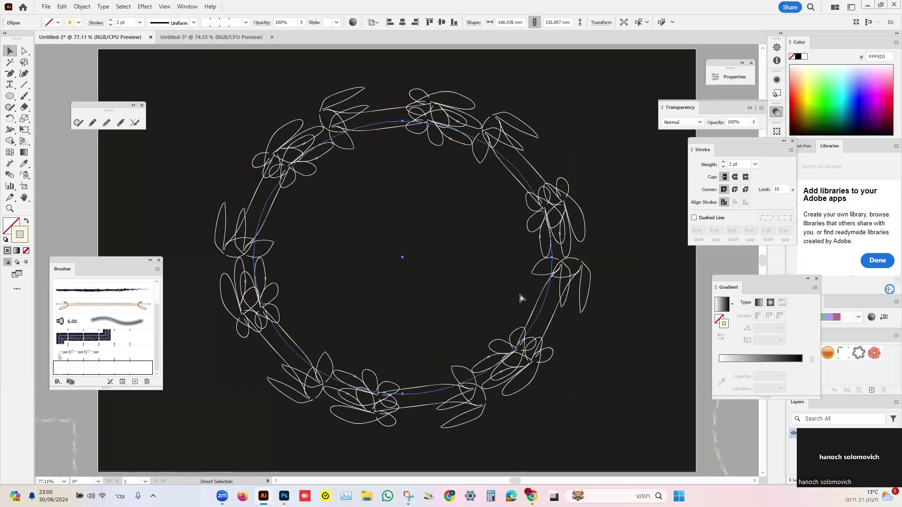
- Repeat the 88% scaled copy with Transform Again until the concentric flower rings fill the circle towards its centre
key("ctrl+d")
key("ctrl+d")
key("ctrl+d")
key("ctrl+d")
key("ctrl+d")
key("ctrl+d")
key("ctrl+d")
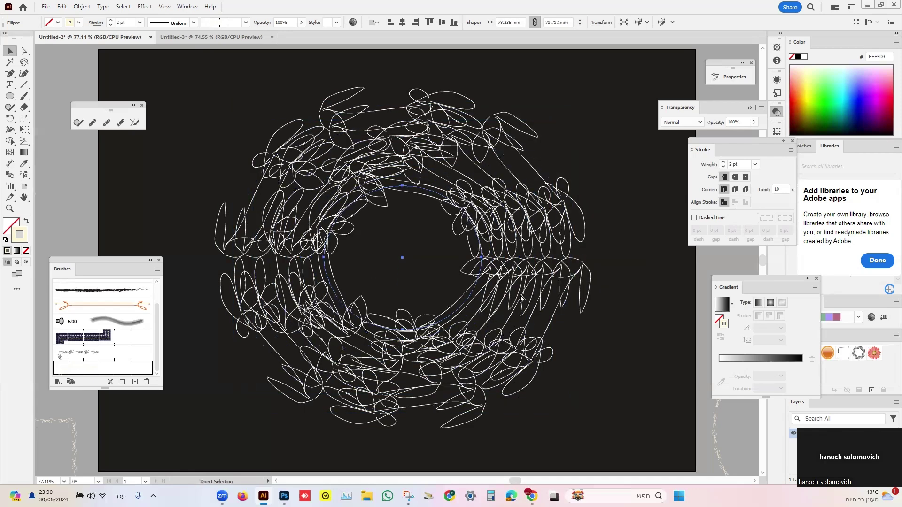
key("ctrl+d")
key("ctrl+d")
key("ctrl+d")
key("ctrl+d")
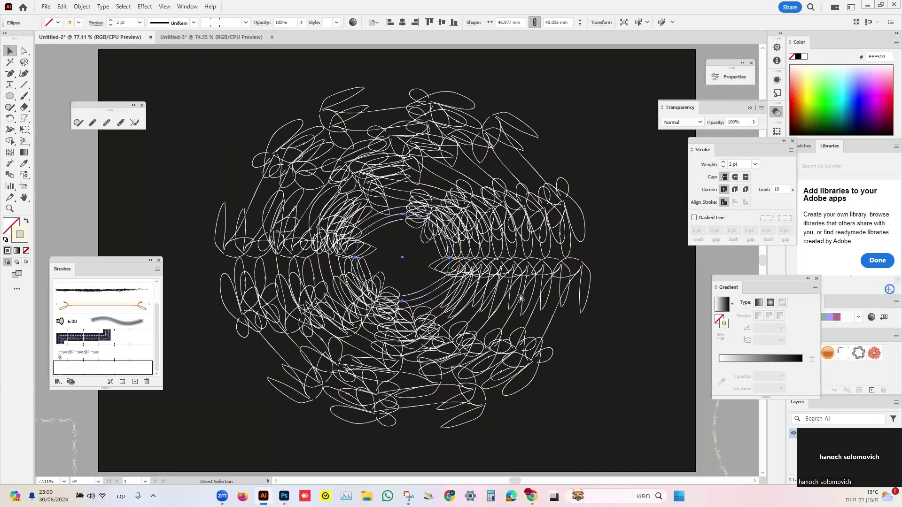
key("ctrl+d")
key("ctrl+d")
key("ctrl+d")
key("ctrl+d")
key("ctrl+d")
key("ctrl+d")
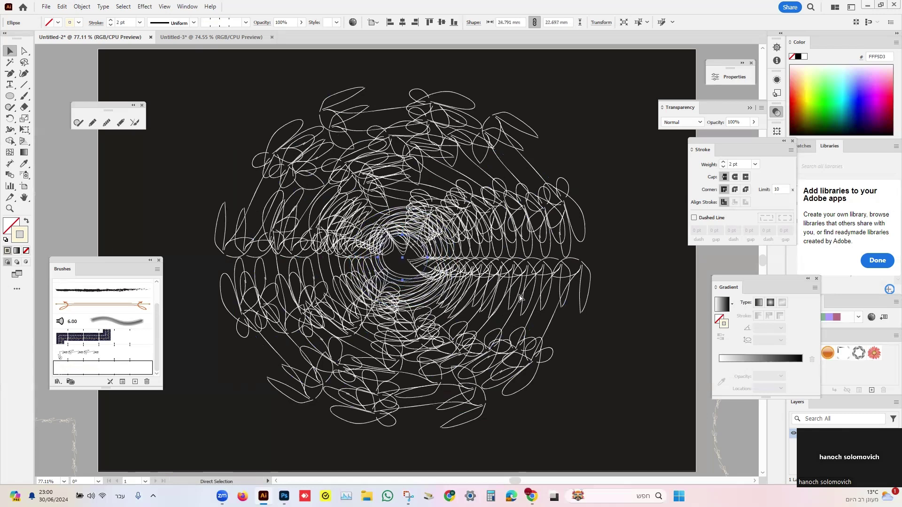
- Select all the concentric flower rings, switch to the Photoshop face document and hide Group 1 there
left_click_drag(197, 85, 621, 428)
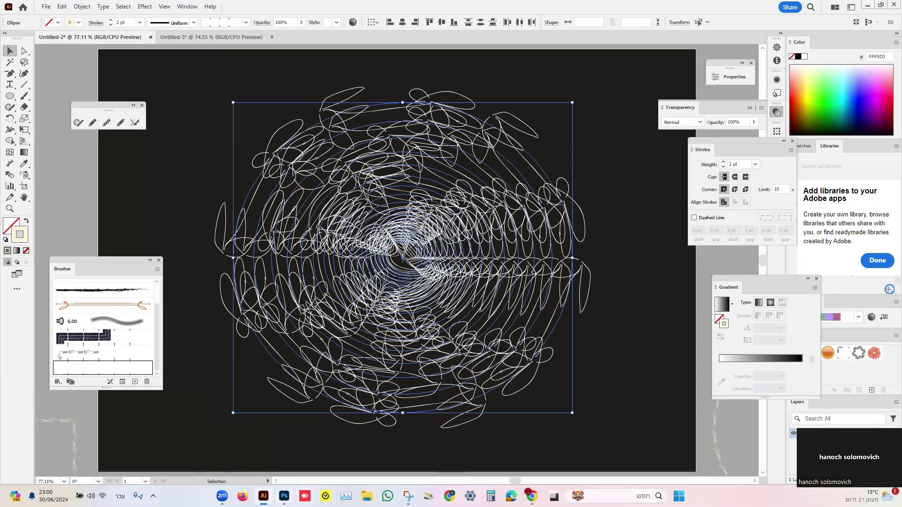
left_click(284, 496)
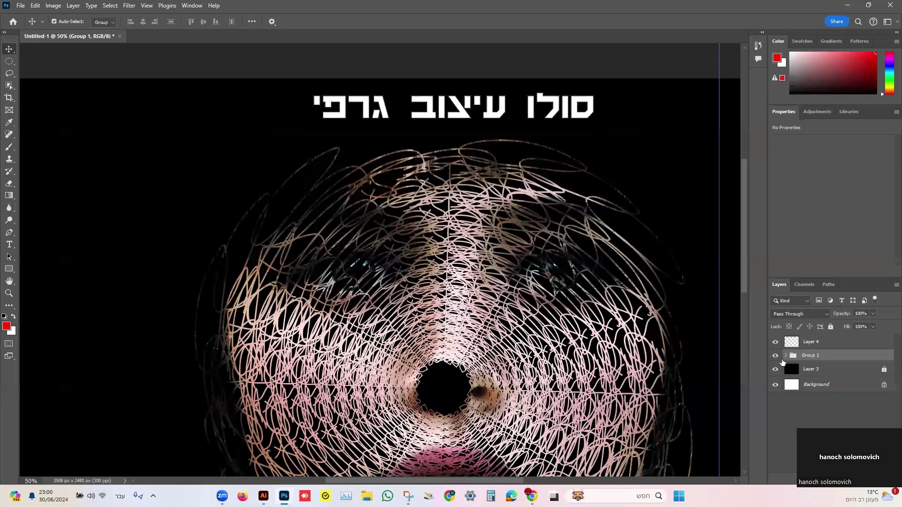
key("ctrl+0")
left_click(775, 356)
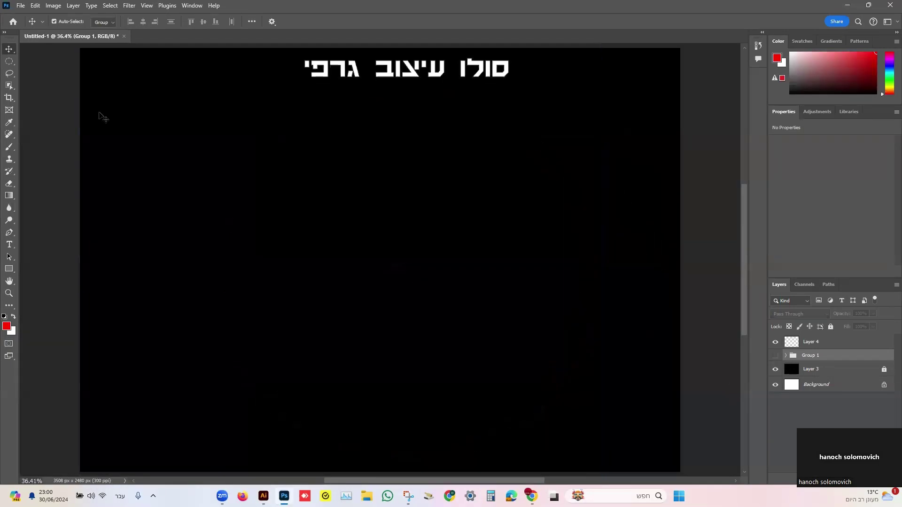
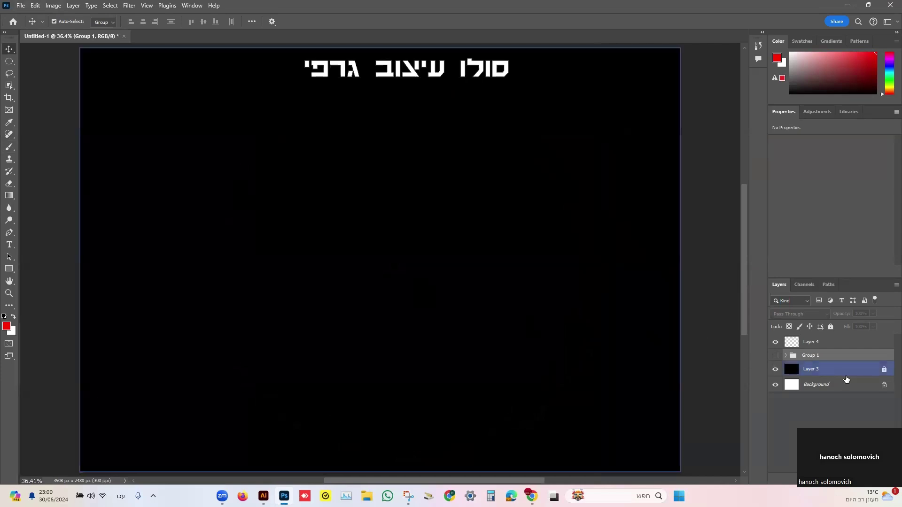
- Make Layer 3 active in Photoshop, then switch to Illustrator and copy the selected concentric flower rings
left_click(831, 374)
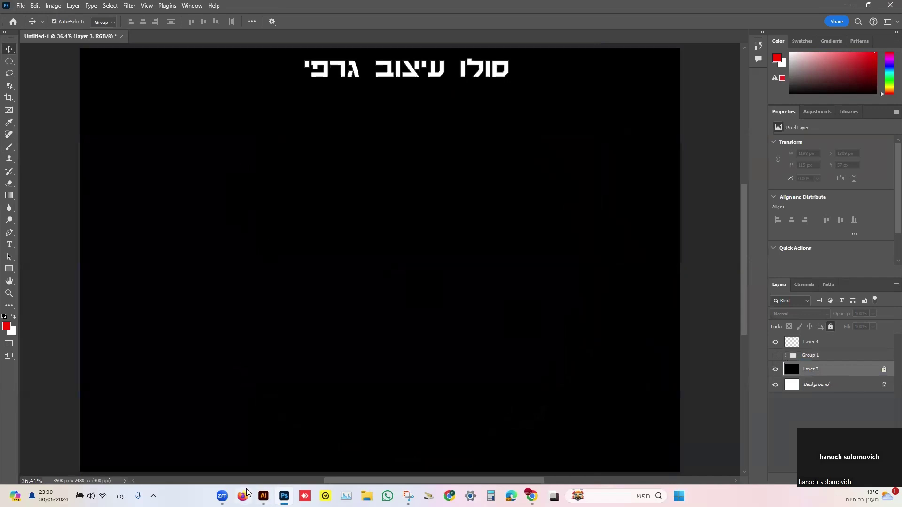
left_click(263, 496)
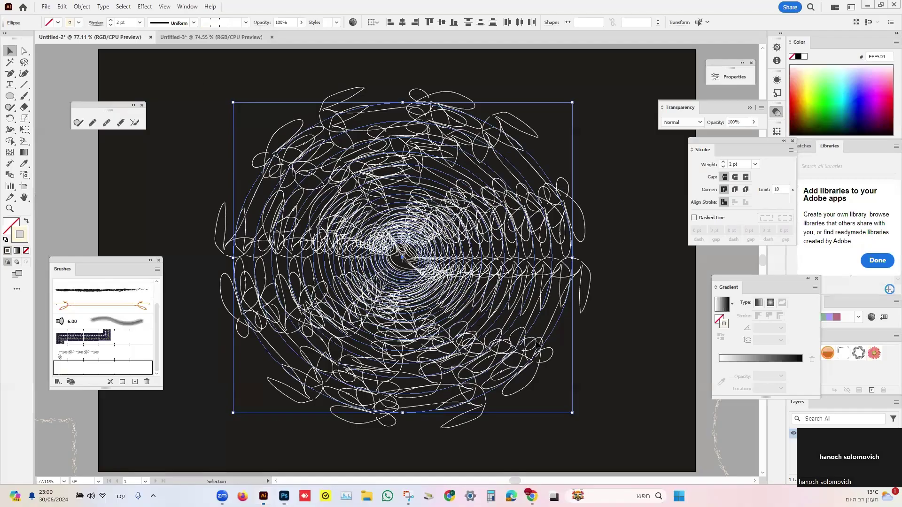
left_click(62, 7)
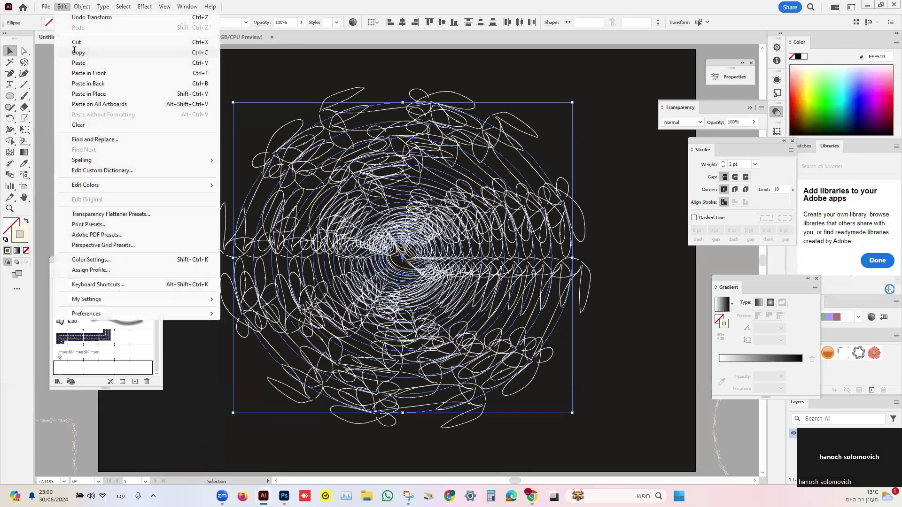
left_click(181, 52)
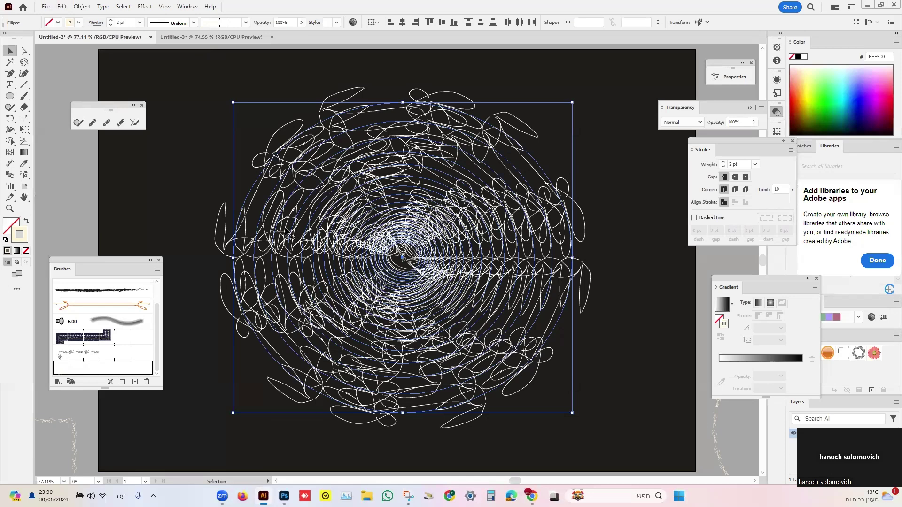
- Switch to Photoshop and paste the flower rings as Pixels above Layer 3, committing the placement at the default size
left_click(284, 496)
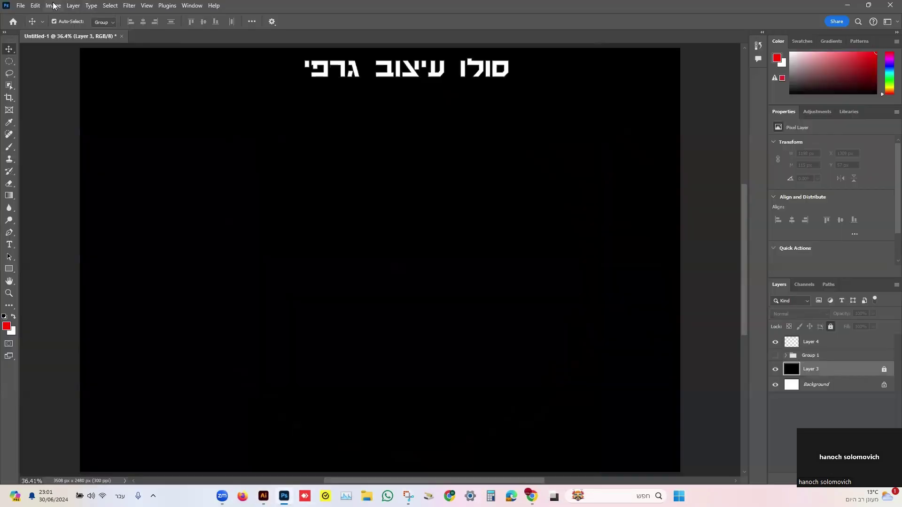
left_click(35, 6)
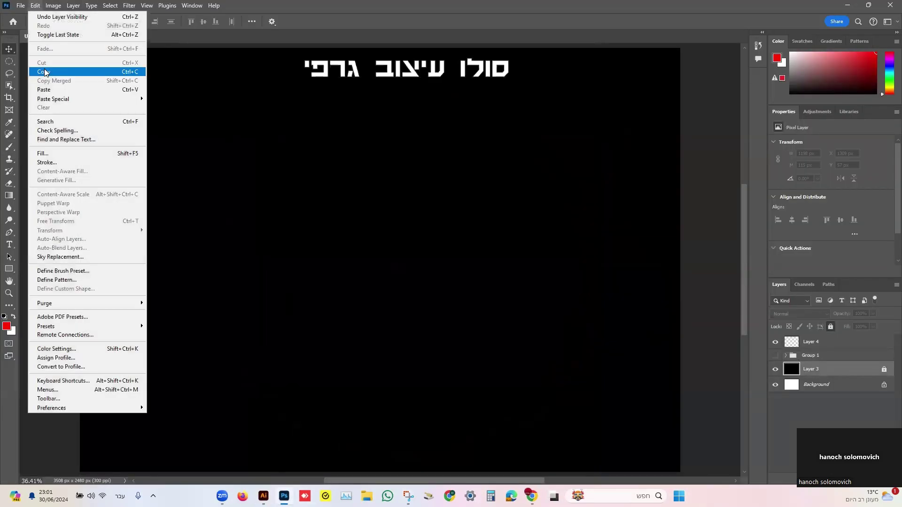
left_click(89, 94)
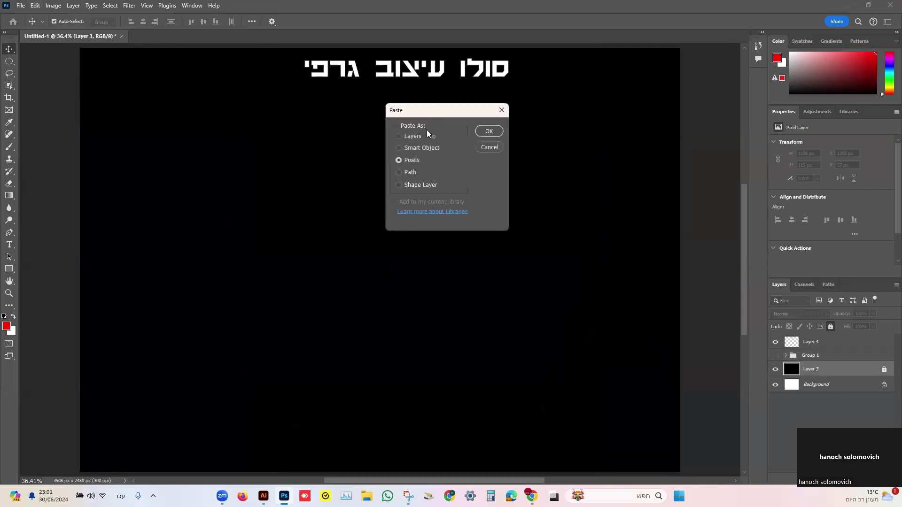
left_click_drag(431, 111, 316, 121)
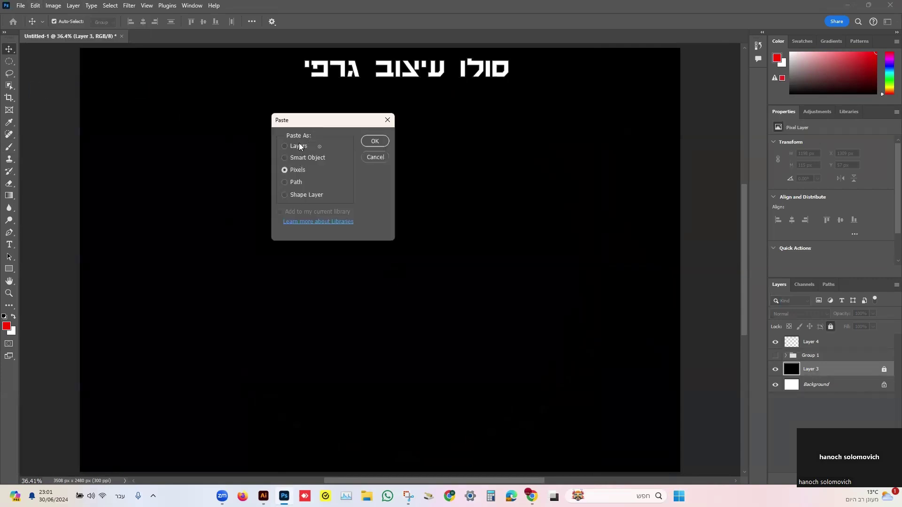
left_click(374, 142)
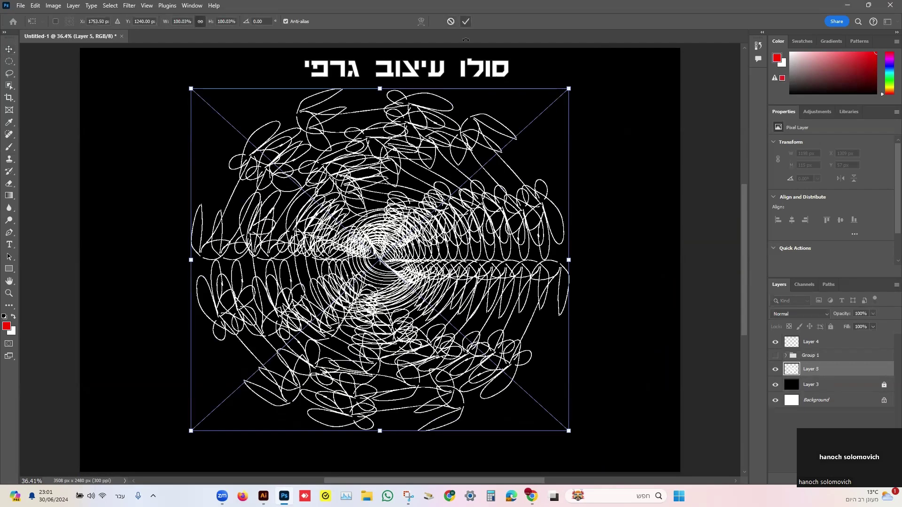
key("Return")
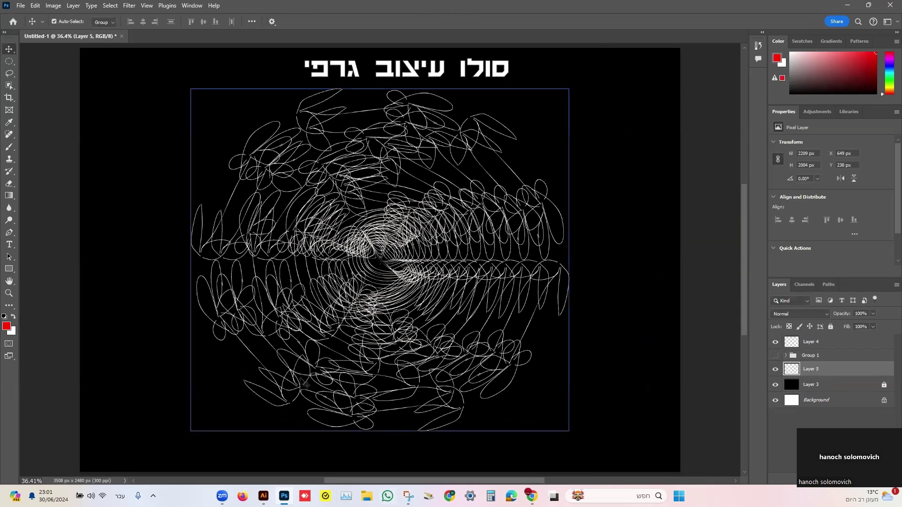
- Switch to Illustrator's Untitled-3 document and copy the portrait photo of the face
mouse_move(263, 491)
left_click(256, 455)
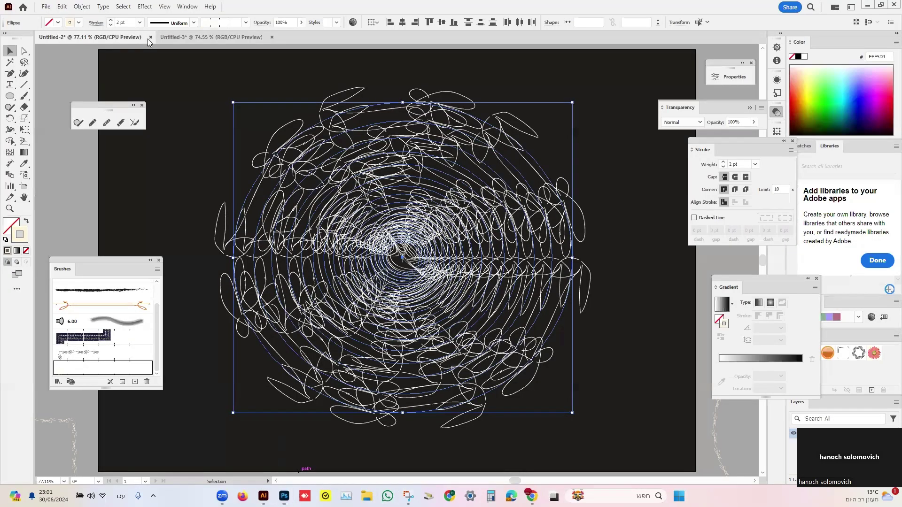
left_click(191, 38)
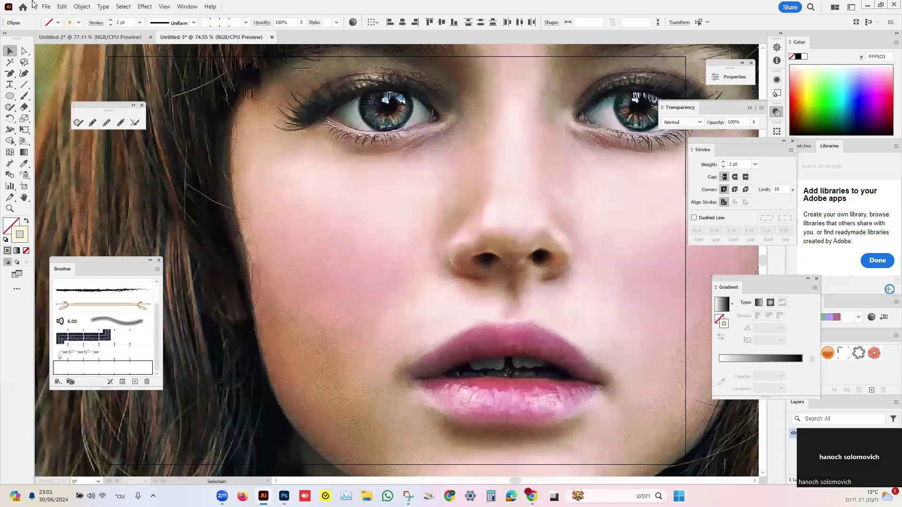
left_click(306, 175)
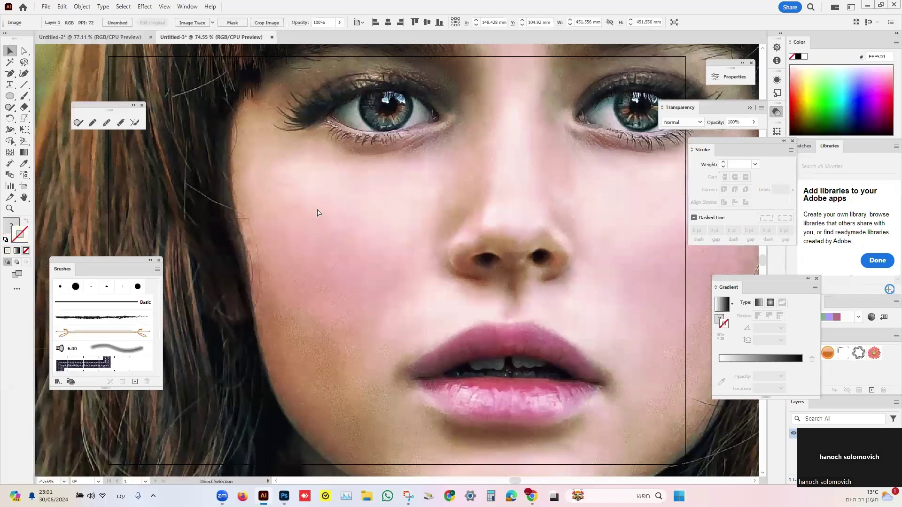
left_click(61, 6)
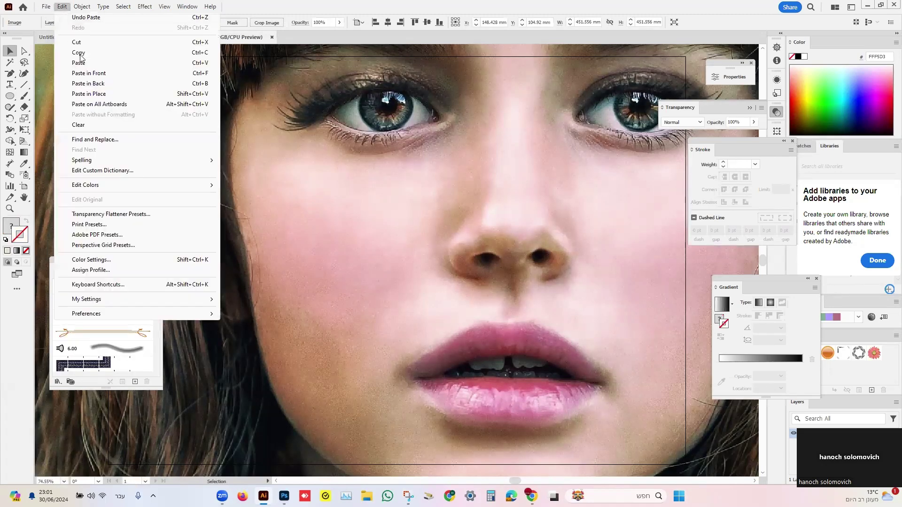
left_click(81, 53)
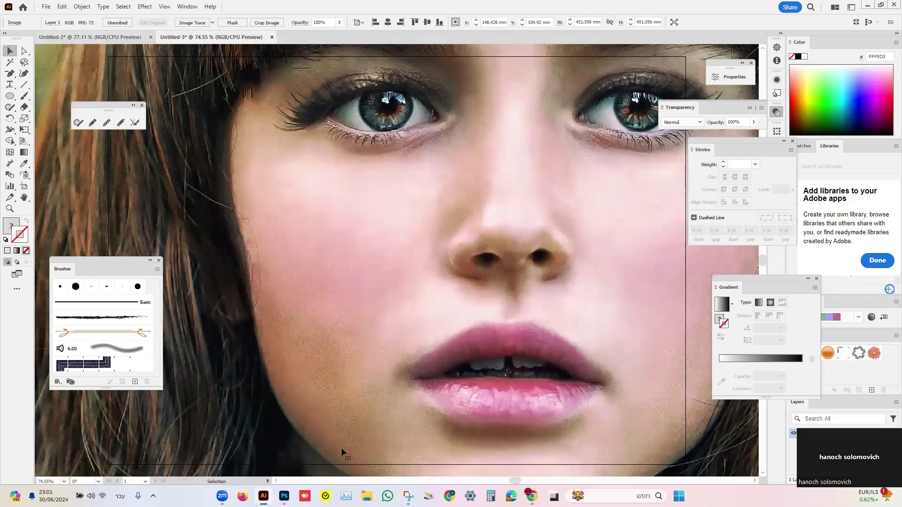
- Switch to Photoshop and paste the portrait photo as Pixels above the flower ring layer, committing the placement
left_click(284, 496)
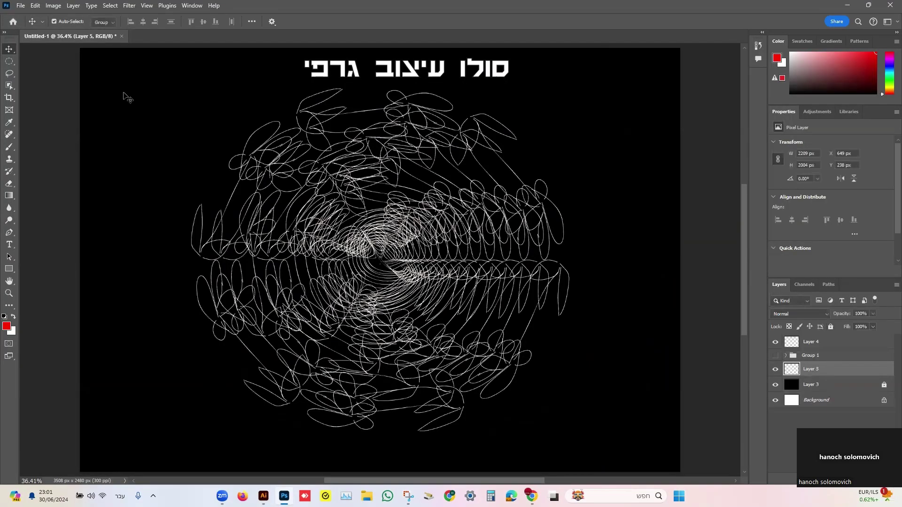
left_click(36, 6)
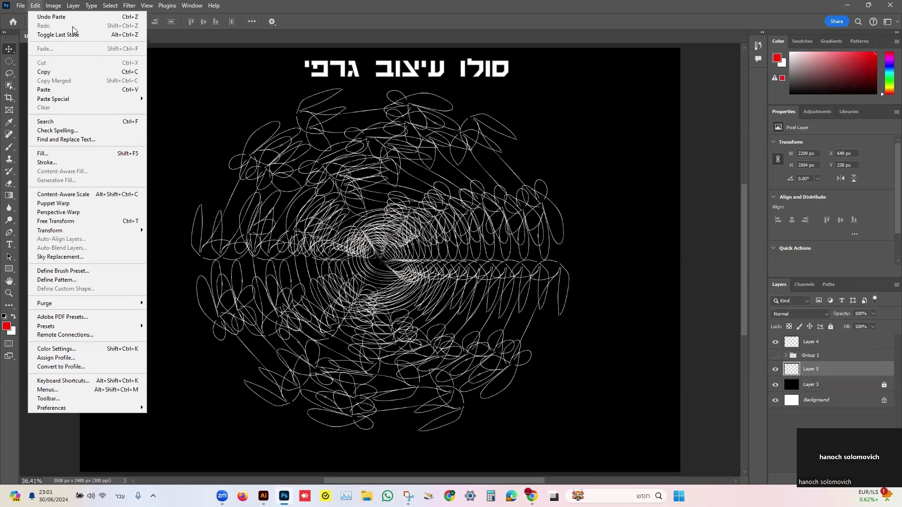
left_click(65, 91)
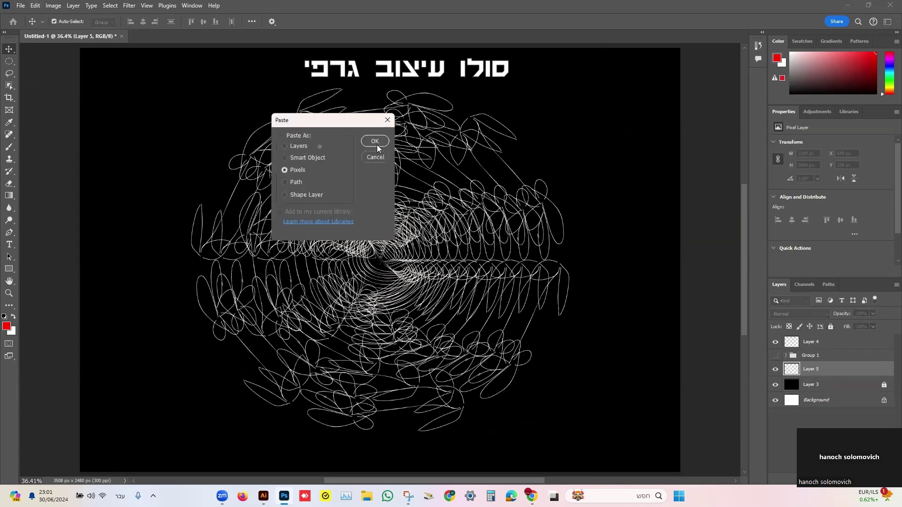
left_click(376, 142)
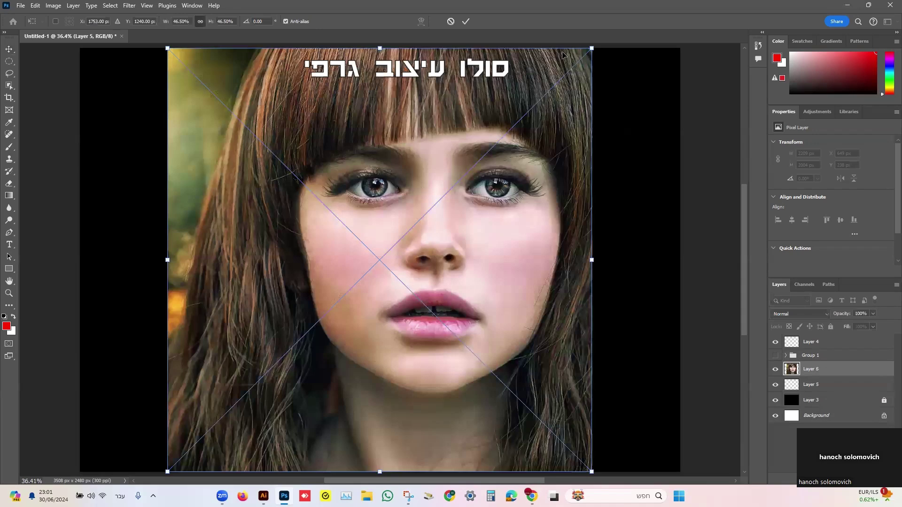
left_click(466, 22)
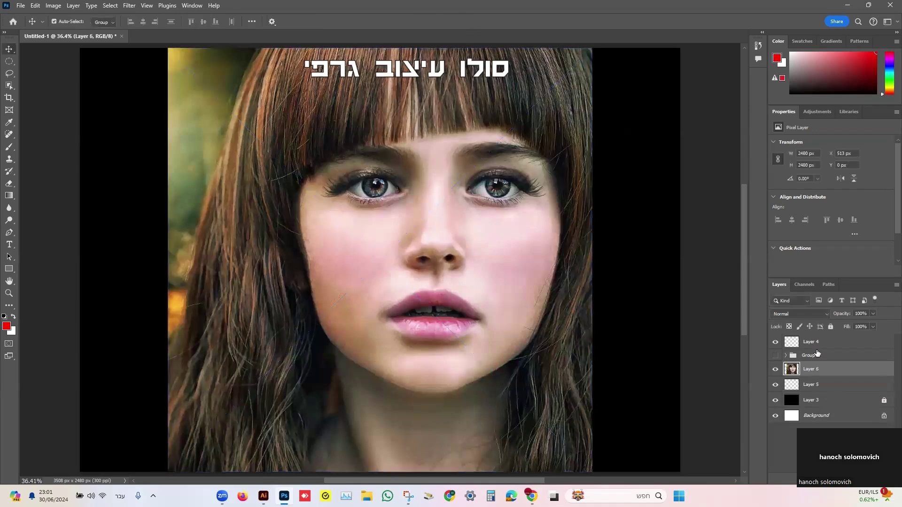
- Toggle the visibility of Layer 6 and Layer 4 off and on to check what each layer contains
left_click(801, 369)
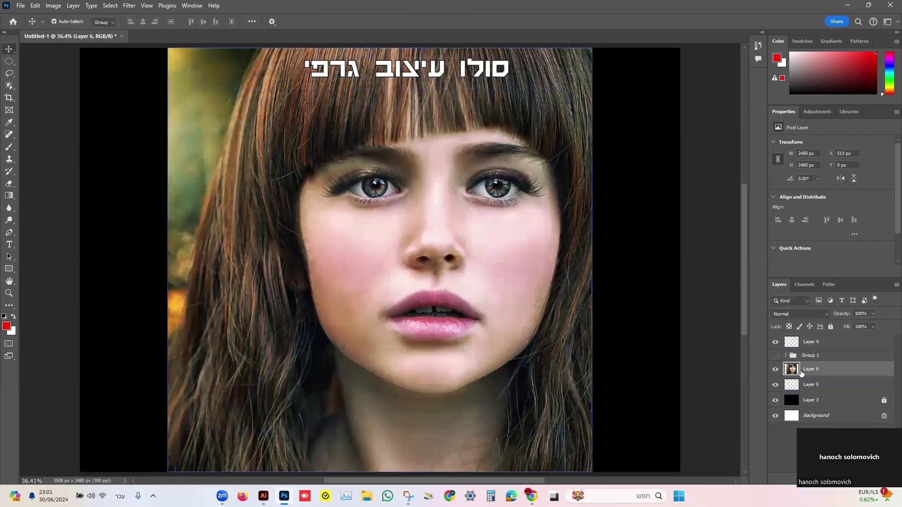
left_click(776, 342)
left_click(776, 345)
left_click(775, 370)
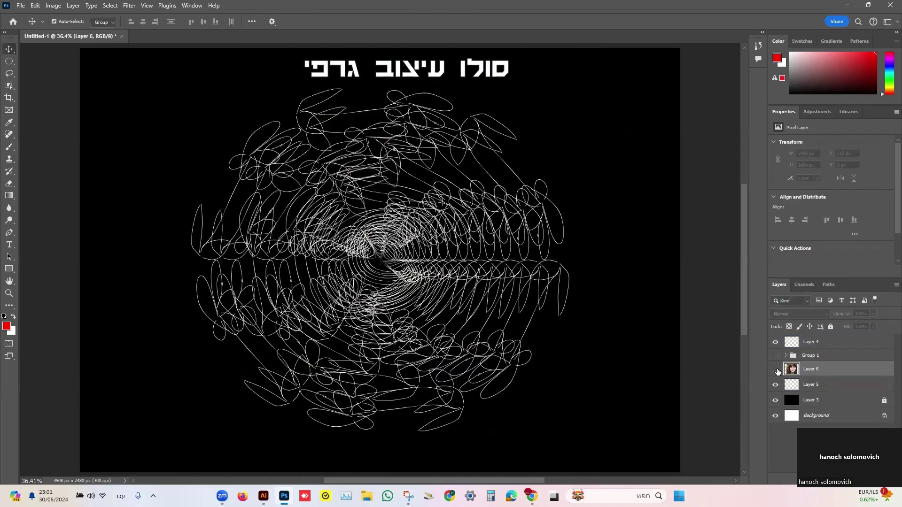
left_click(776, 370)
left_click(776, 370)
left_click(776, 370)
left_click(776, 343)
left_click(777, 343)
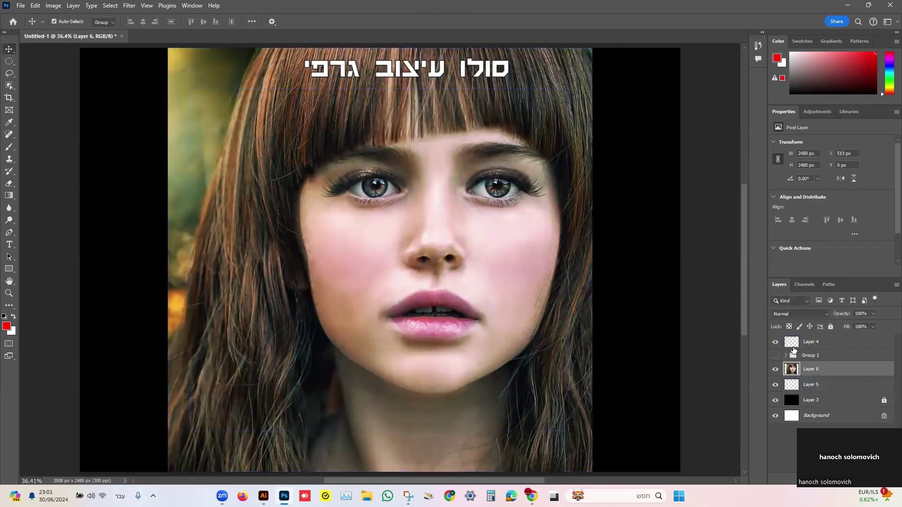
left_click(776, 343)
left_click(776, 343)
- Lock portrait Layer 6 completely and move flower ring Layer 5 above it in the layer stack
left_click(830, 327)
left_click(803, 385)
left_click_drag(806, 386, 806, 368)
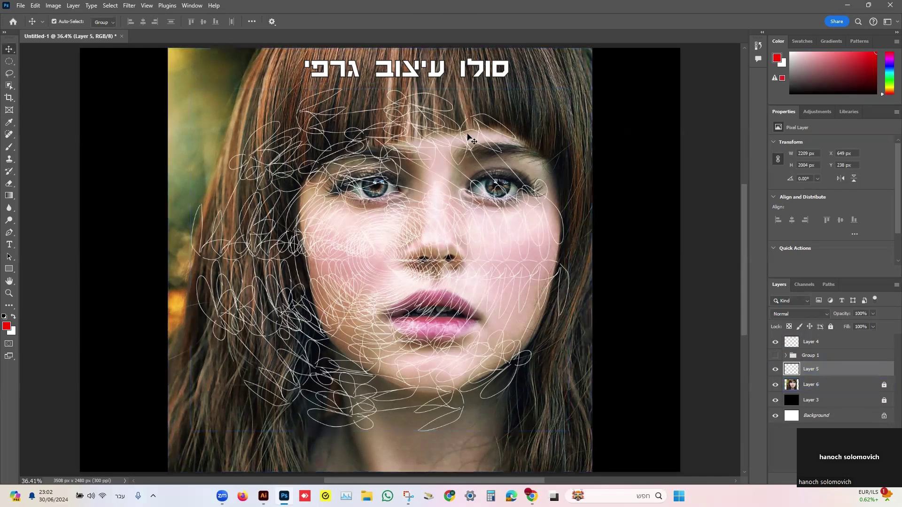
- Move portrait Layer 6 directly above Layer 5, clip it to the flower rings with a clipping mask and inspect the masked lines
left_click_drag(811, 384, 814, 368)
right_click(817, 368)
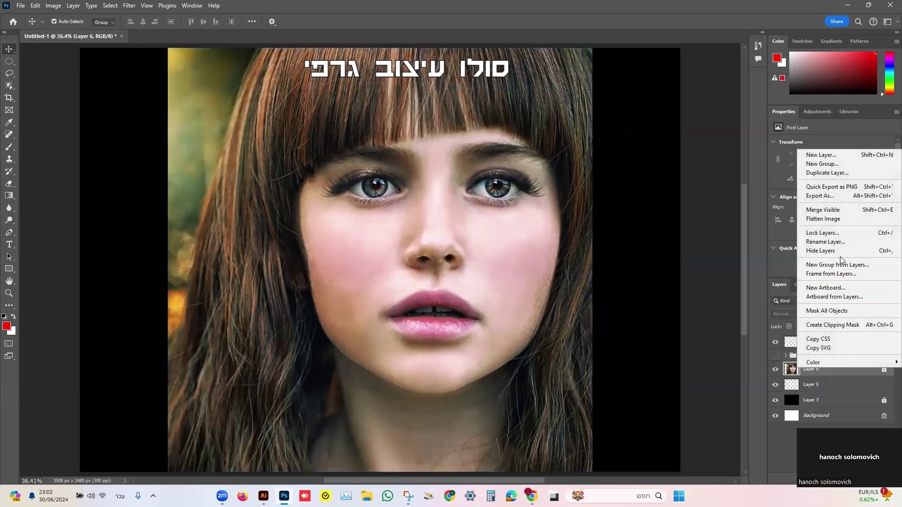
left_click(869, 328)
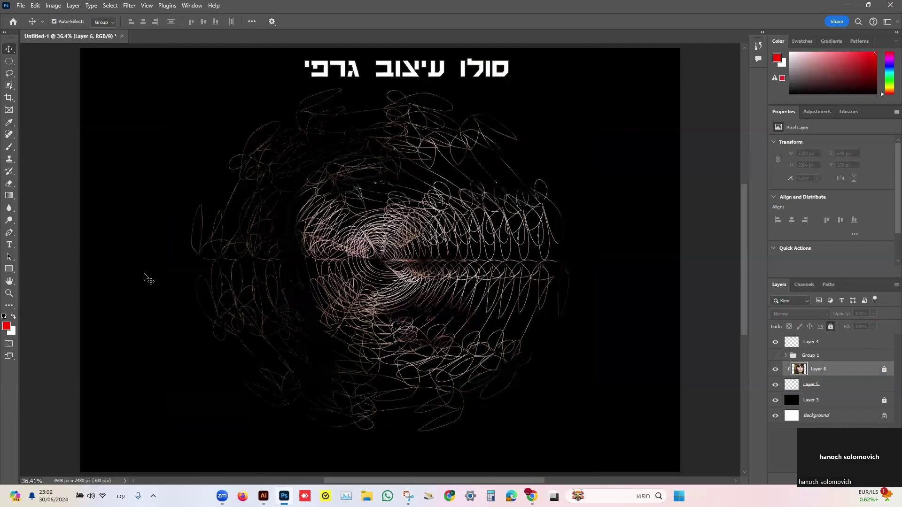
key("ctrl")
key("ctrl+plus")
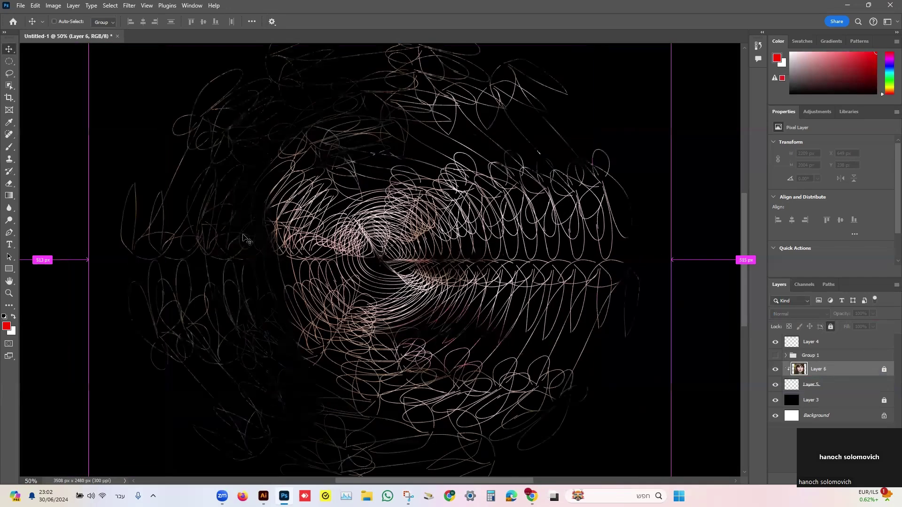
key("ctrl+plus")
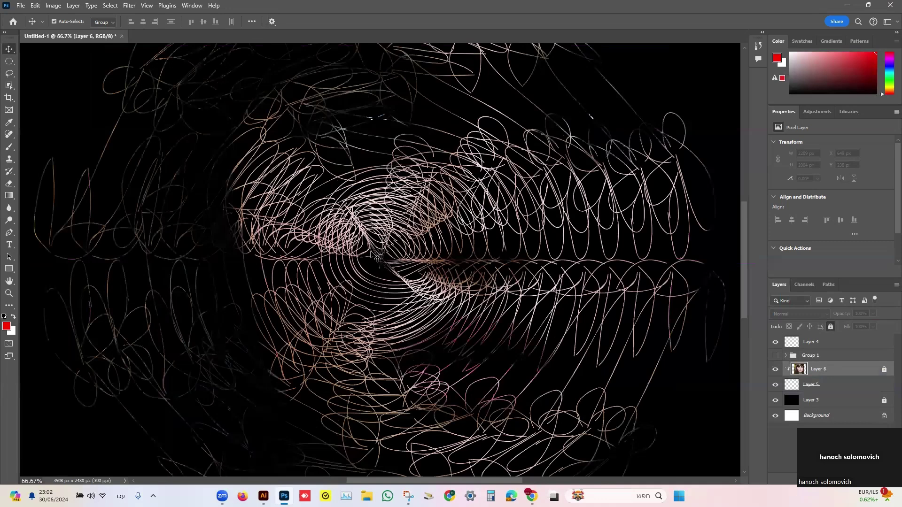
key("ctrl+0")
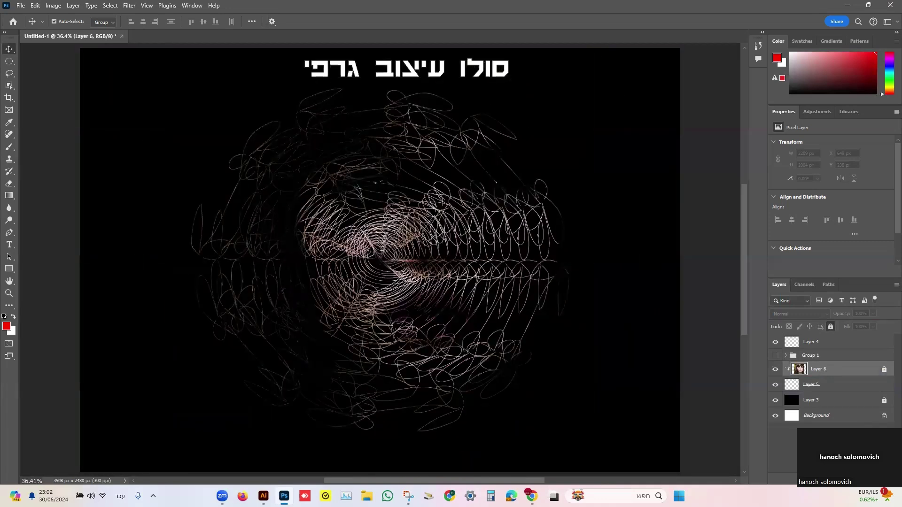
- Switch to Illustrator's Untitled-2 document and undo the concentric ring copies back to the single outer flower ellipse
left_click(263, 496)
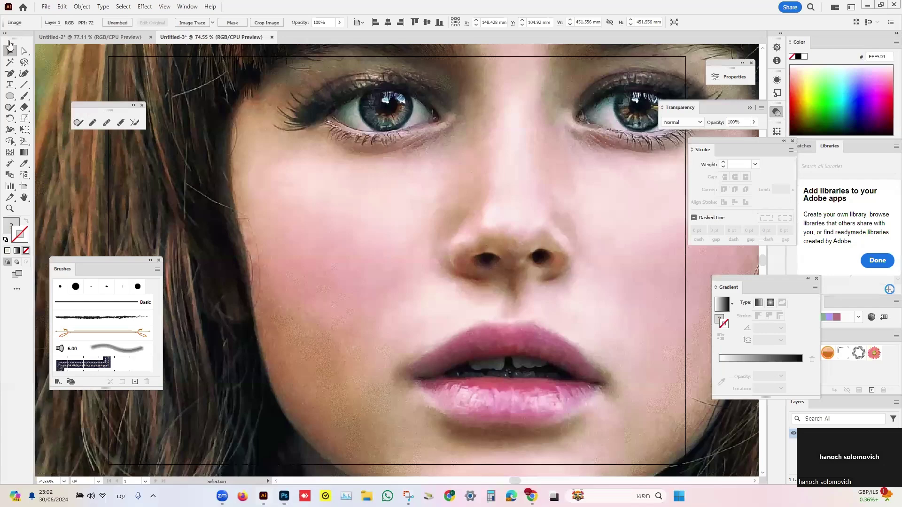
left_click(92, 37)
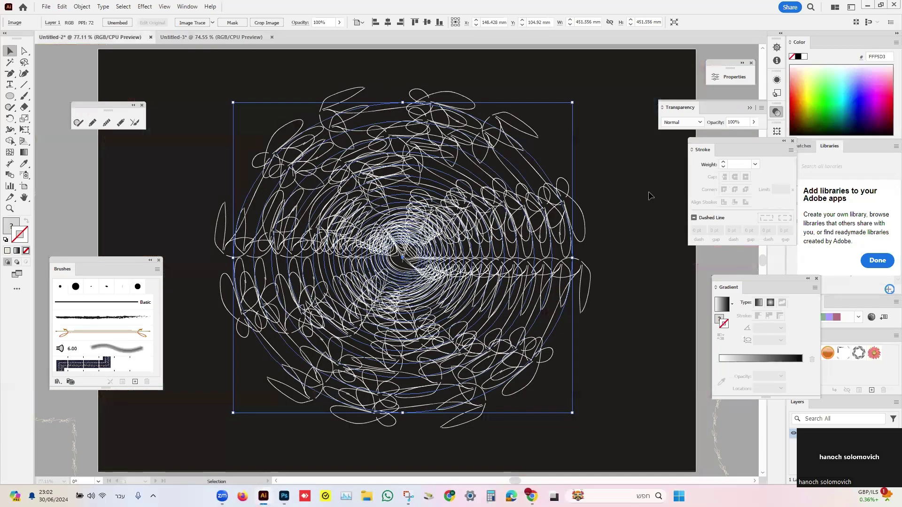
left_click(650, 192)
key("ctrl+z")
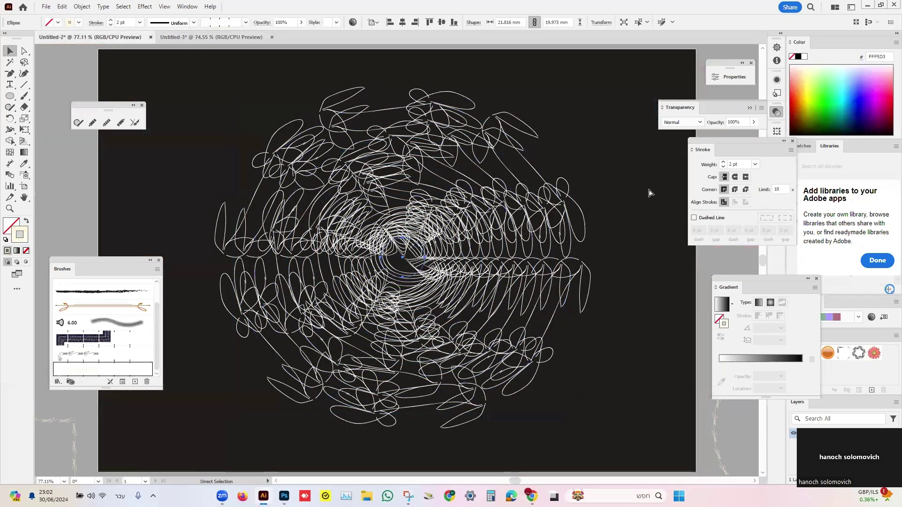
key("ctrl+z")
key("ctrl+z")
key("ctrl+z")
key("ctrl+z")
key("ctrl+z")
key("ctrl+z")
key("ctrl+z")
key("ctrl+z")
key("ctrl+z")
key("ctrl+z")
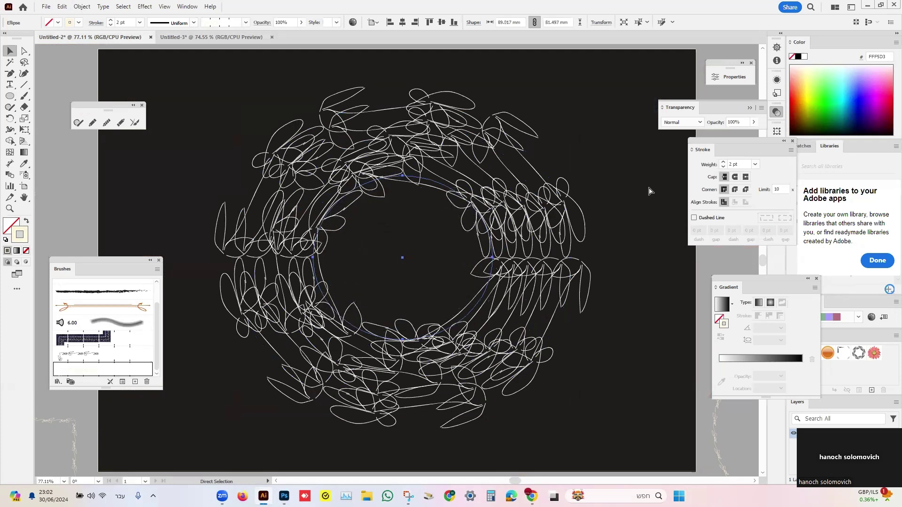
key("ctrl+z")
key("ctrl+z")
key("ctrl+z")
key("ctrl+z")
key("ctrl+z")
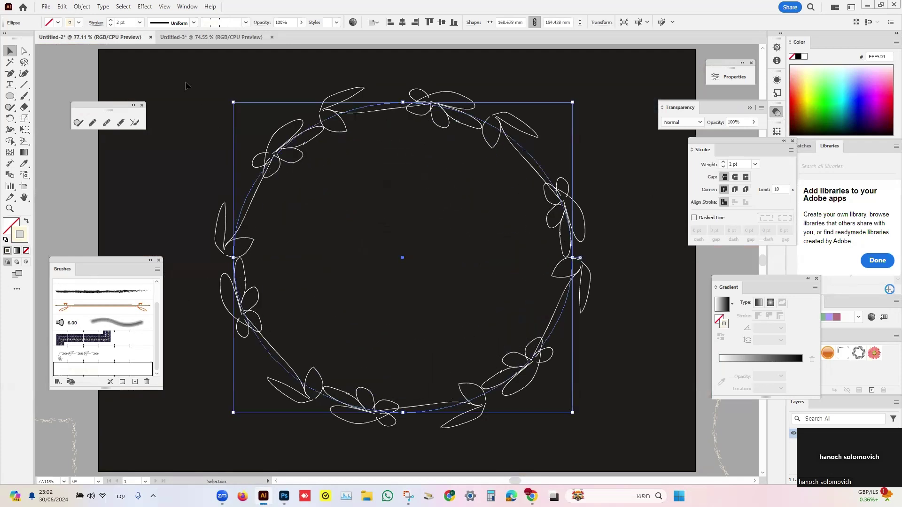
scroll(96, 352, "down", 1)
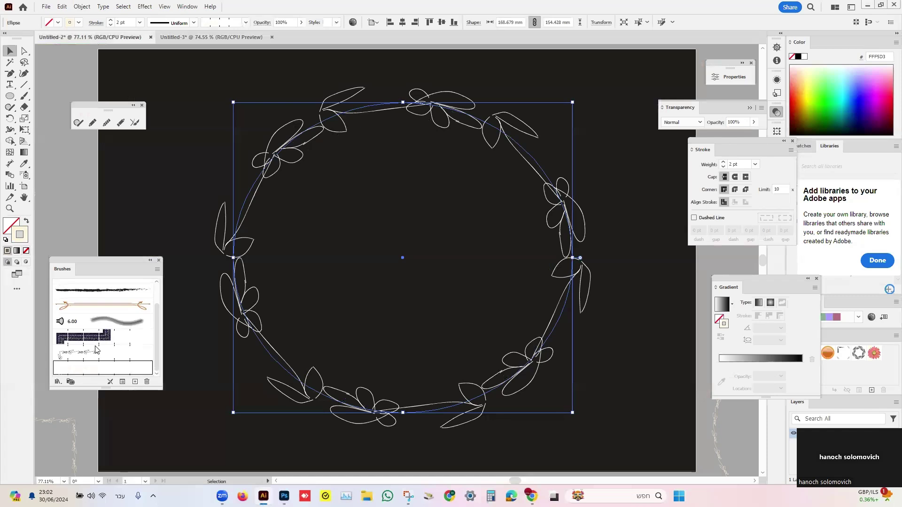
- Set Pattern Brush 2's fixed scale to 70% and apply the change to the flower ellipse
left_click_drag(191, 132, 276, 222)
double_click(78, 367)
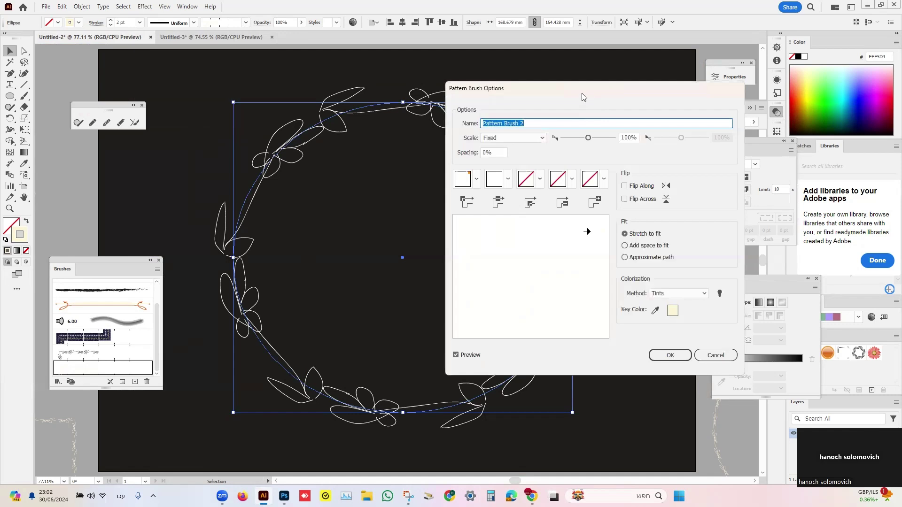
left_click_drag(583, 97, 617, 96)
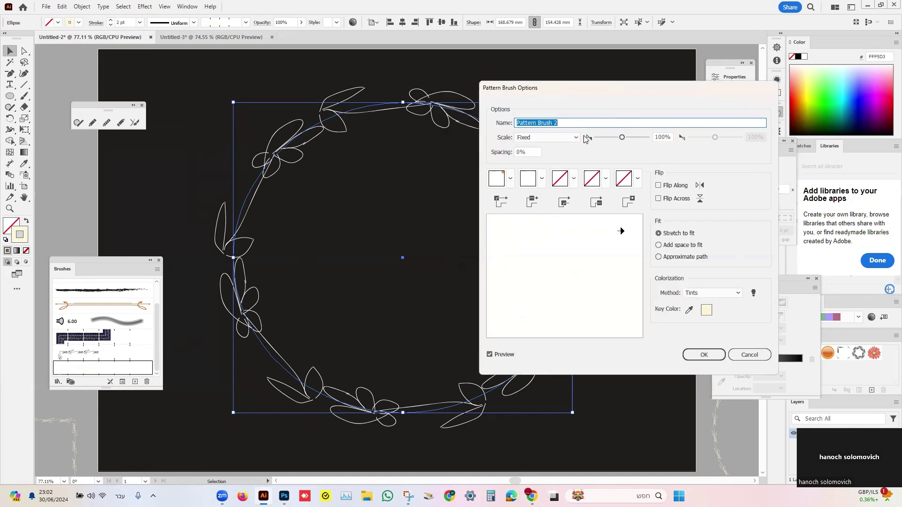
mouse_move(621, 138)
left_mouse_down()
mouse_move(633, 137)
mouse_move(614, 139)
left_mouse_up()
left_click(703, 357)
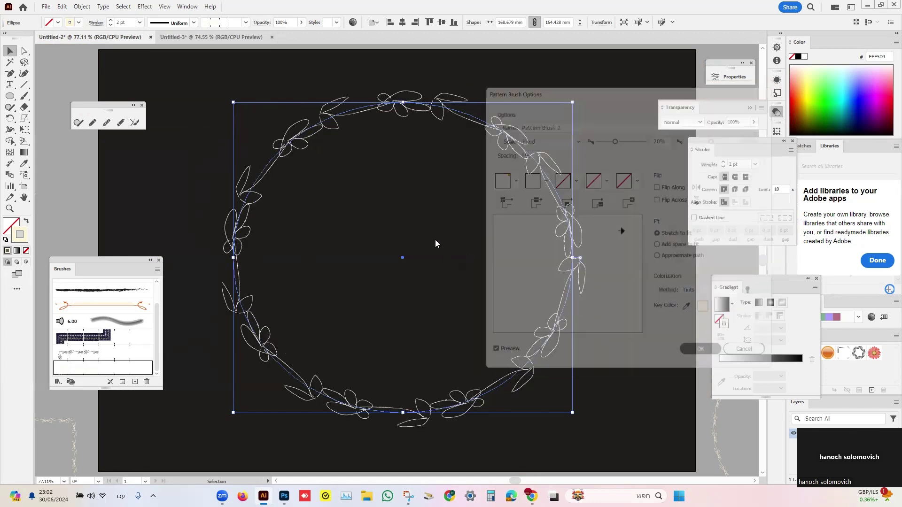
left_click(438, 258)
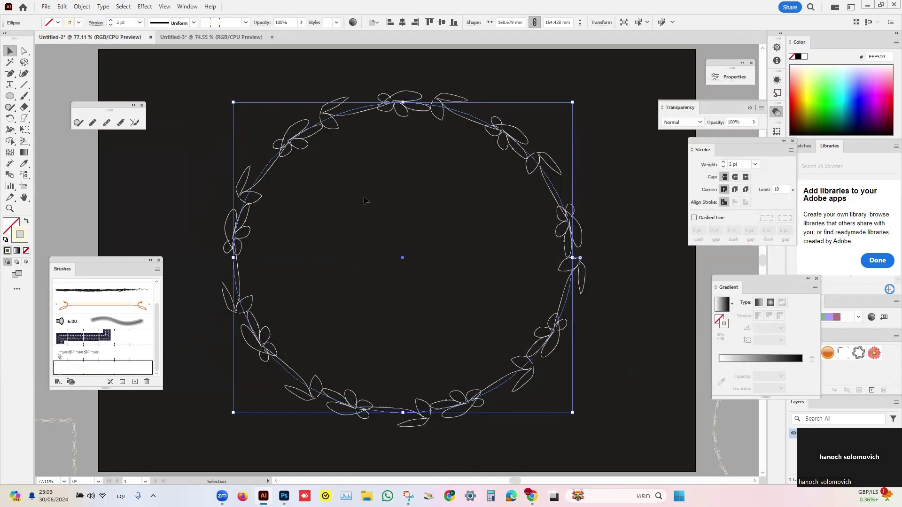
- Create a copy of the flower ellipse scaled uniformly to 95% about its centre
right_click(365, 201)
mouse_move(416, 431)
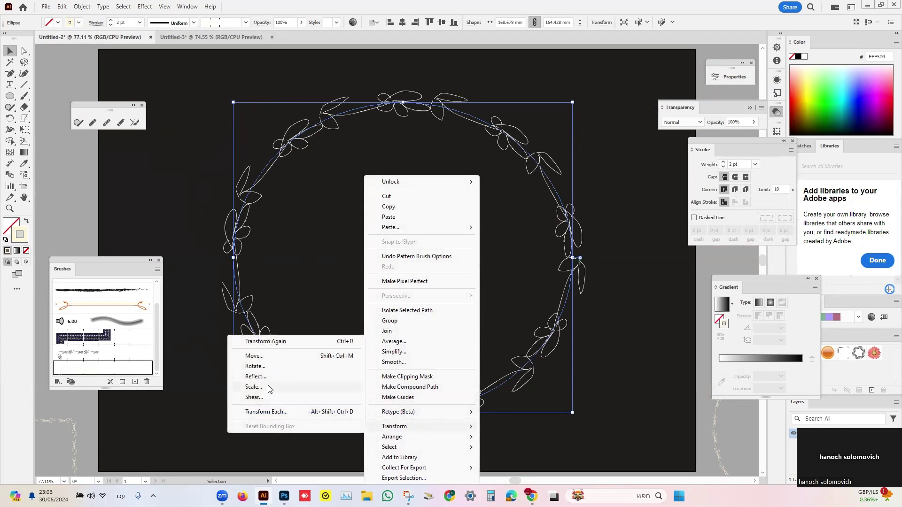
left_click(253, 387)
type("95")
left_click(514, 295)
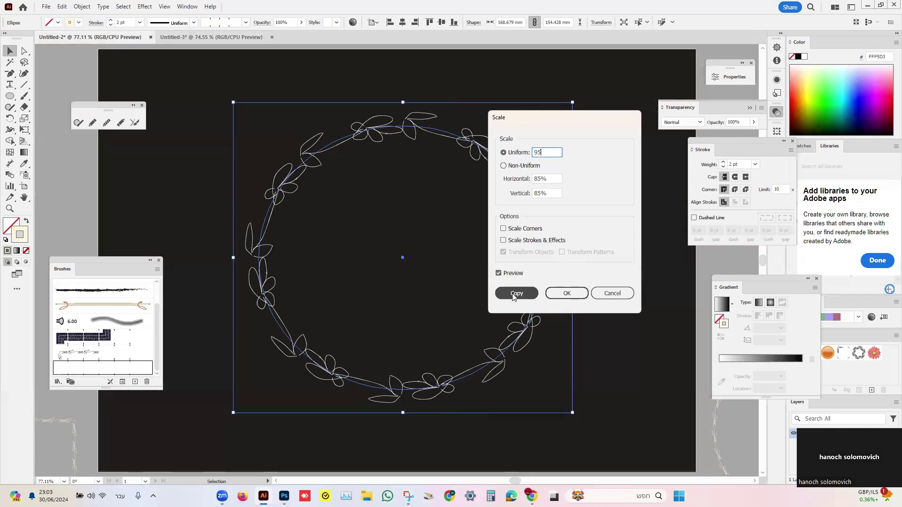
- Repeat the scaled-copy transformation until concentric flower rings fill the ellipse almost to its centre
key("ctrl+d")
key("ctrl+d")
key("ctrl+d")
key("ctrl+d")
key("ctrl+d")
key("ctrl+d")
key("ctrl+d")
key("ctrl+d")
key("ctrl+d")
key("ctrl+d")
key("ctrl+d")
key("ctrl+d")
key("ctrl+d")
key("ctrl+d")
key("ctrl+d")
key("ctrl+d")
key("ctrl+d")
key("ctrl+d")
key("ctrl+d")
key("ctrl+d")
key("ctrl+d")
key("ctrl+d")
key("ctrl+d")
key("ctrl+d")
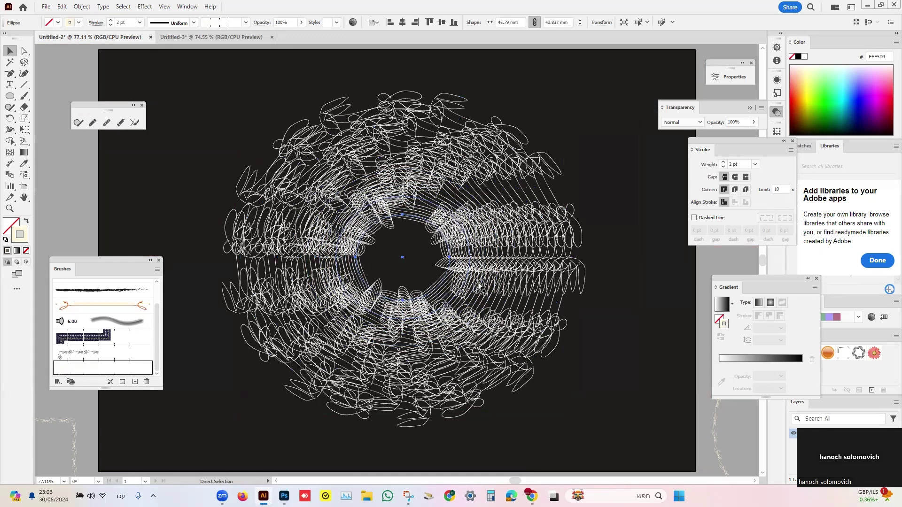
key("ctrl+d")
key("ctrl+d")
key("ctrl+d")
key("ctrl+d")
key("ctrl+d")
key("ctrl+d")
key("ctrl+d")
key("ctrl+d")
key("ctrl+d")
key("ctrl+d")
key("ctrl+d")
key("ctrl+d")
key("ctrl+d")
key("ctrl+d")
key("ctrl+d")
key("ctrl+d")
key("ctrl+d")
key("ctrl+d")
key("ctrl+d")
key("ctrl+d")
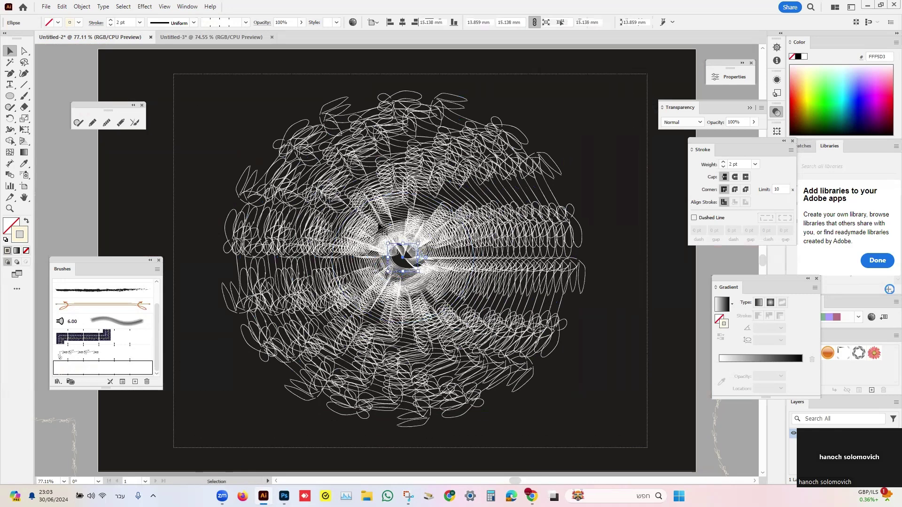
- Copy all of the concentric flower rings and switch to the Untitled-1 document in Photoshop
key("ctrl+a")
left_click(62, 6)
left_click(78, 53)
left_click(283, 496)
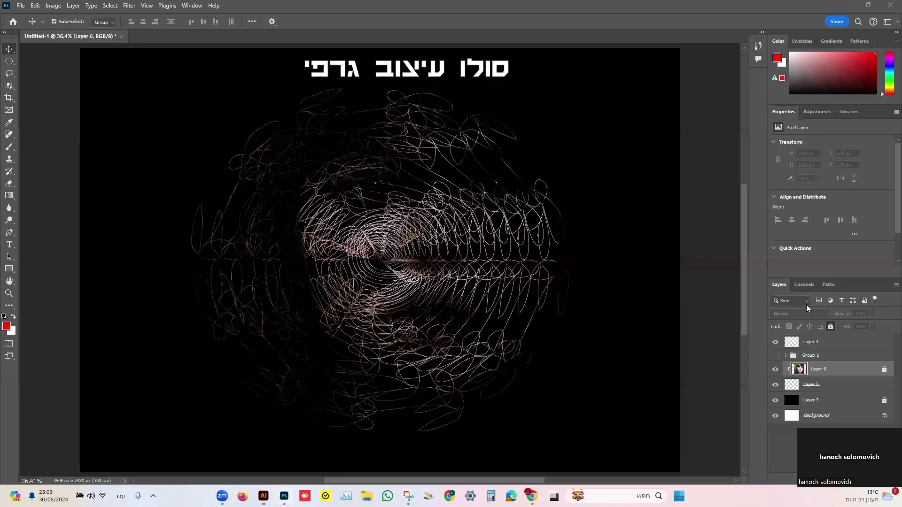
- Delete the old flower ring Layer 5 and paste the copied rings over the portrait
left_click(828, 384)
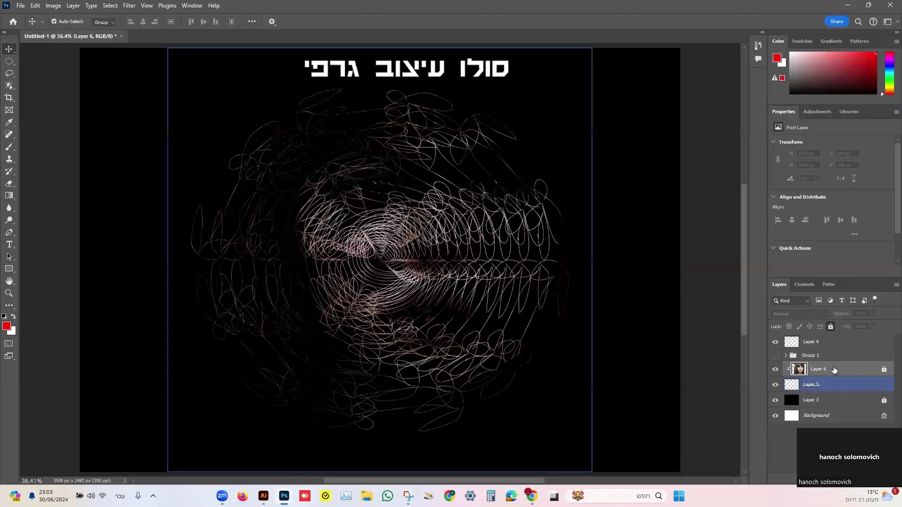
left_click_drag(813, 386, 884, 476)
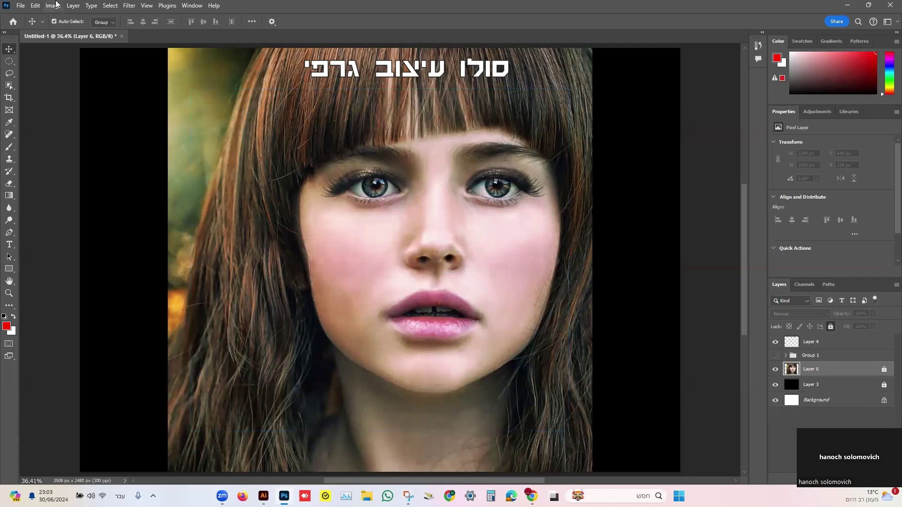
left_click(35, 5)
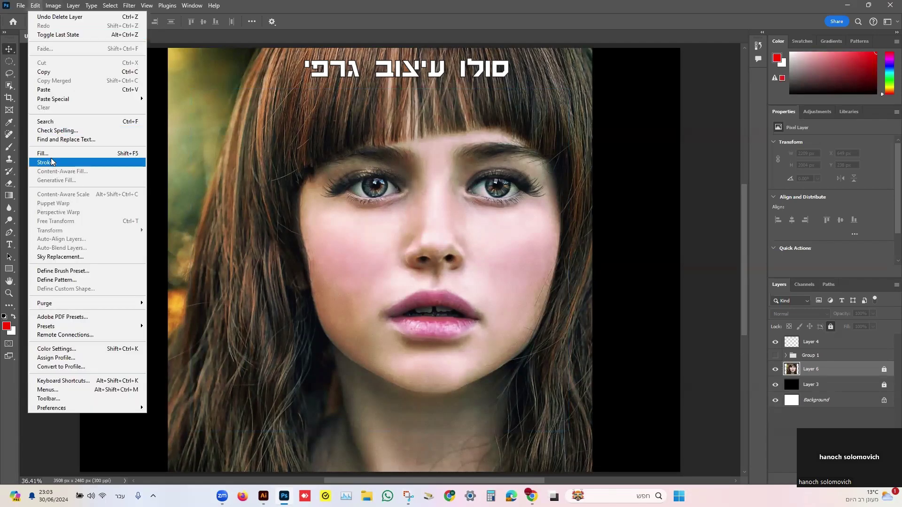
left_click(43, 90)
left_click(374, 141)
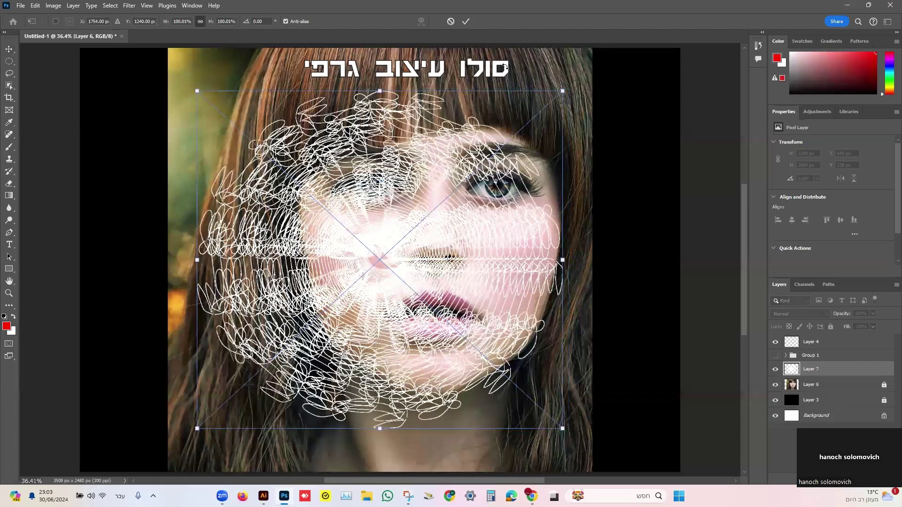
- Enlarge the pasted rings to about 2444 by 2237 px so they span the portrait's width
left_click_drag(564, 93, 588, 75)
key("alt+shift")
left_click_drag(200, 431, 168, 454)
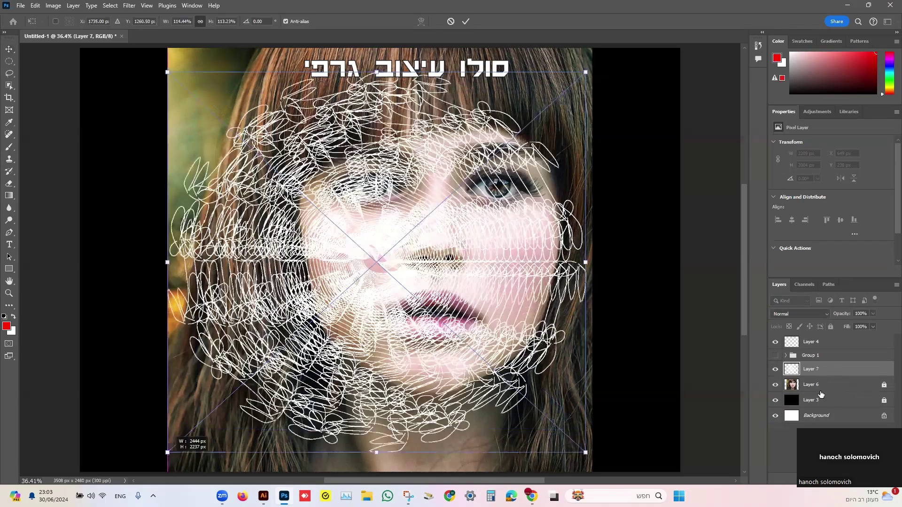
key("Return")
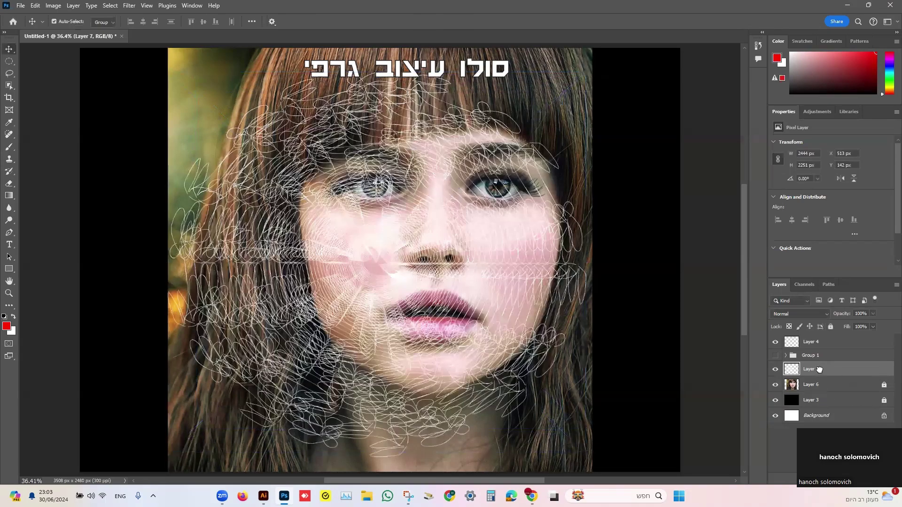
- Place portrait Layer 6 directly above ring Layer 7, clip it to the rings with a clipping mask and inspect the lines
left_click_drag(819, 400, 818, 371)
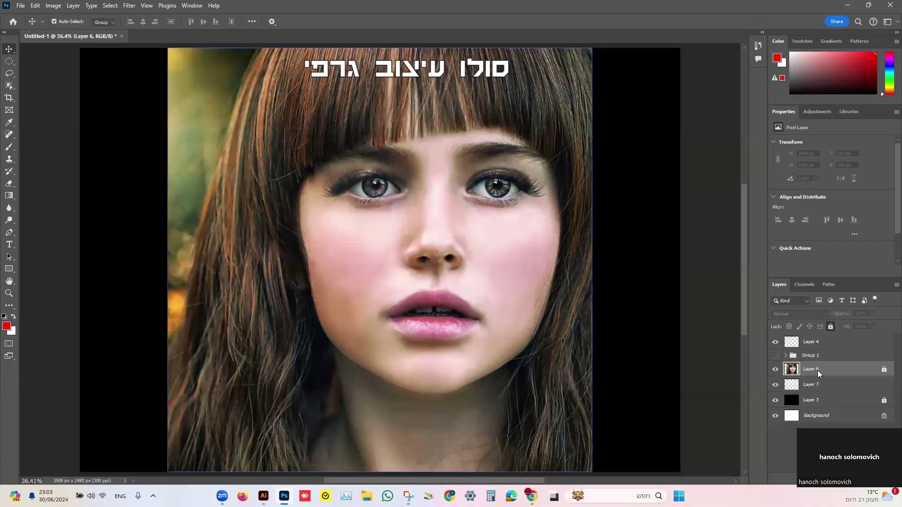
right_click(817, 371)
left_click(831, 327)
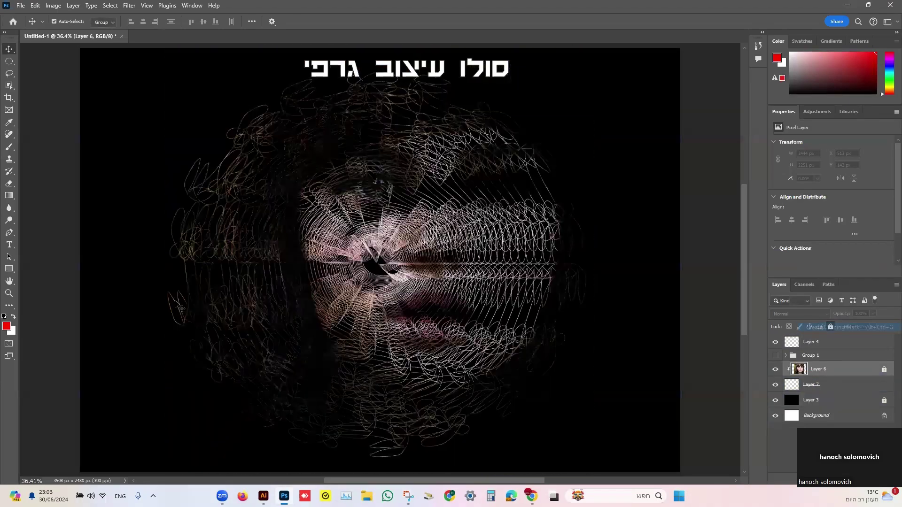
key("ctrl+plus")
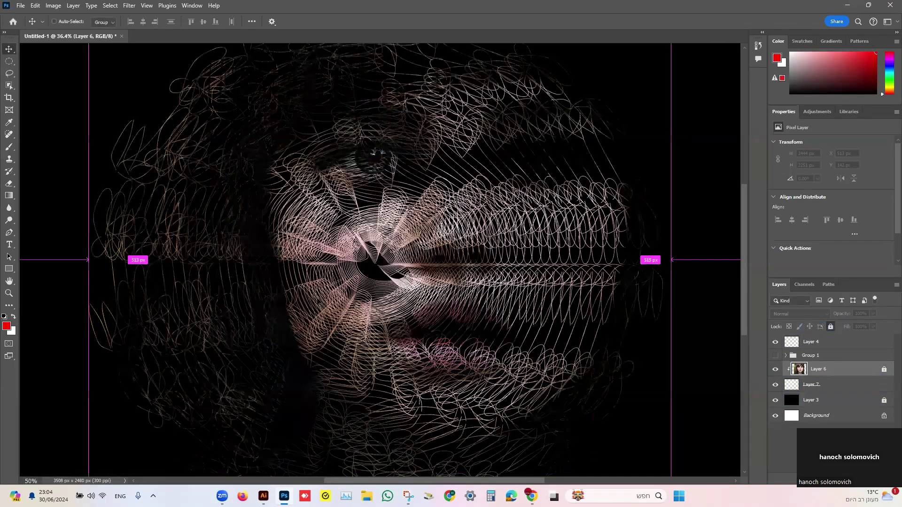
key("ctrl+plus")
left_click(501, 278)
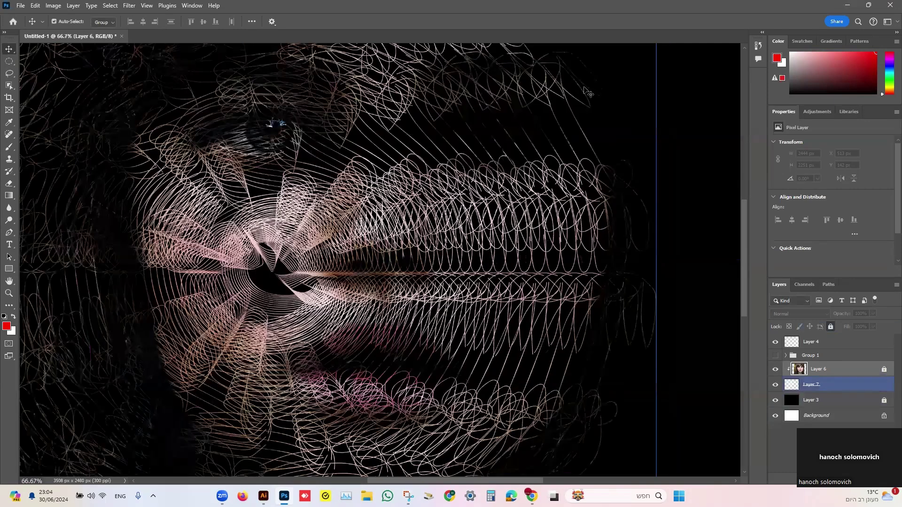
scroll(580, 101, "right", 1)
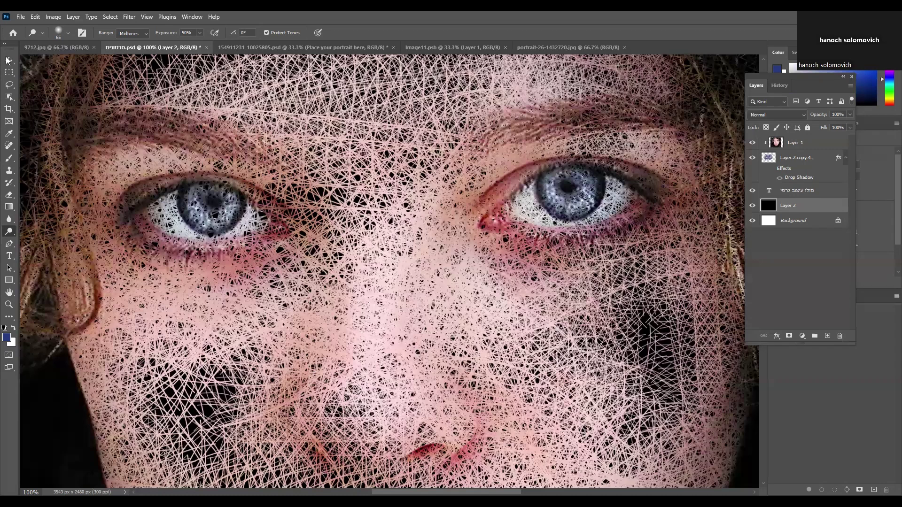
- In the blue-titled face artwork, release portrait Layer 1's clipping mask and hide Layer 2 copy 4
key("ctrl+0")
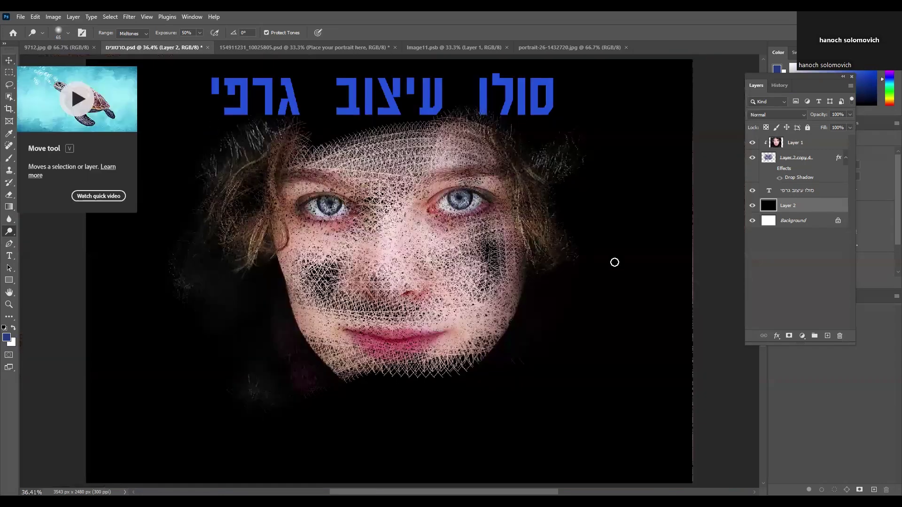
left_click(8, 60)
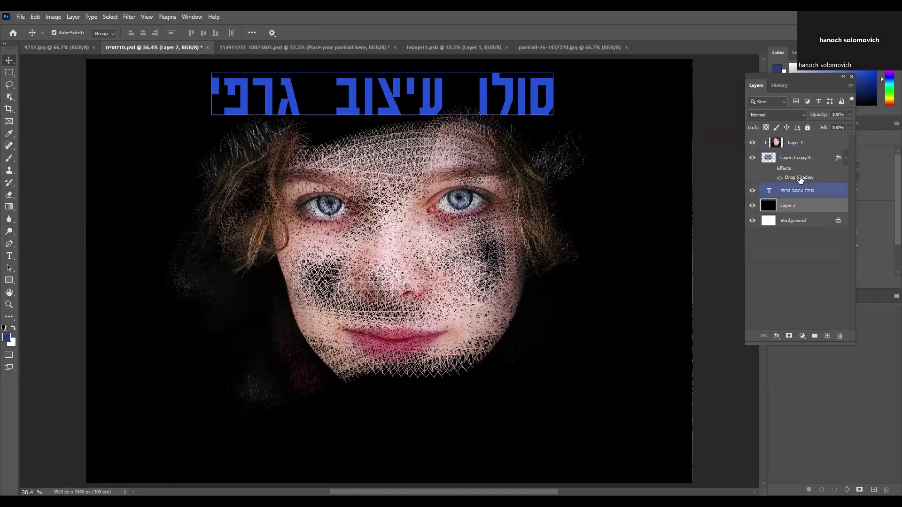
right_click(808, 141)
left_click(836, 367)
left_click_drag(788, 157, 769, 147)
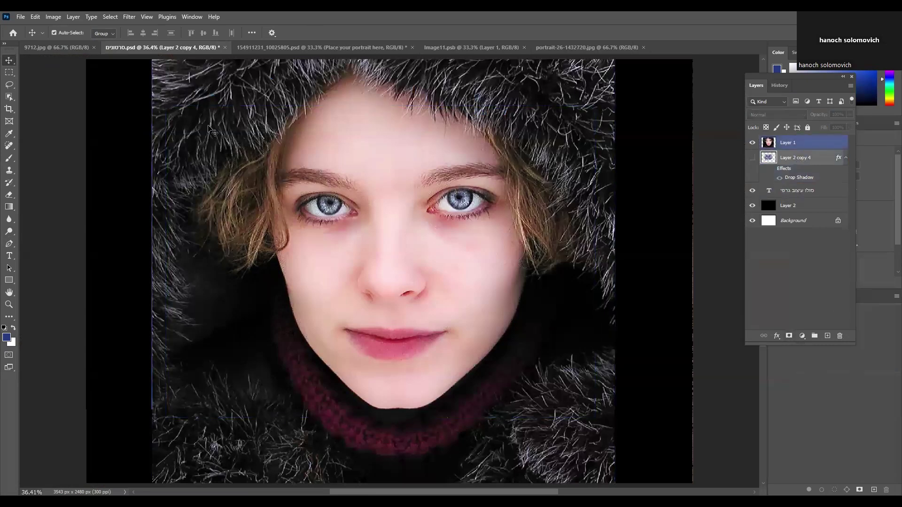
- Hide portrait Layer 1 and the black Layer 2, leaving the title on the white background
left_click(752, 145)
left_click(752, 144)
left_click(757, 207)
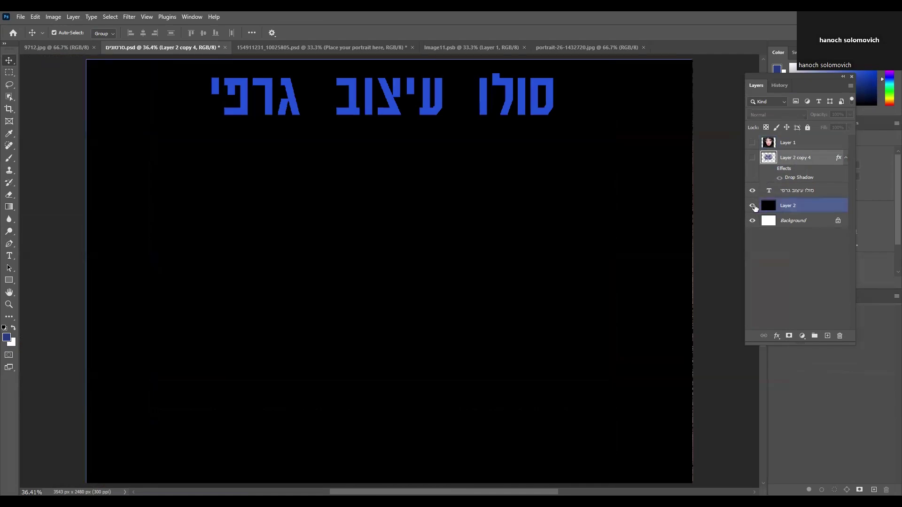
left_click(752, 207)
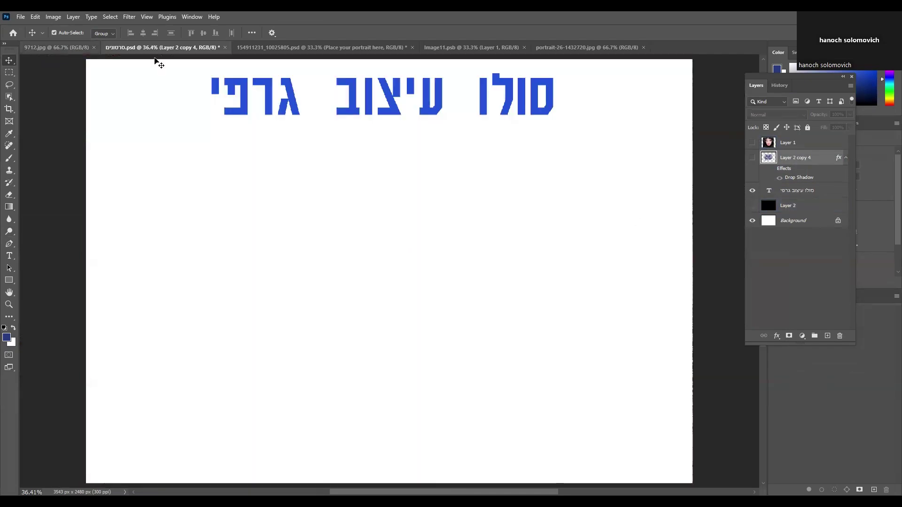
left_click(21, 17)
left_click(21, 17)
left_click(21, 17)
left_click(29, 28)
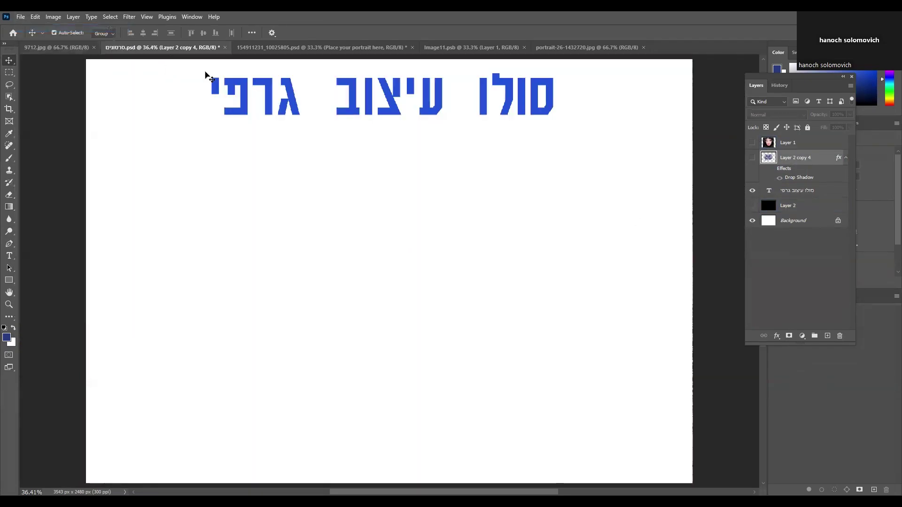
key("ctrl+n")
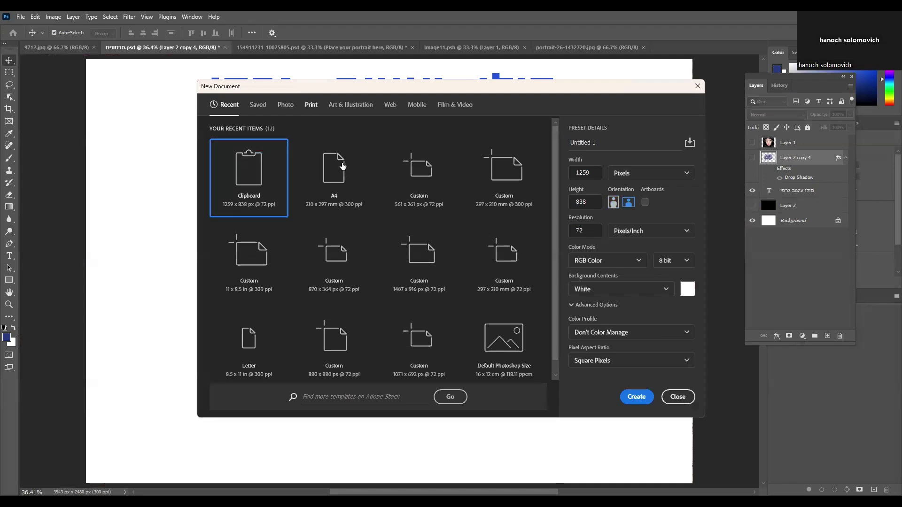
left_click(335, 177)
left_click(611, 173)
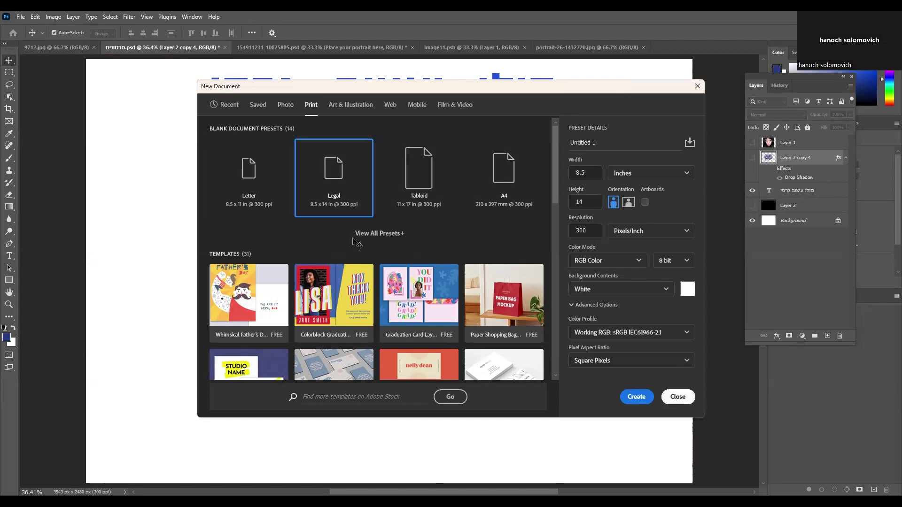
left_click(677, 396)
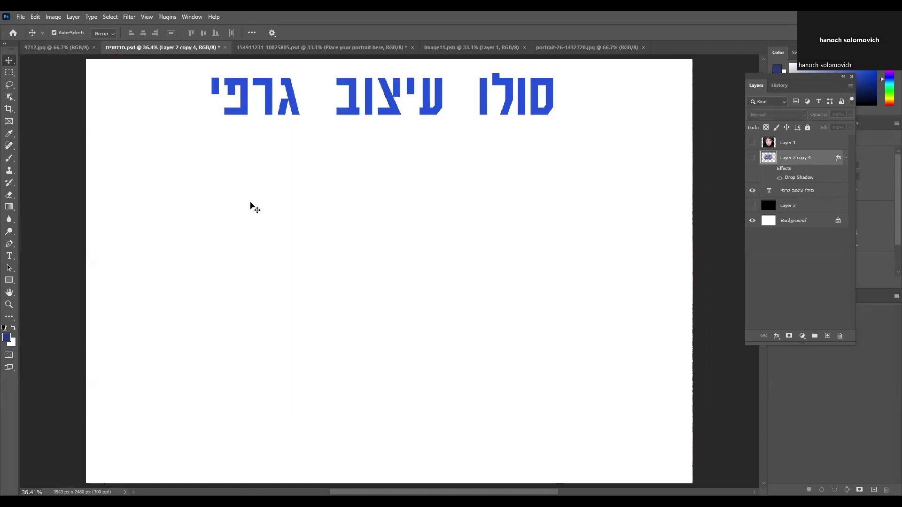
- Try out a thin horizontal strip selection below the title with the Rectangular Marquee tool, and deselect it
left_click(9, 73)
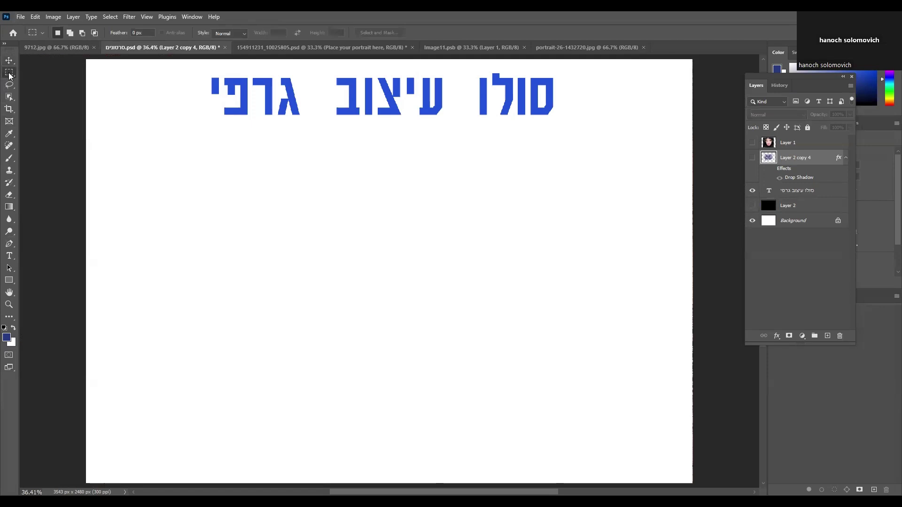
right_click(8, 74)
left_click(64, 74)
left_click_drag(258, 190, 570, 196)
key("ctrl+plus")
key("ctrl+plus")
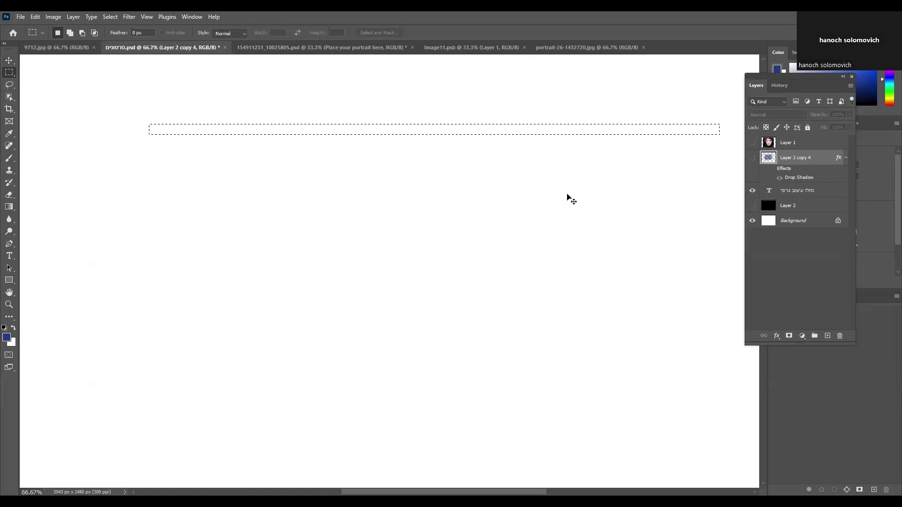
left_click(68, 128)
- Select a hairline-thin horizontal strip below the blue title with the Rectangular Marquee tool
right_click(10, 74)
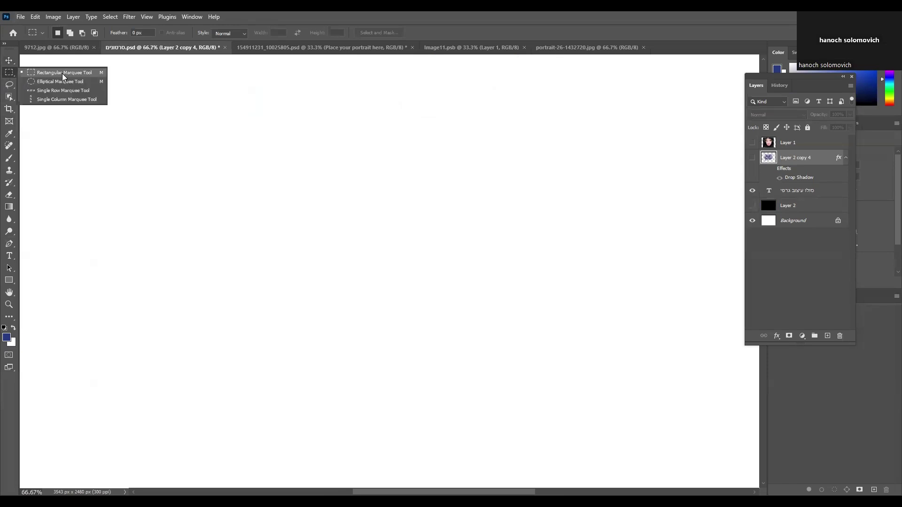
left_click(63, 73)
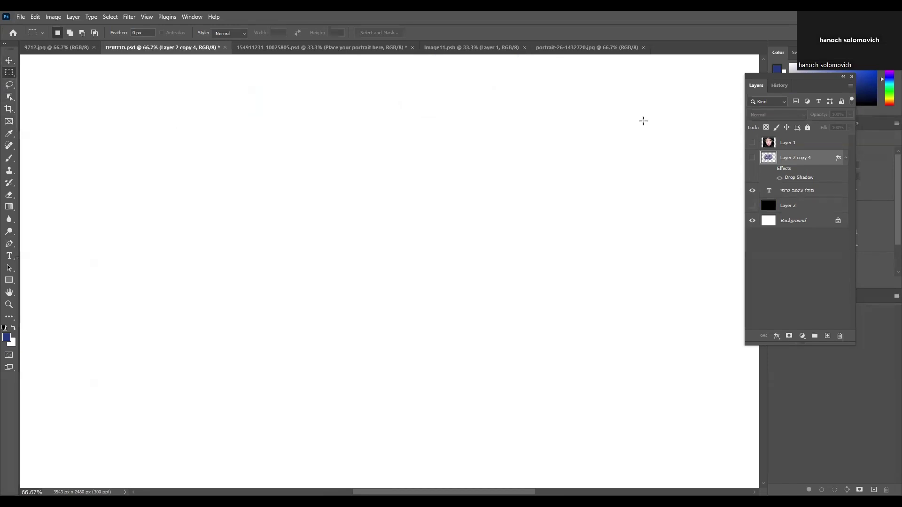
left_click_drag(646, 123, 646, 122)
key("ctrl+0")
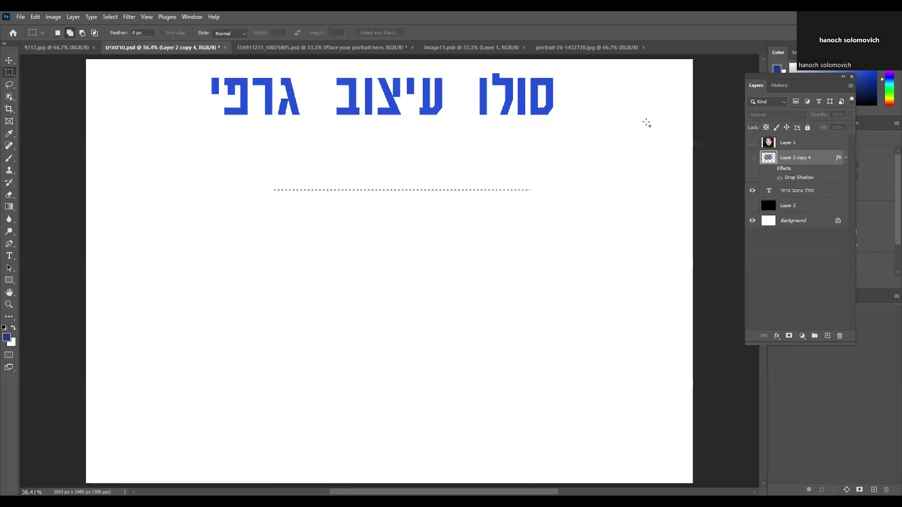
key("shift+F5")
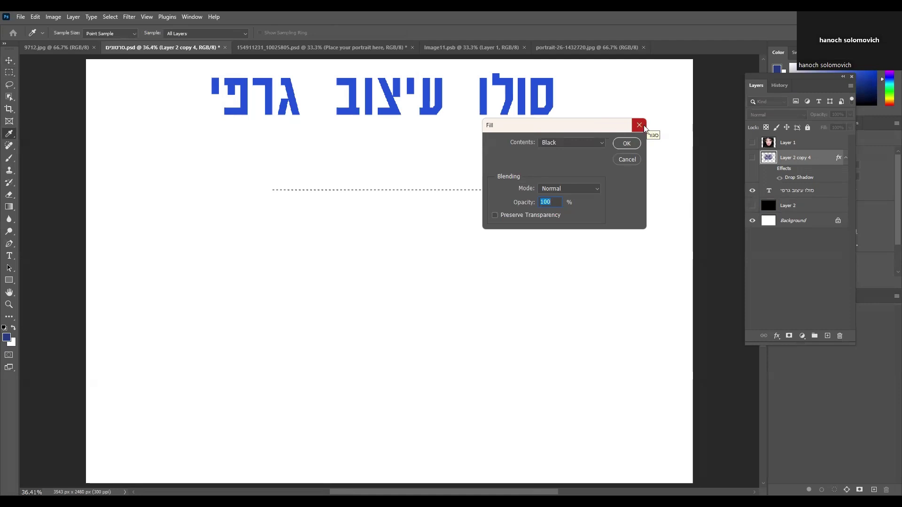
left_click(633, 158)
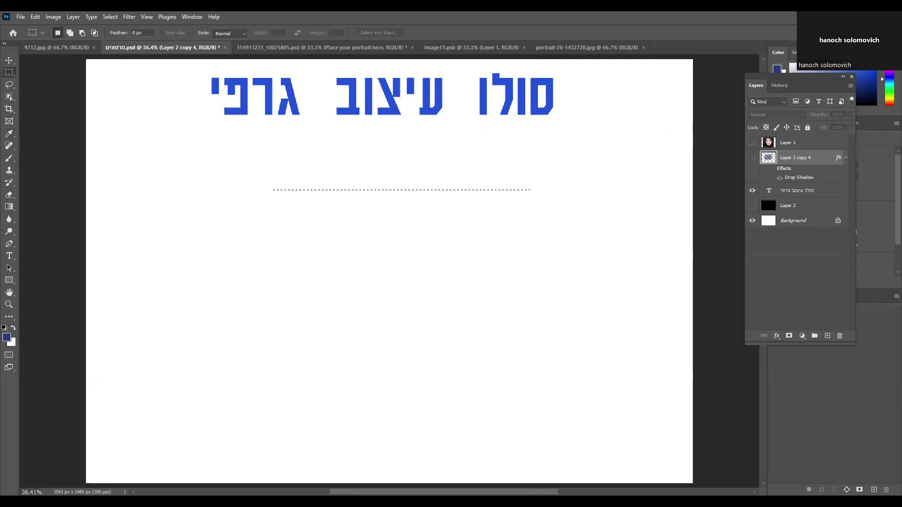
- Add a new empty layer above Layer 2 copy 4 for the hairline strip
left_click_drag(752, 78, 679, 82)
left_click(754, 339)
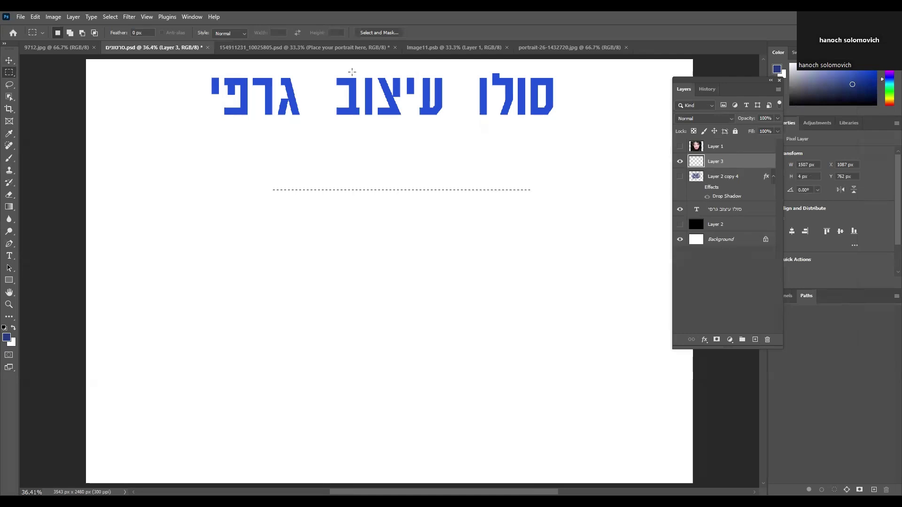
left_click(192, 17)
left_click(247, 235)
left_click(192, 17)
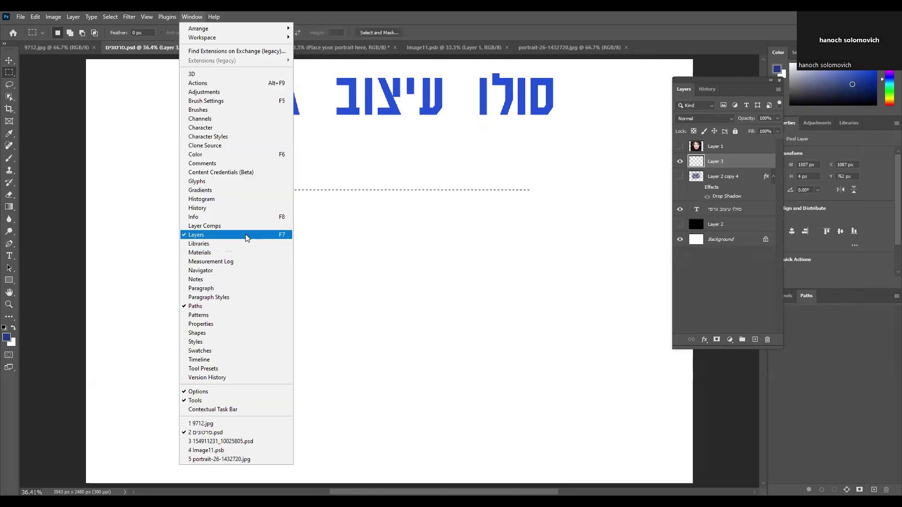
left_click(740, 164)
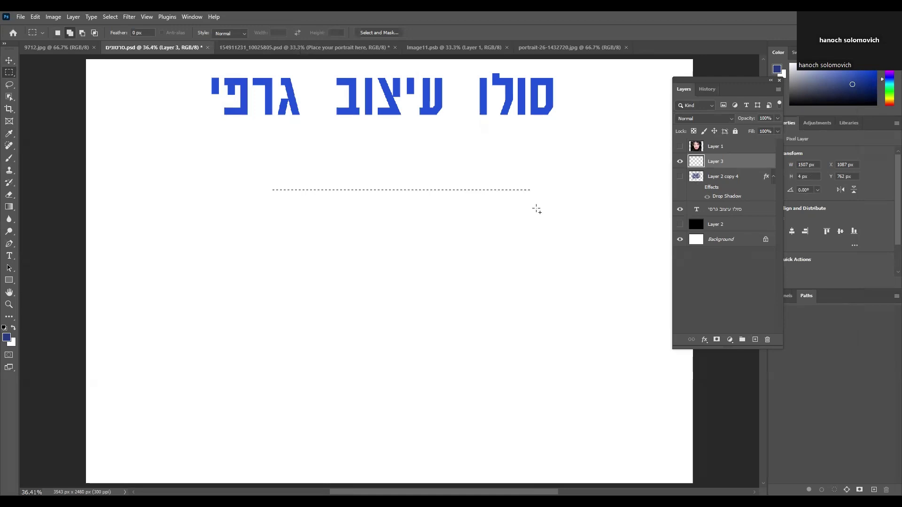
- Fill the hairline selection with black at 100% opacity in Normal mode, and deselect it
key("shift+F5")
left_click(620, 159)
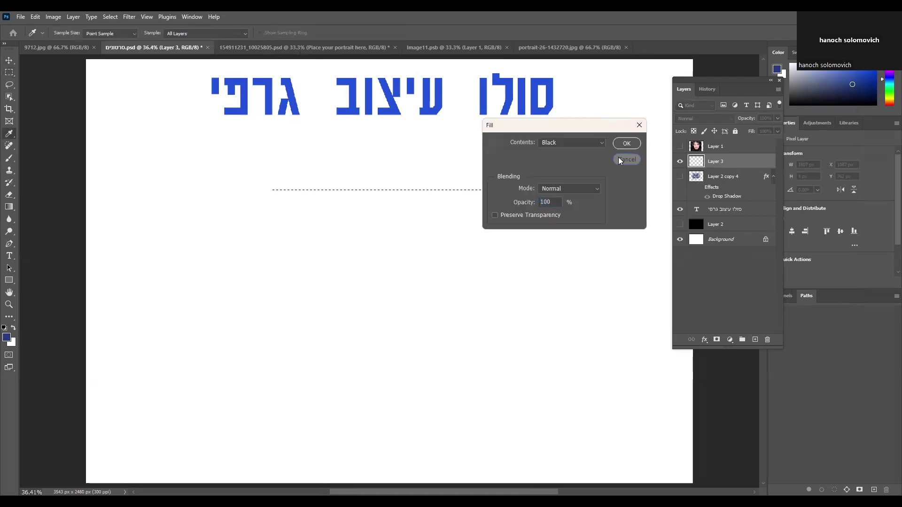
left_click(34, 18)
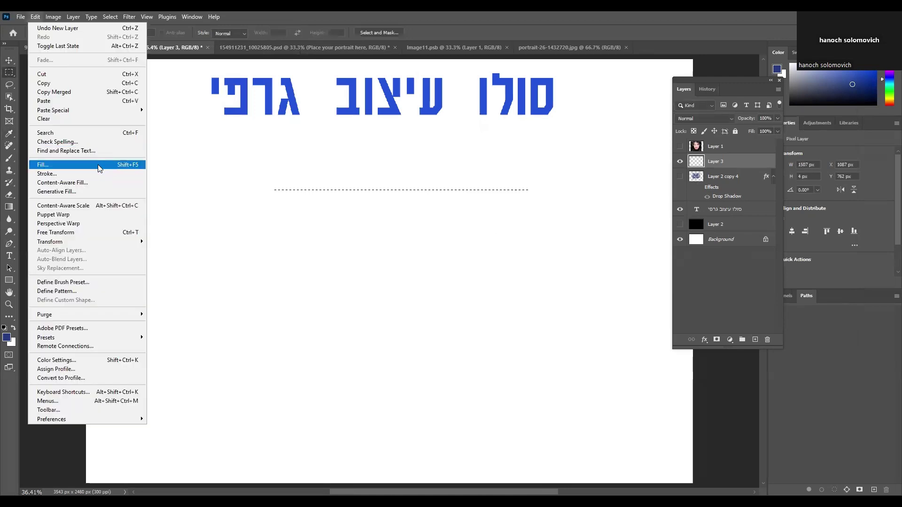
left_click(99, 166)
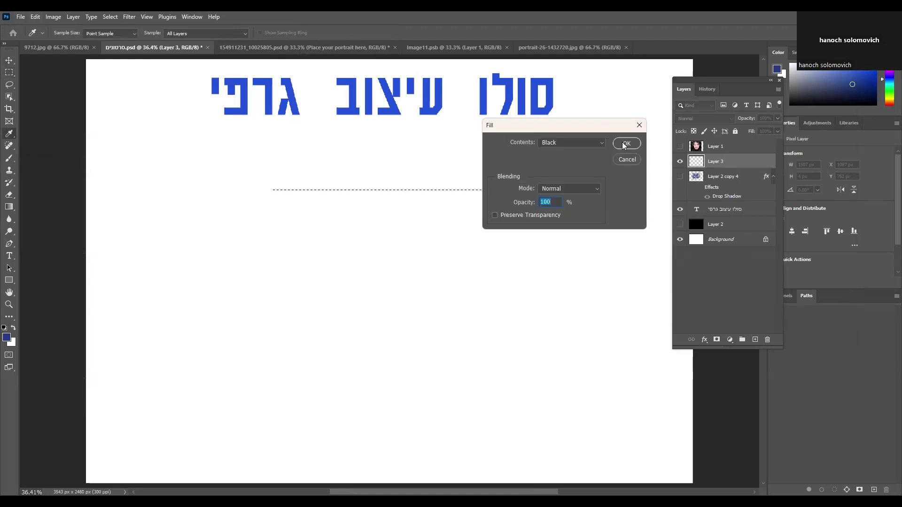
key("Return")
key("m")
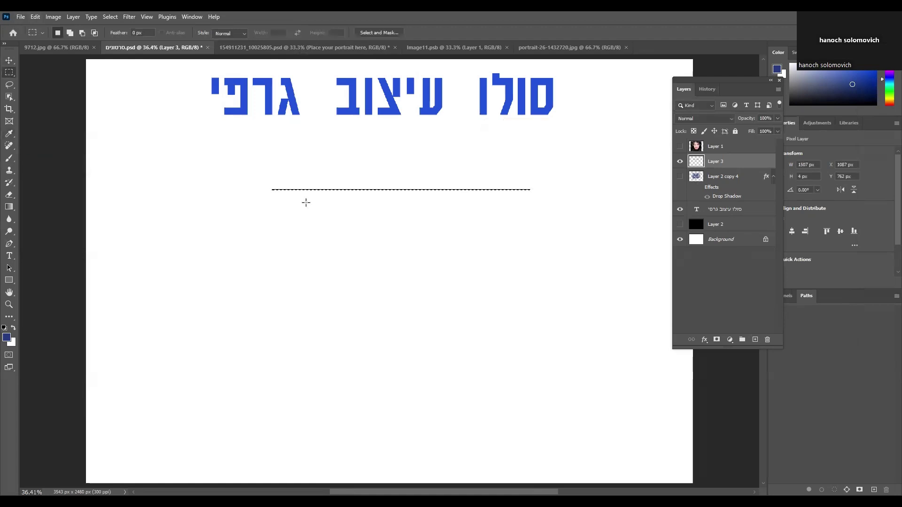
key("ctrl+d")
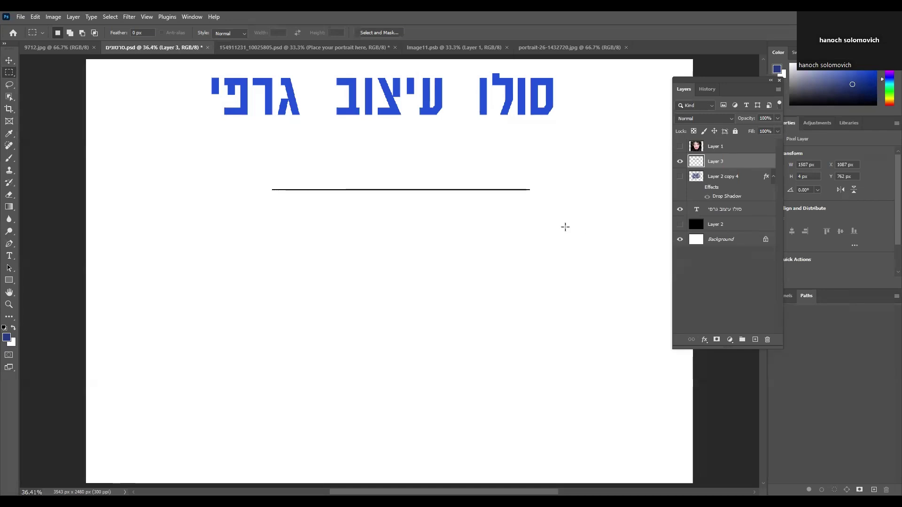
- Start warping the black line on Layer 3 with the Arc warp style
left_click(34, 17)
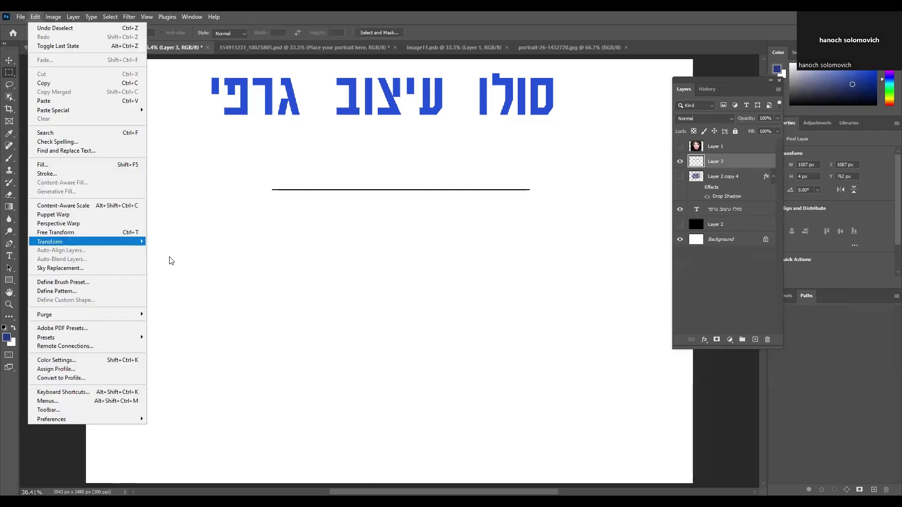
mouse_move(81, 244)
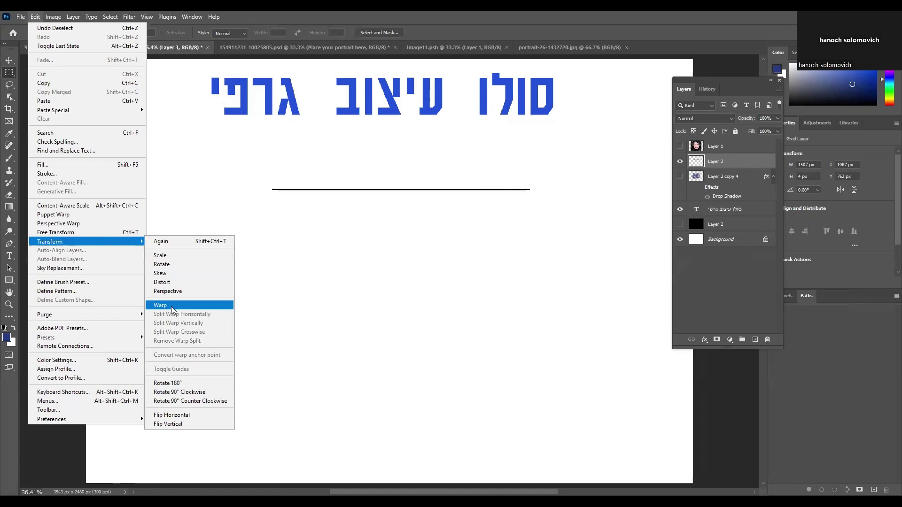
left_click(168, 307)
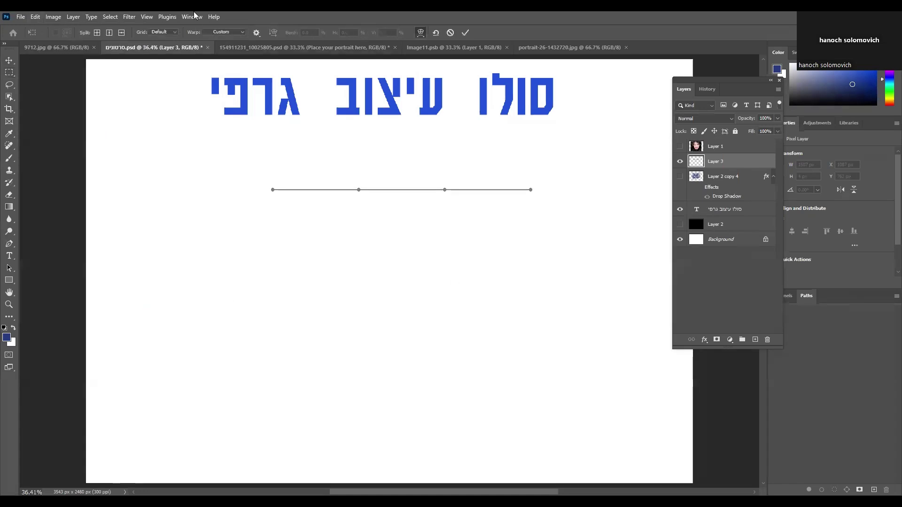
left_click(243, 34)
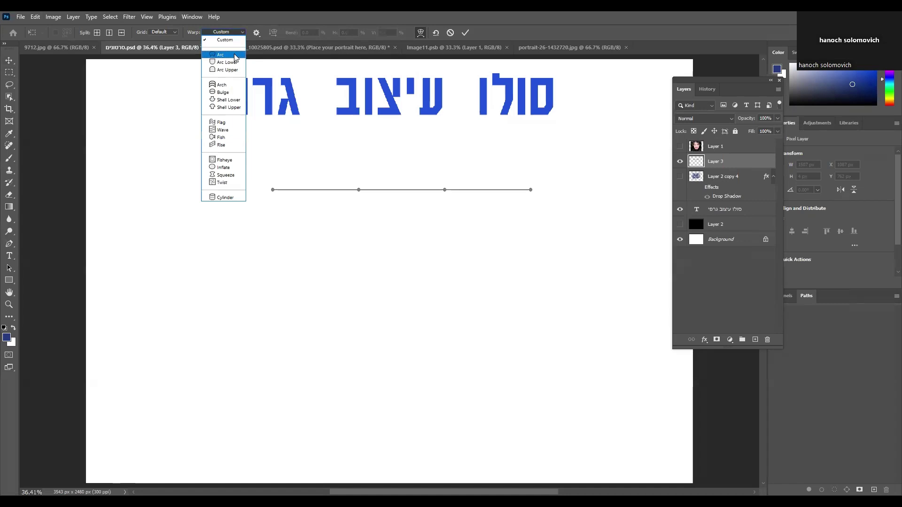
left_click(218, 55)
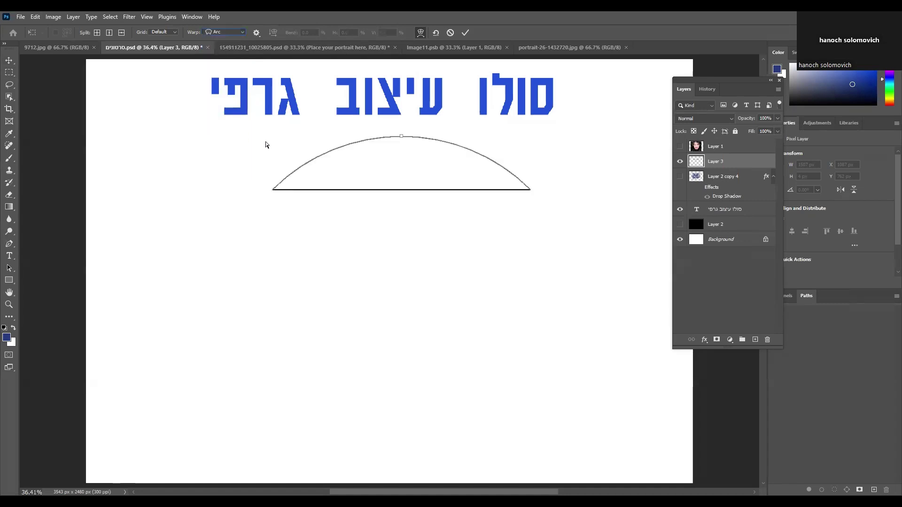
- Try out the Arc Lower warp style on the black line
left_click(242, 33)
left_click(241, 33)
left_click(241, 32)
left_click(221, 56)
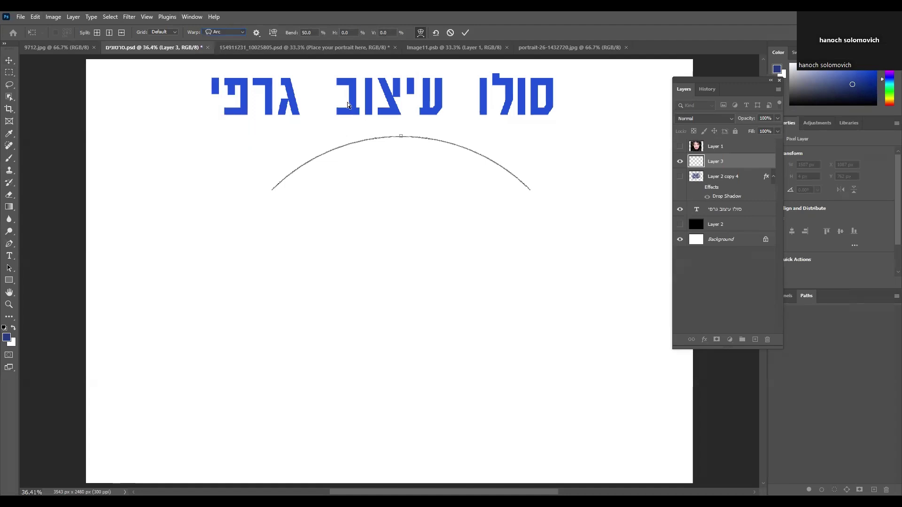
left_click(239, 31)
left_click(229, 63)
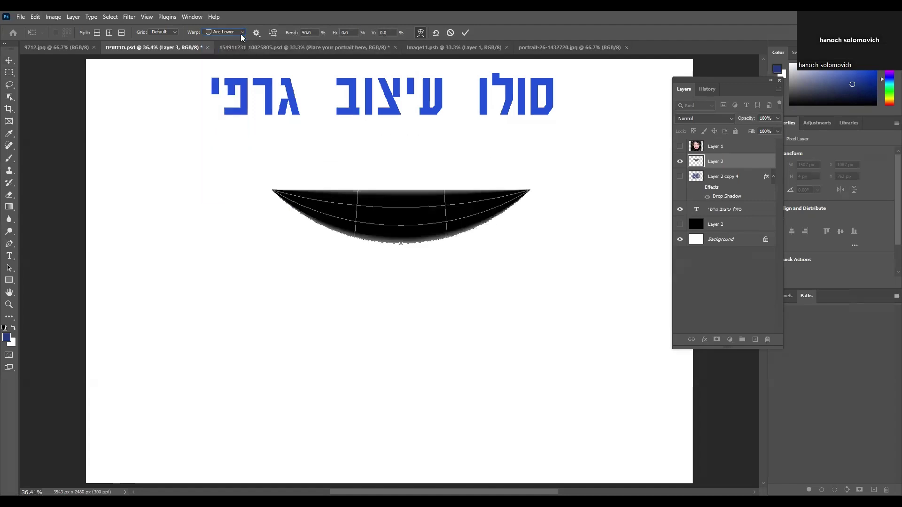
- Set the line's warp style back to Arc with a 50% bend and apply the warp
left_click(243, 33)
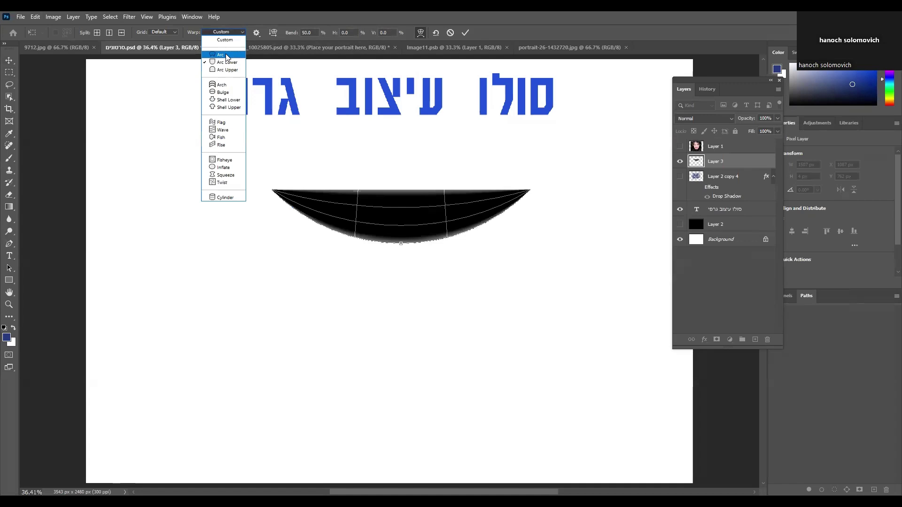
left_click(226, 56)
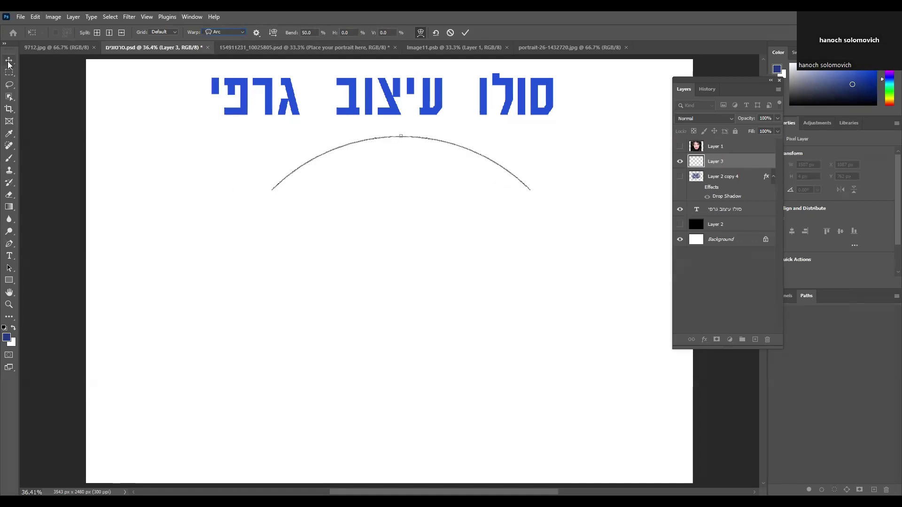
left_click(465, 33)
key("m")
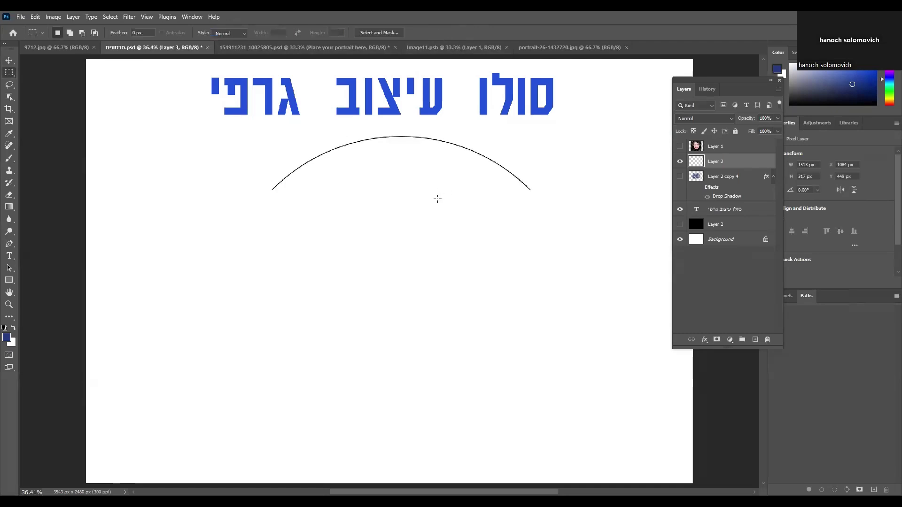
- Move the arc farther down below the title, to X 1051 px and Y 664 px
left_click(9, 61)
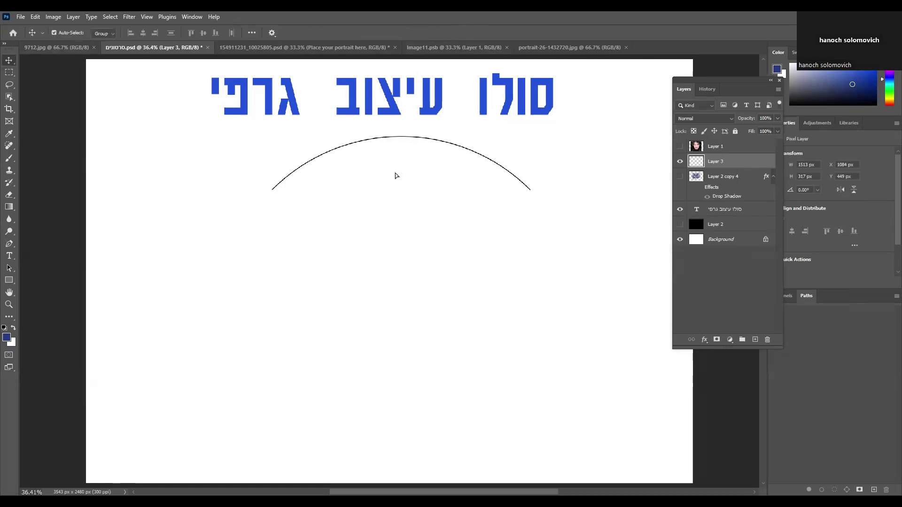
left_click_drag(400, 138, 396, 176)
key("ctrl+plus")
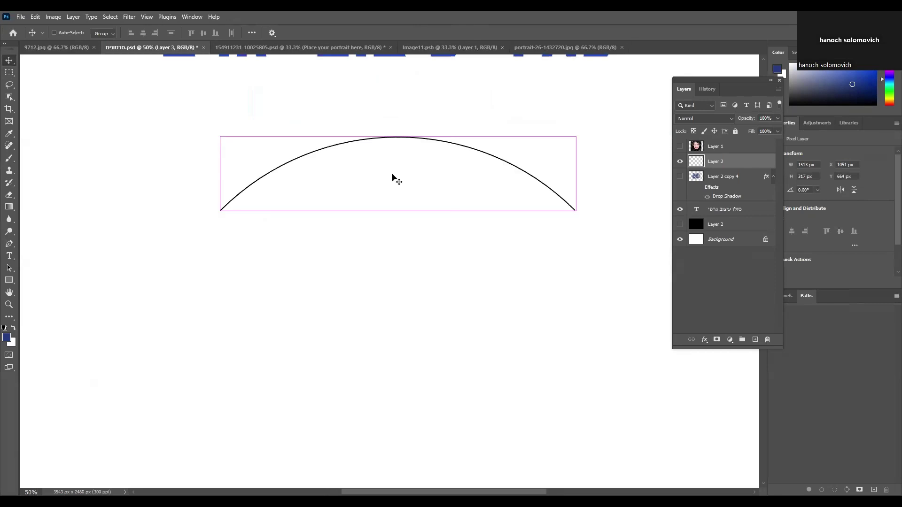
left_click_drag(483, 212, 440, 228)
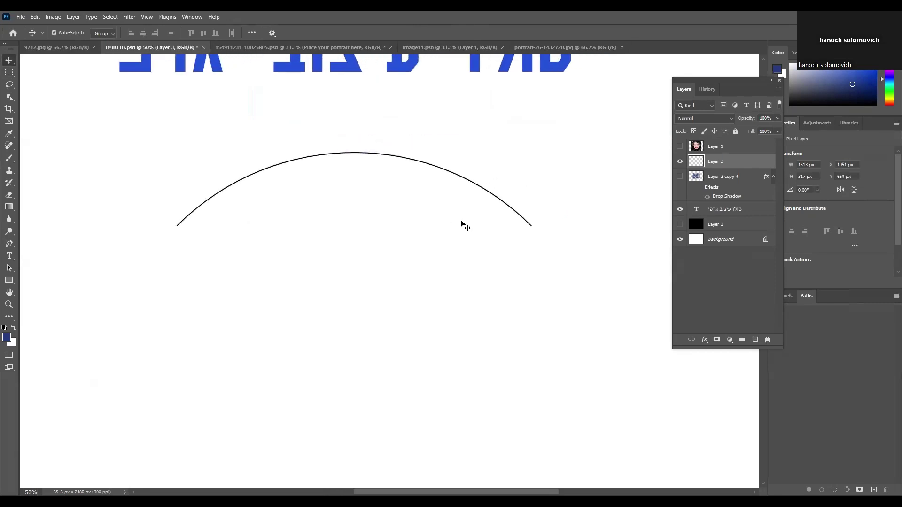
- Check Layer 3 by toggling its visibility, and rename it as line
left_click(680, 162)
left_click(680, 161)
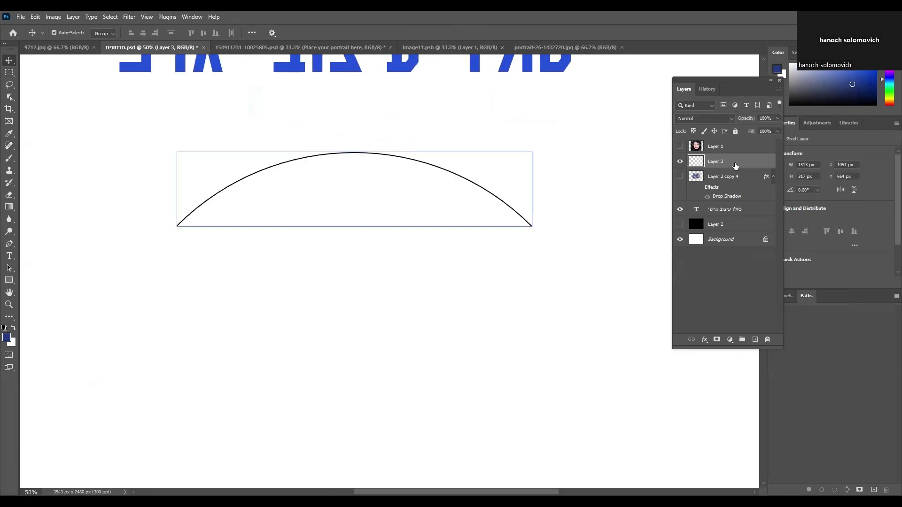
double_click(710, 160)
key("BackSpace")
type("line")
key("Return")
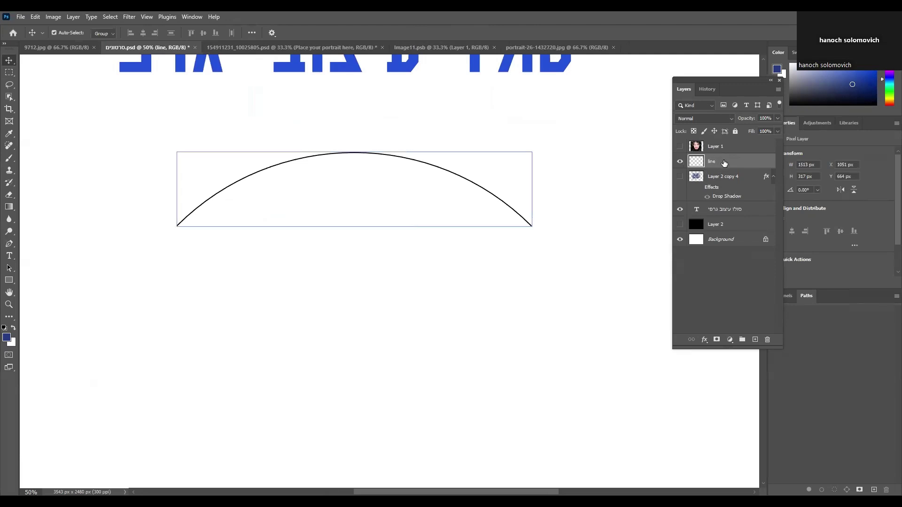
- Duplicate the line layer and flip the duplicate vertically so the two arcs cross
left_click_drag(755, 336, 755, 338)
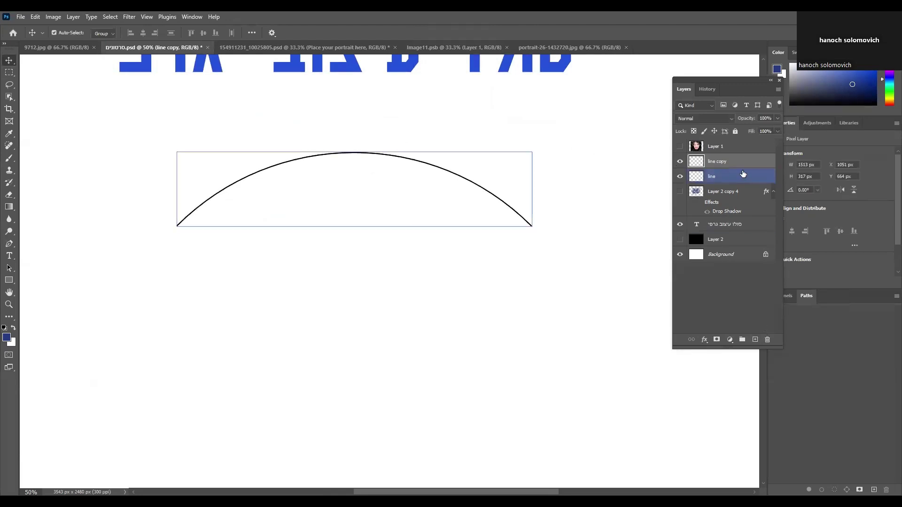
left_click(35, 17)
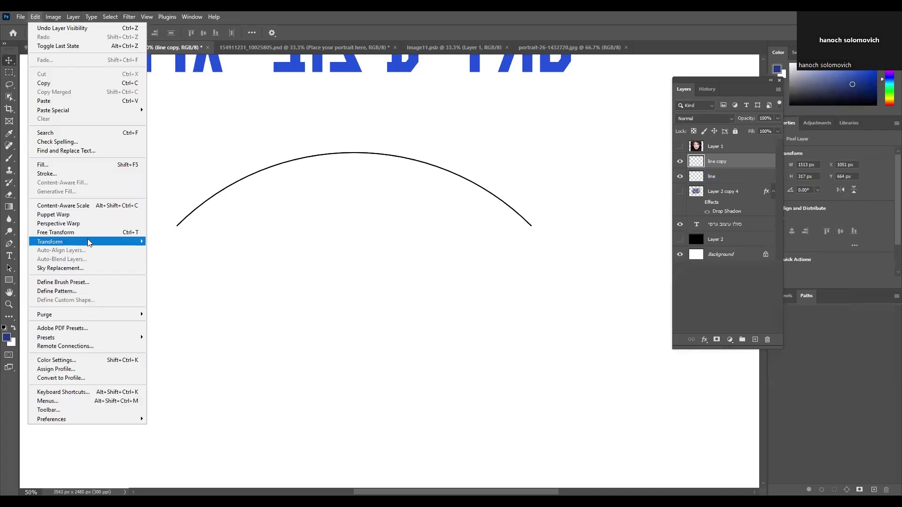
mouse_move(89, 243)
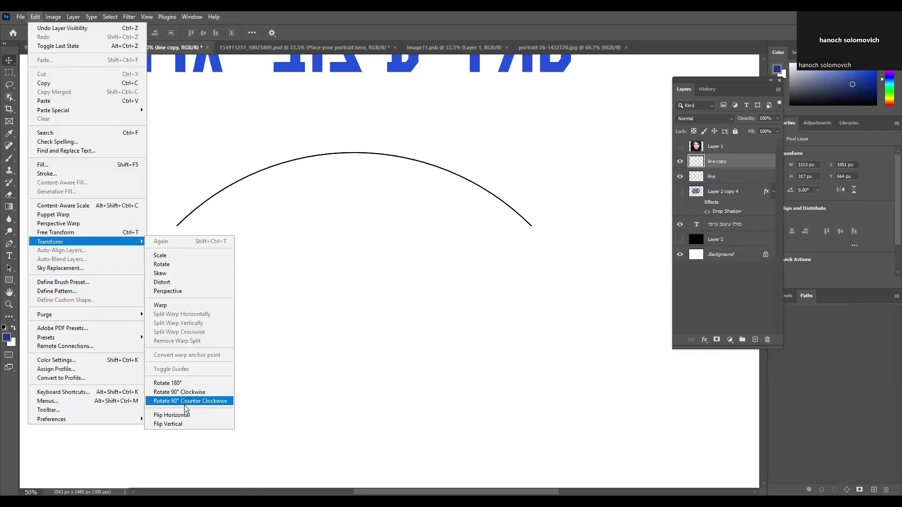
left_click(183, 426)
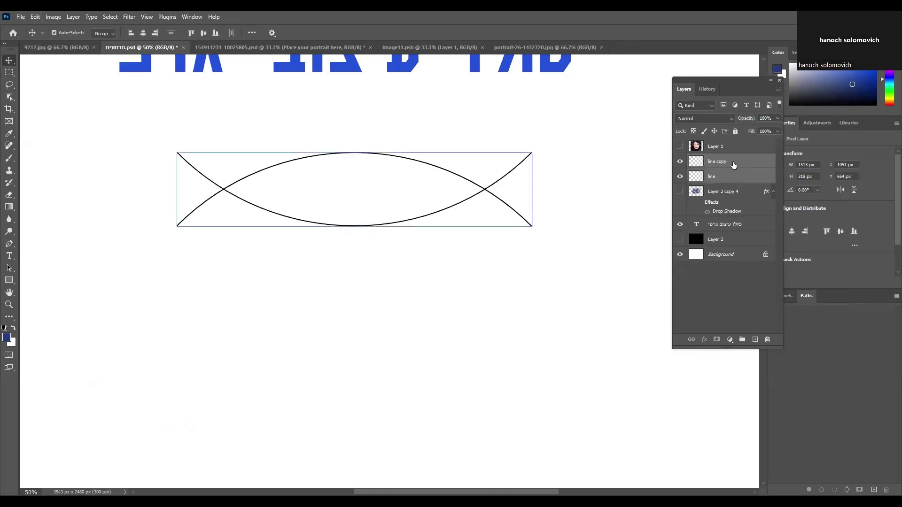
- Select the line copy and line layers together and merge them into one layer
left_click(732, 177, "ctrl")
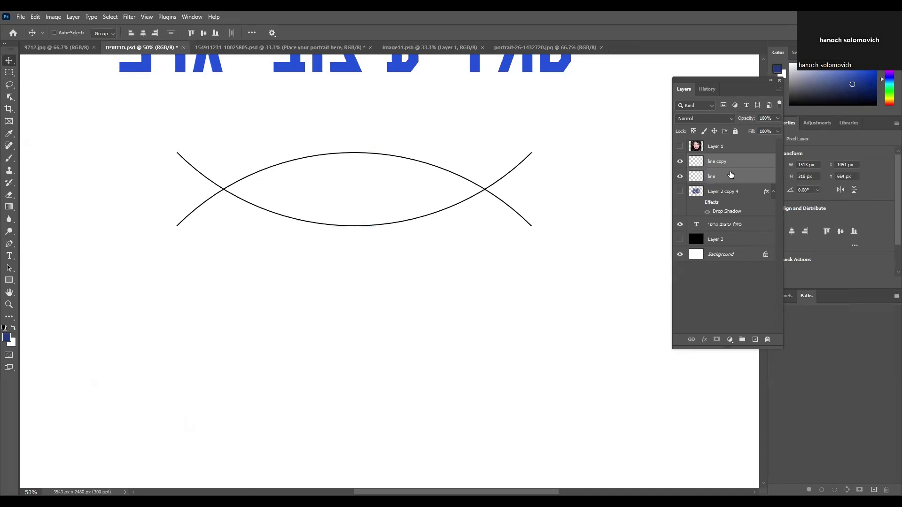
left_click(731, 176, "ctrl")
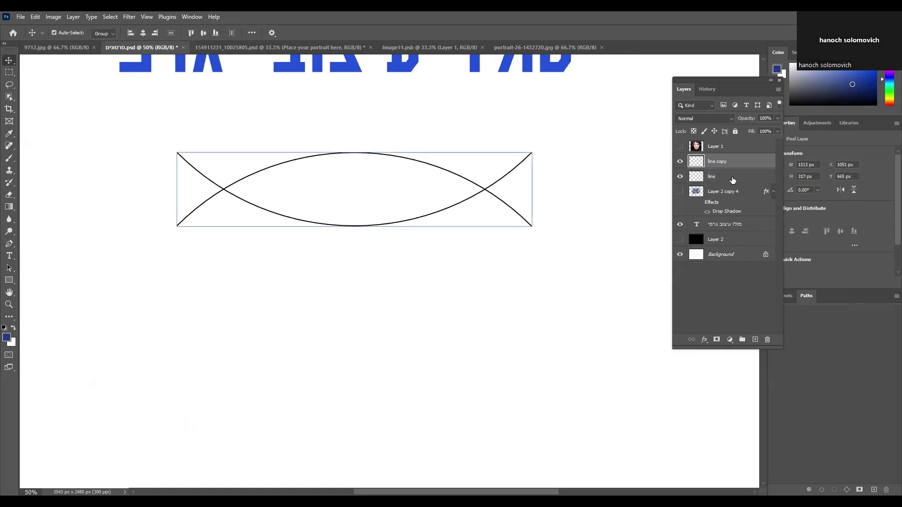
left_click(731, 177, "ctrl")
left_click(730, 176, "ctrl")
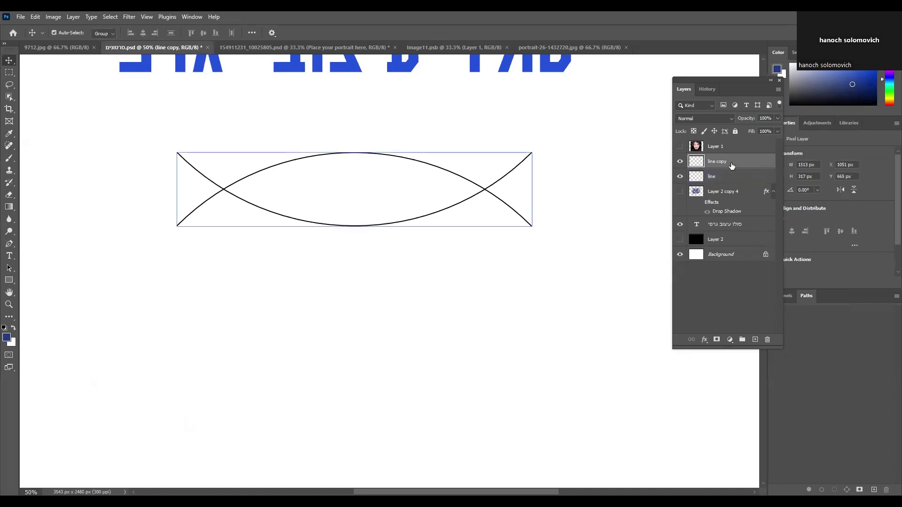
left_click(729, 177, "ctrl")
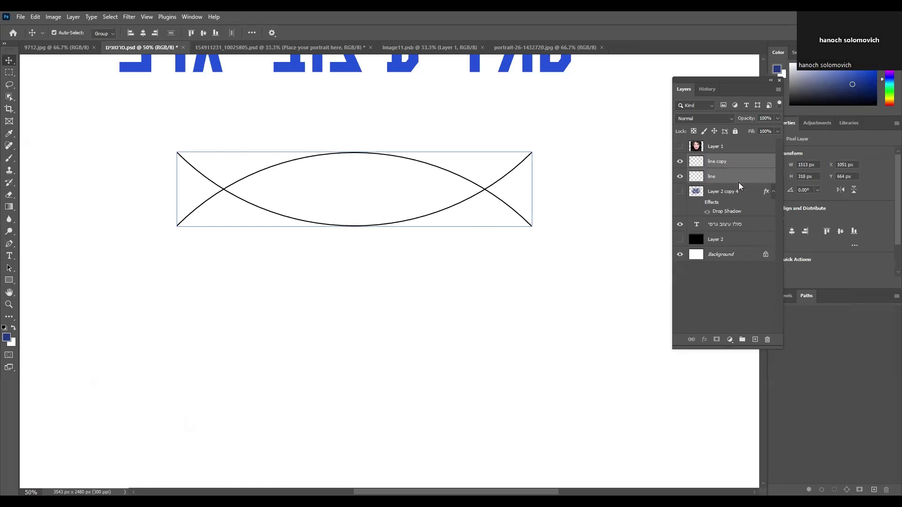
right_click(729, 178)
left_click(760, 245)
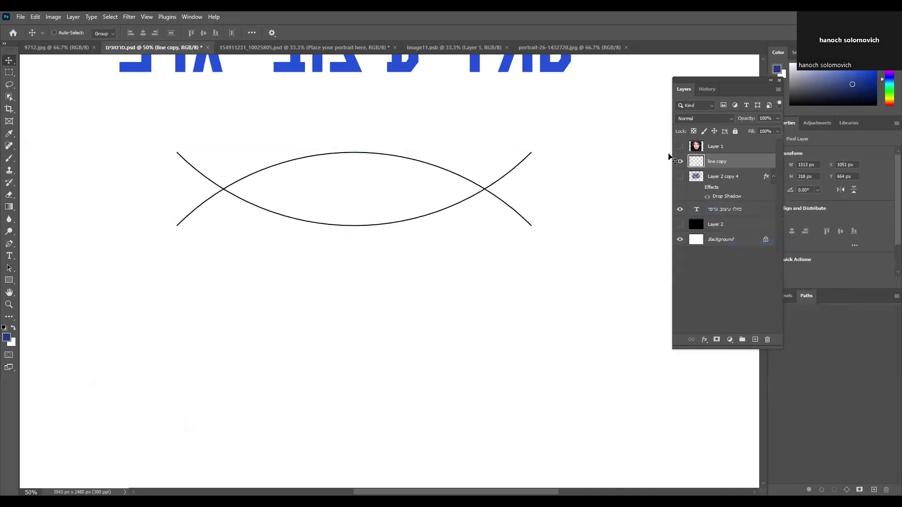
- Duplicate the line copy layer with the crossed arcs and rotate the duplicate by -90° about its centre
key("ctrl+0")
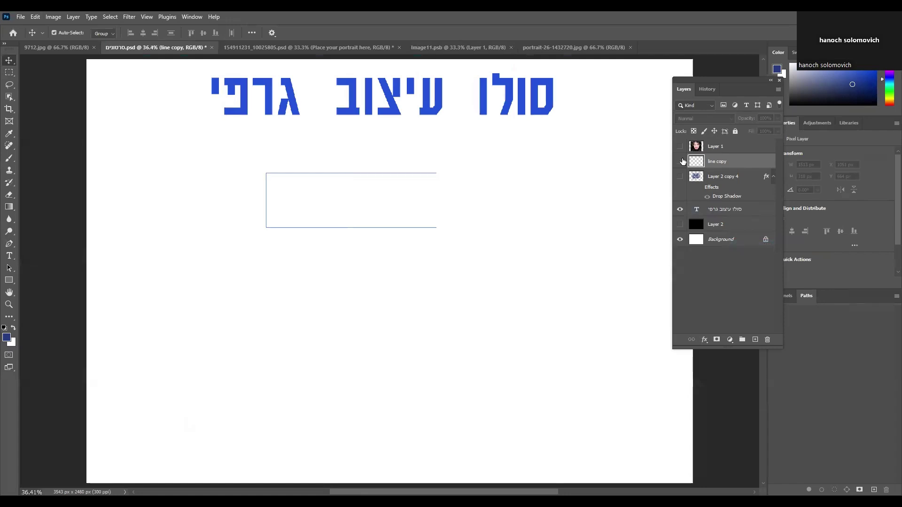
left_click_drag(727, 161, 755, 340)
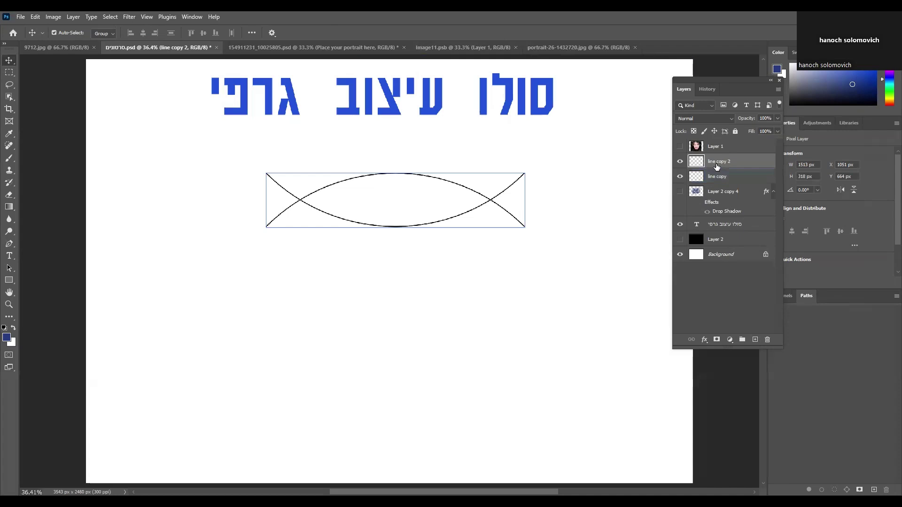
key("ctrl+t")
key("ctrl+t")
key("Return")
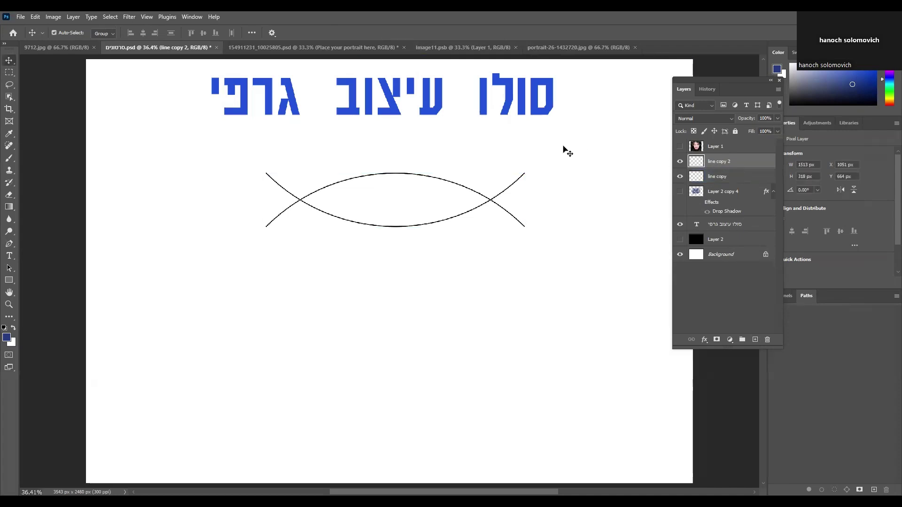
left_click(35, 17)
left_click(103, 234)
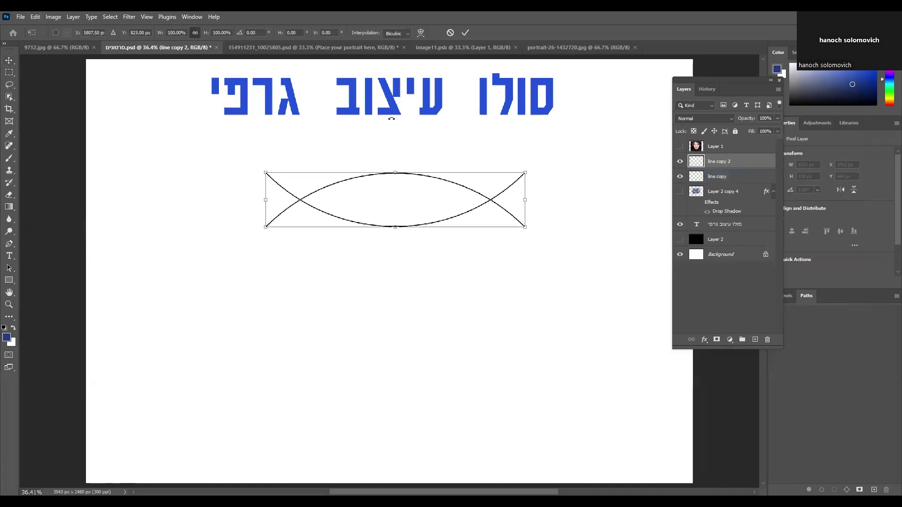
left_click_drag(382, 118, 314, 214)
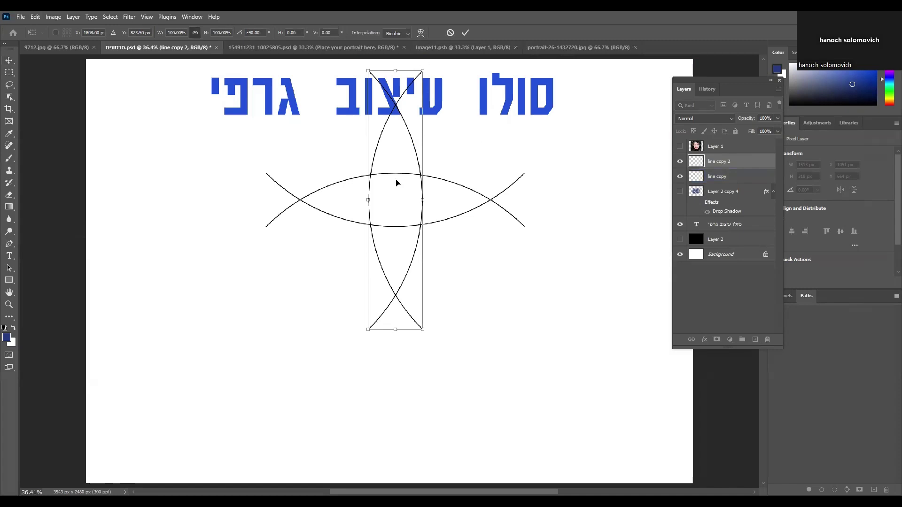
key("Return")
- Select the line copy and line copy 2 layers together and merge them into one layer
left_click(737, 176)
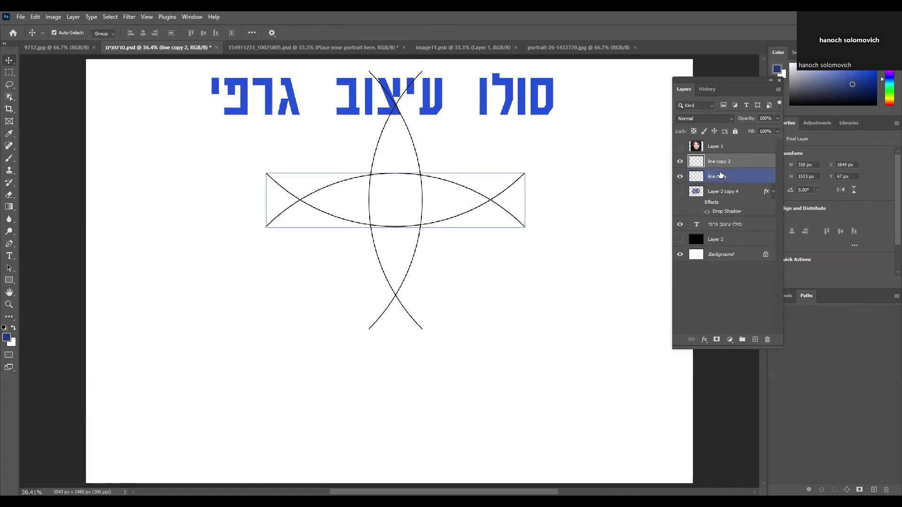
left_click(739, 163, "shift")
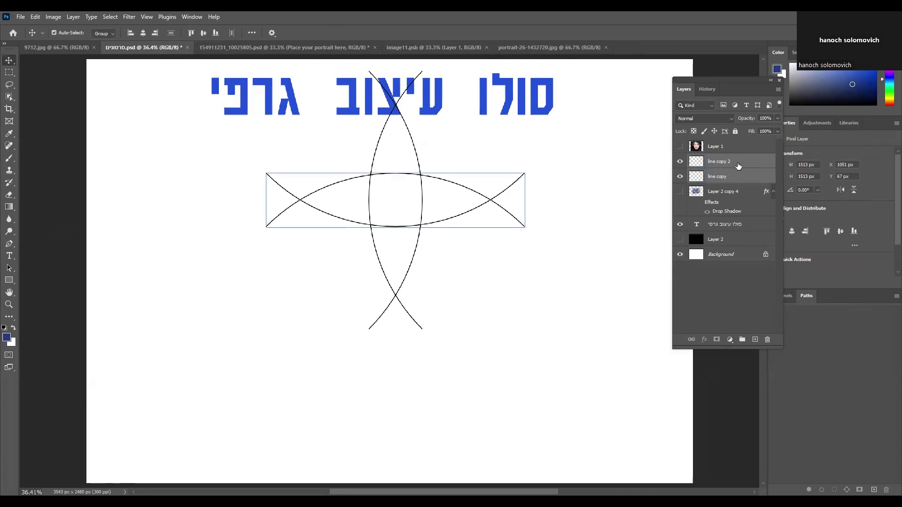
right_click(738, 167)
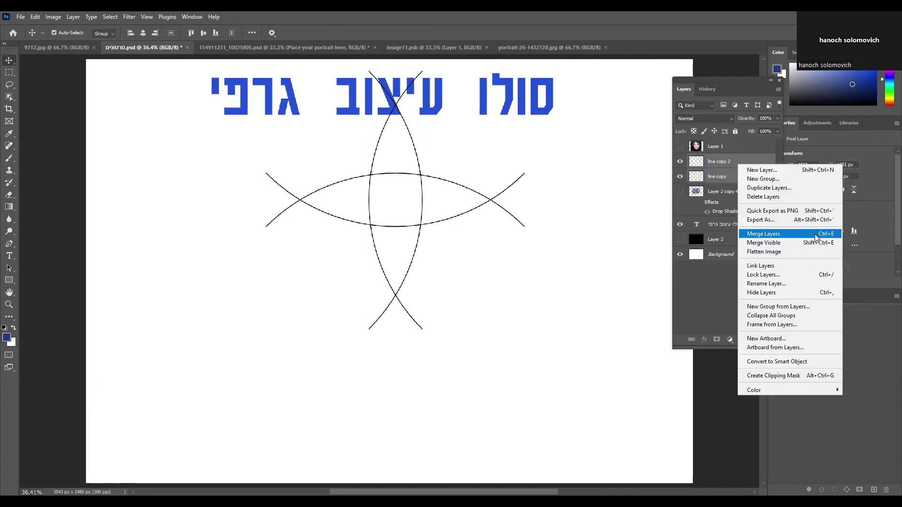
left_click(768, 236)
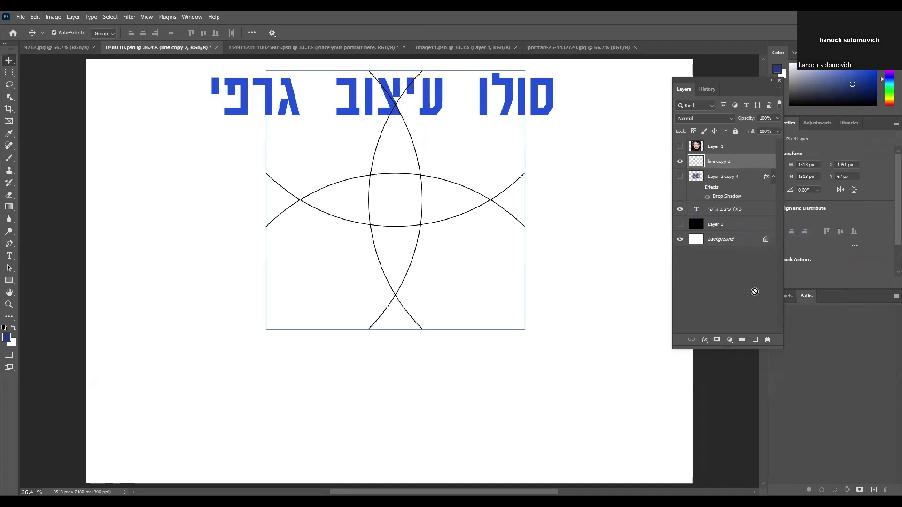
- Duplicate the merged line copy 2 layer and rotate the duplicate by -45° to form a star-like pattern
left_click_drag(754, 292, 756, 339)
left_click_drag(756, 339, 756, 339)
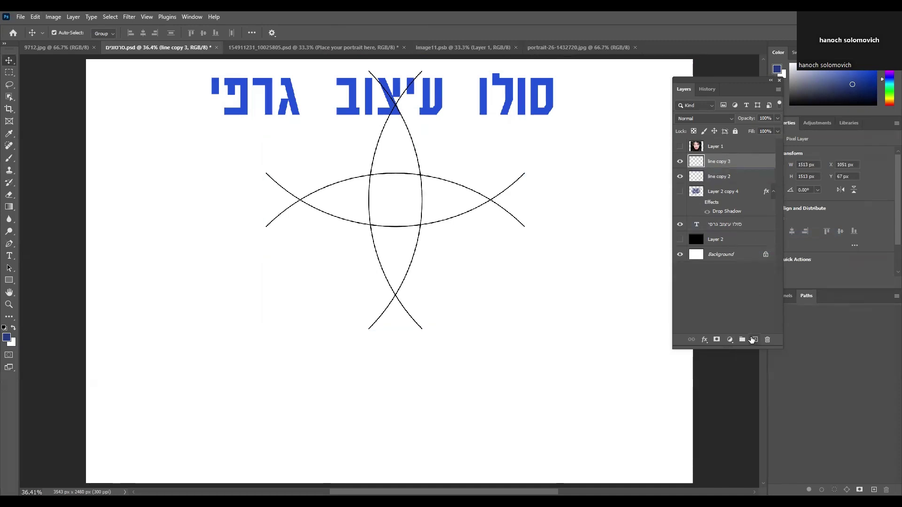
key("ctrl+t")
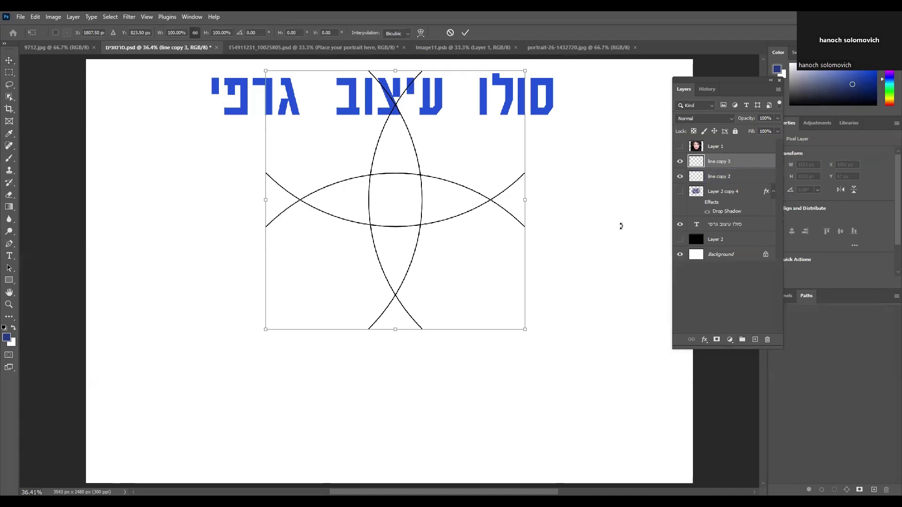
left_click_drag(621, 226, 463, 204)
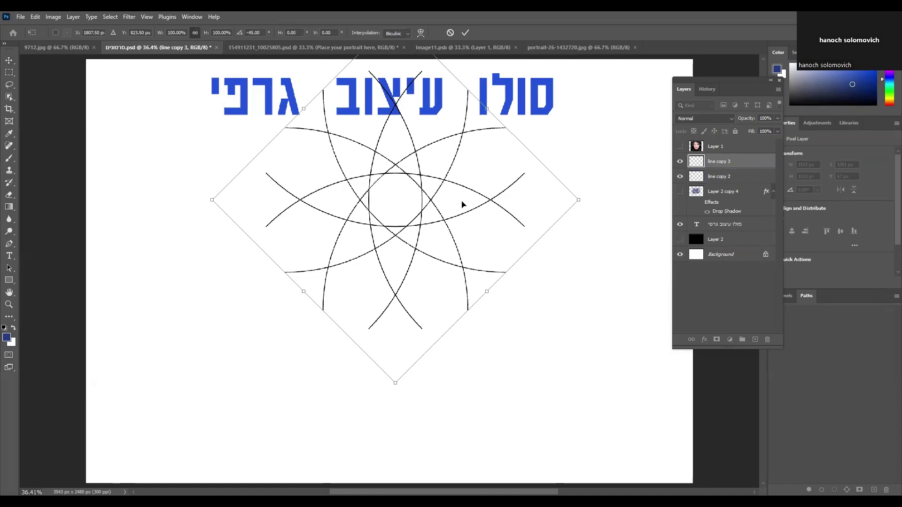
key("Return")
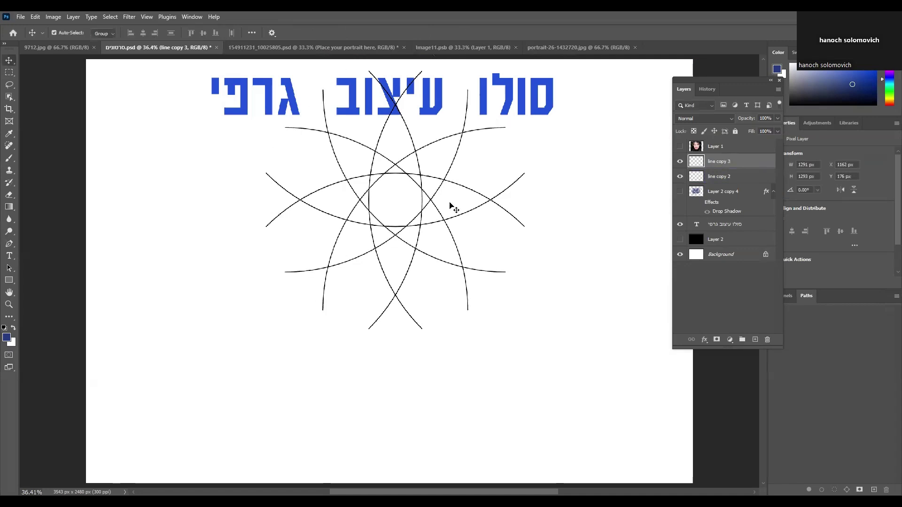
- Check line copy 3 and line copy 2 by toggling their visibility, and merge the two layers
left_click(679, 161)
left_click(679, 161)
left_click(681, 177)
left_click(680, 177)
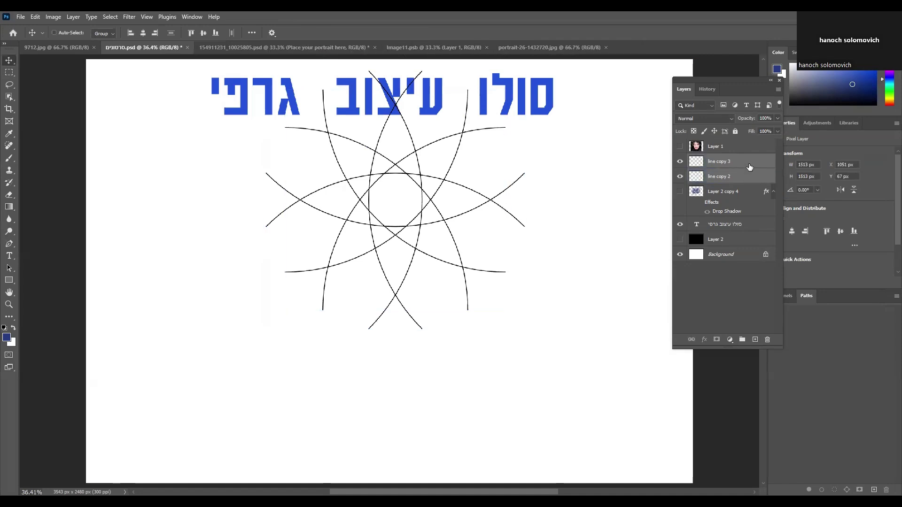
left_click(750, 177, "ctrl")
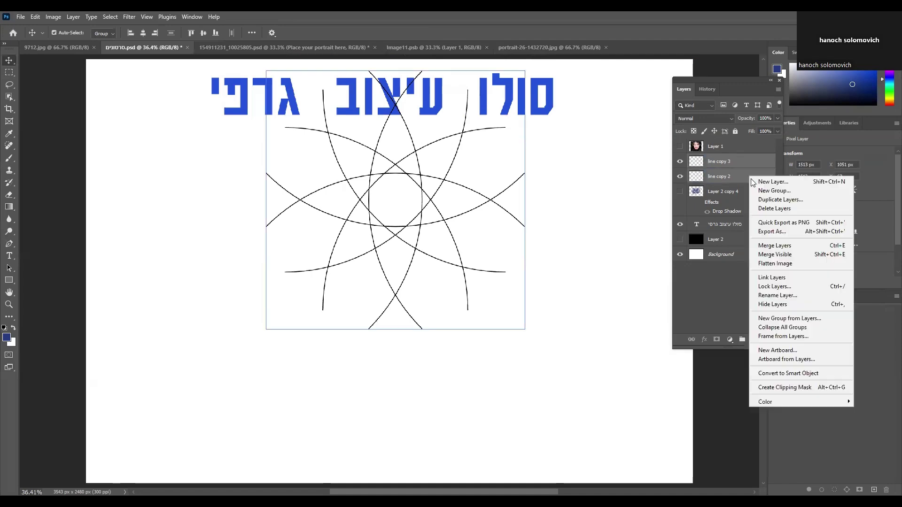
right_click(749, 178)
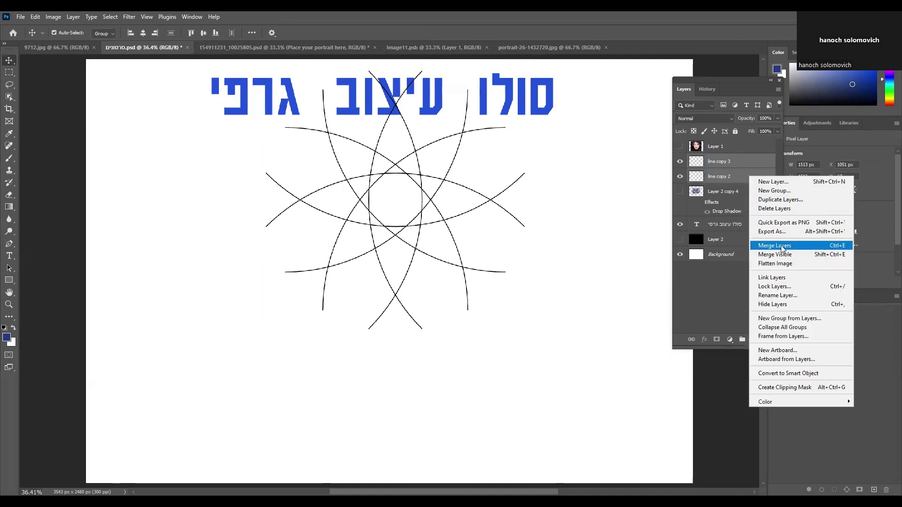
left_click(782, 247)
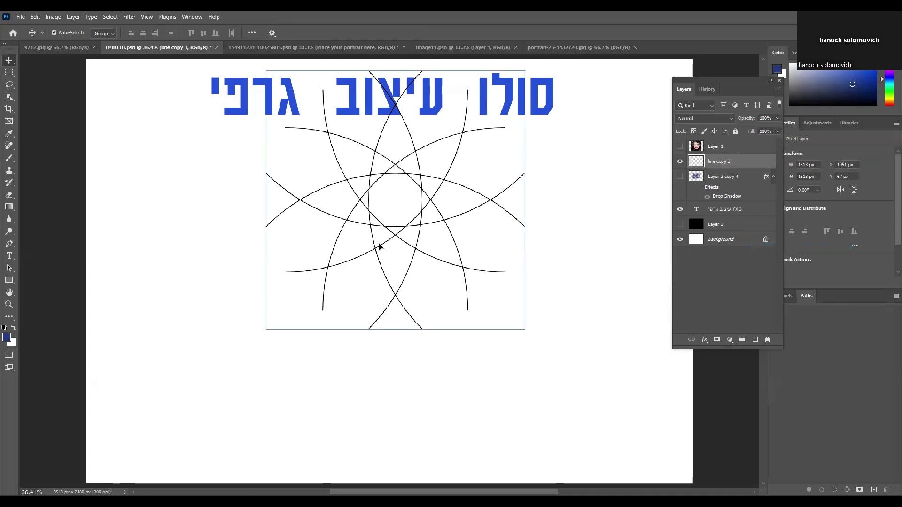
- Move the star pattern below the title and scale it down proportionally to 485 × 485 px, at X 1454 px and Y 810 px
left_click_drag(397, 164, 380, 246)
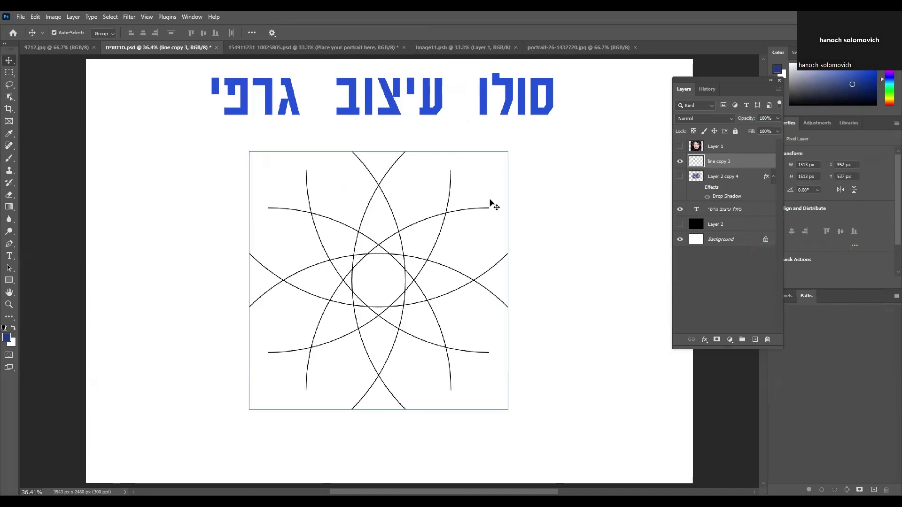
key("ctrl")
key("ctrl+t")
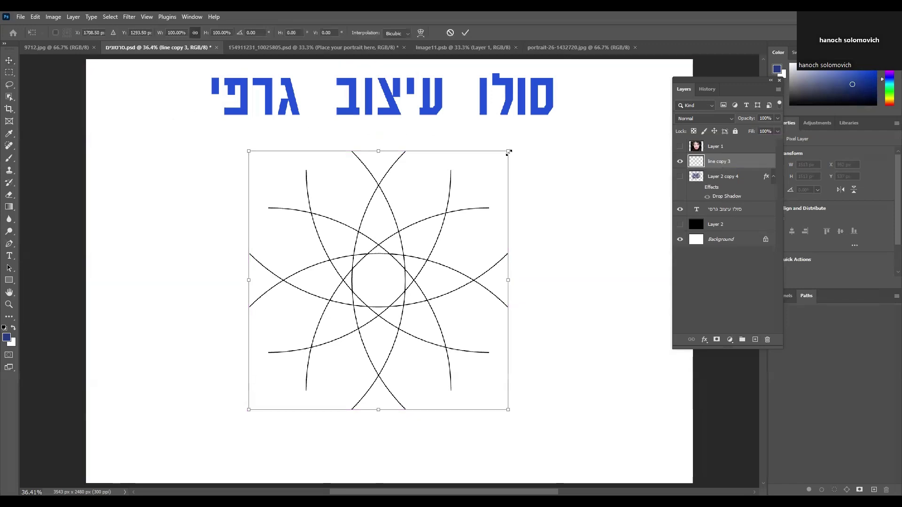
left_click(36, 17)
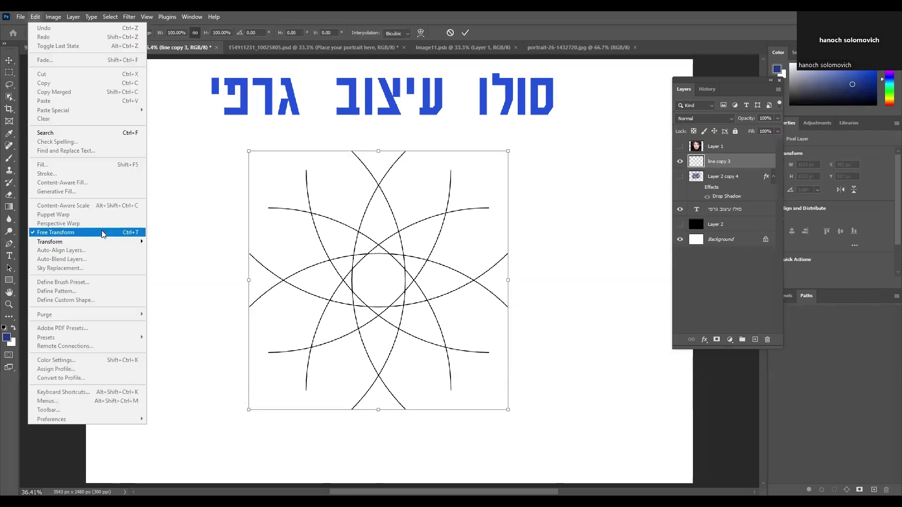
left_click(135, 235)
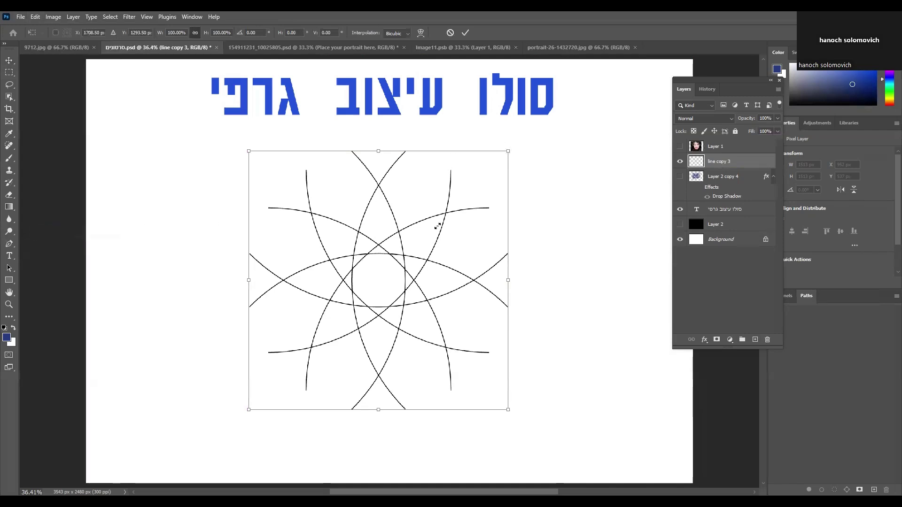
left_click_drag(426, 235, 363, 318)
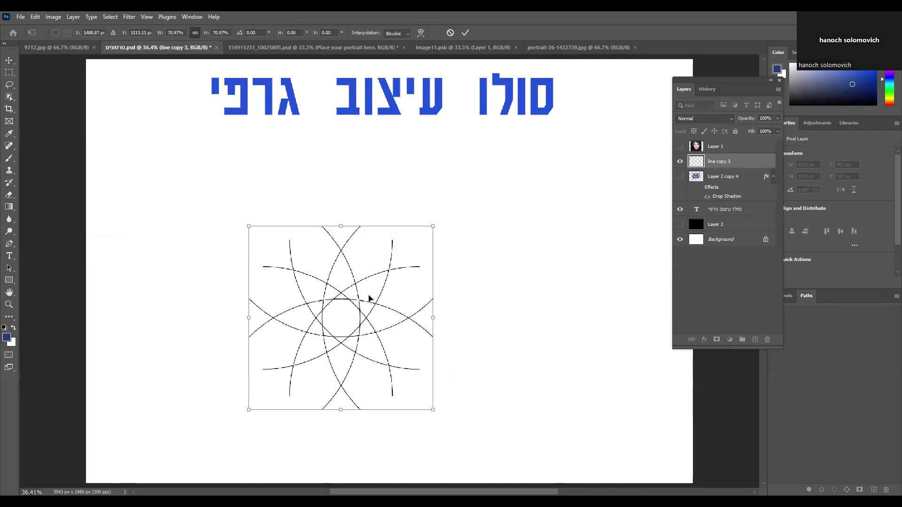
left_click_drag(457, 184, 393, 248)
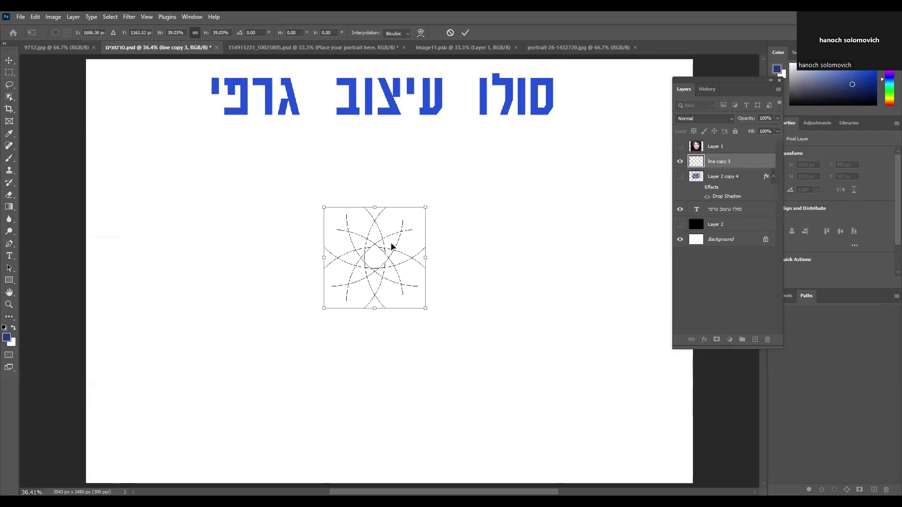
key("Return")
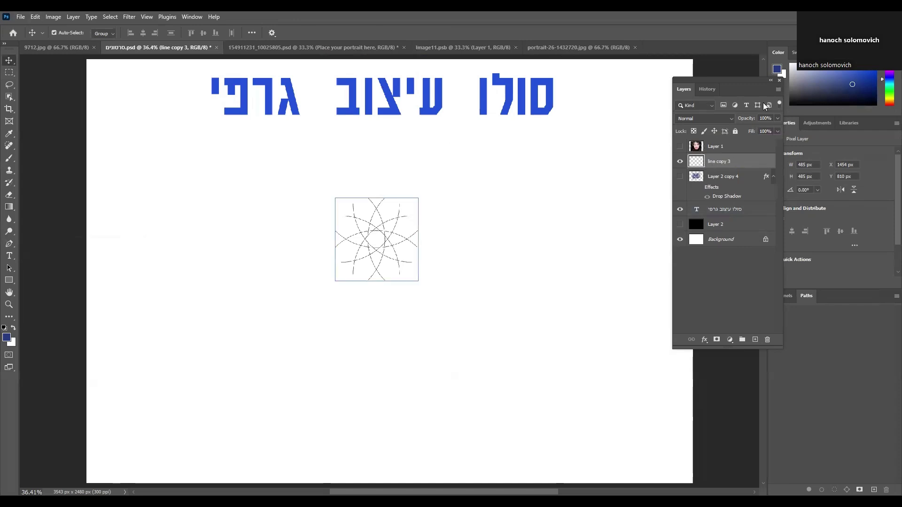
- Set the layer thumbnails to the largest size and check the line copy 3 layer by toggling its visibility
left_click(778, 89)
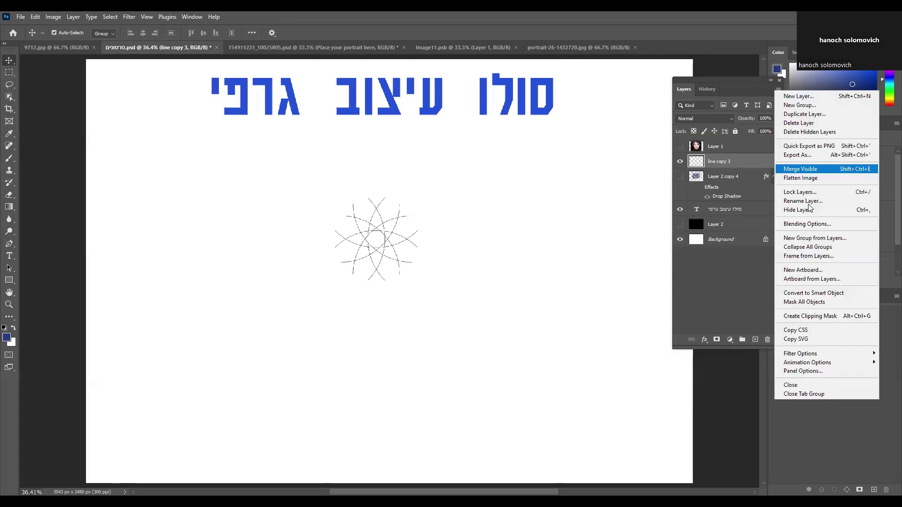
left_click(803, 371)
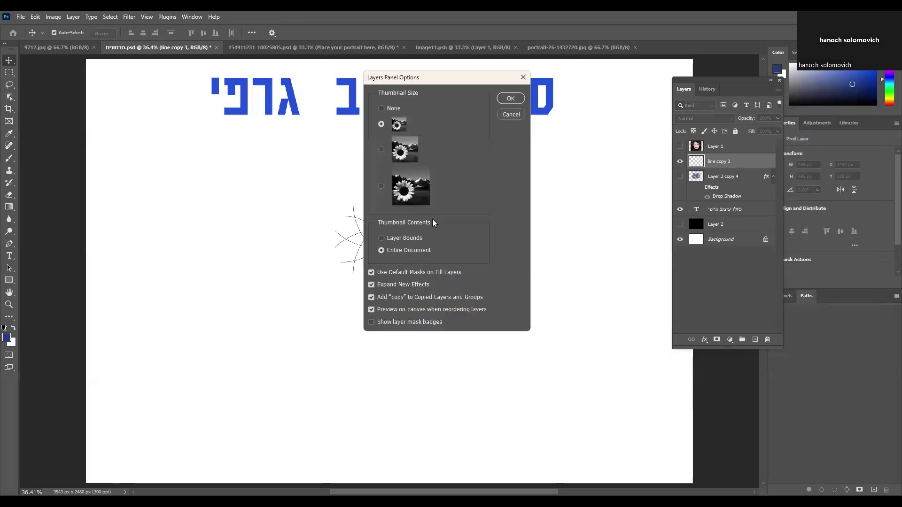
left_click(399, 190)
left_click(522, 100)
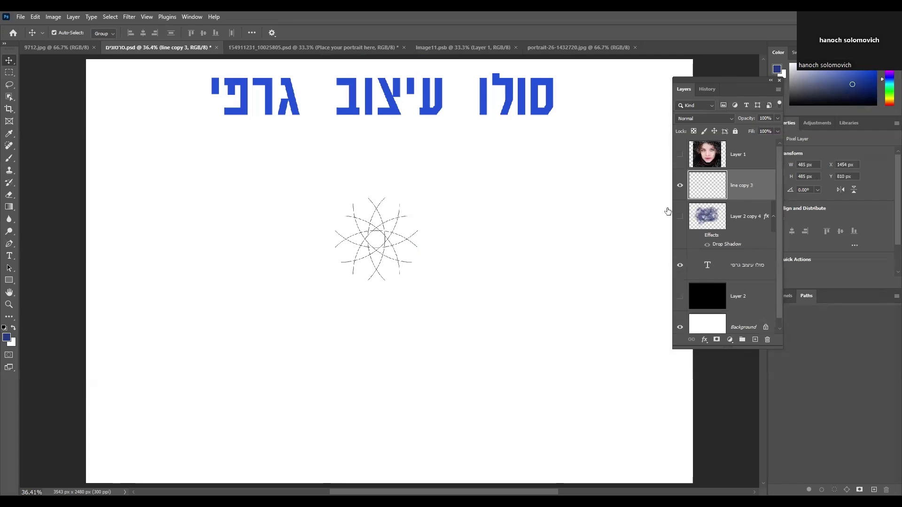
left_click(652, 191)
left_click(652, 192)
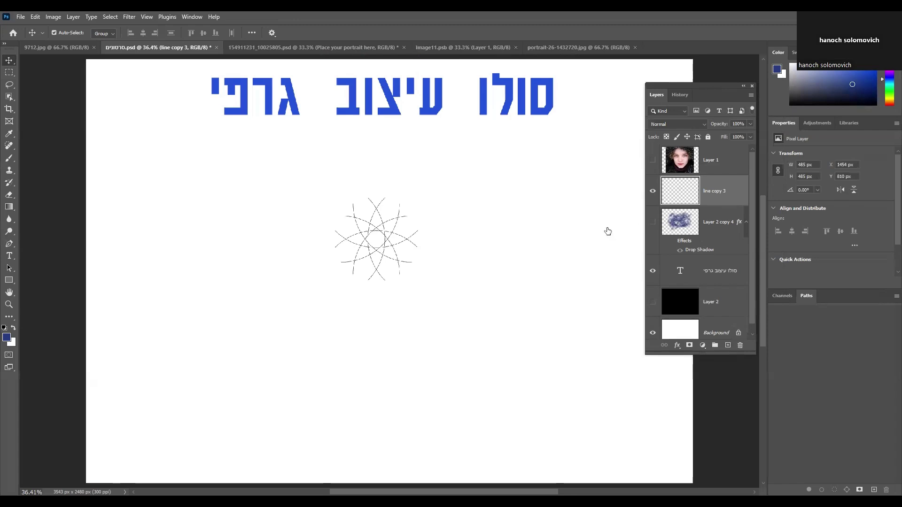
- Select the line copy 3 layer, load its pixels as a selection, and check the selection outline up close
left_click(715, 228)
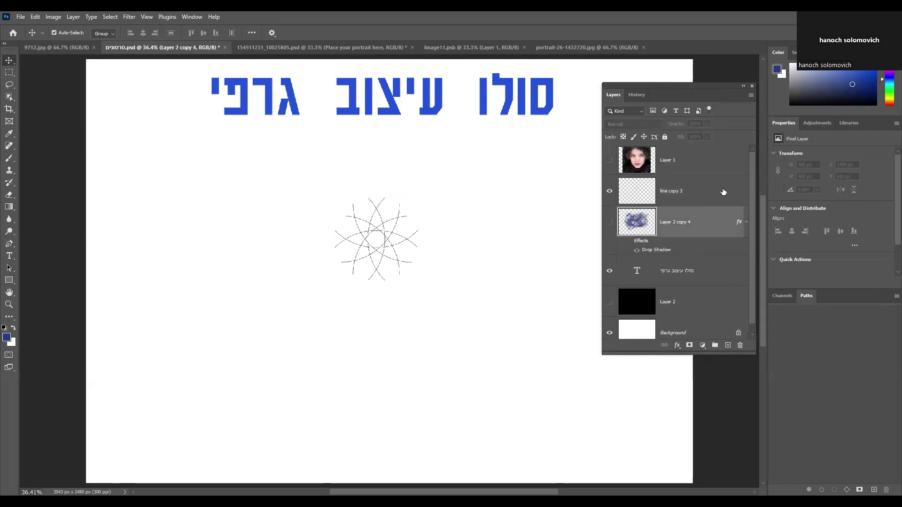
left_click(723, 190, "ctrl")
left_click(721, 158, "ctrl")
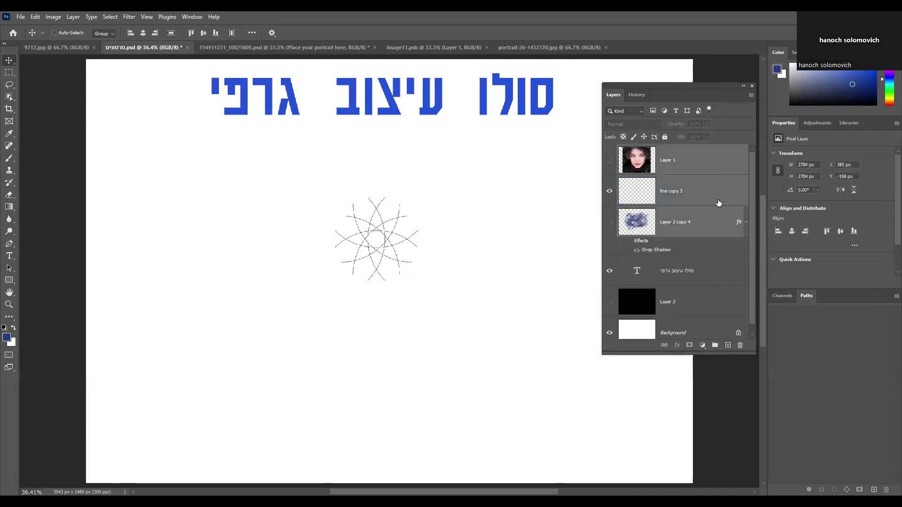
left_click(718, 203)
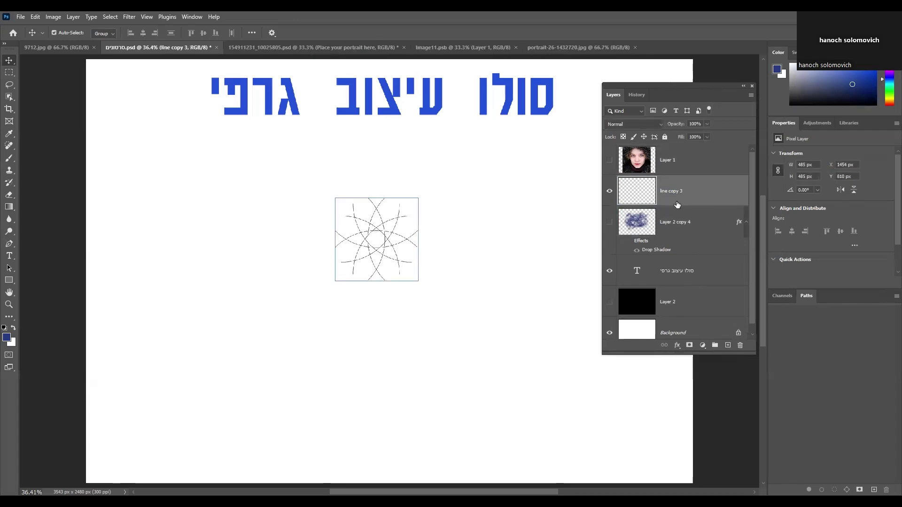
left_click(610, 191)
left_click(610, 192)
left_click(633, 191, "ctrl")
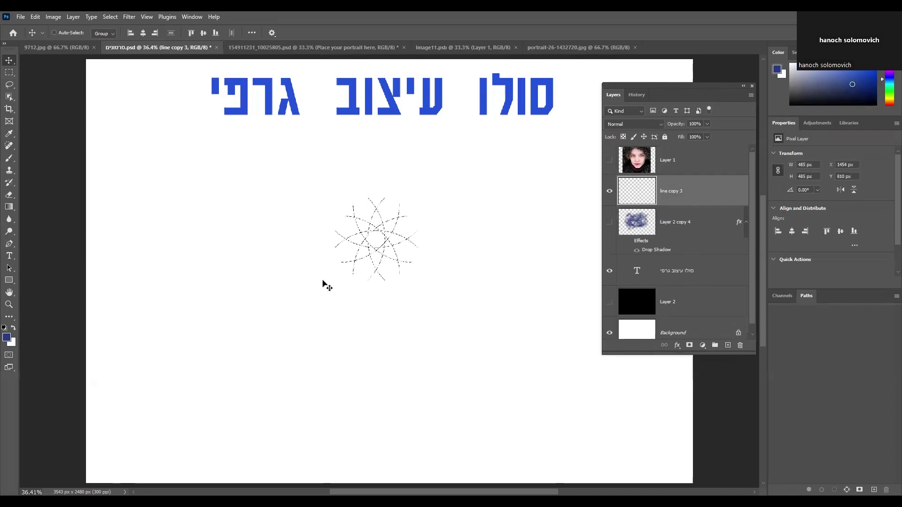
key("ctrl+plus")
key("ctrl+plus")
key("ctrl+plus")
key("ctrl+plus")
key("ctrl+plus")
key("ctrl+0")
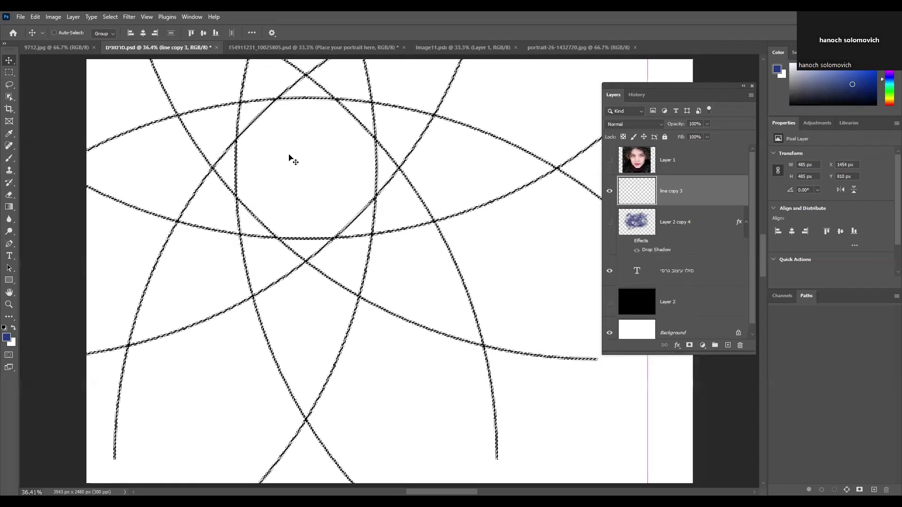
- Define a brush preset from the selected star pattern and name it מברשת חמודה
left_click(609, 191)
left_click(609, 191)
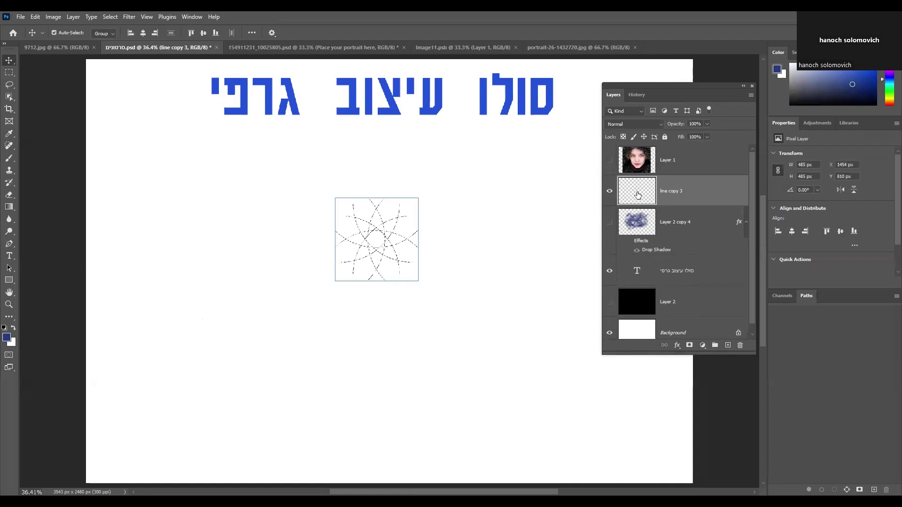
left_click(36, 17)
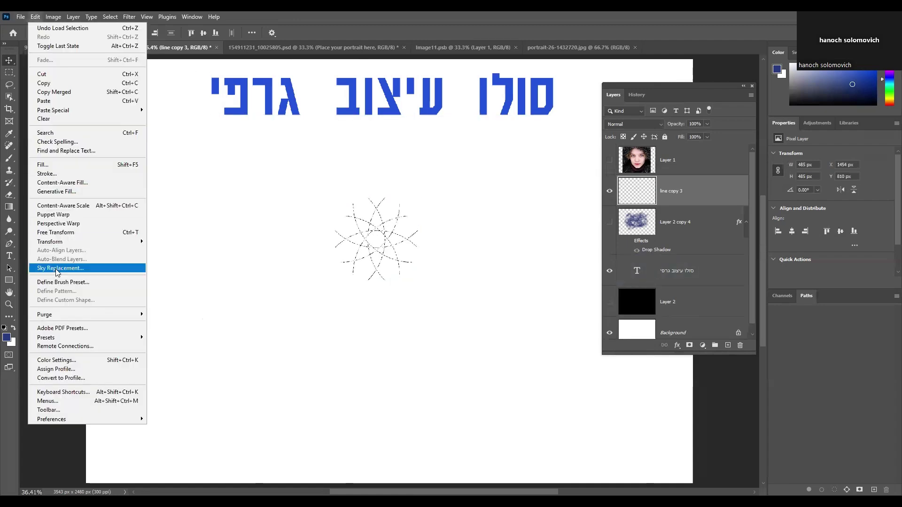
left_click(96, 283)
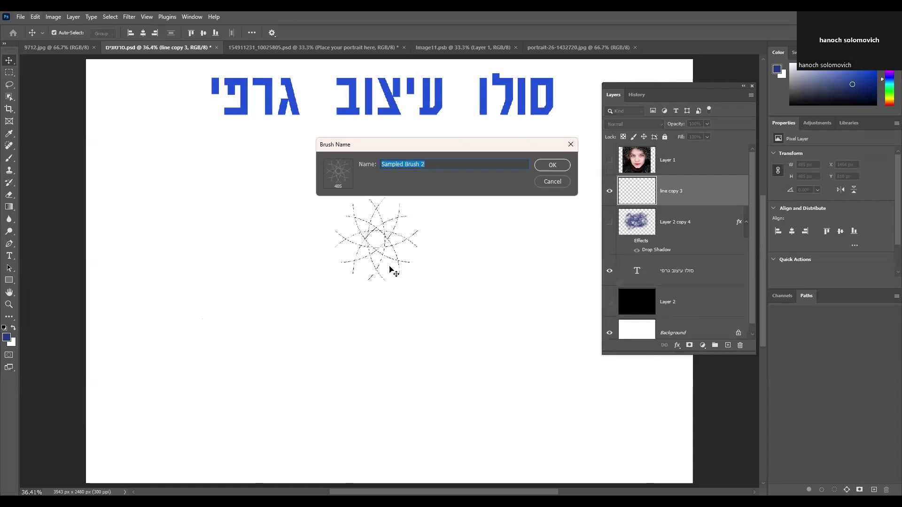
double_click(404, 165)
left_click(404, 165)
left_click_drag(429, 164, 352, 169)
type("מברשת חמודה")
left_click(552, 167)
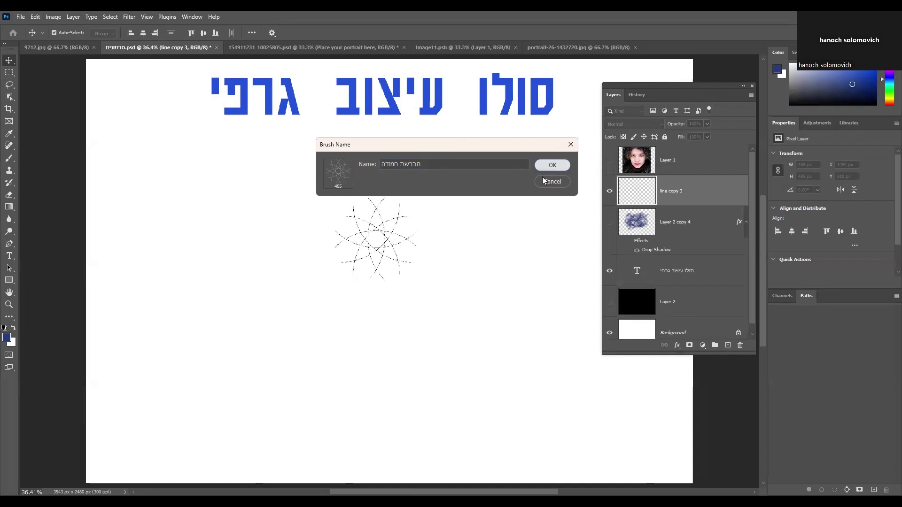
- Activate the Brush tool and reduce the new star brush to 100 px
key("b")
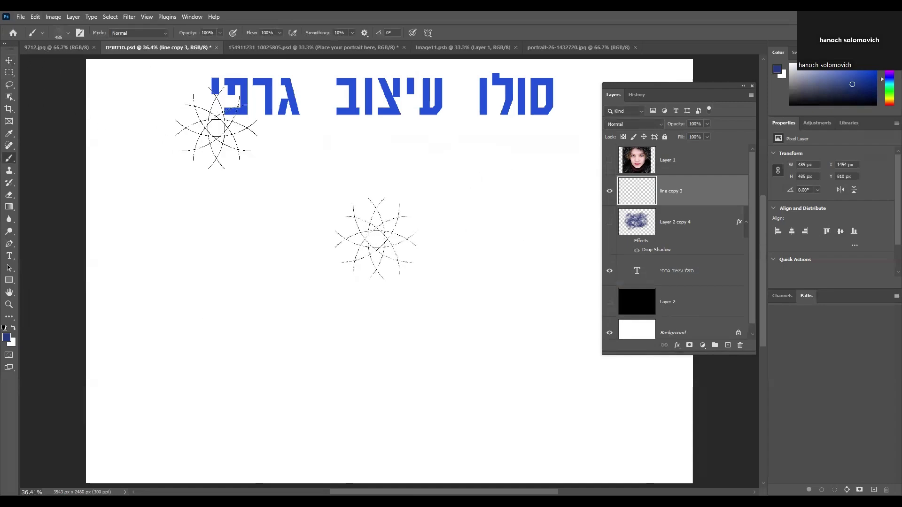
key("bracketleft")
key("bracketleft")
key("bracketleft")
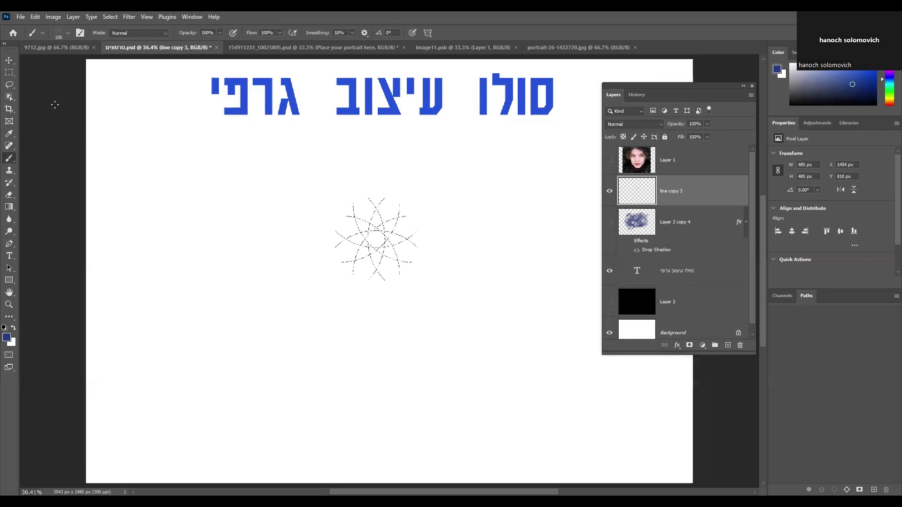
- Deselect the star outline, hide the line copy 3 layer, and show the portrait on Layer 1
left_click(9, 60)
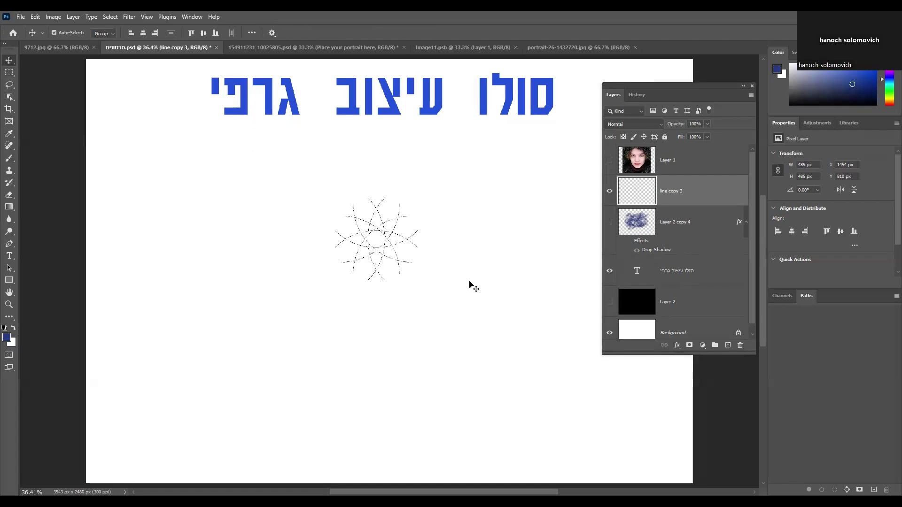
left_click(110, 17)
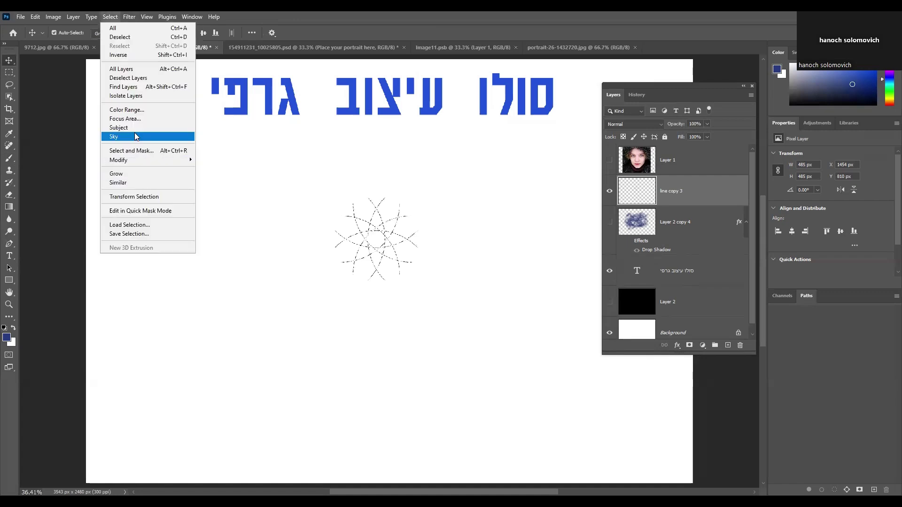
left_click(142, 38)
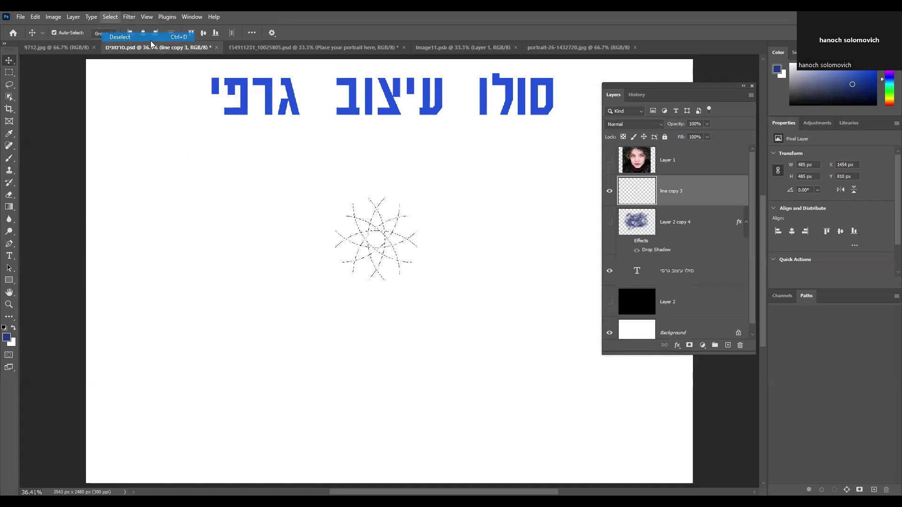
left_click(609, 191)
left_click(609, 159)
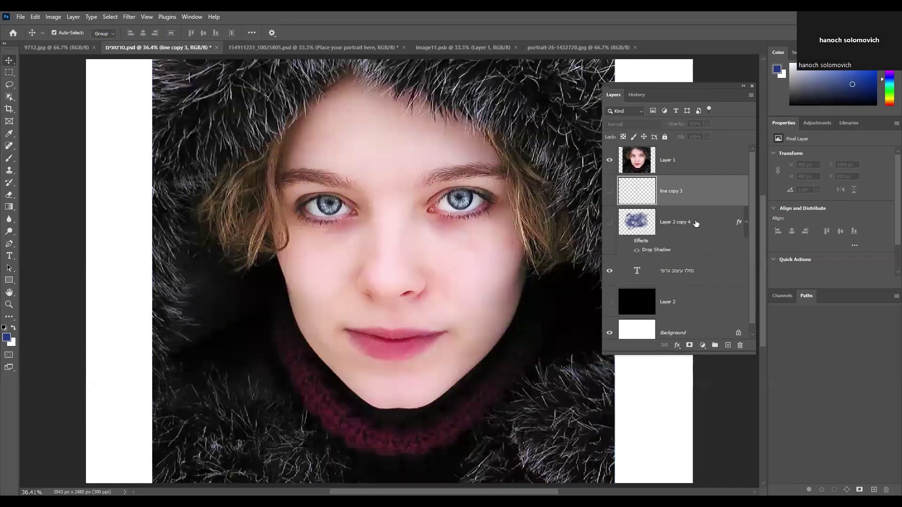
- Add a new empty layer above Layer 2 copy 4 and move it above the portrait layer
left_click(697, 235)
left_click_drag(535, 184, 535, 229)
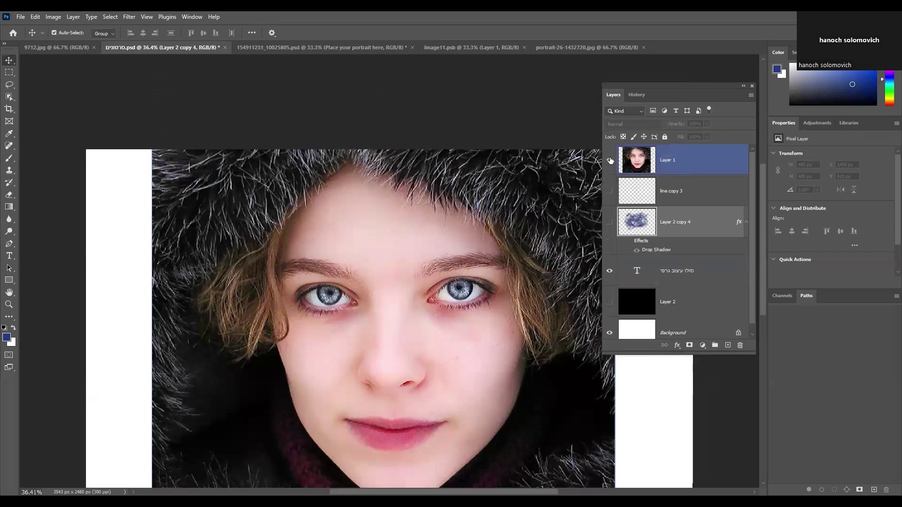
left_click(610, 160)
left_click(610, 160)
left_click(728, 345)
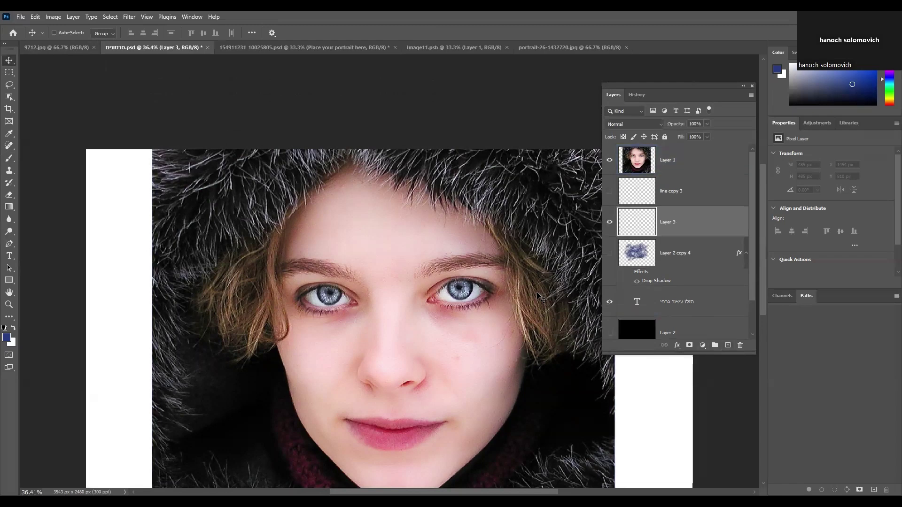
scroll(540, 297, "down", 4)
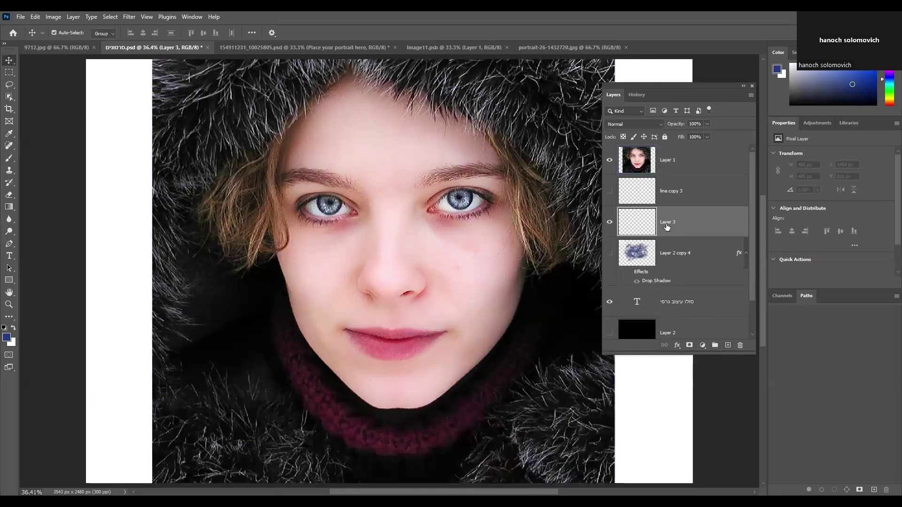
left_click(609, 222)
left_click_drag(701, 160, 677, 175)
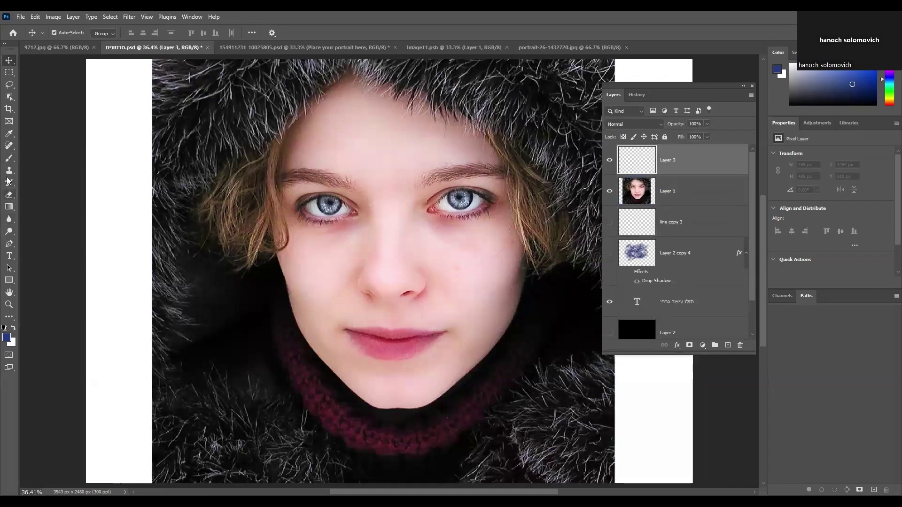
- Choose the מברשת חמודה brush, enlarge it to 369 px, and paint blue strokes across the whole face on Layer 3
left_click(9, 158)
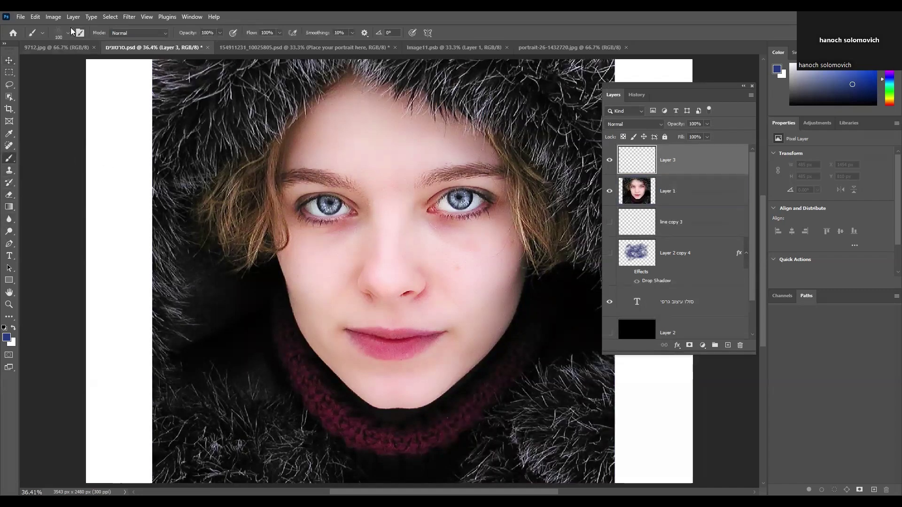
left_click(68, 29)
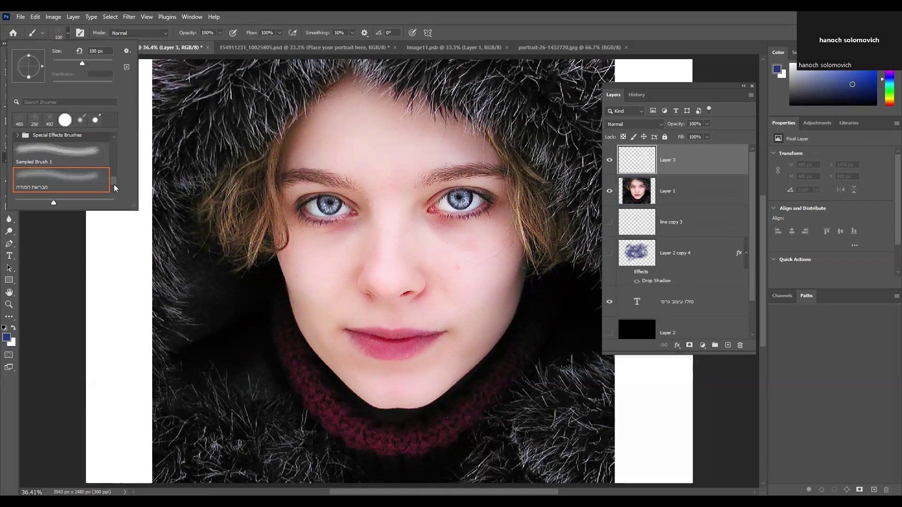
left_click(46, 184)
left_click(97, 63)
mouse_move(328, 138)
left_mouse_down()
mouse_move(319, 221)
mouse_move(417, 136)
mouse_move(376, 118)
mouse_move(277, 129)
mouse_move(348, 263)
mouse_move(512, 235)
left_mouse_up()
mouse_move(519, 191)
left_mouse_down()
mouse_move(436, 106)
mouse_move(500, 207)
mouse_move(368, 87)
mouse_move(497, 182)
mouse_move(567, 277)
mouse_move(523, 337)
mouse_move(412, 405)
mouse_move(413, 382)
mouse_move(214, 314)
mouse_move(234, 272)
mouse_move(317, 210)
mouse_move(286, 204)
left_mouse_up()
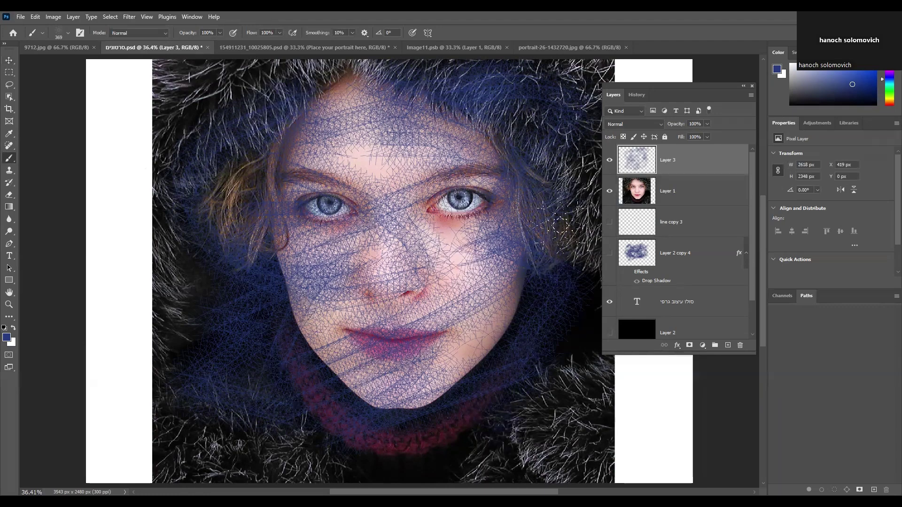
- Stamp more stars around the lower and left edges of the strokes on Layer 3, toggling the portrait's visibility to check coverage
left_click(609, 191)
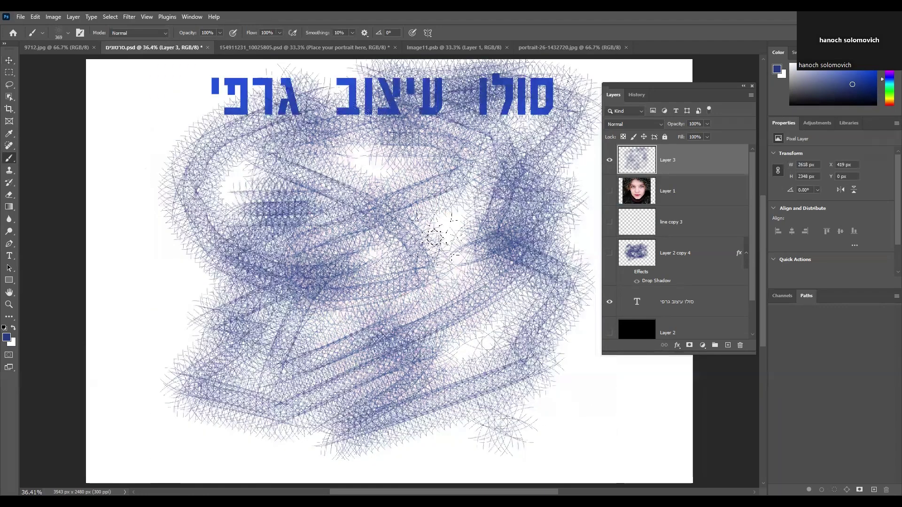
key("ctrl+z")
mouse_move(317, 459)
left_mouse_down()
mouse_move(312, 442)
mouse_move(315, 461)
mouse_move(312, 441)
mouse_move(242, 448)
left_mouse_up()
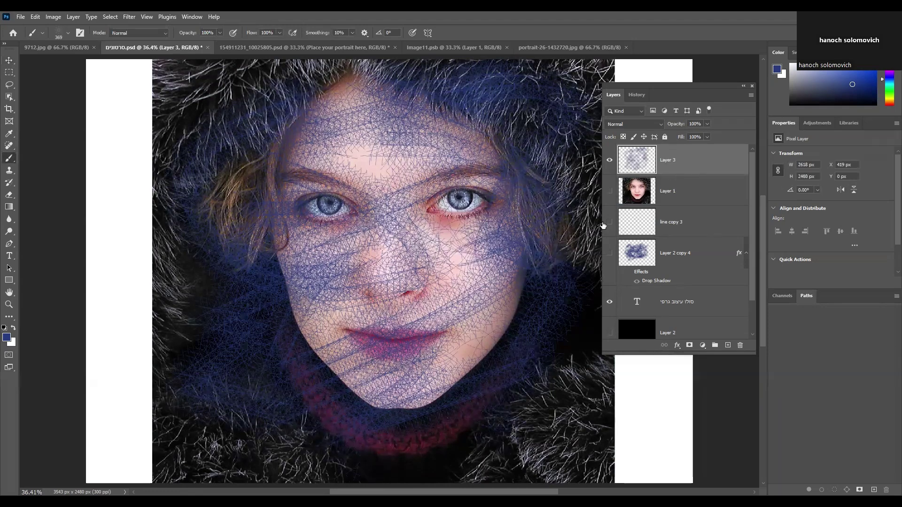
left_click(609, 191)
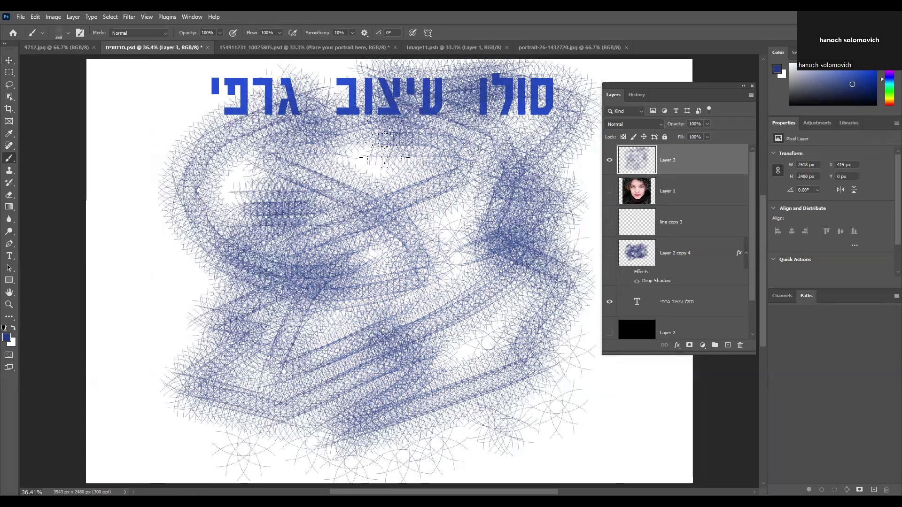
left_click(182, 141)
left_click(171, 217)
mouse_move(159, 256)
left_mouse_down()
mouse_move(180, 293)
mouse_move(192, 285)
mouse_move(157, 377)
mouse_move(196, 408)
mouse_move(176, 351)
mouse_move(170, 257)
left_mouse_up()
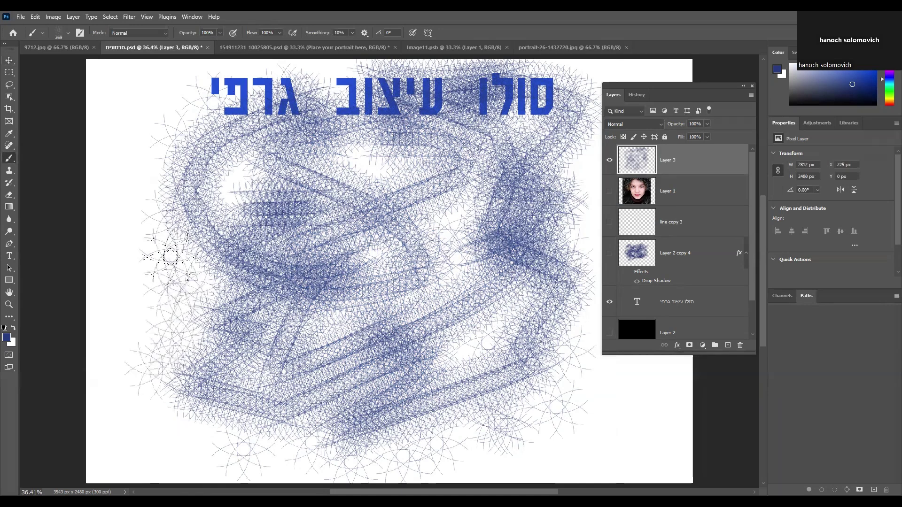
left_click(610, 191)
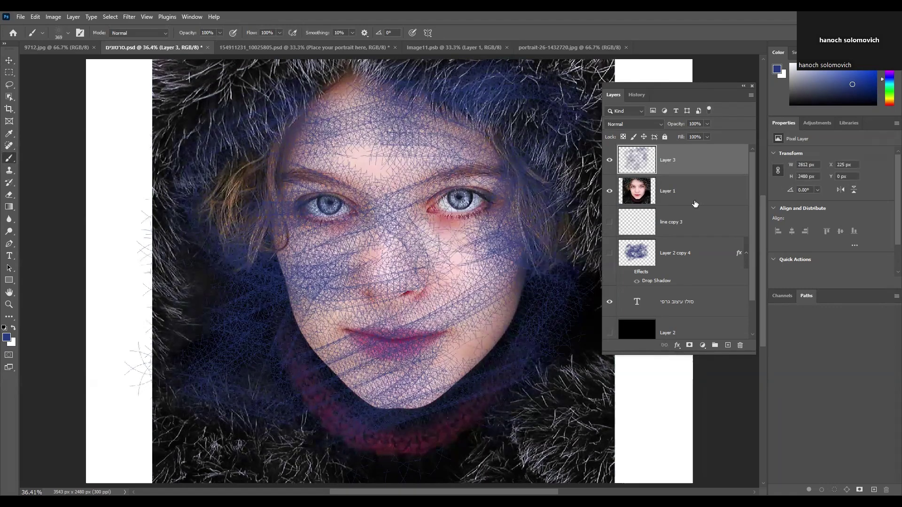
- Move the portrait layer above Layer 3, clip it to the brush strokes, and show the black Layer 2 behind
left_click_drag(701, 156, 702, 156)
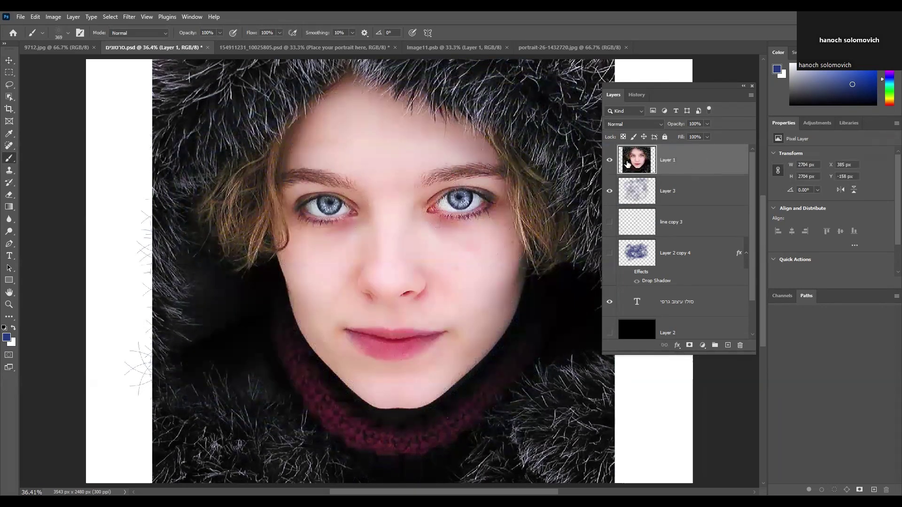
right_click(721, 162)
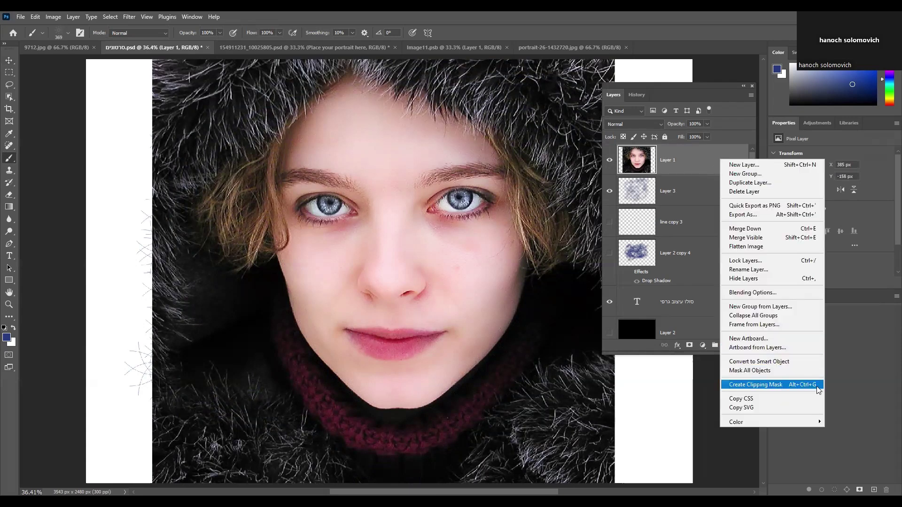
left_click(782, 385)
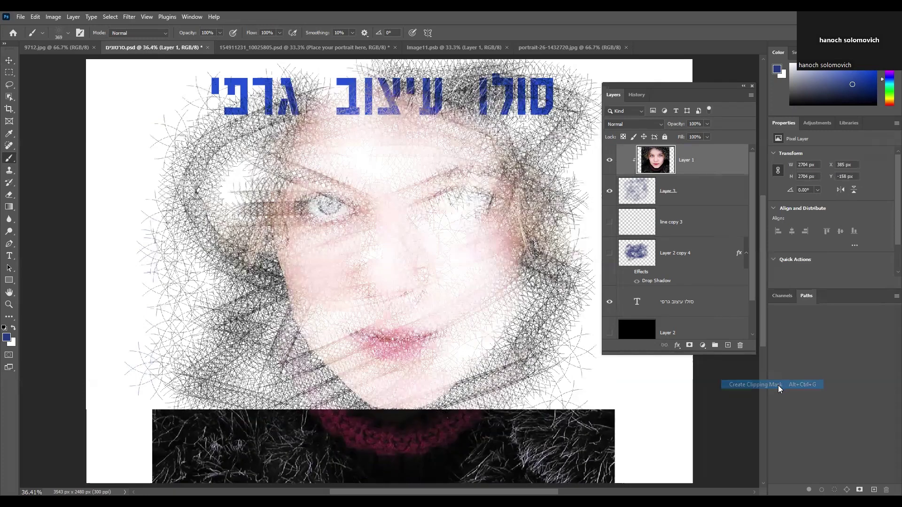
left_click(611, 334)
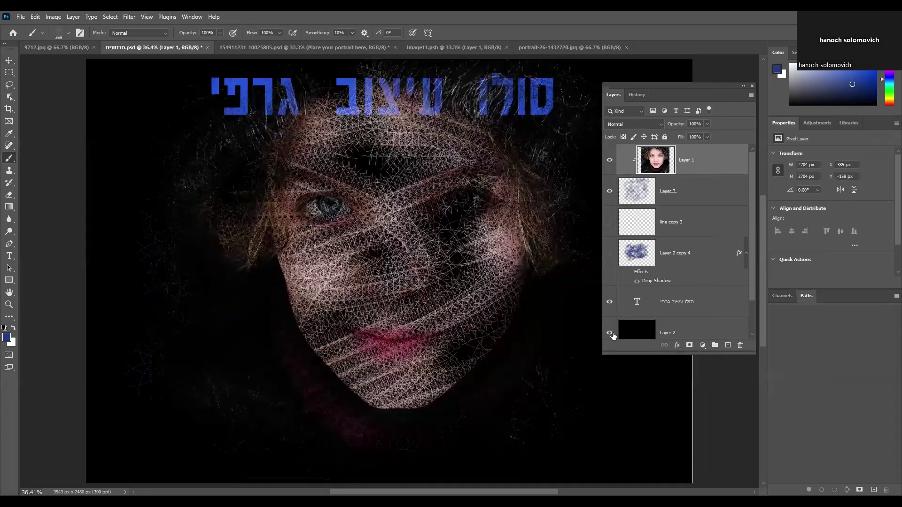
- Paint extra star brush marks on Layer 3 to fill the sparse area around the portrait's darker eye
key("ctrl+plus")
key("ctrl+plus")
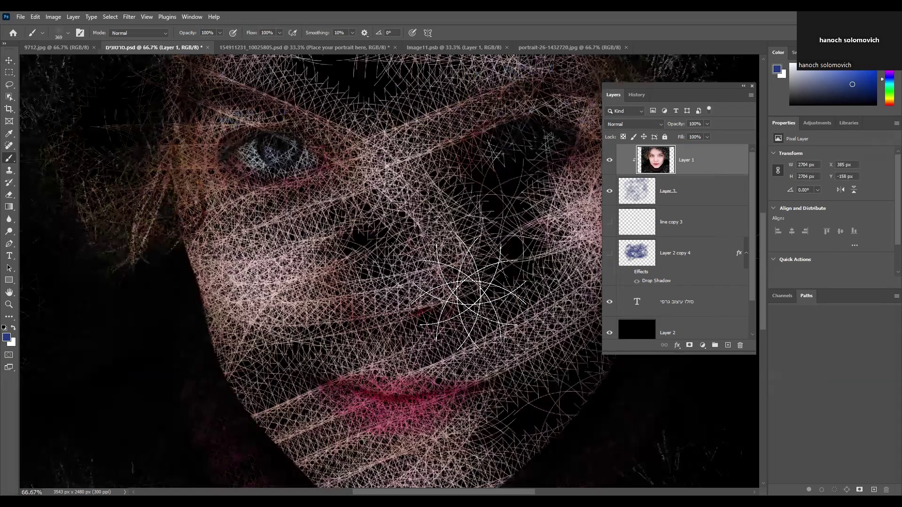
left_click_drag(599, 121, 558, 162)
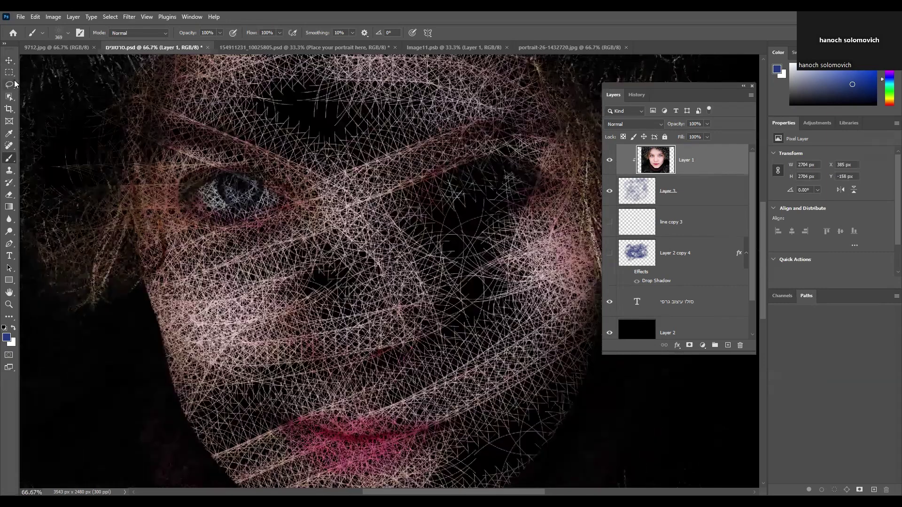
left_click(643, 191)
key("v")
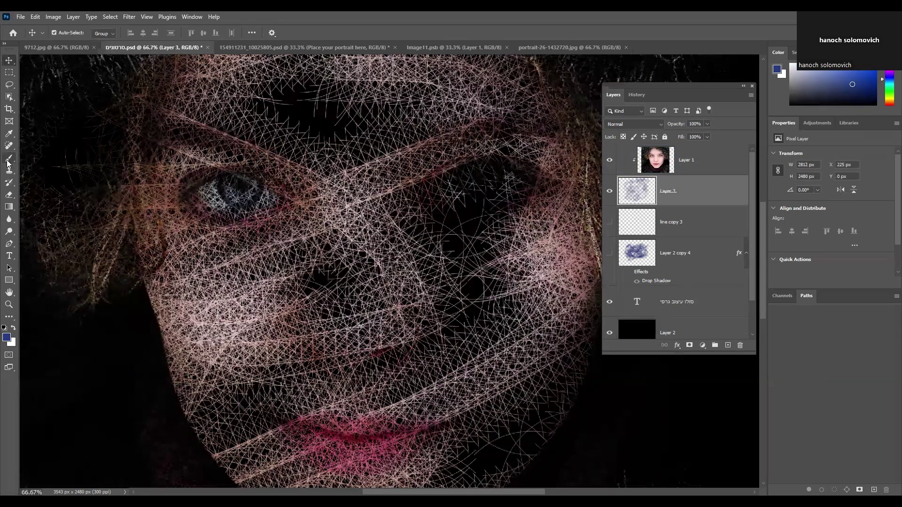
left_click(9, 159)
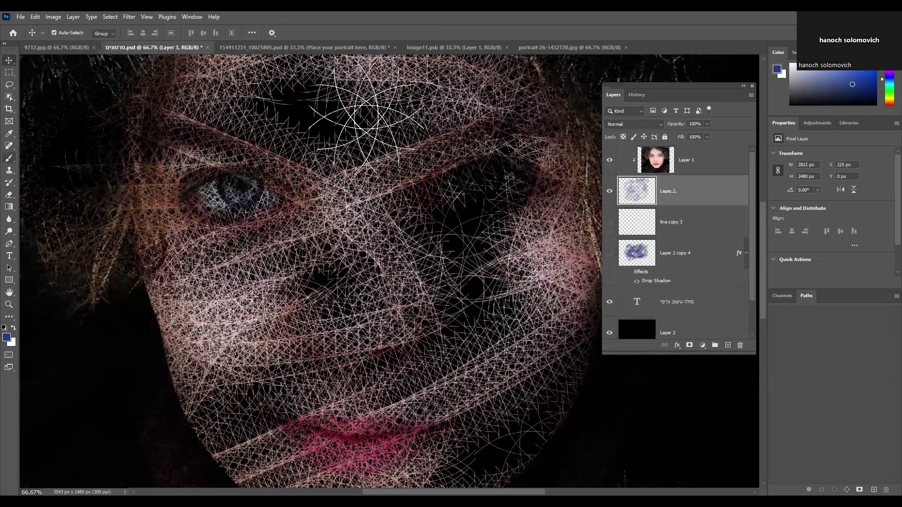
key("a")
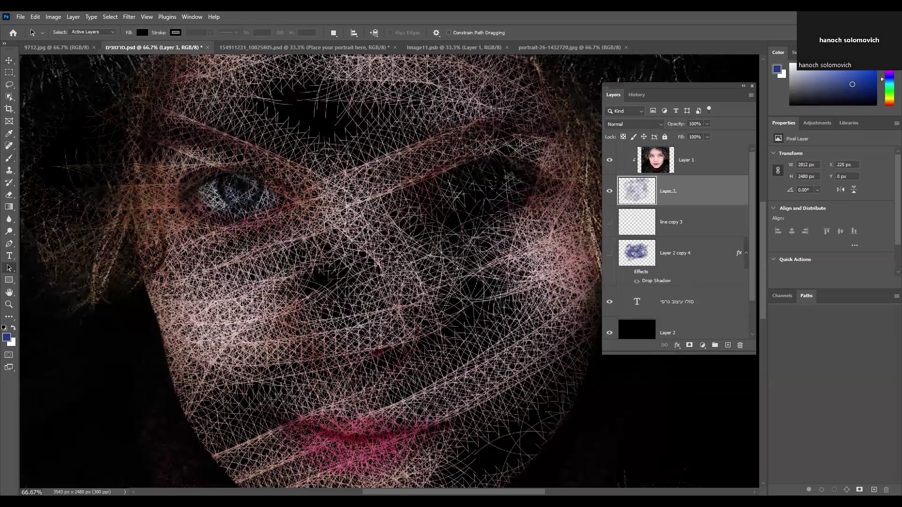
left_click(9, 60)
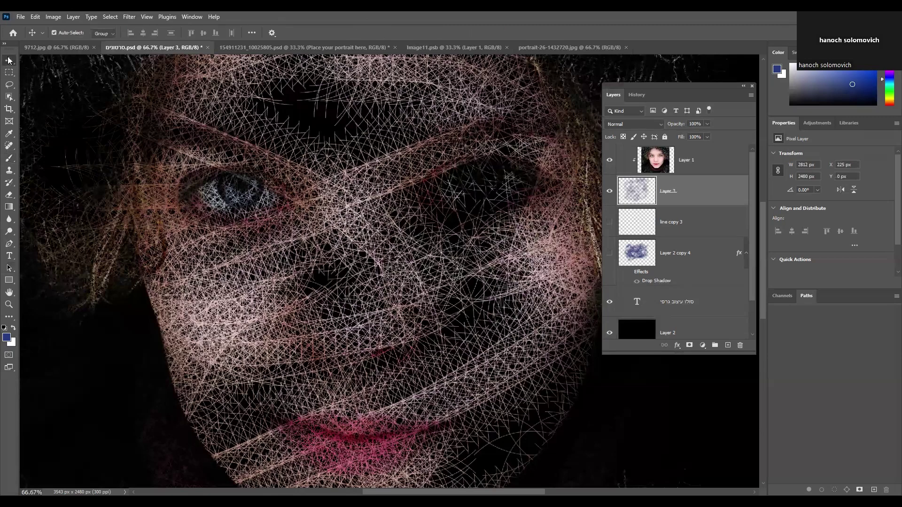
key("ctrl+0")
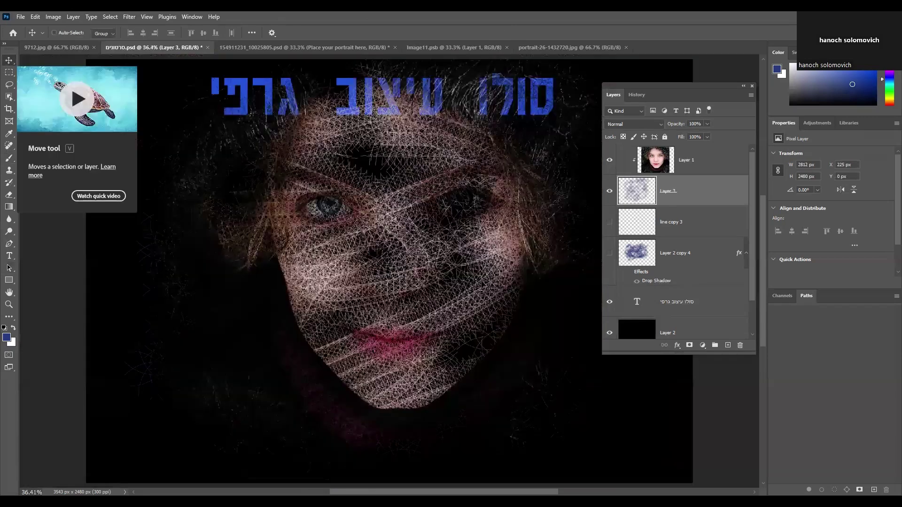
- Examine the line texture over the portrait's clearer eye at 200% magnification
left_click(717, 308)
left_click(719, 329)
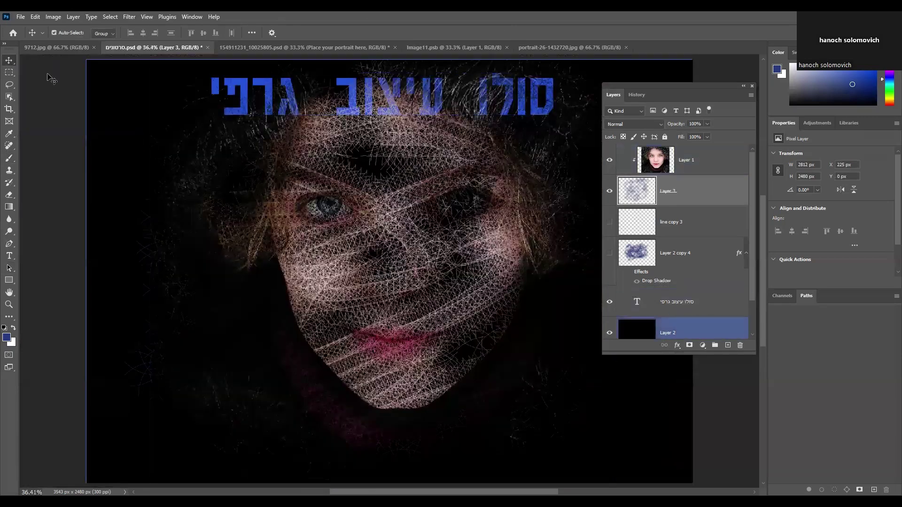
key("ctrl+plus")
key("ctrl+plus")
left_click(324, 235, "ctrl")
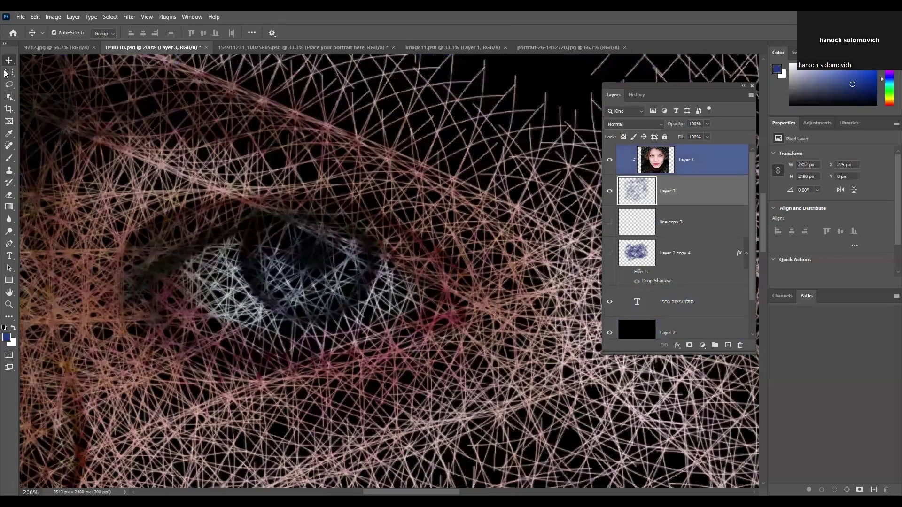
- Select a rectangle of about 204 × 142 px around the portrait's clearer eye and copy it merged
key("m")
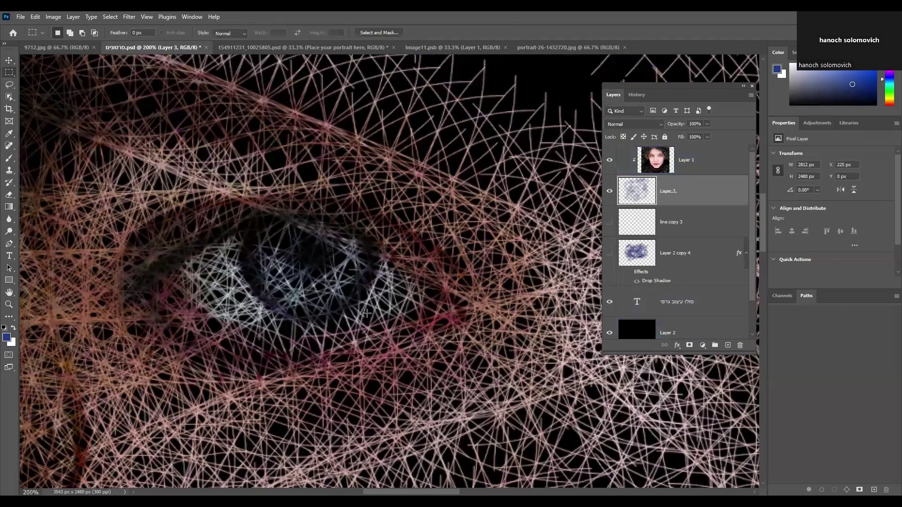
left_click_drag(195, 194, 387, 326)
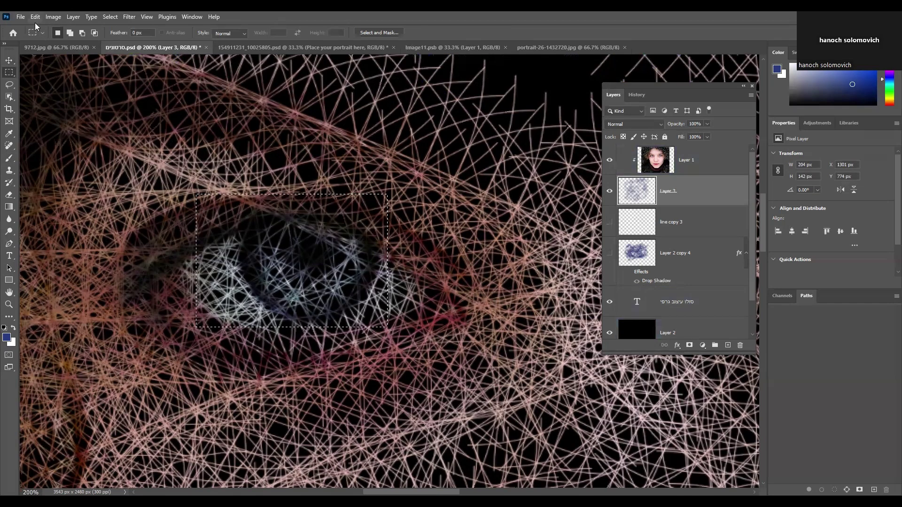
left_click(35, 17)
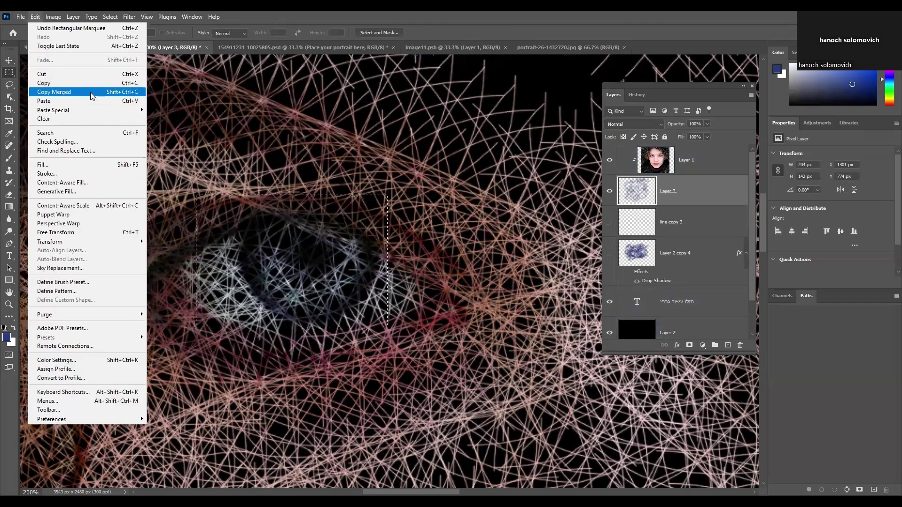
left_click(91, 96)
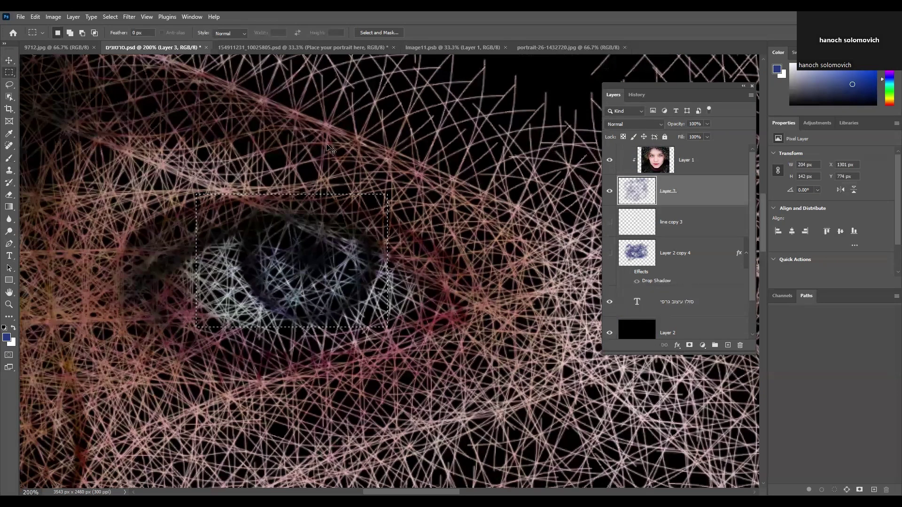
- Add a new layer above the portrait layer, hide the portrait and Layer 3, and paste the copied eye area
key("ctrl+0")
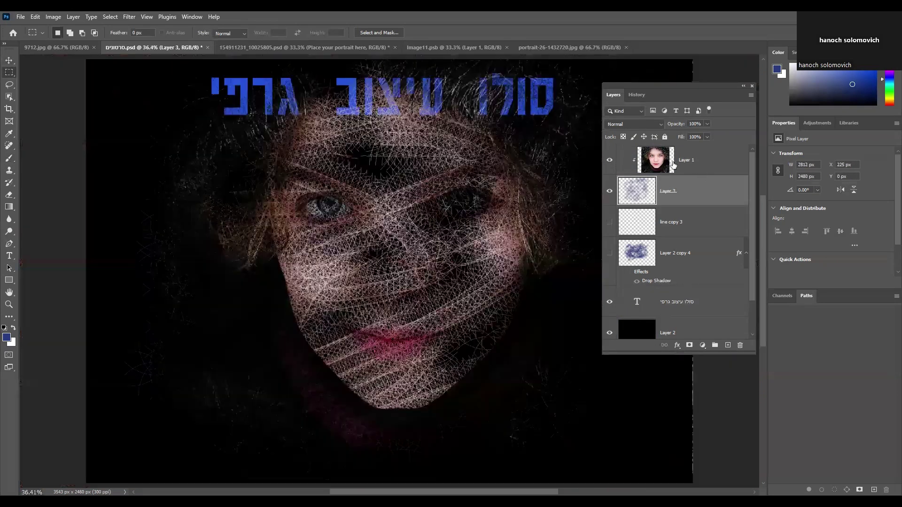
left_click(720, 166)
left_click(728, 345)
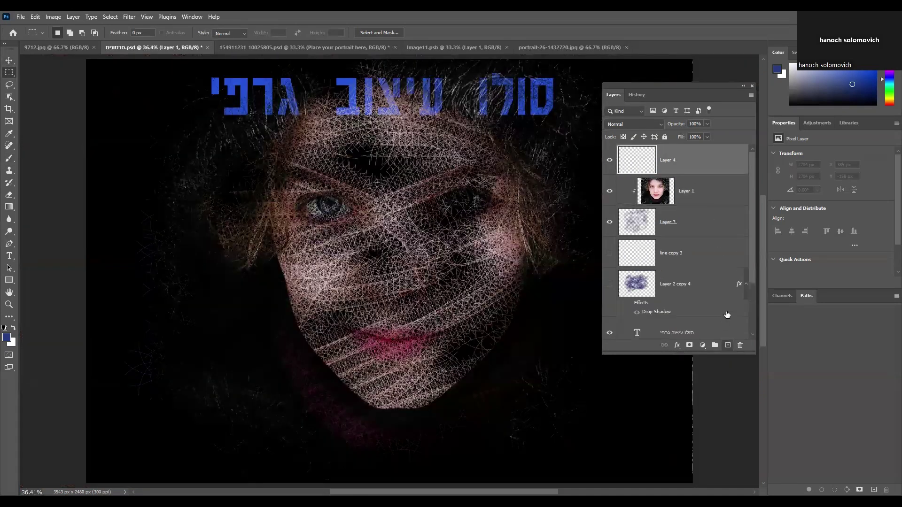
left_click(609, 191)
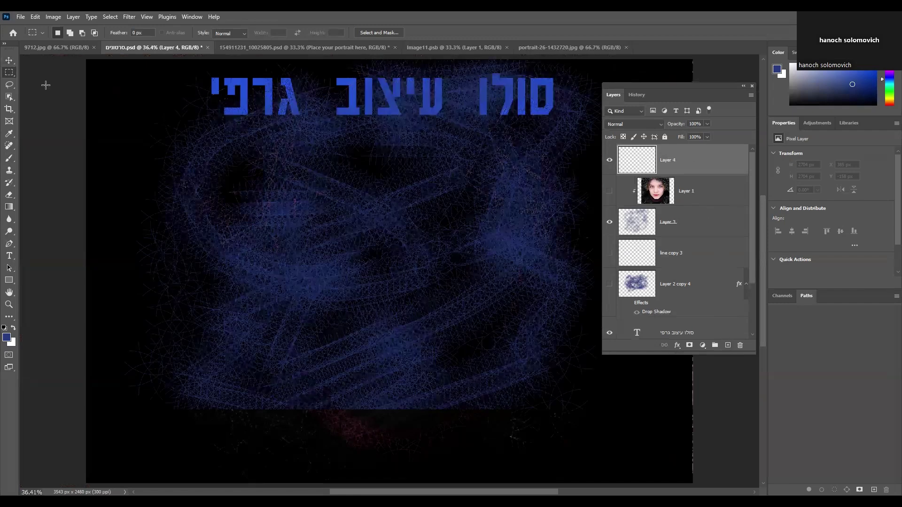
left_click(35, 17)
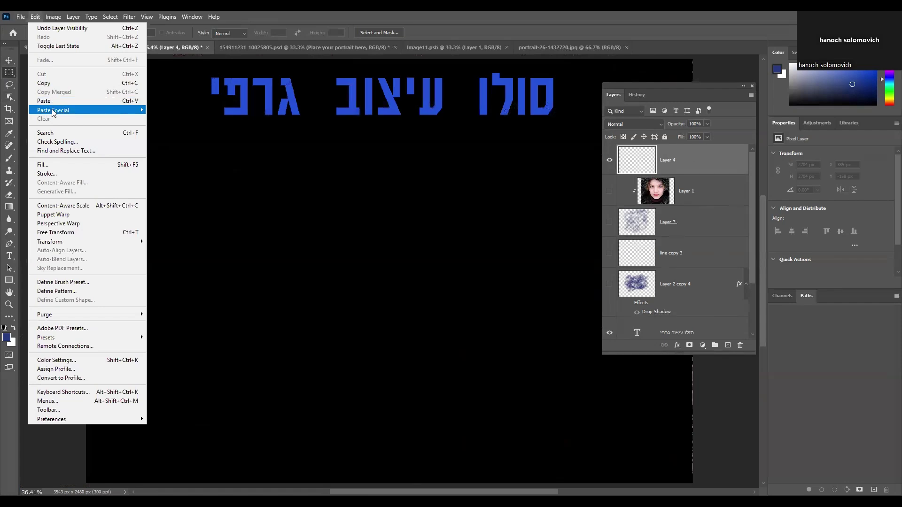
left_click(47, 100)
- Scale the pasted eye fragment up proportionally to about 2535 × 1765 px, filling most of the canvas
key("v")
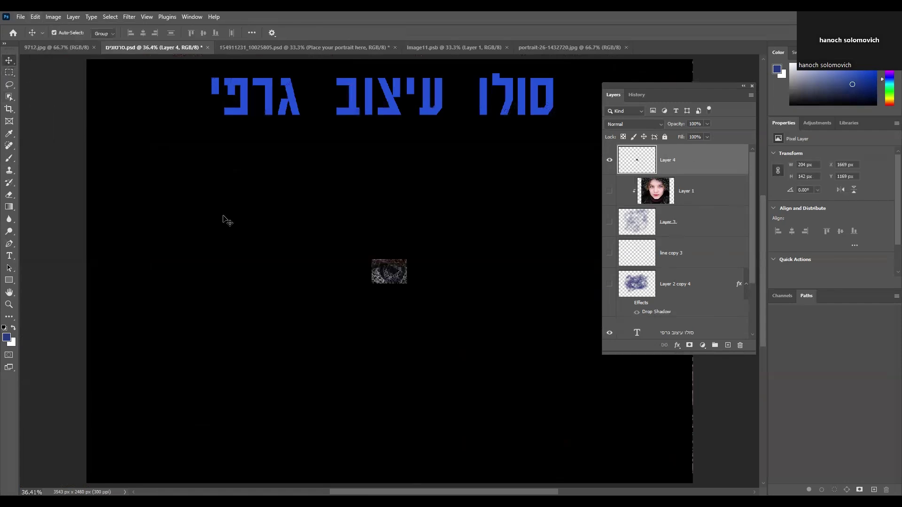
key("ctrl+t")
left_click_drag(412, 260, 574, 142)
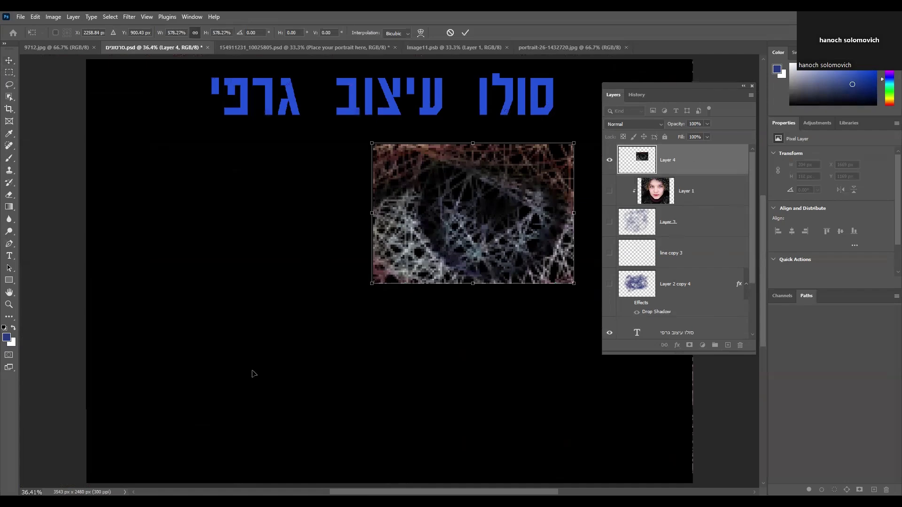
left_click_drag(372, 283, 176, 420)
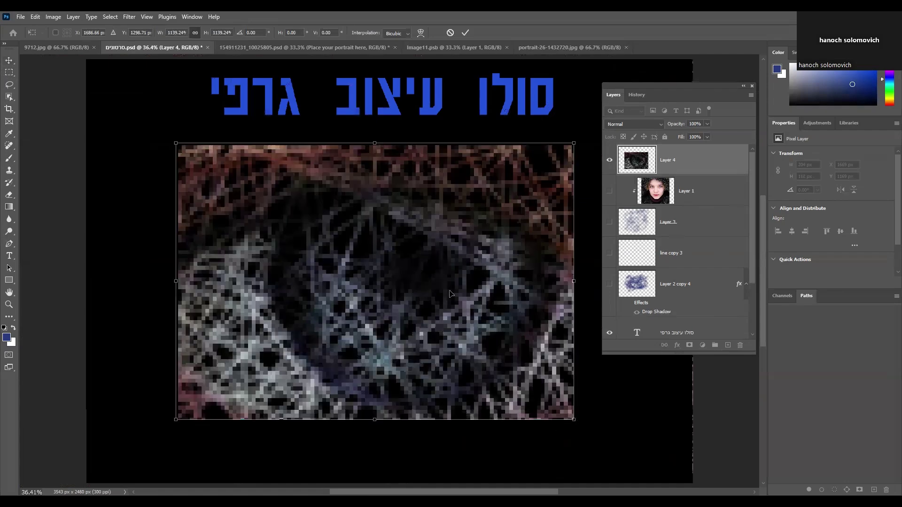
key("Return")
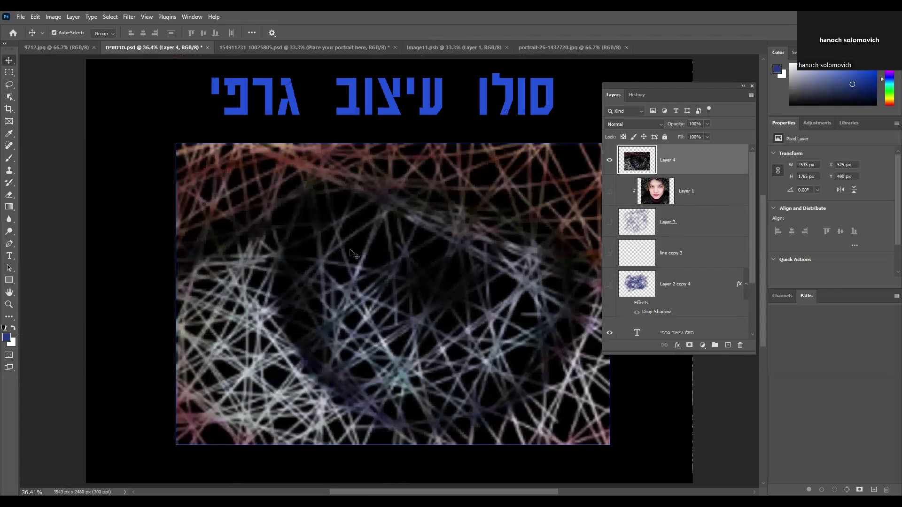
- On a new layer, lasso a crescent along the iris's lower-left edge and fill it with cyan 03fff6
left_click(728, 345)
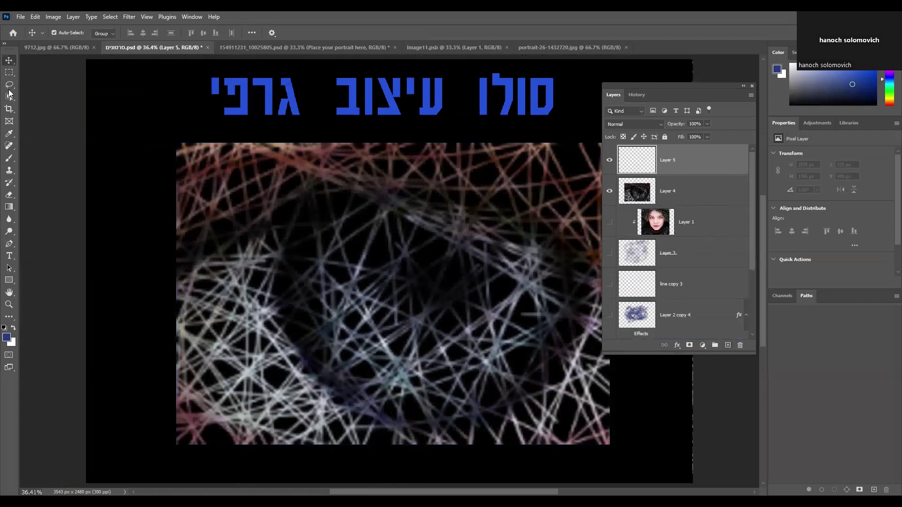
key("l")
mouse_move(240, 269)
left_mouse_down()
mouse_move(257, 324)
mouse_move(534, 397)
mouse_move(302, 344)
mouse_move(239, 230)
mouse_move(253, 336)
left_mouse_up()
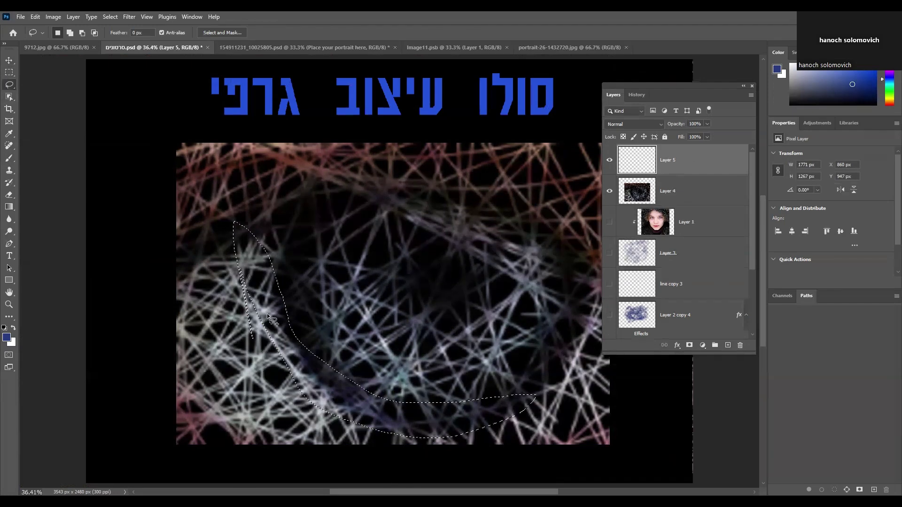
key("shift+F5")
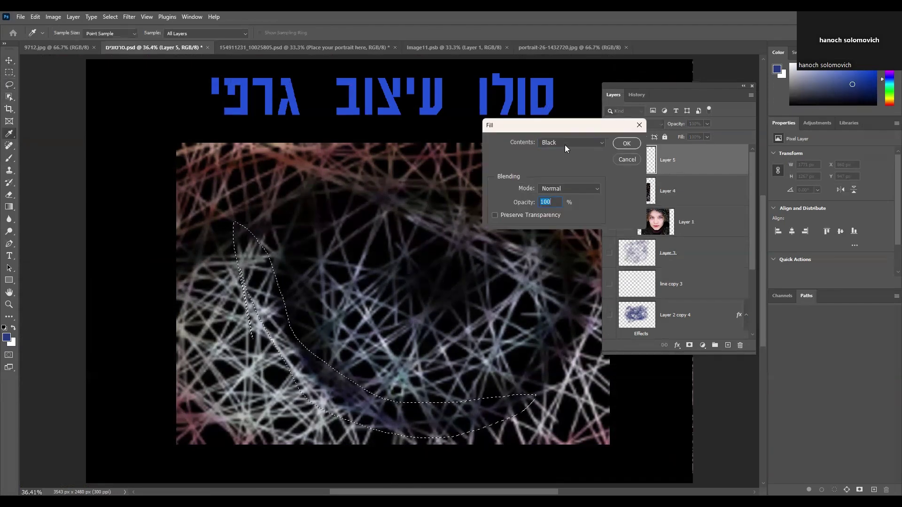
left_click(565, 147)
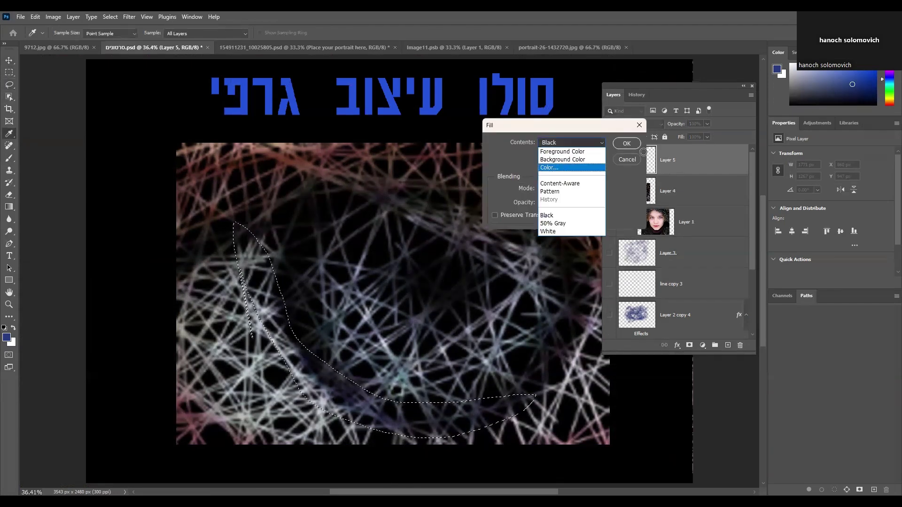
left_click(548, 167)
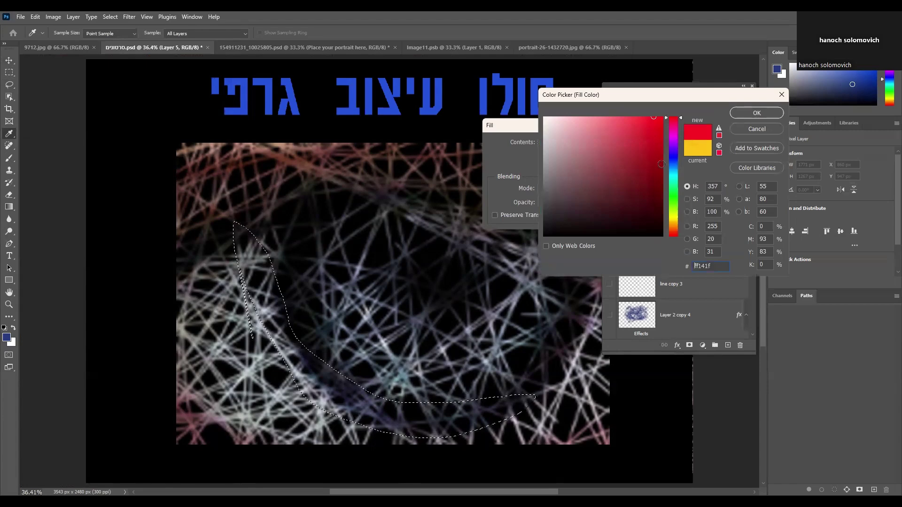
left_click(679, 179)
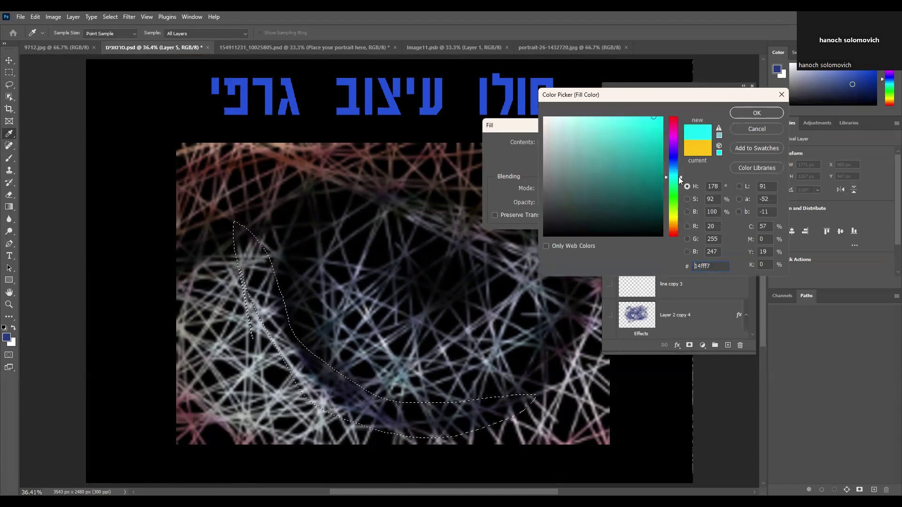
left_click(766, 112)
left_click(626, 143)
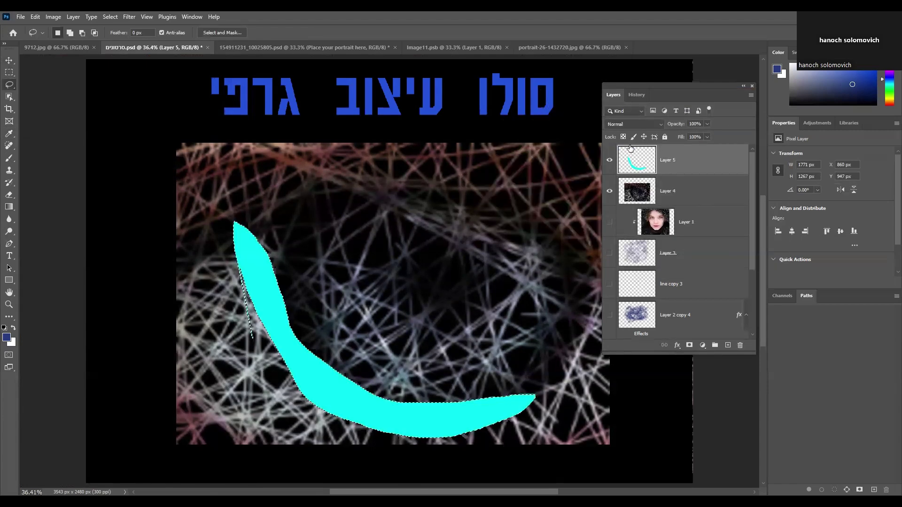
key("ctrl+d")
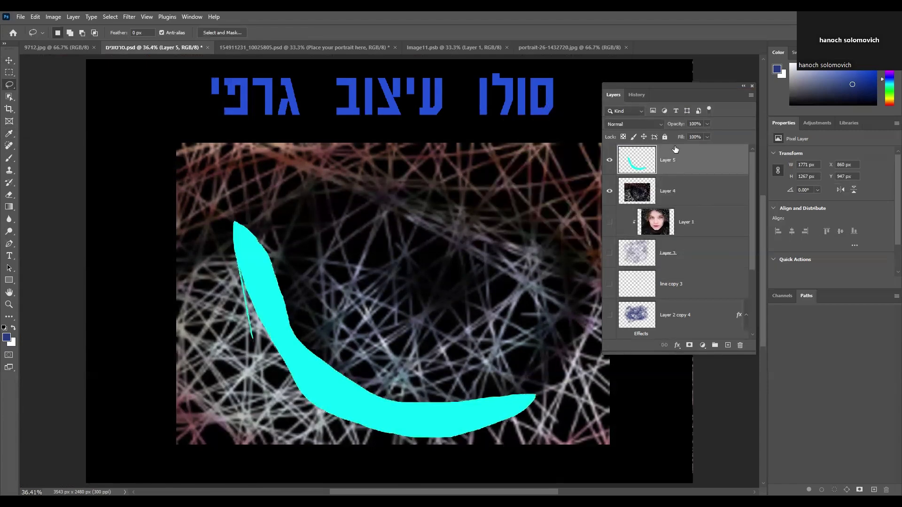
- Set the cyan crescent layer to Soft Light blending at 23% opacity
left_click(652, 126)
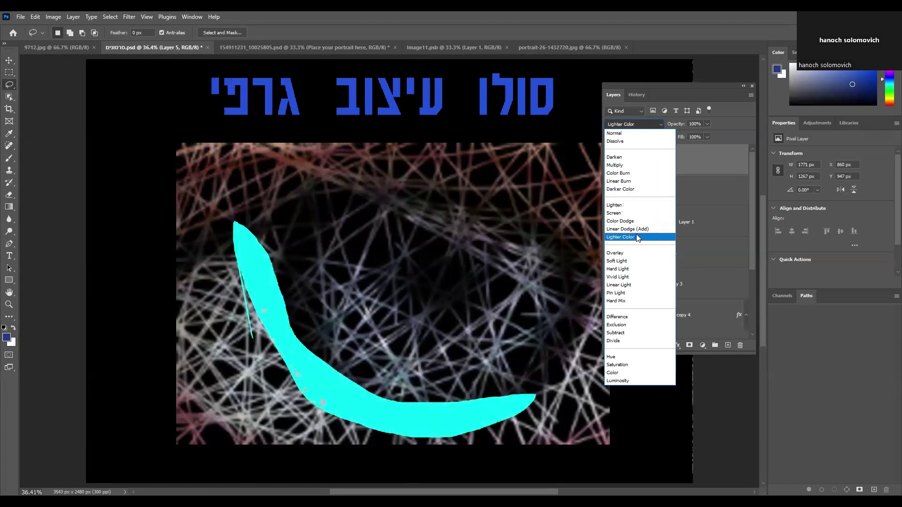
left_click(641, 260)
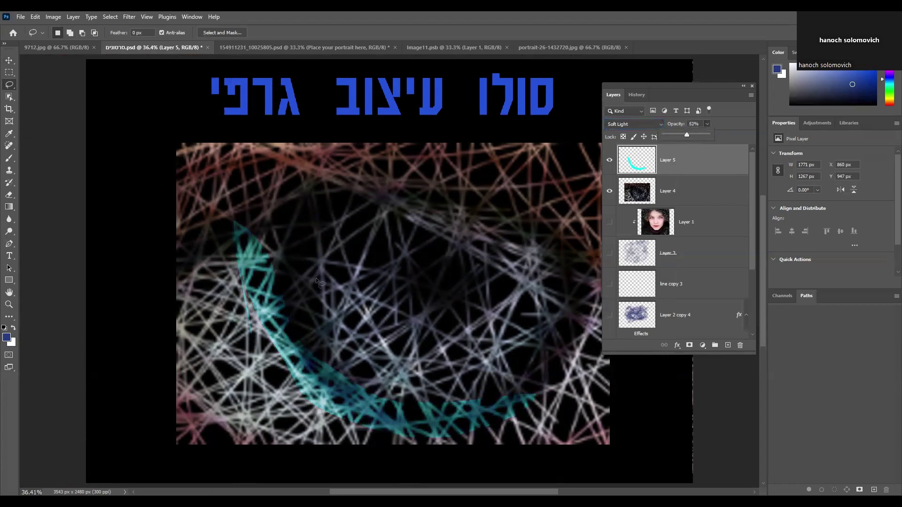
left_click(674, 135)
left_click(9, 60)
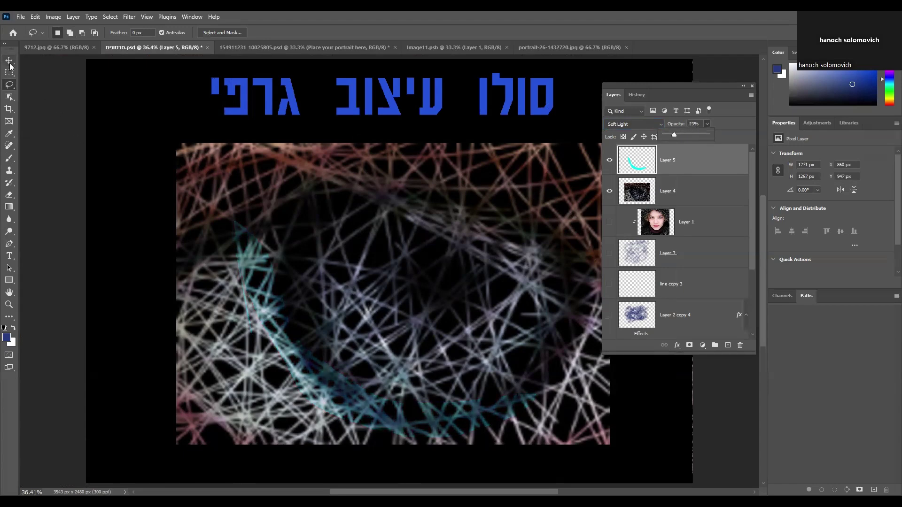
left_click(324, 326)
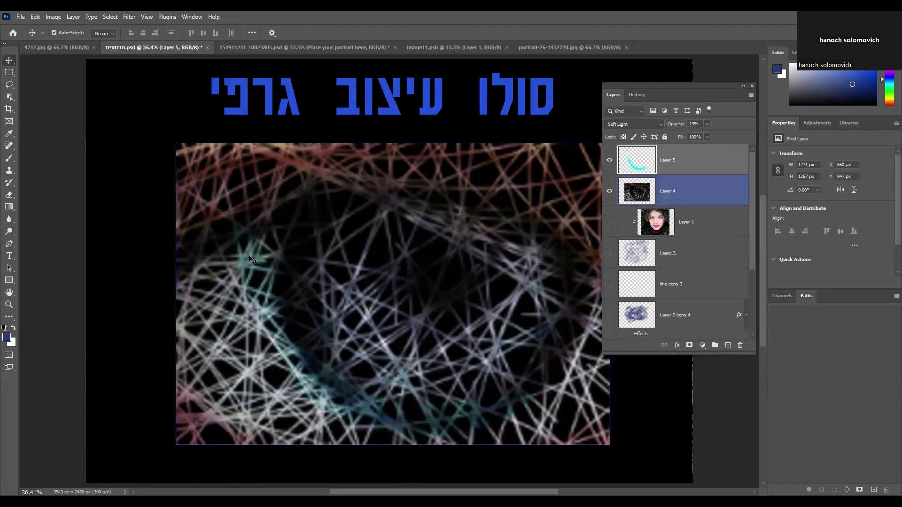
left_click(313, 238)
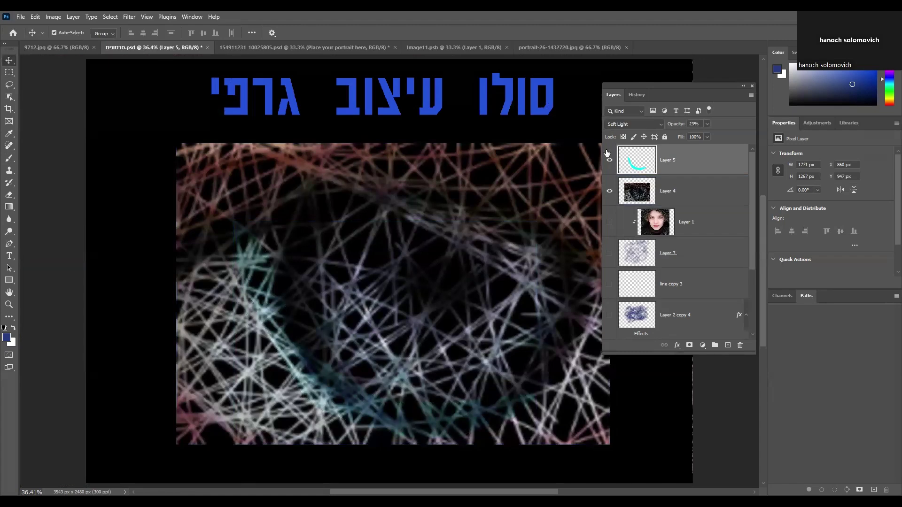
- Show the clipped portrait and its brush strokes again and hide the enlarged eye on Layer 4
left_click(616, 200)
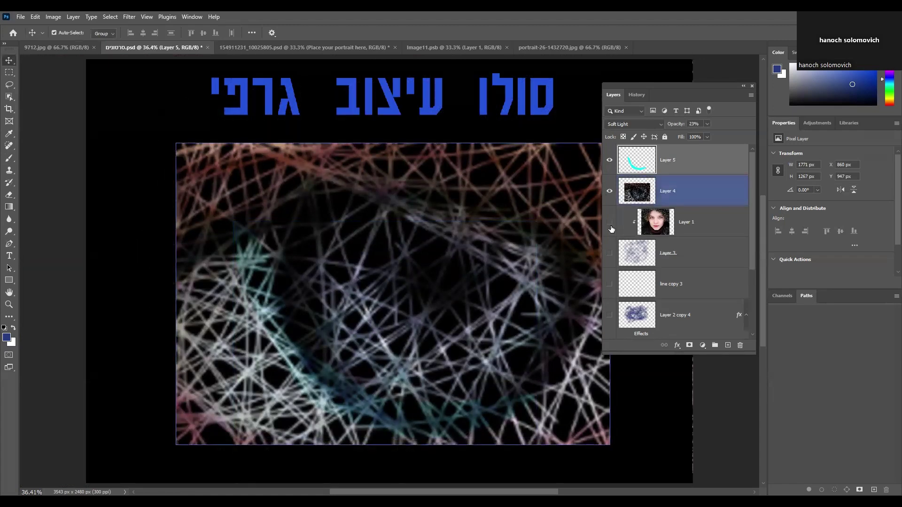
left_click(610, 225)
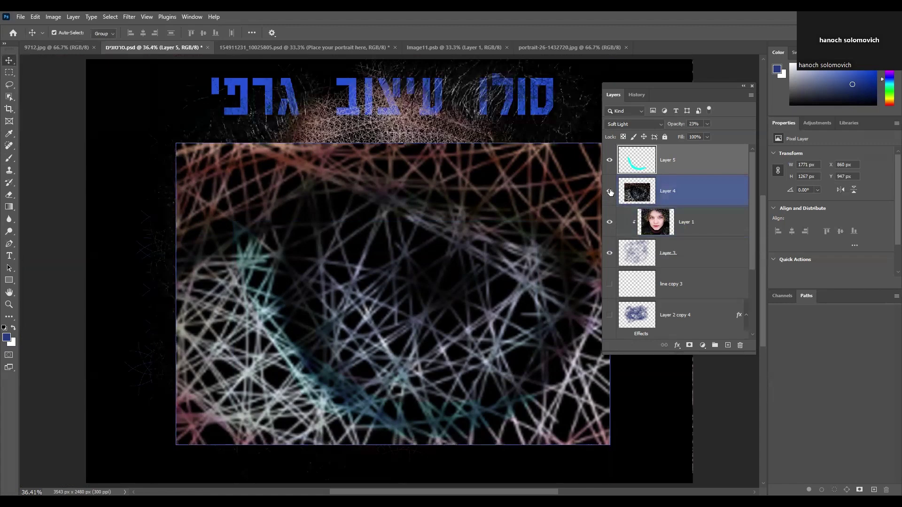
left_click(609, 191)
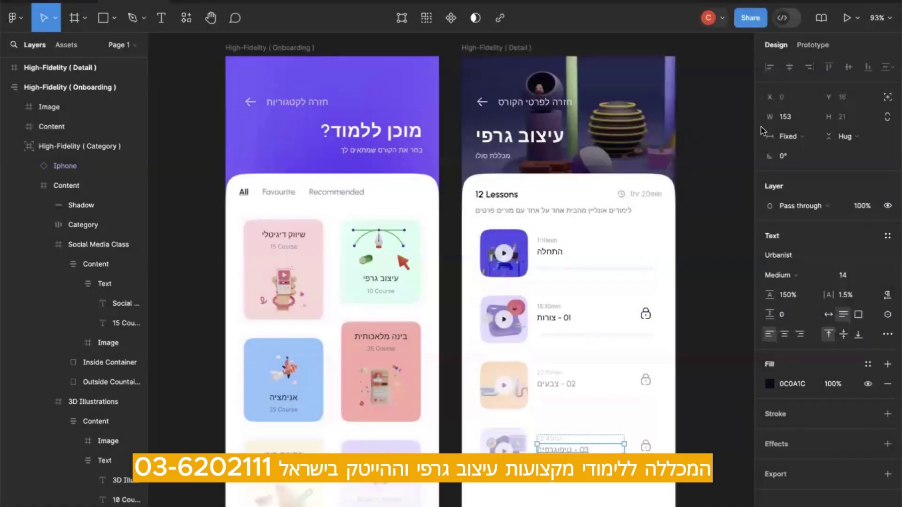
- In Figma, change the "All" category label on the onboarding screen to "הכל"
left_click(726, 168)
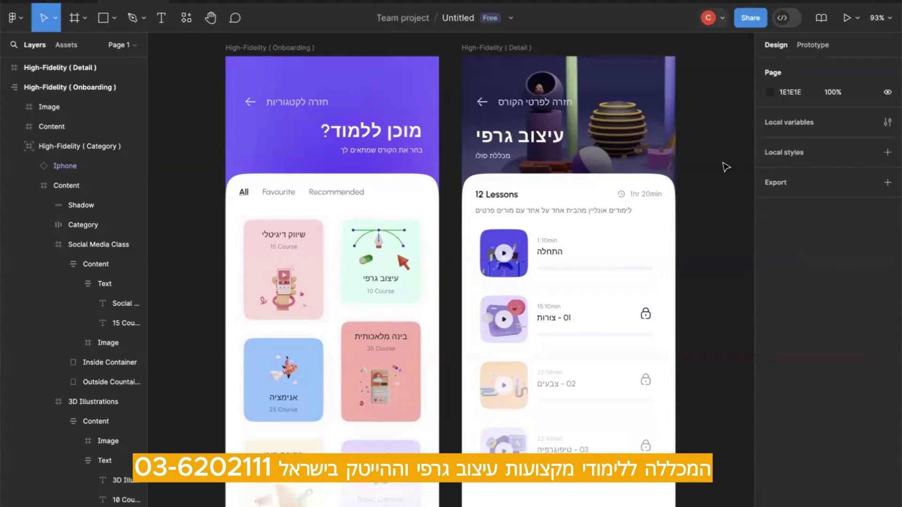
scroll(726, 167, "down", 1)
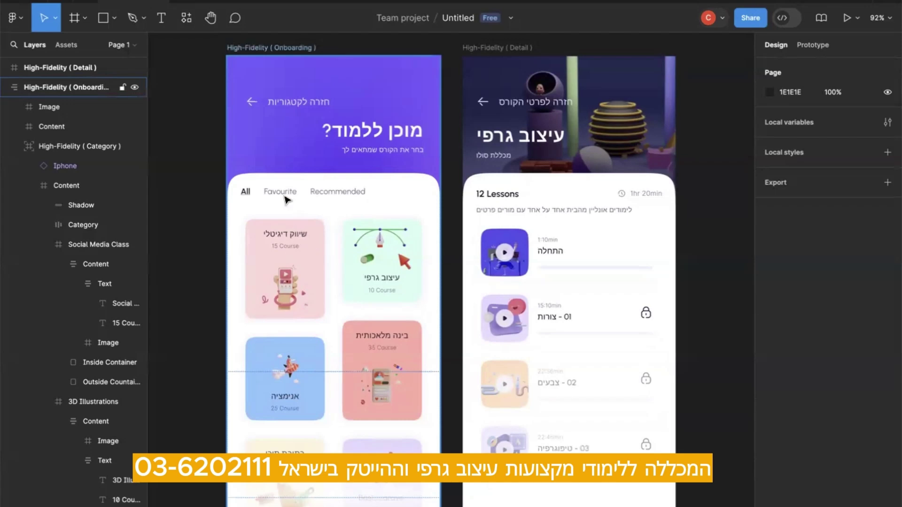
left_click(246, 196)
left_click(246, 196)
left_click(246, 197)
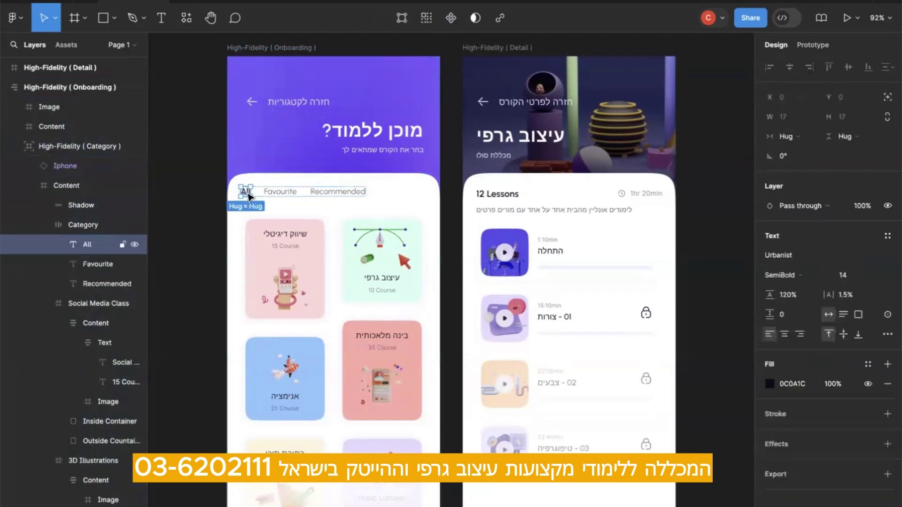
double_click(248, 194)
type("הכל")
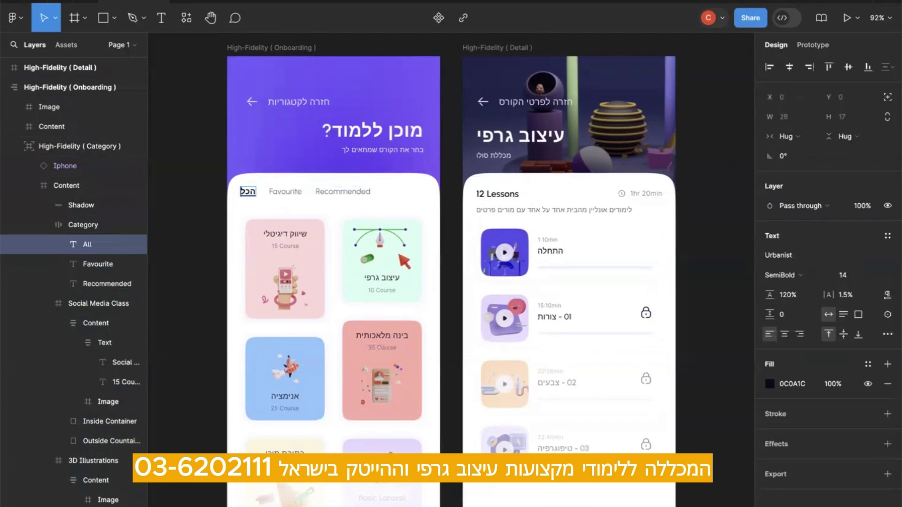
- Change the "Favourite" category label to "מועדפים" and the "Recommended" label to "המומלצים"
double_click(280, 192)
type("מועדפים")
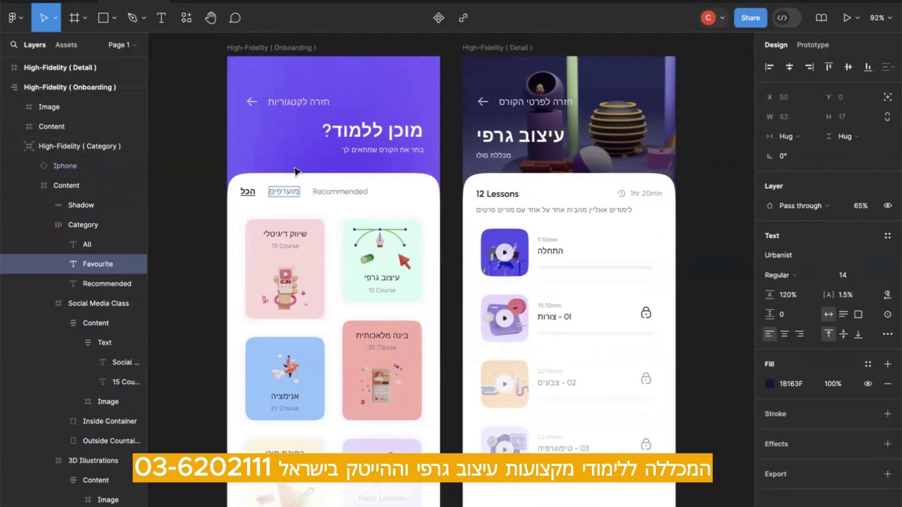
left_click(342, 191)
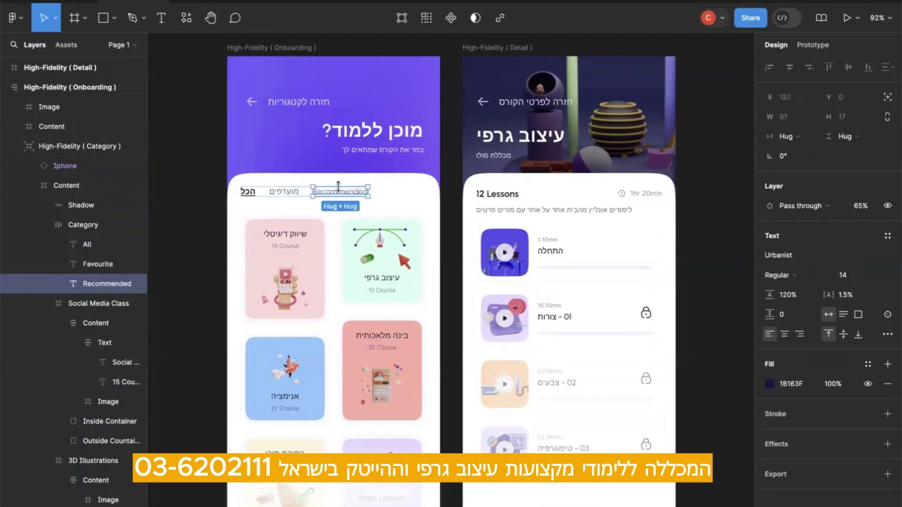
double_click(342, 192)
type("המומלצים")
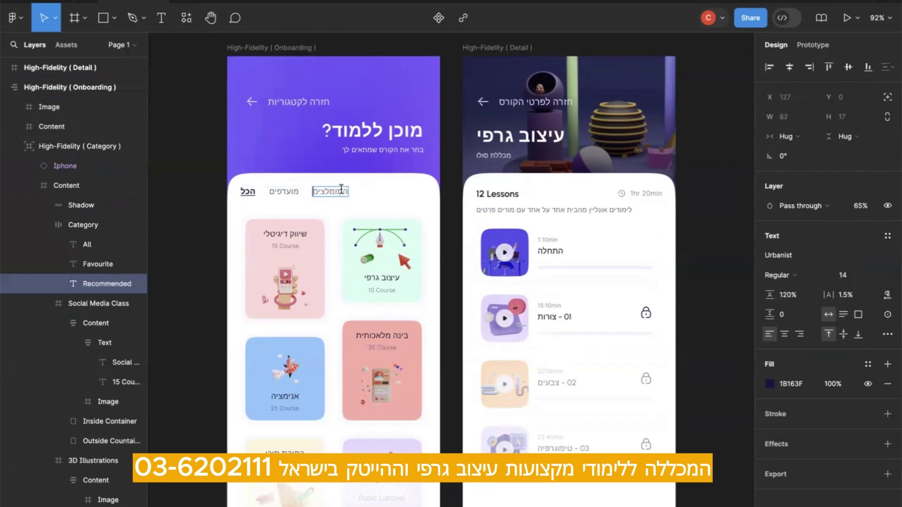
key("Escape")
left_click(447, 253)
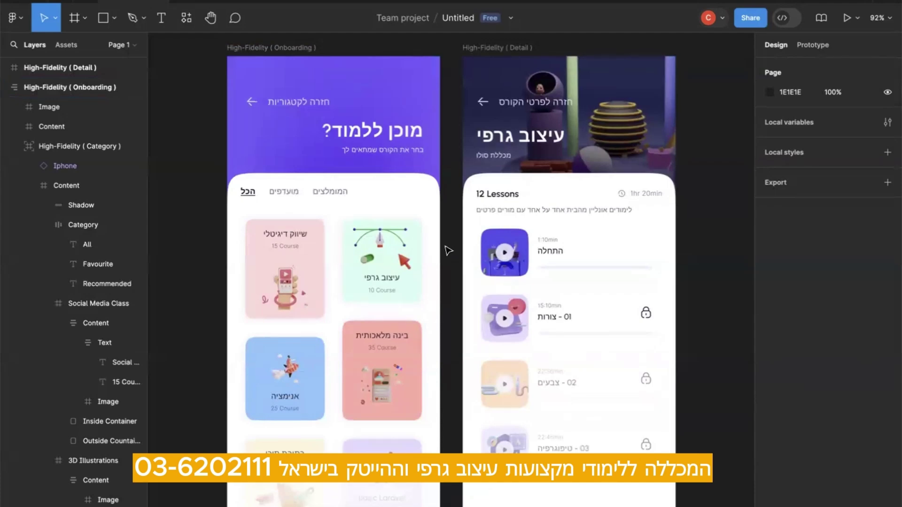
- Add an On click prototype interaction to the green graphic design course card
left_click(388, 255)
double_click(395, 245)
double_click(396, 245)
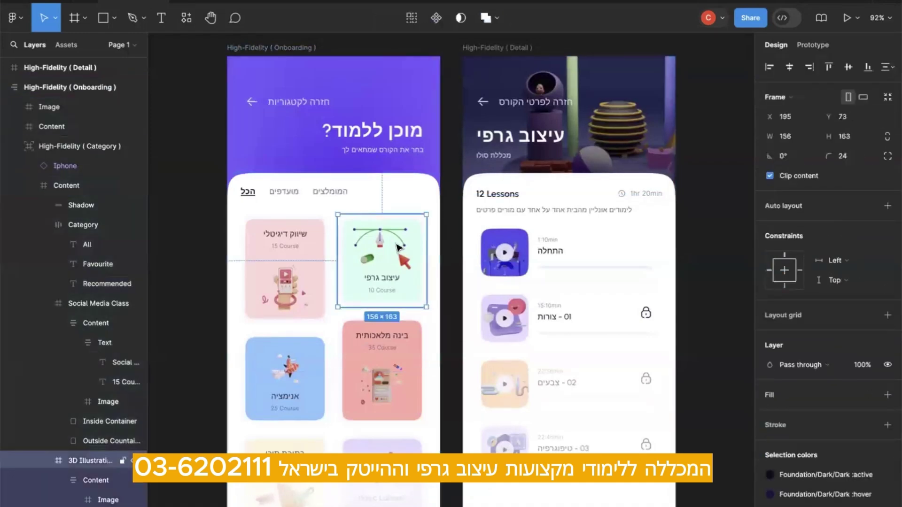
left_click(807, 48)
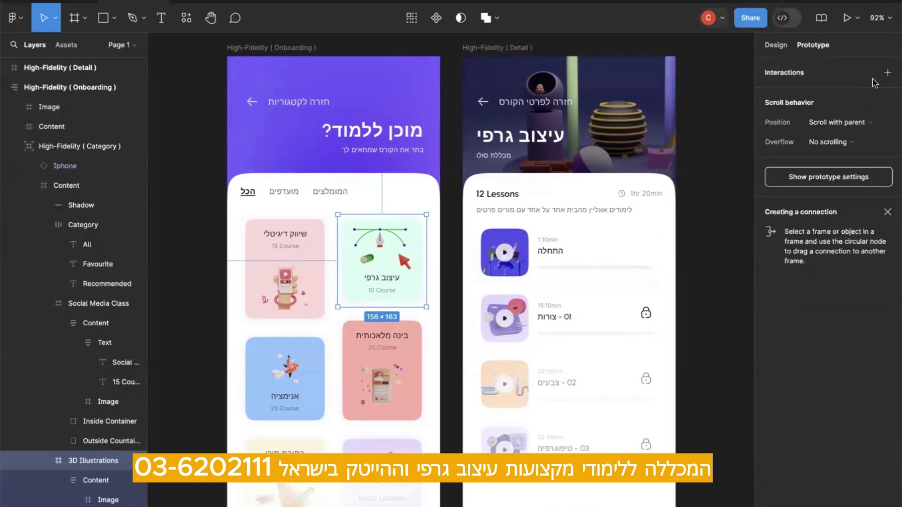
left_click(887, 72)
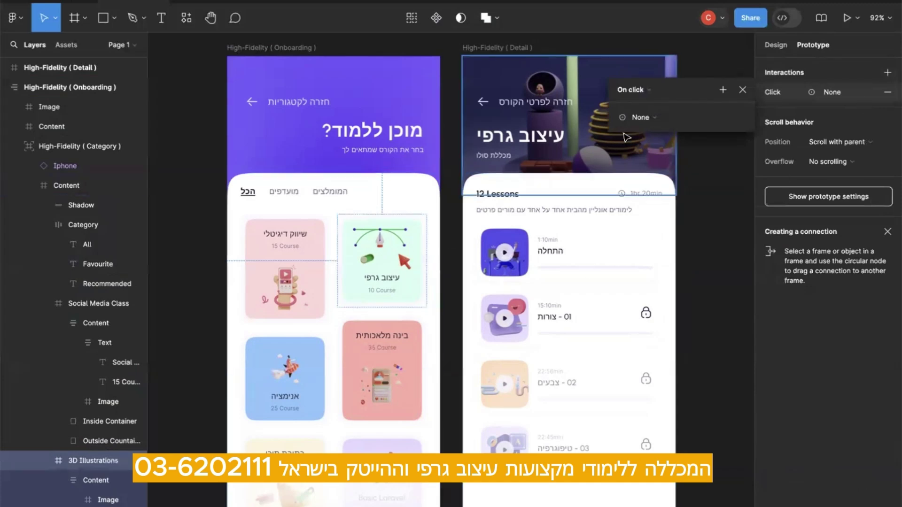
left_click(638, 120)
left_click(664, 98)
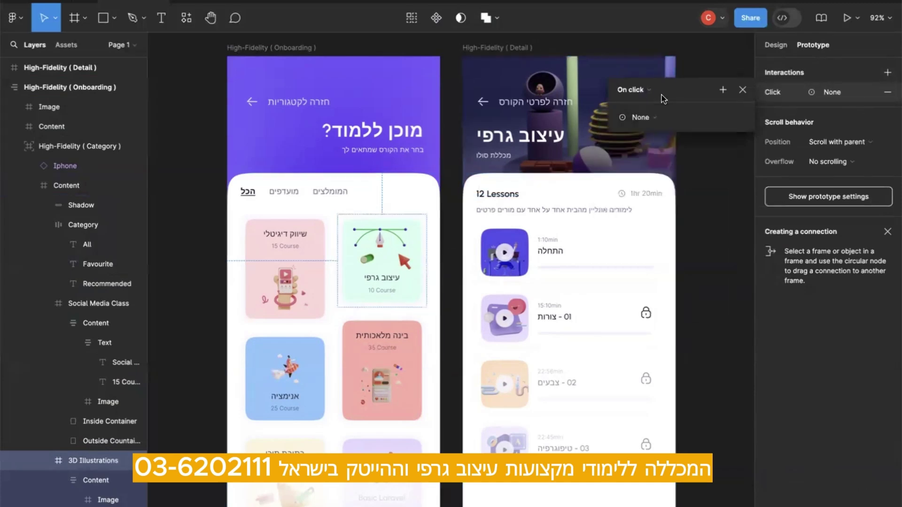